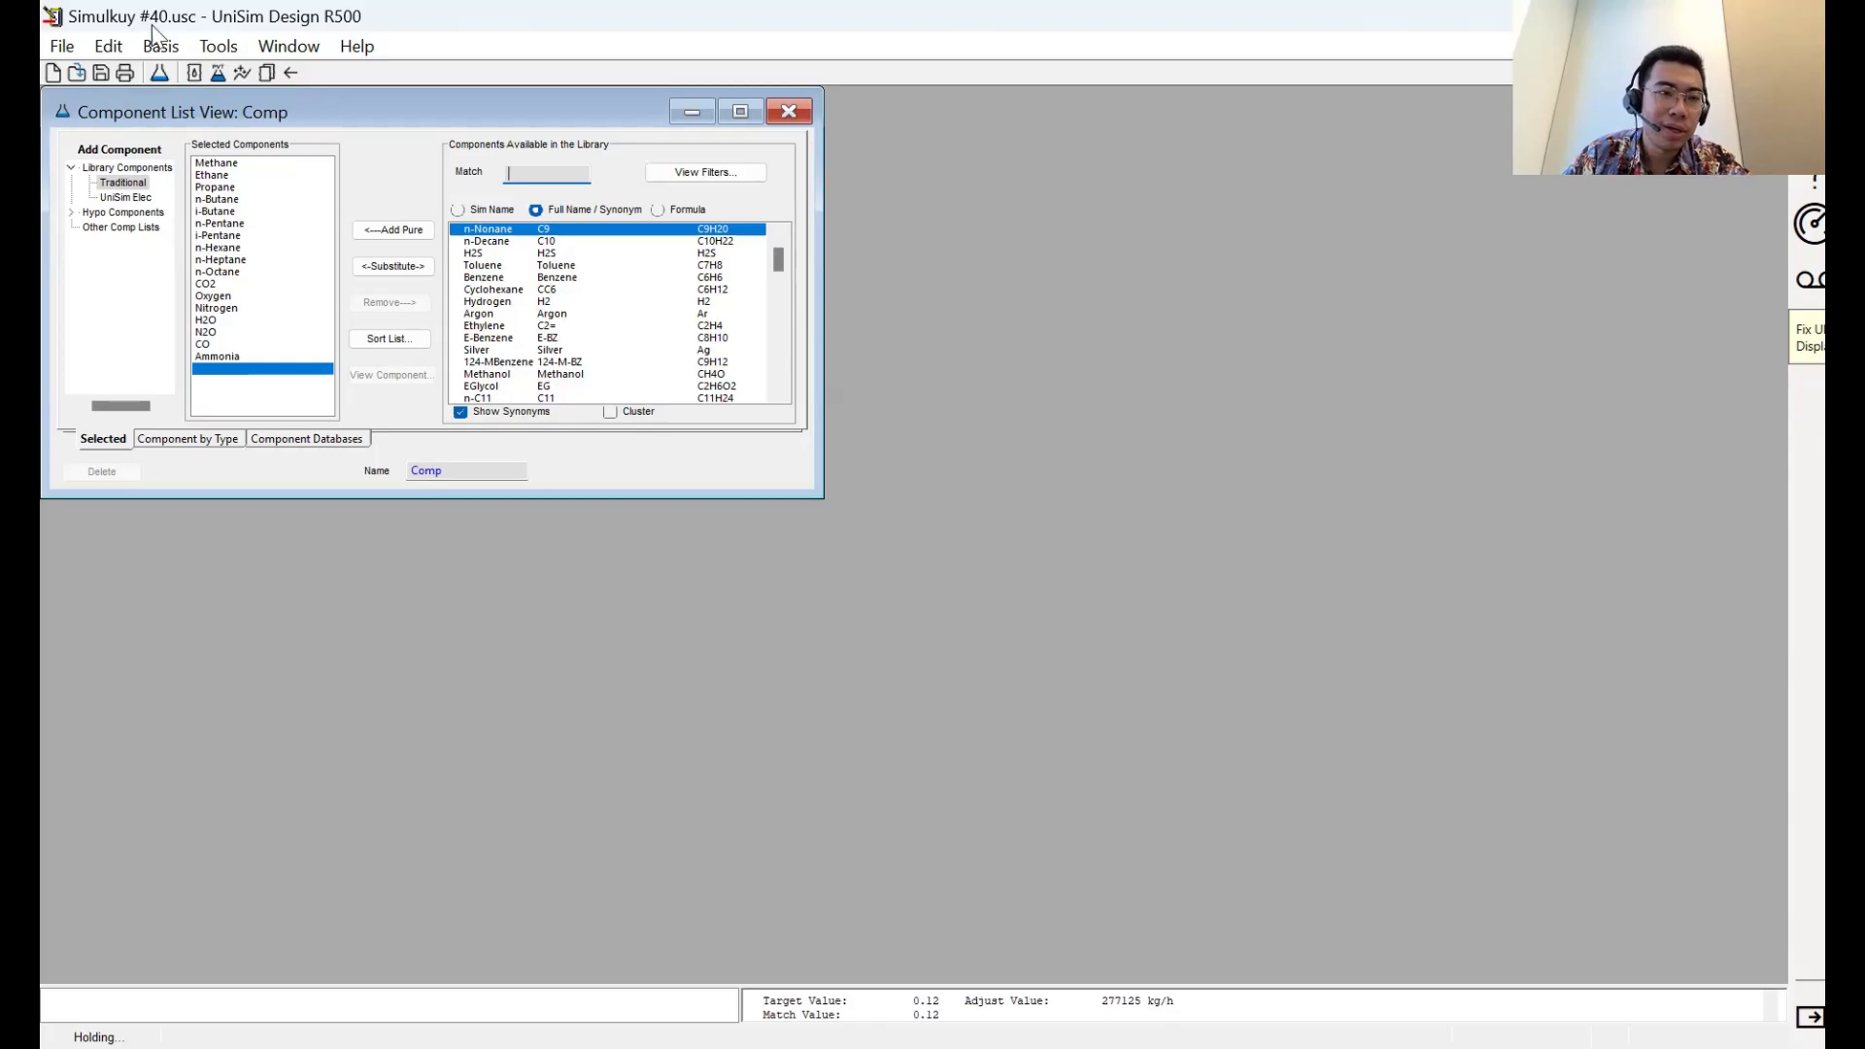
Review the components in the Comp component list and close its view
{"action": "left_click", "coordinate": [228, 176]}
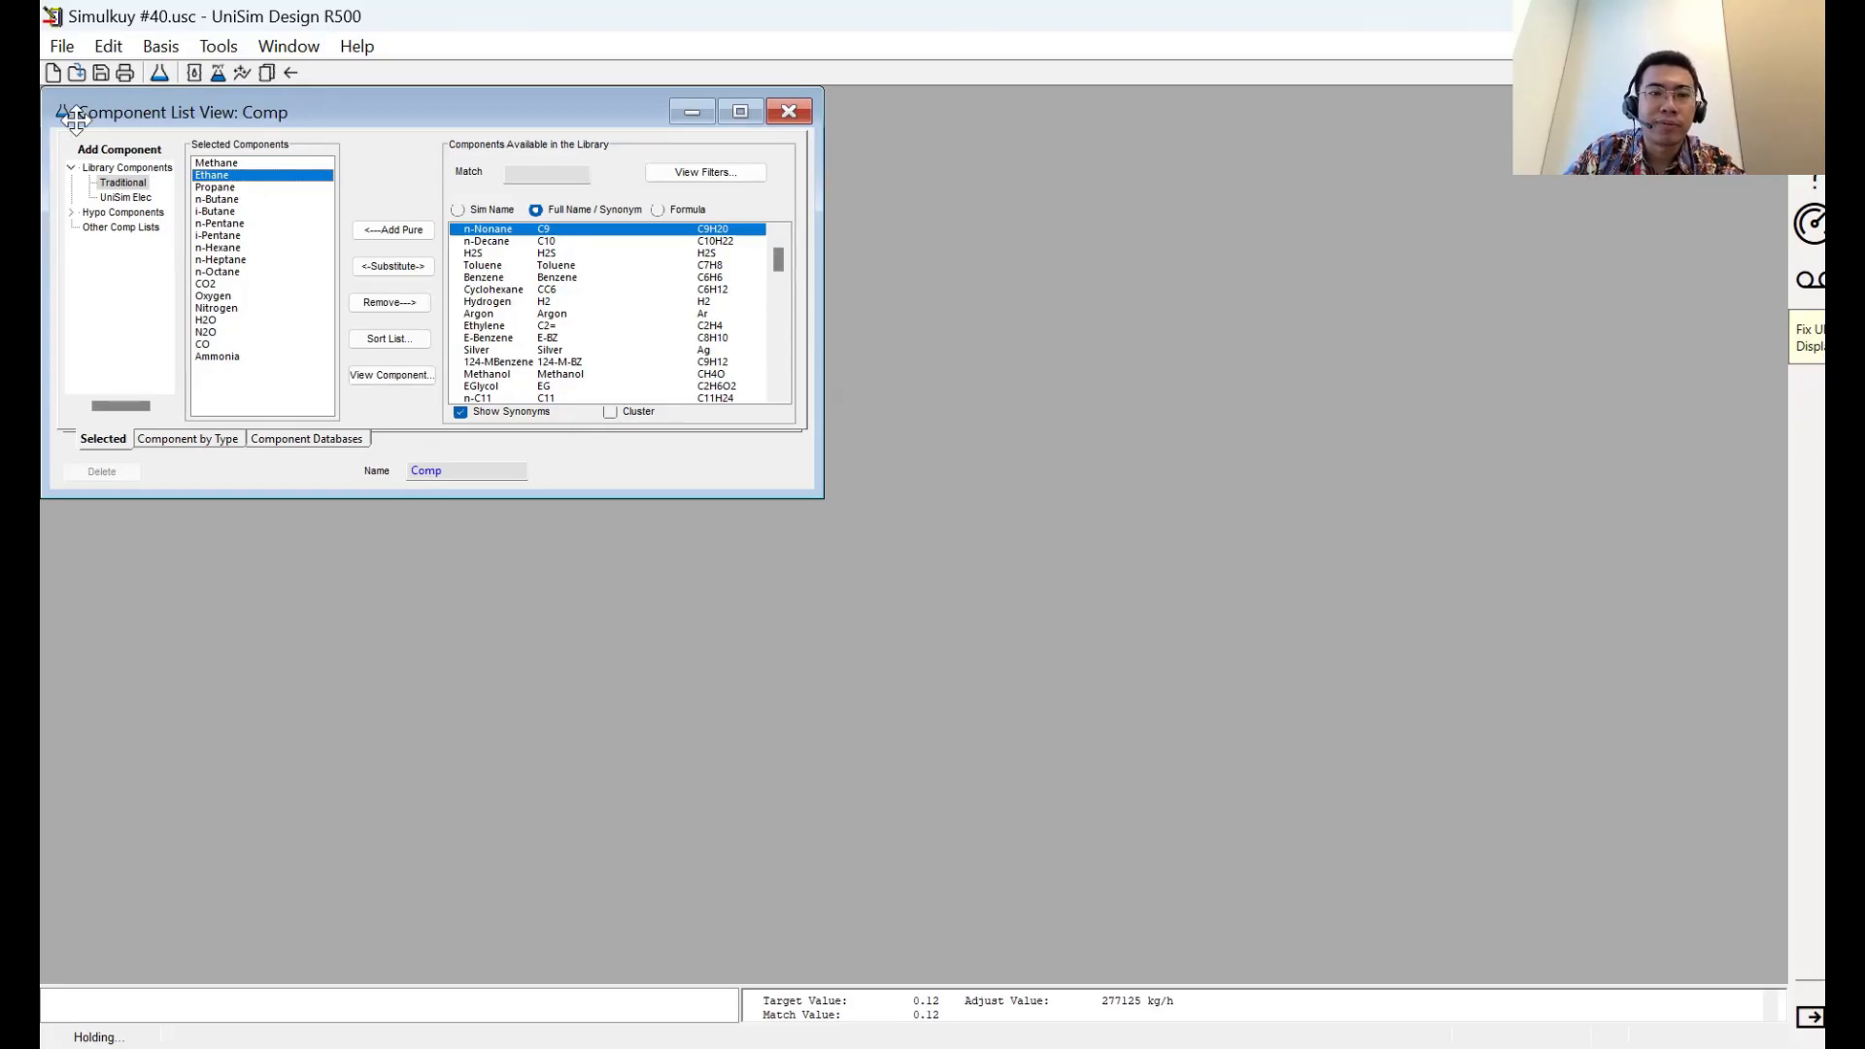
{"action": "left_click_drag", "start_coordinate": [76, 120], "coordinate": [186, 252]}
{"action": "left_click", "coordinate": [855, 262]}
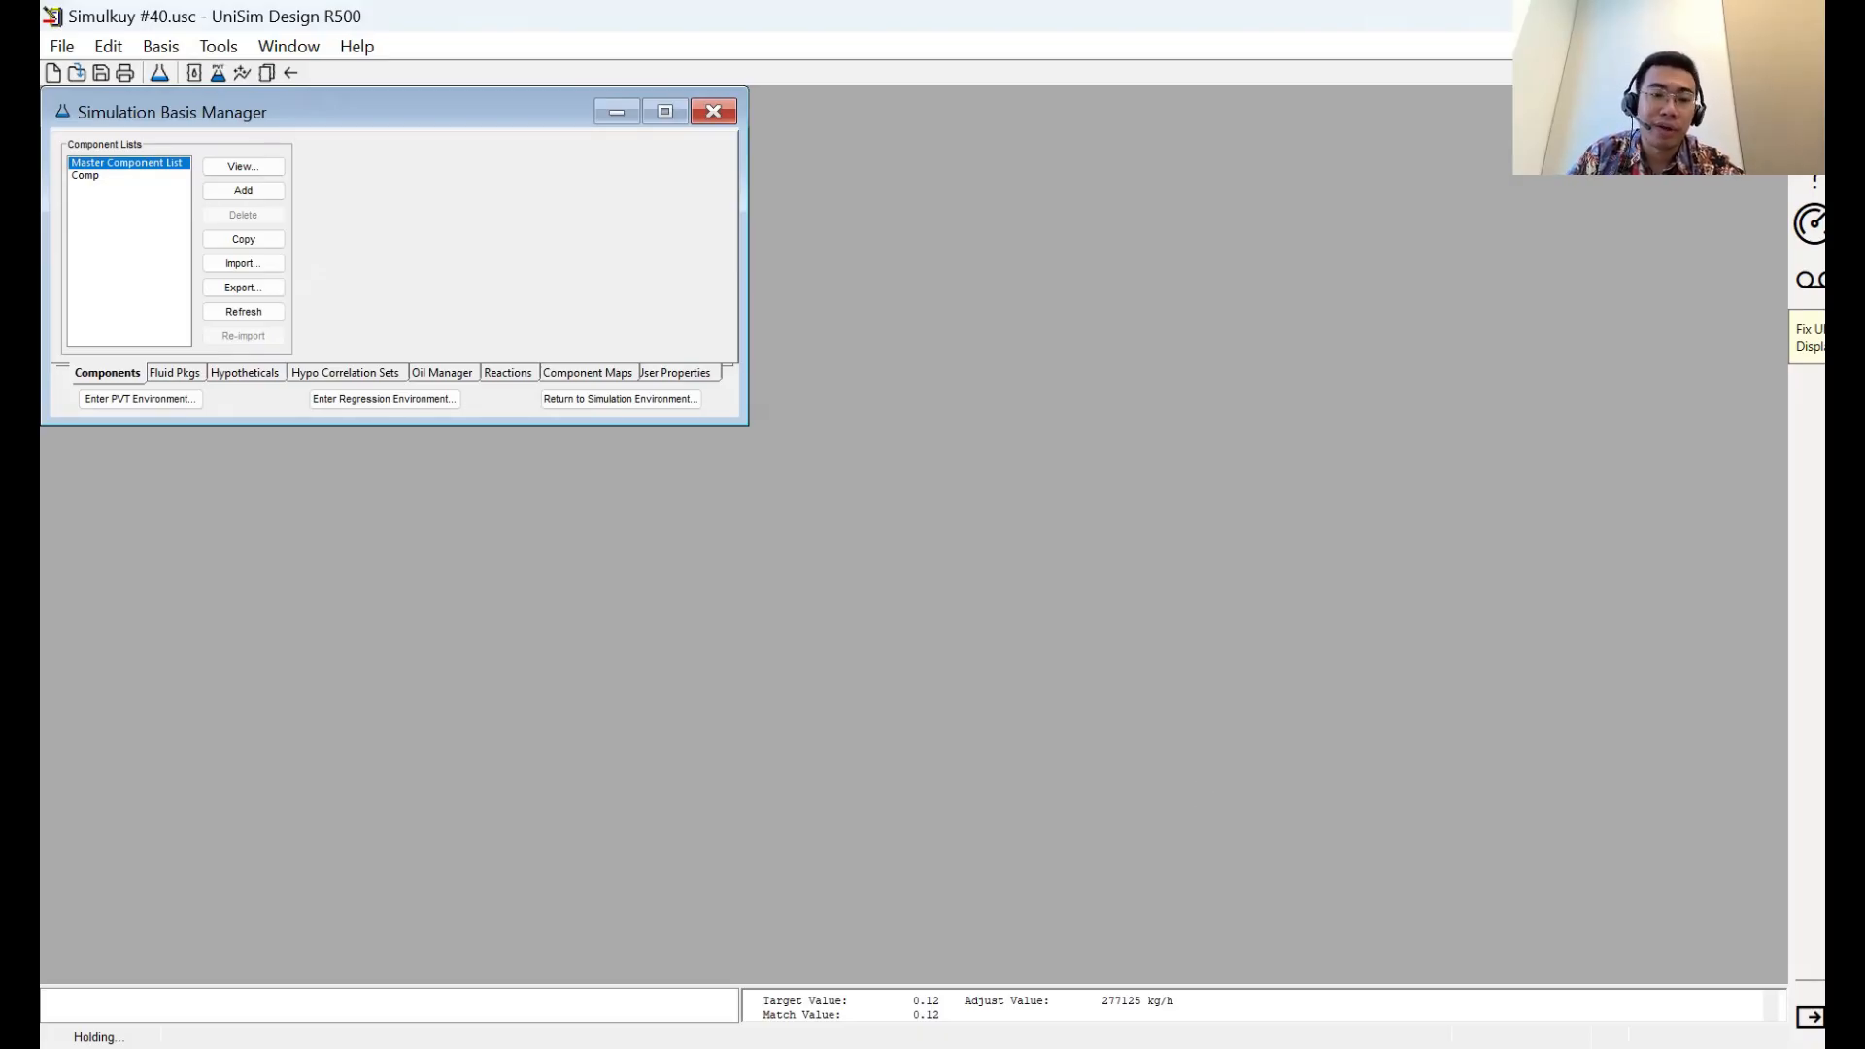
Add a new Equilibrium reaction to the simulation basis
{"action": "key", "text": "alt+Tab"}
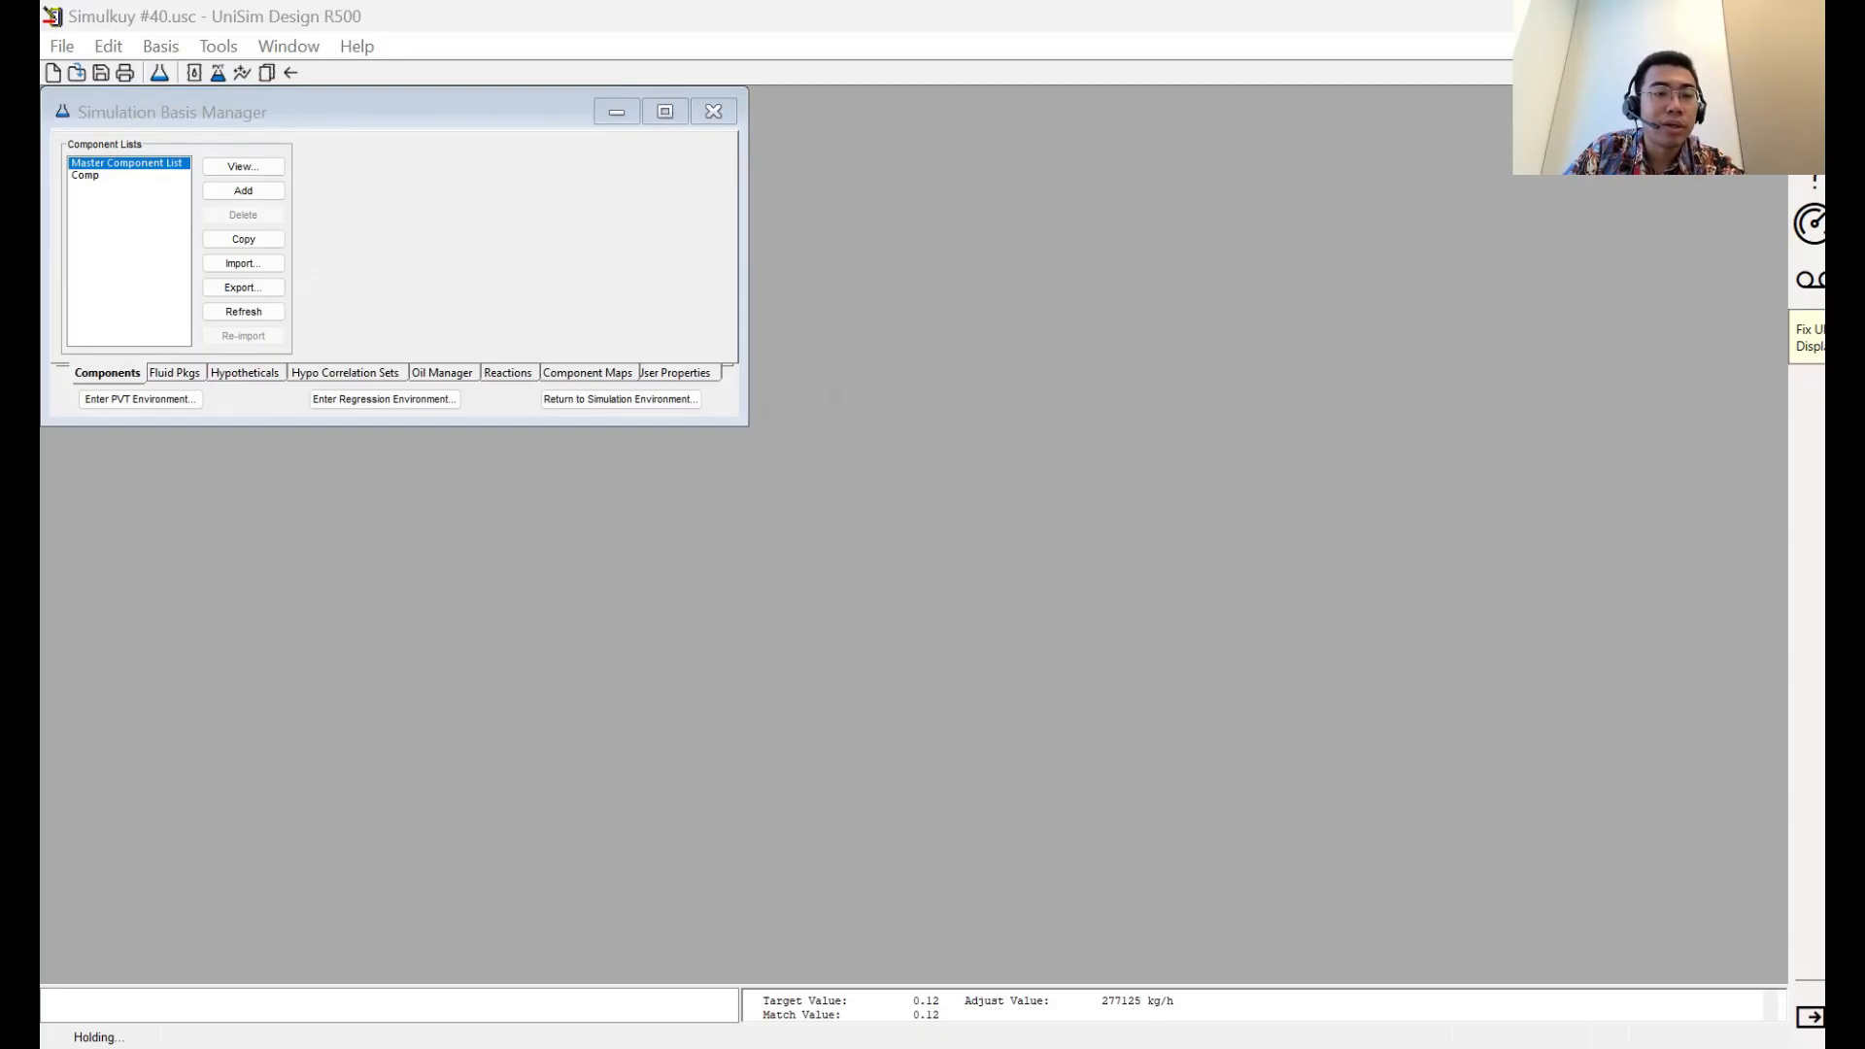
{"action": "left_click", "coordinate": [525, 382]}
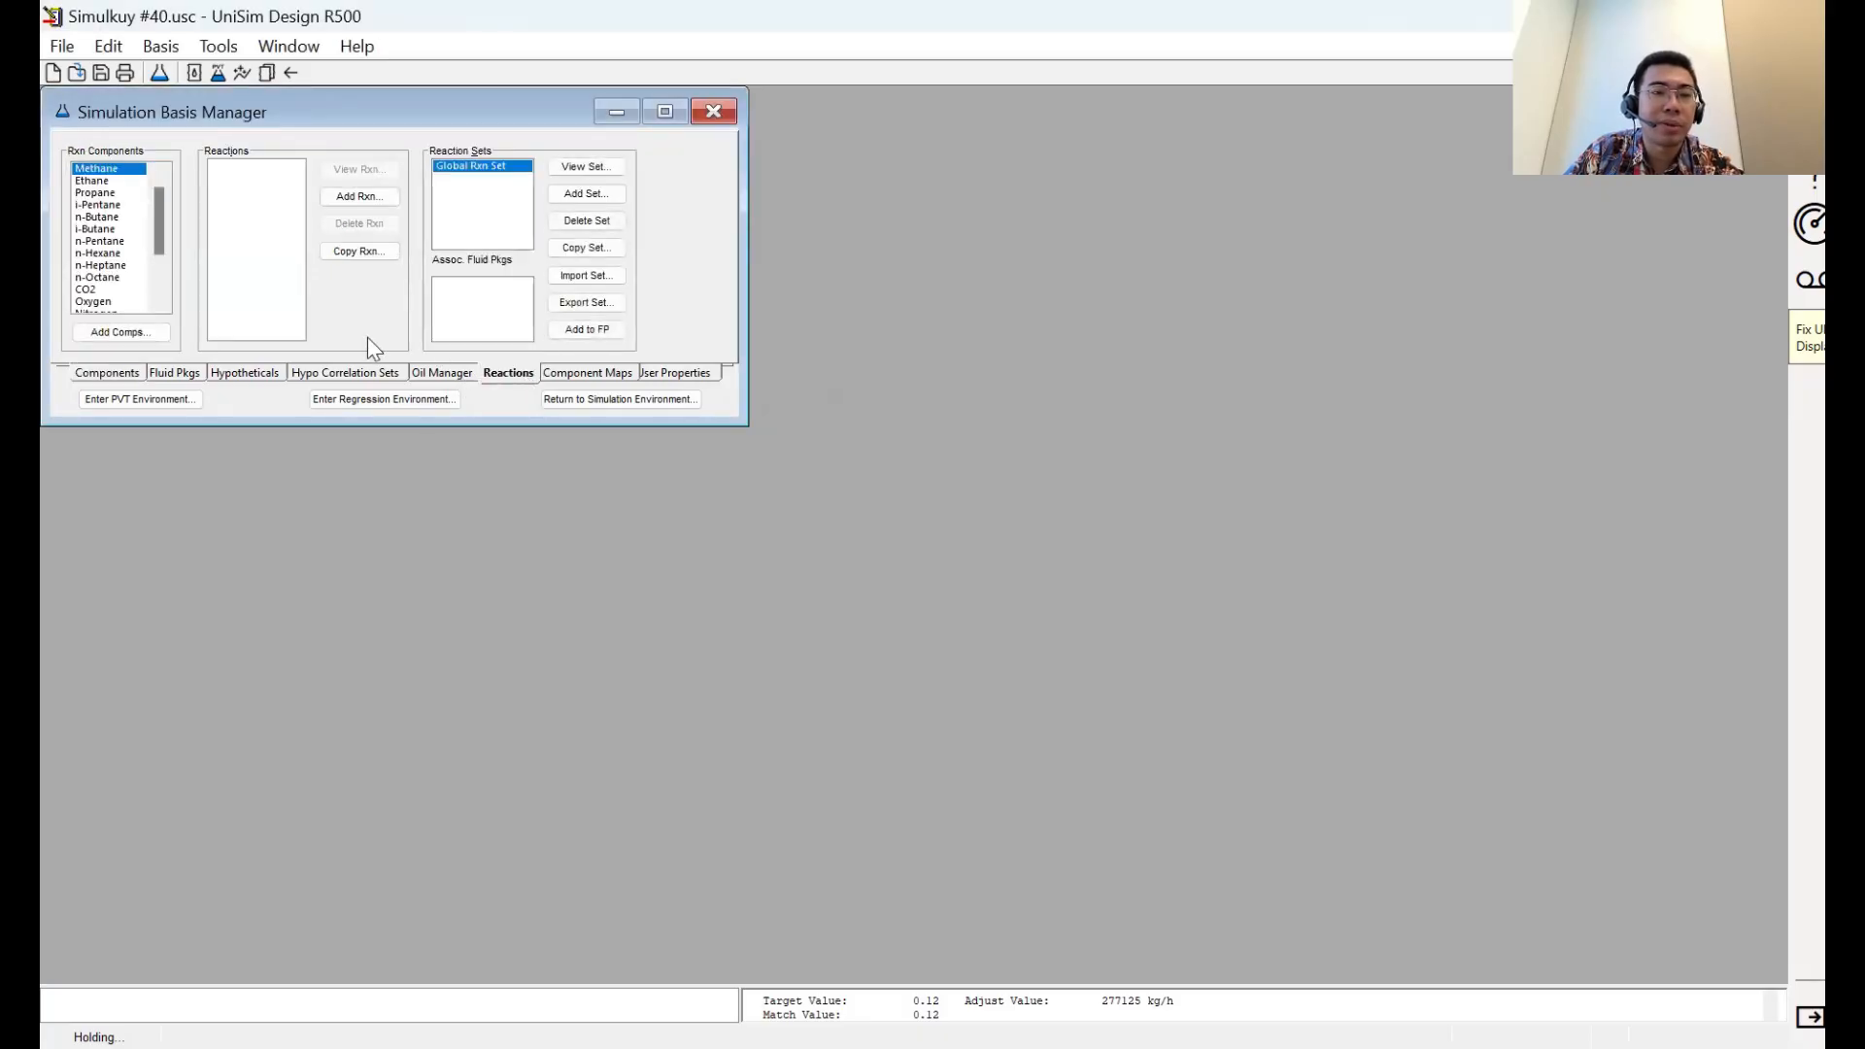
{"action": "left_click", "coordinate": [393, 194]}
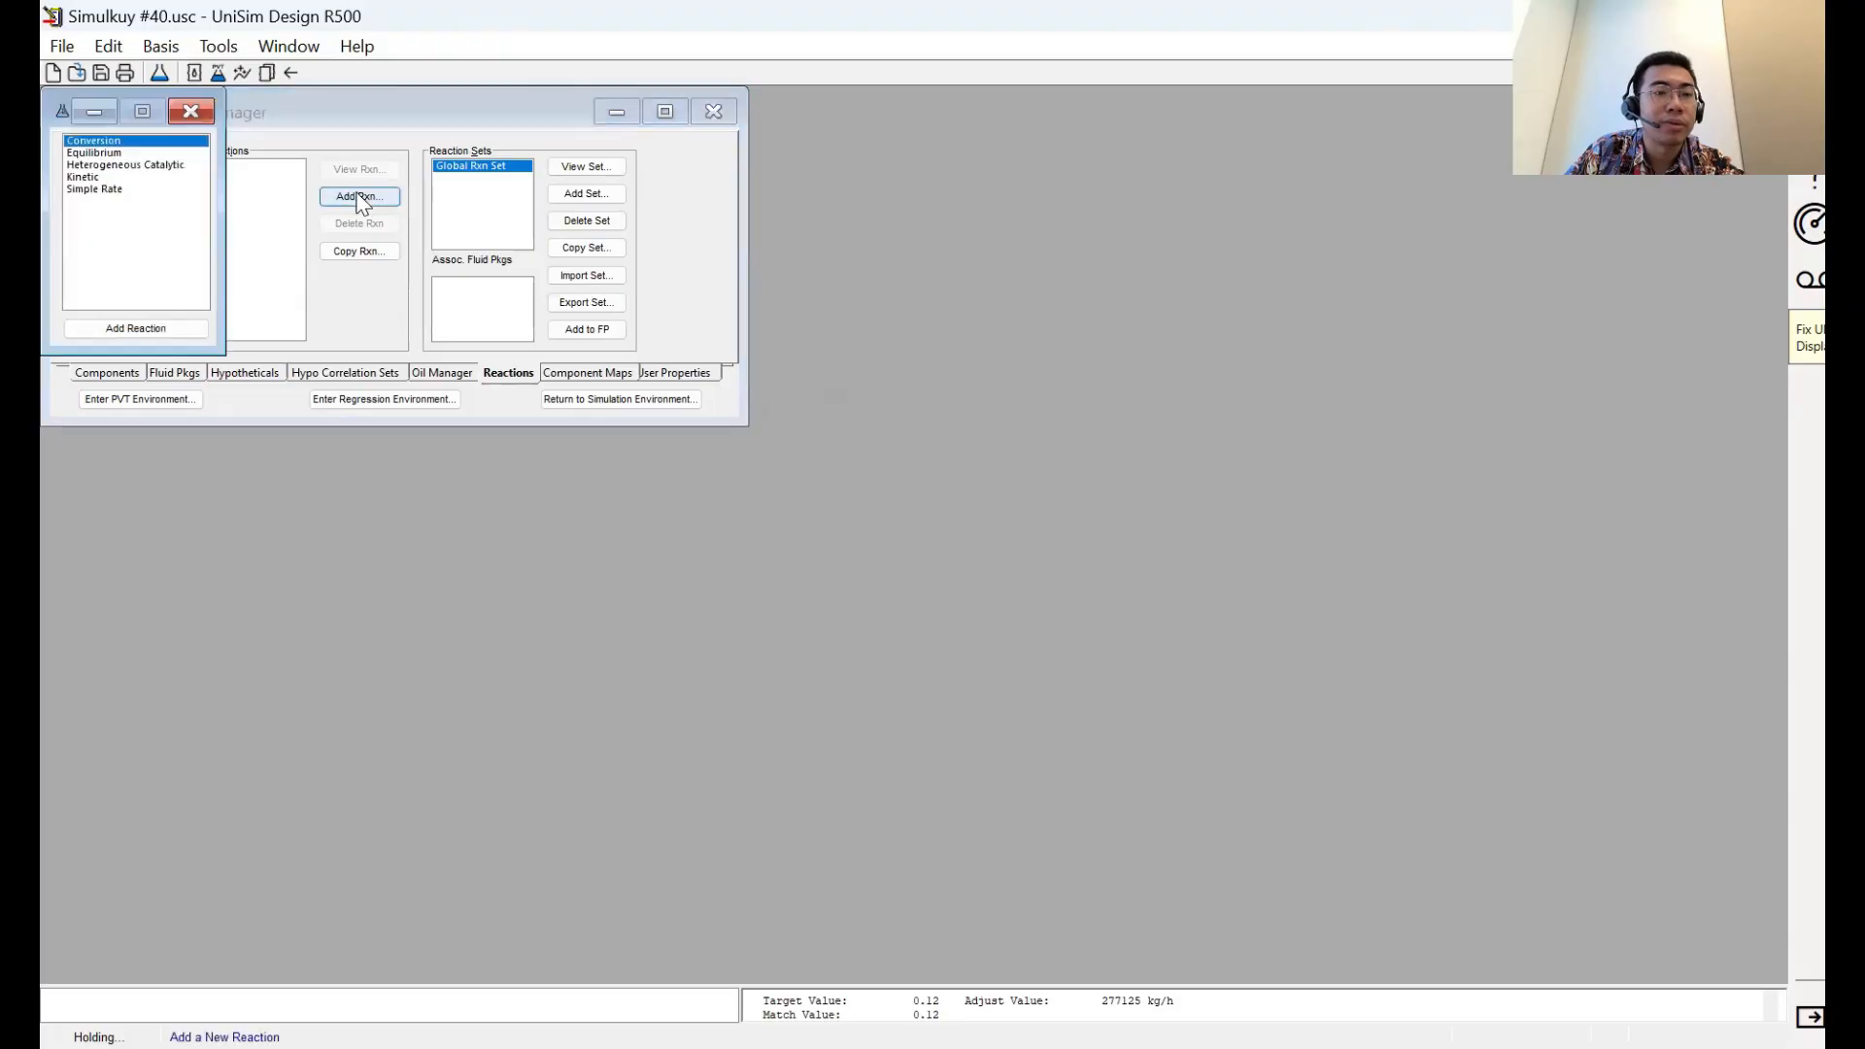
{"action": "left_click", "coordinate": [97, 152]}
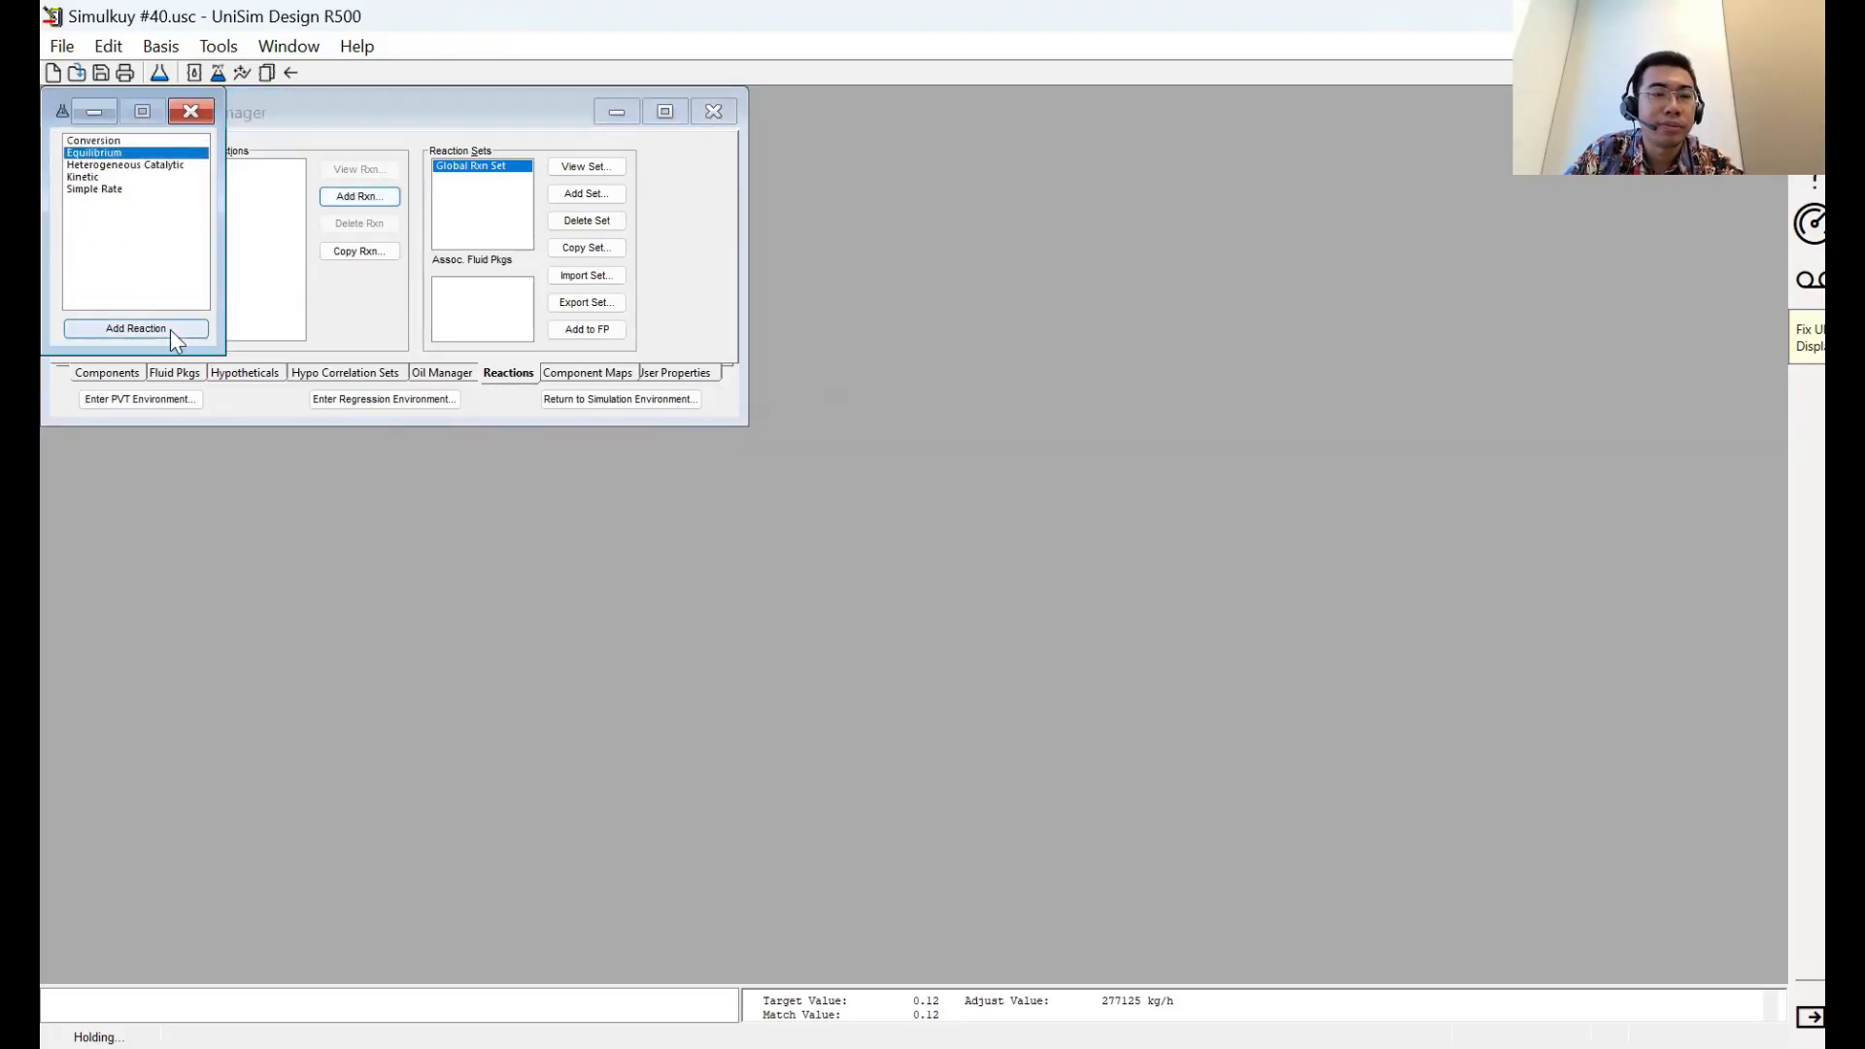
{"action": "left_click", "coordinate": [136, 329]}
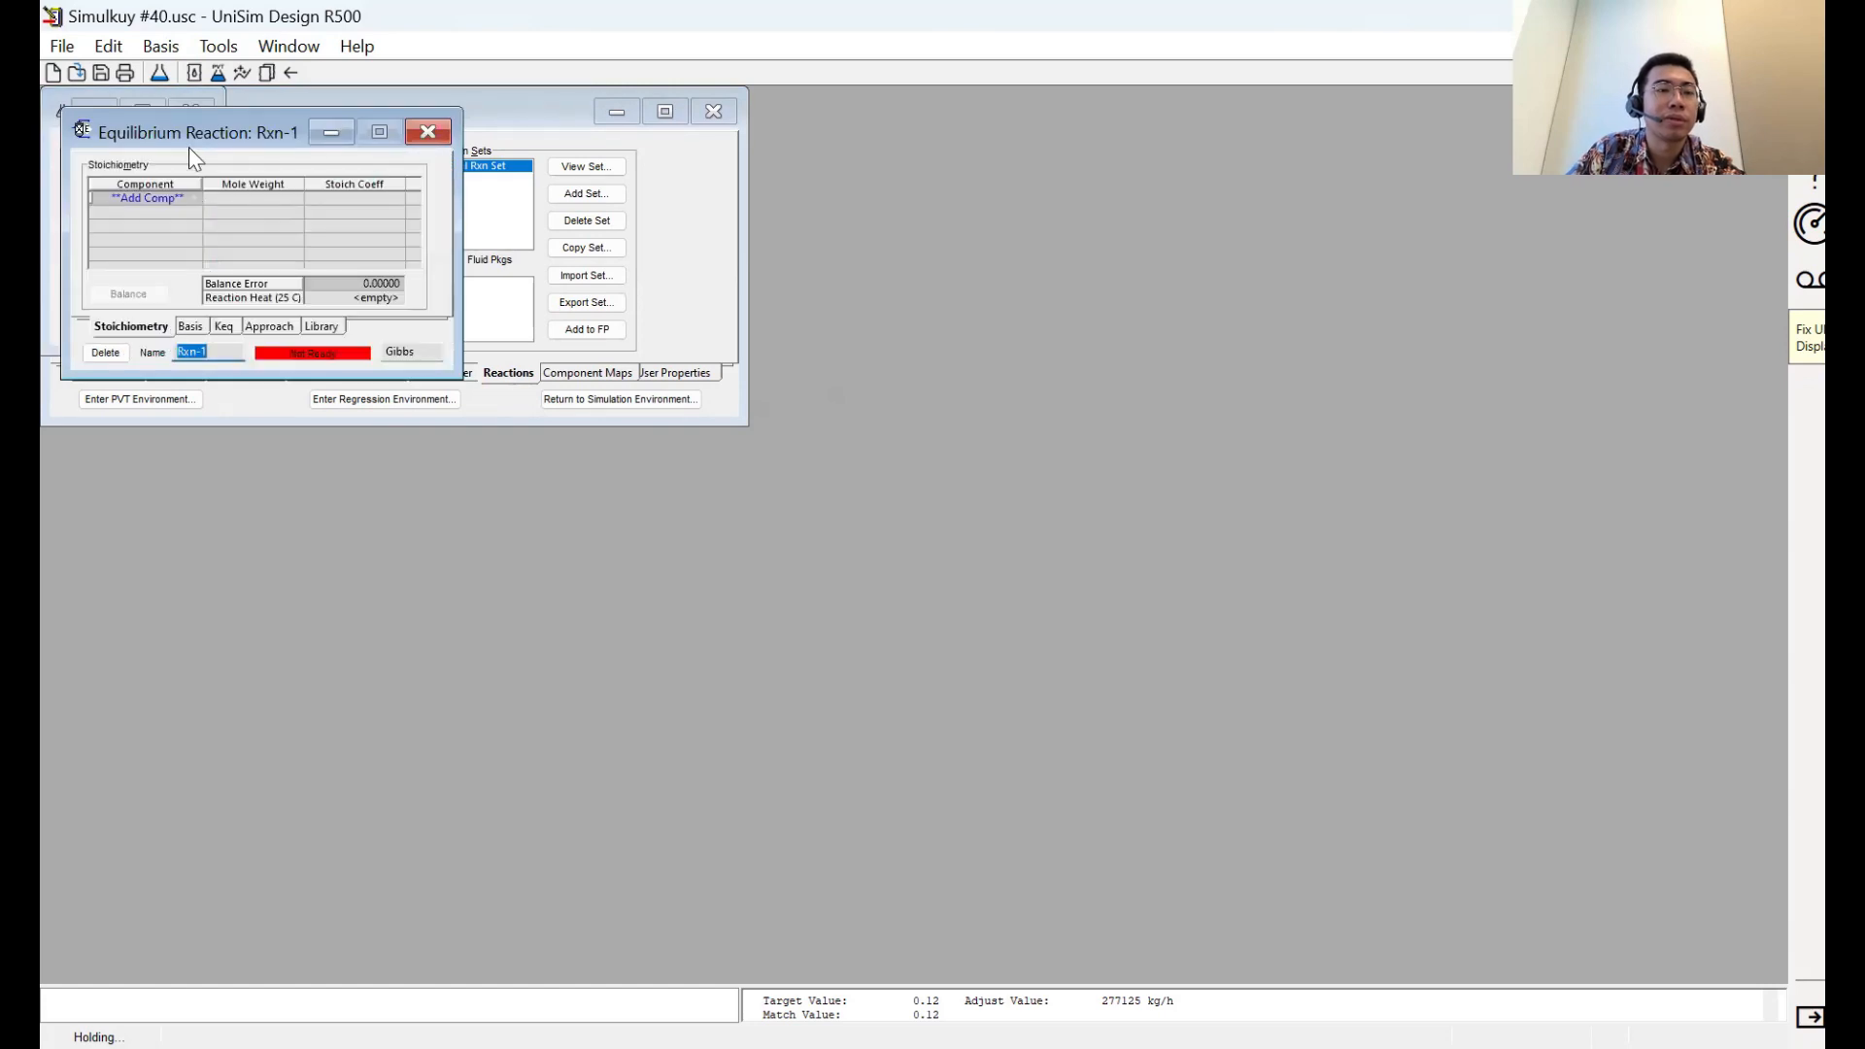
Add Methane, Oxygen, CO2 and H2O as the components of the new equilibrium reaction
{"action": "left_click_drag", "start_coordinate": [193, 138], "coordinate": [548, 332]}
{"action": "left_click", "coordinate": [490, 395]}
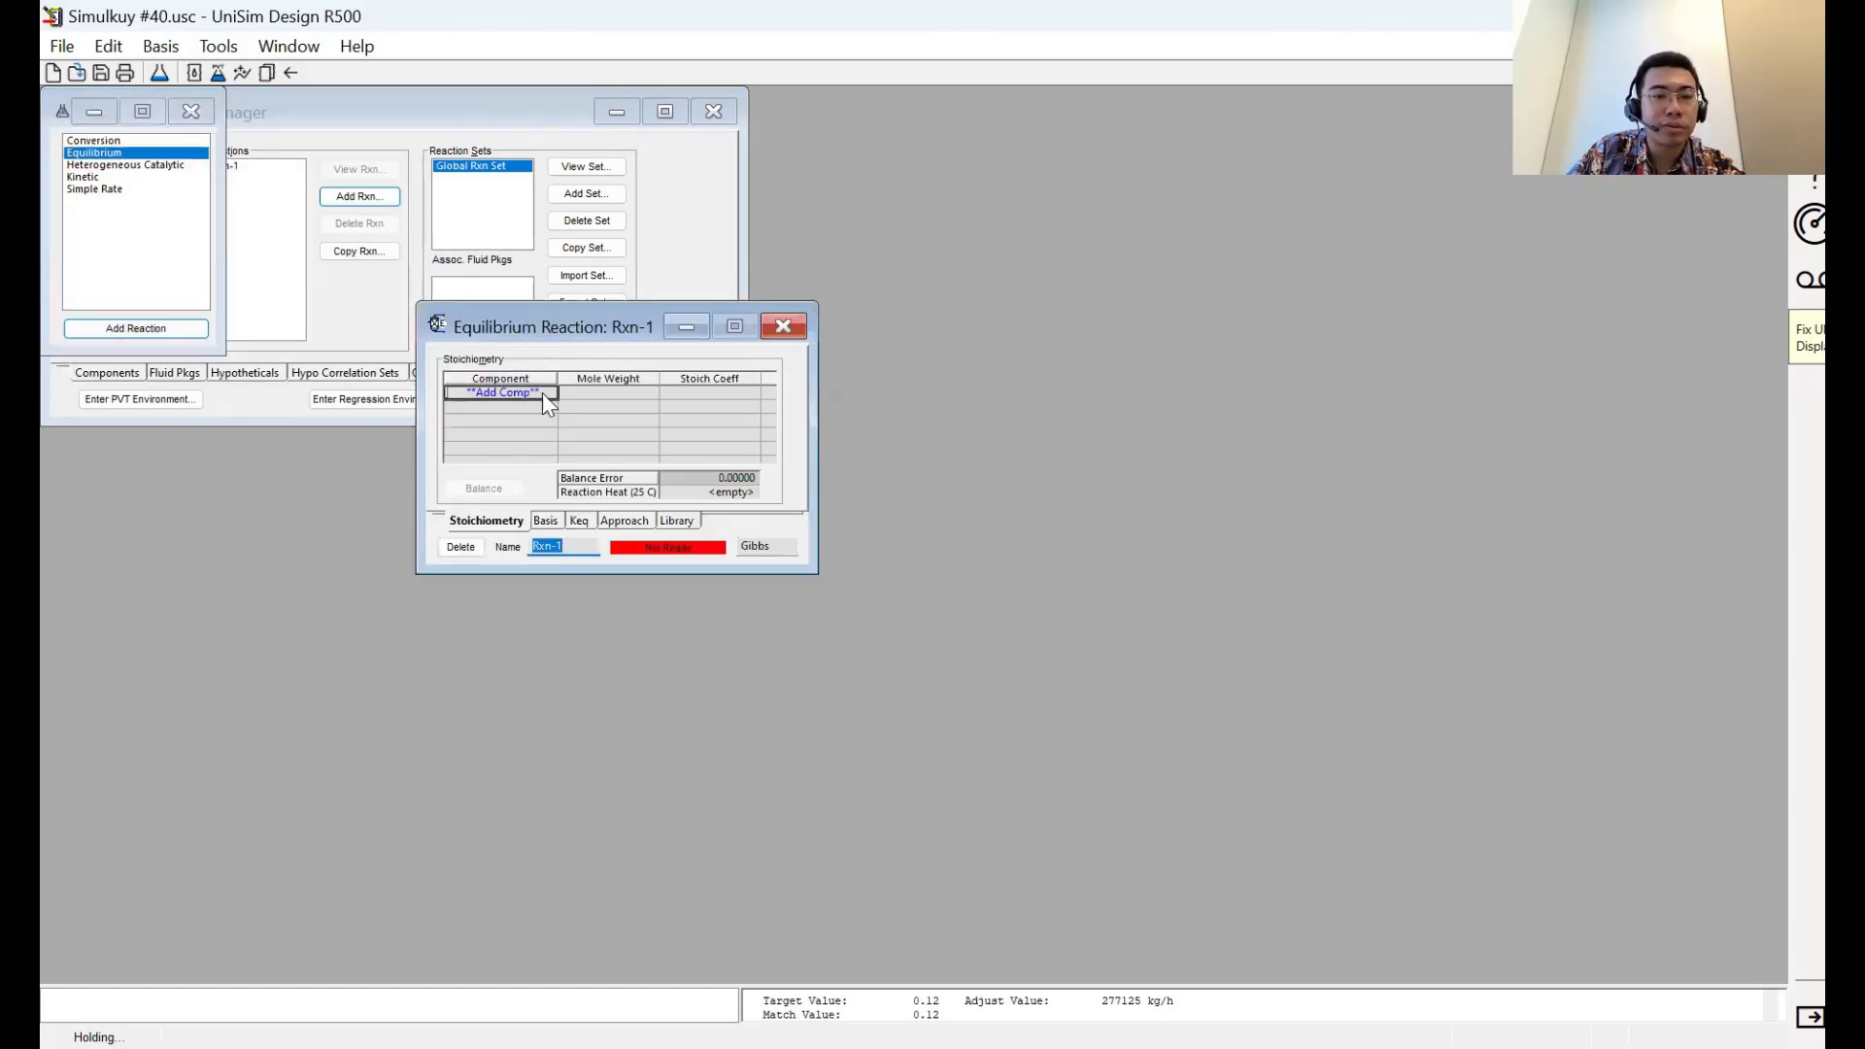
{"action": "left_click", "coordinate": [491, 397]}
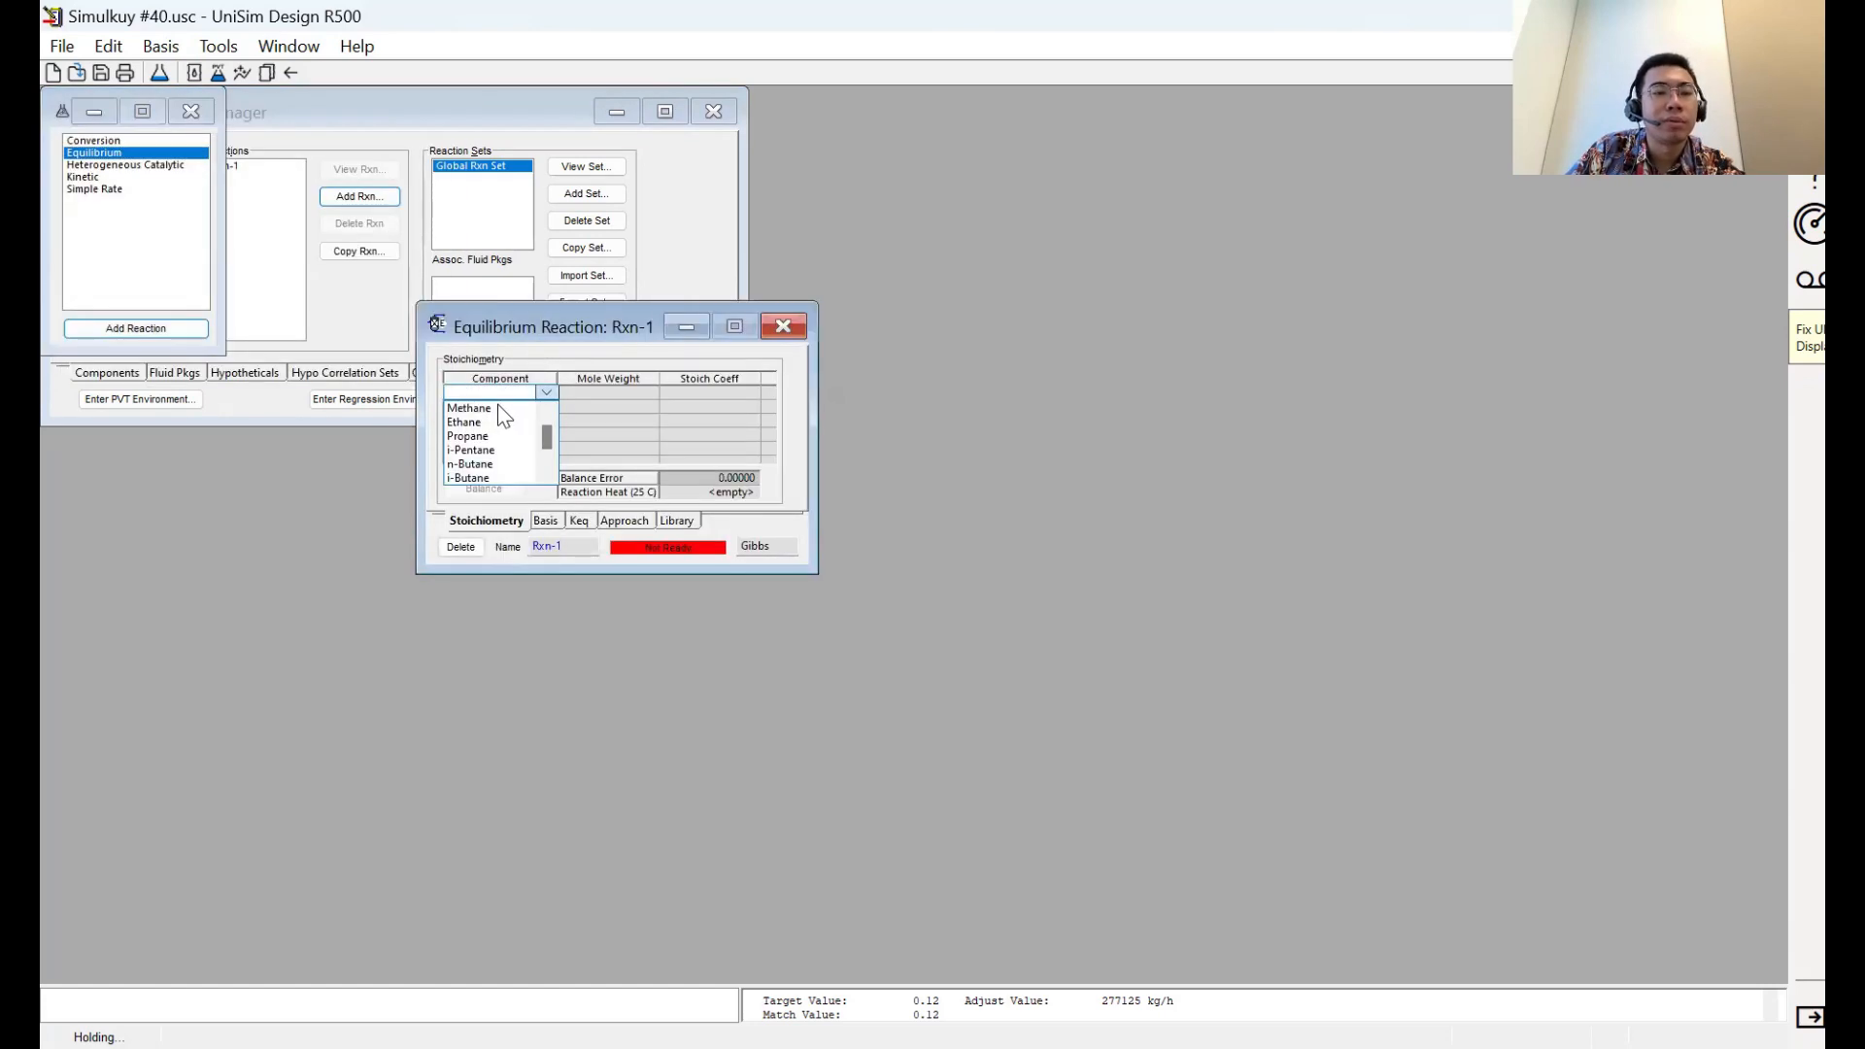
{"action": "left_click", "coordinate": [550, 408]}
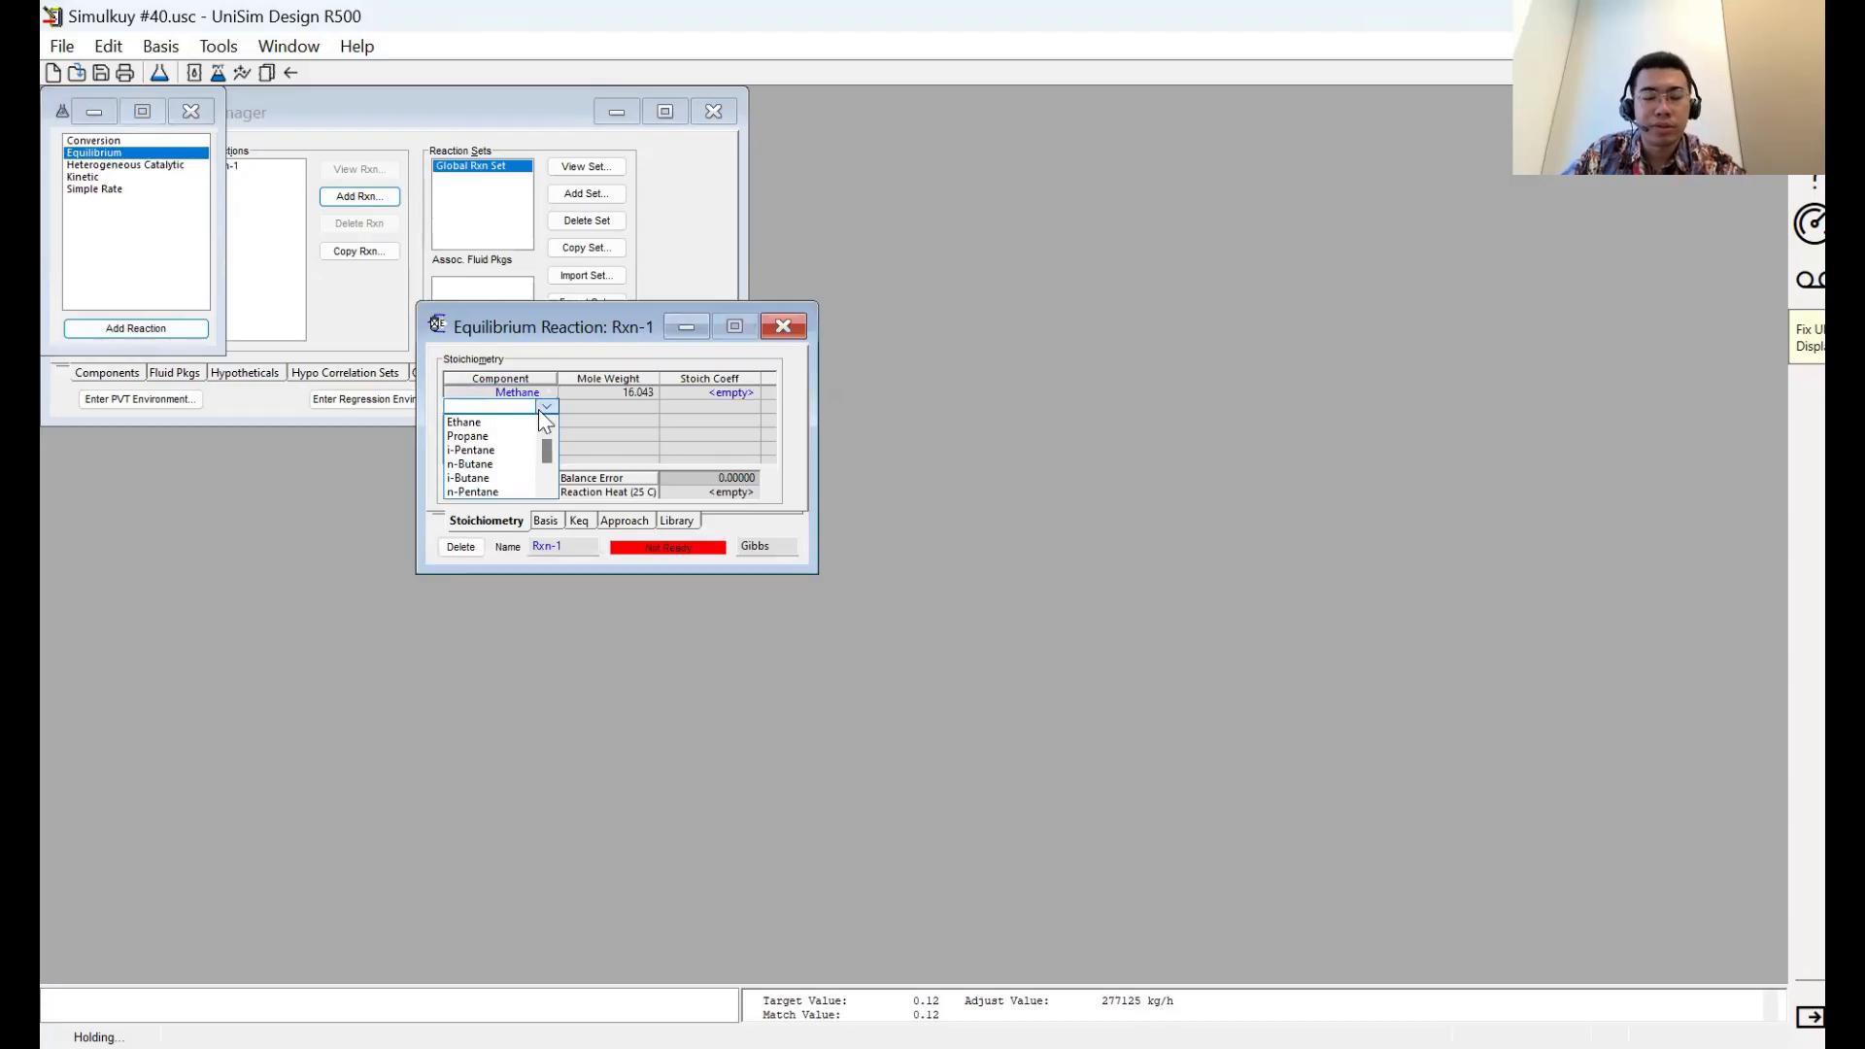
{"action": "scroll", "coordinate": [539, 412], "scroll_direction": "down", "scroll_amount": 2}
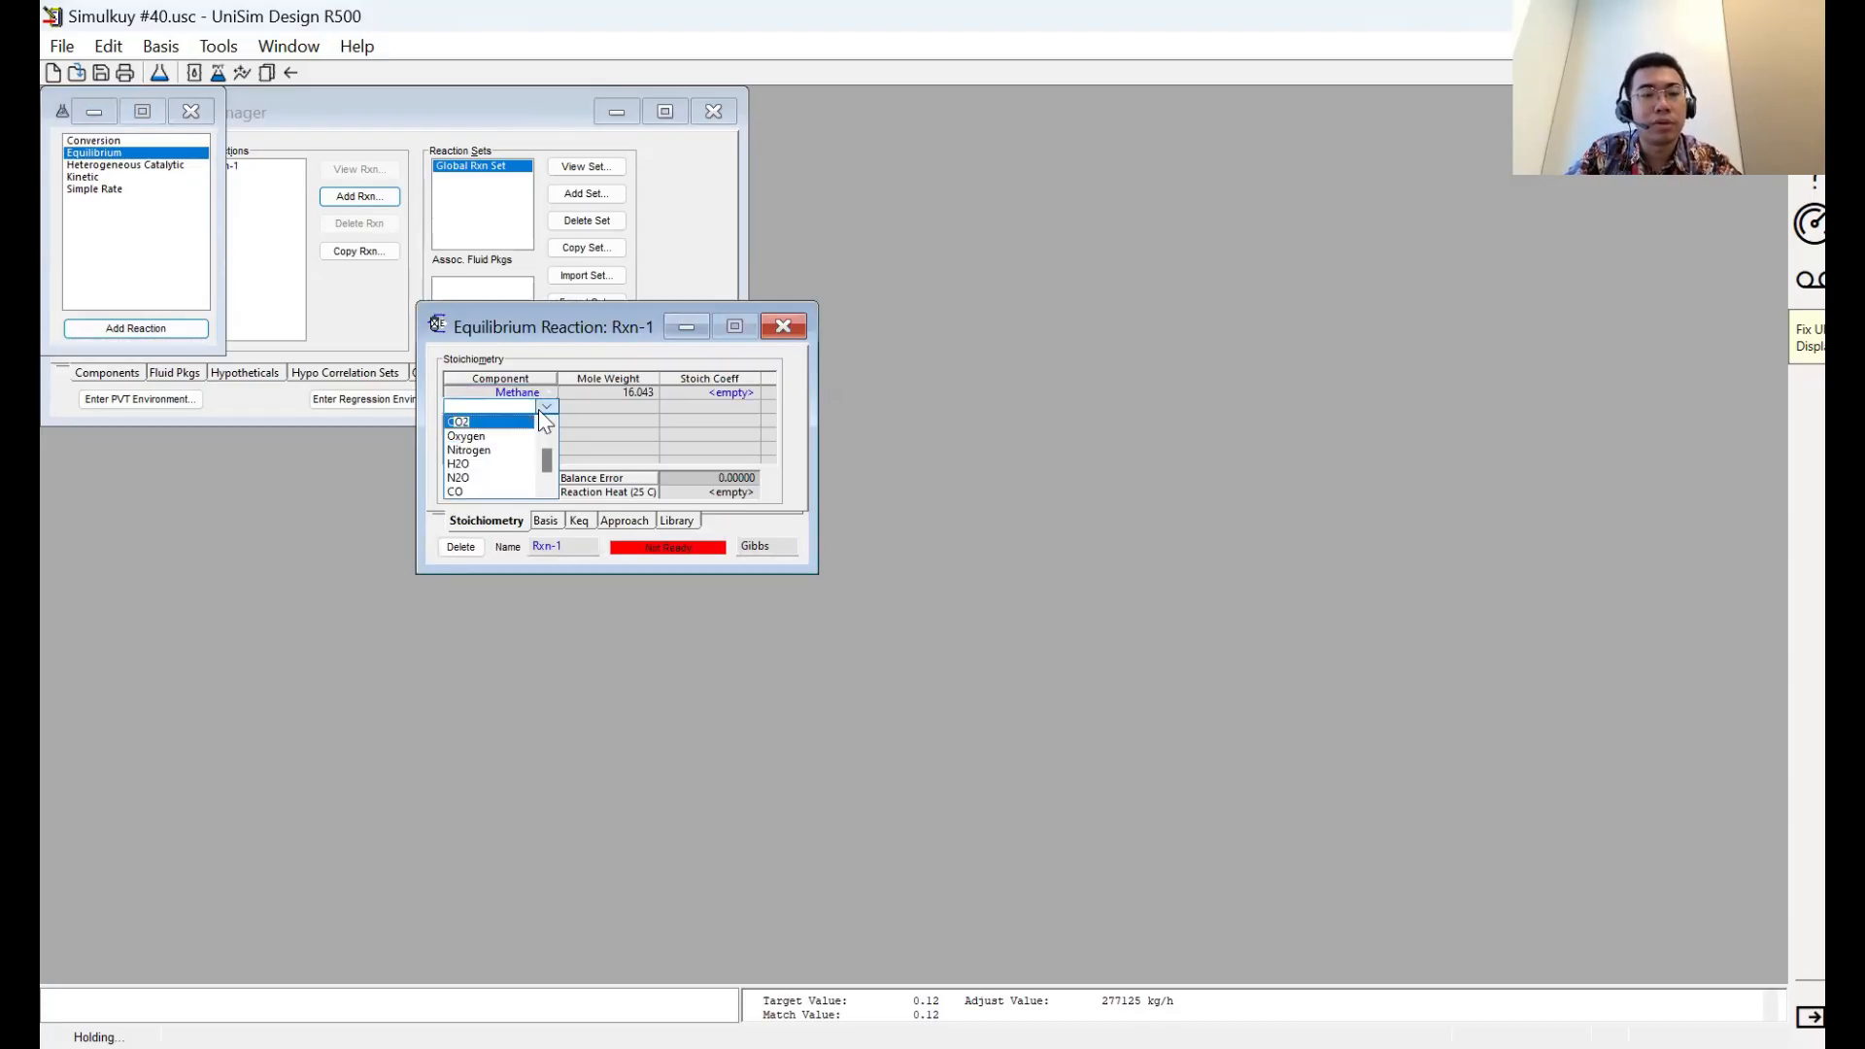
{"action": "key", "text": "Down"}
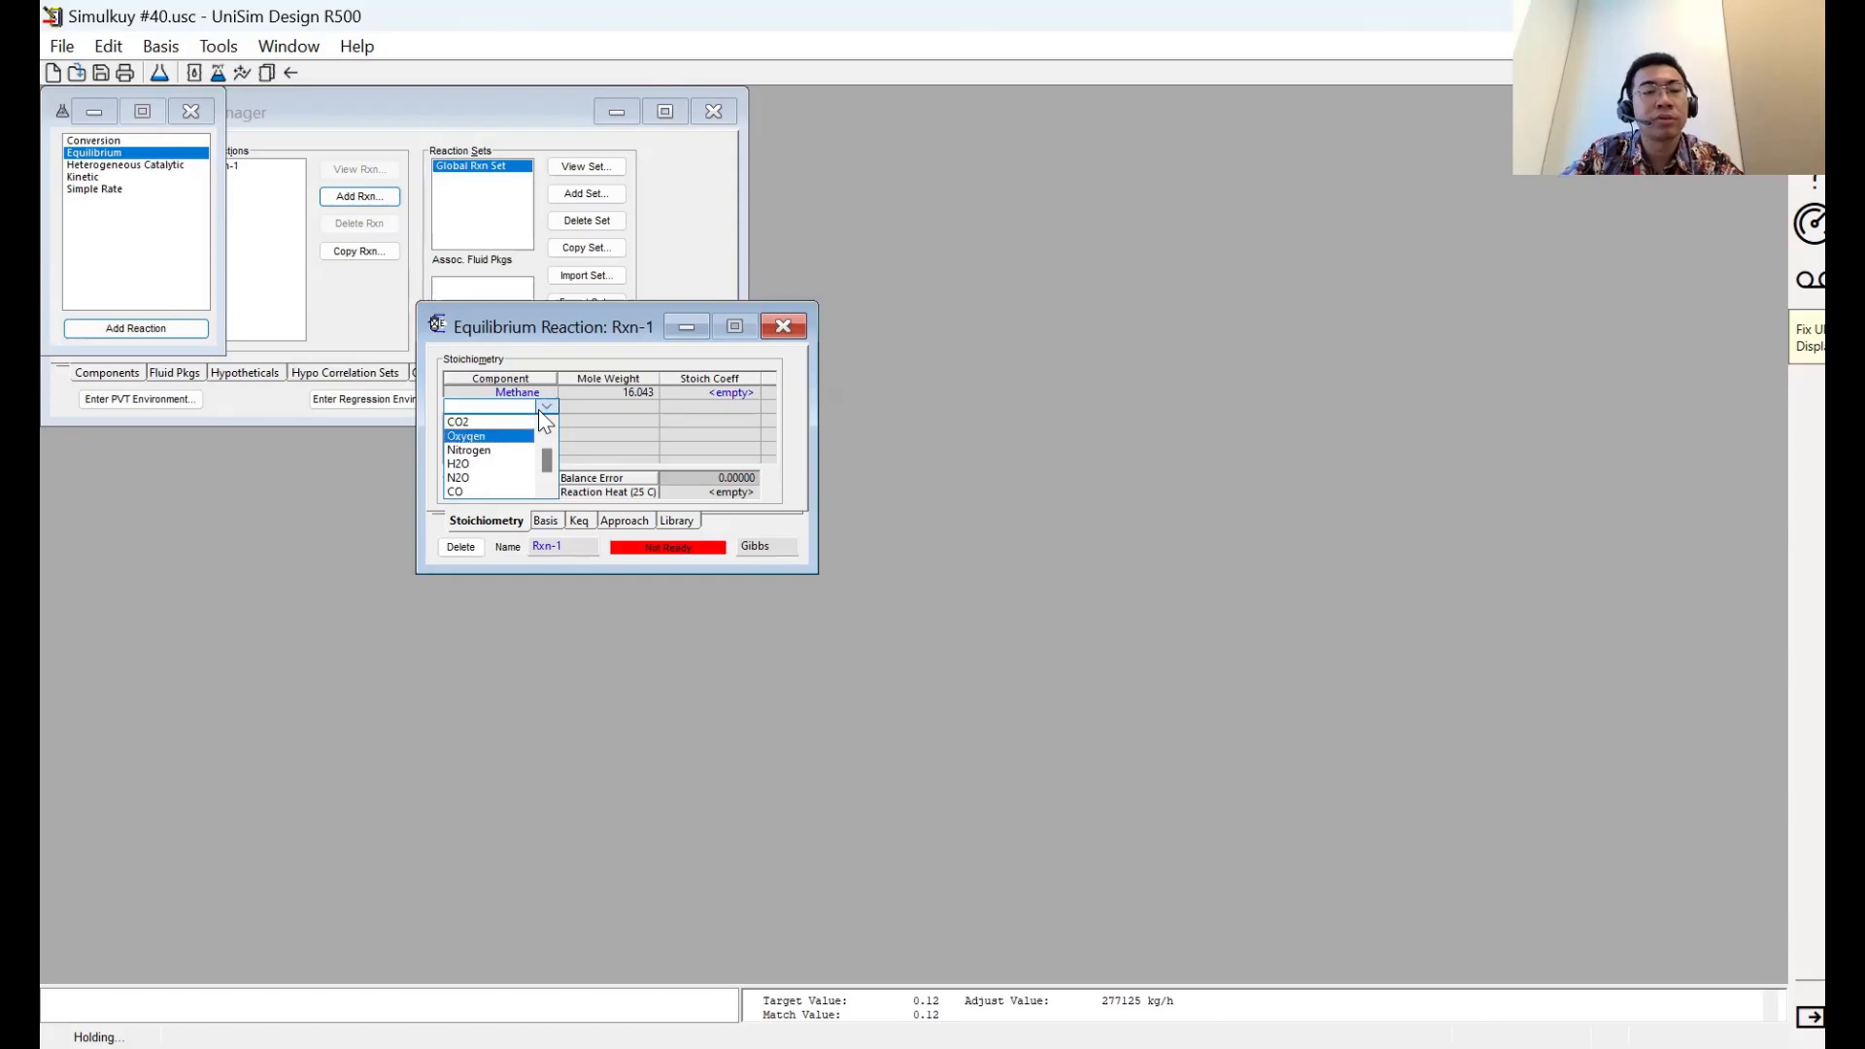
{"action": "key", "text": "Return"}
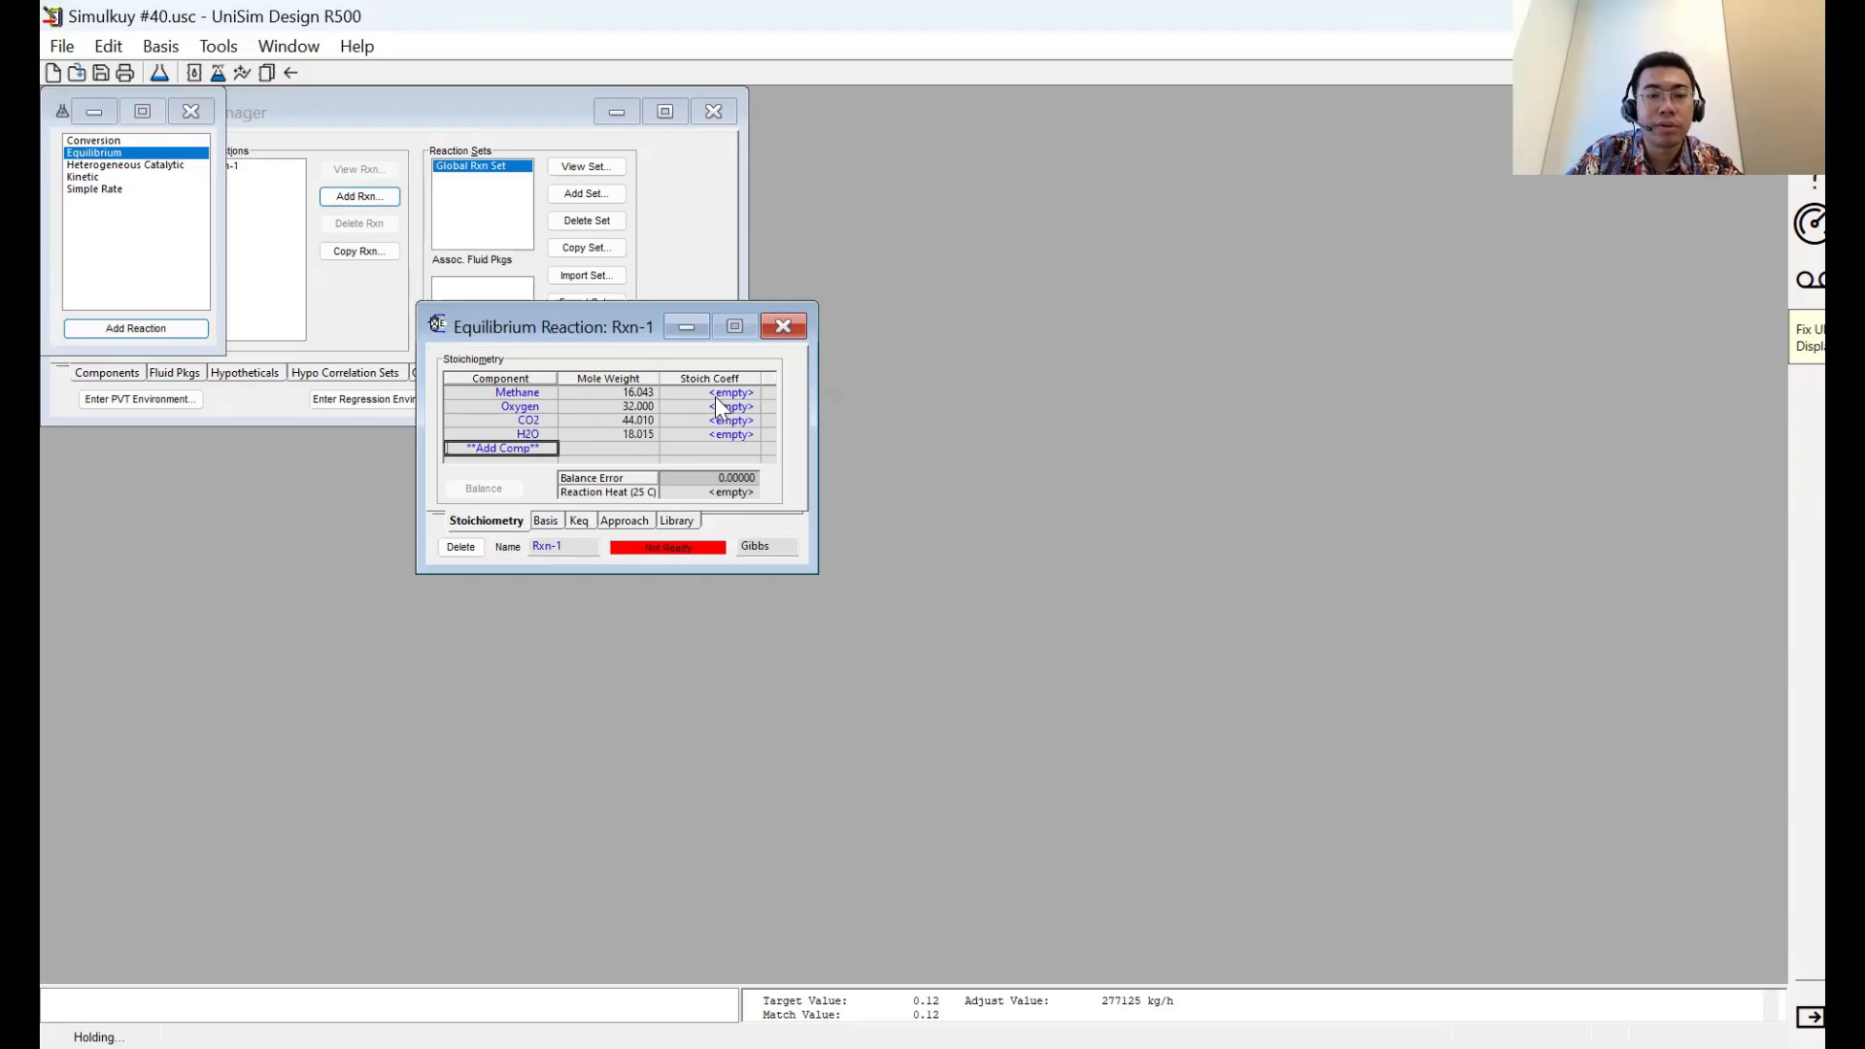
Set the stoichiometric coefficients to -1 for Methane, 2 for Oxygen, 1 for CO2 and 2 for H2O, and close the reaction
{"action": "left_click", "coordinate": [716, 396]}
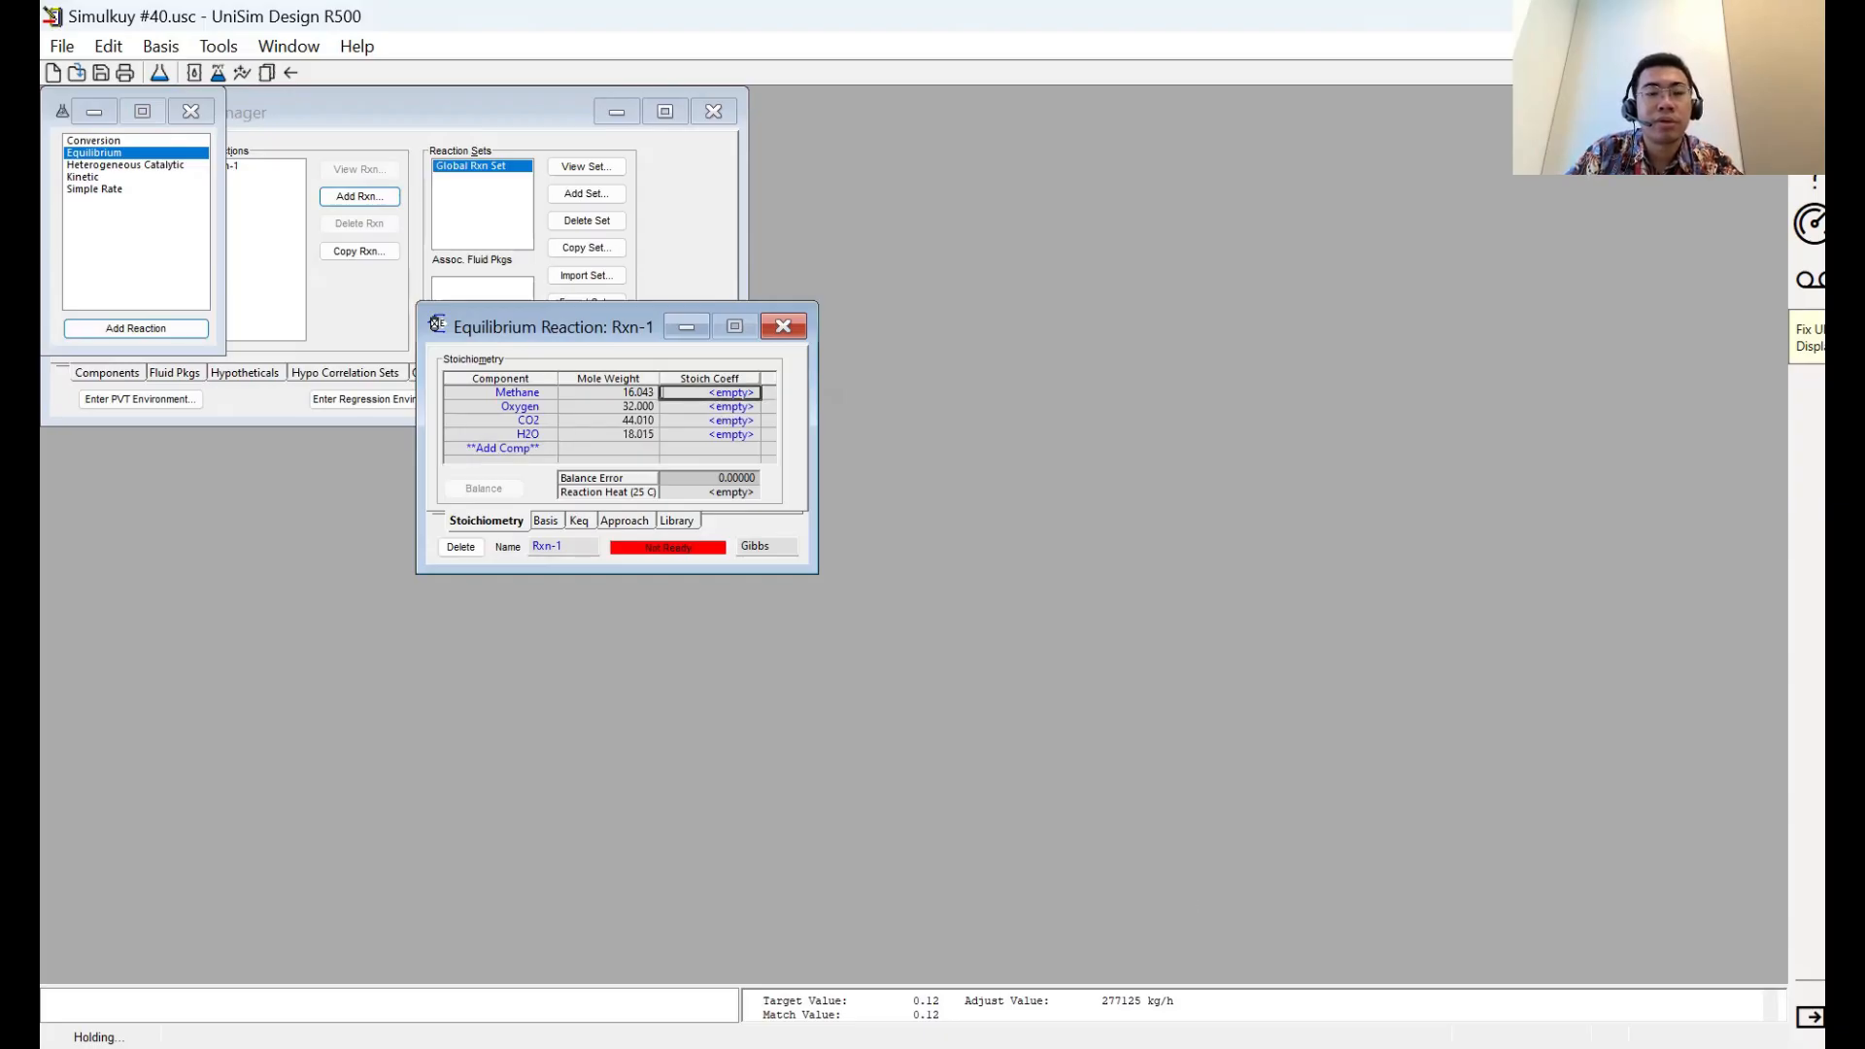
{"action": "key", "text": "alt+Tab"}
{"action": "key", "text": "alt+Tab"}
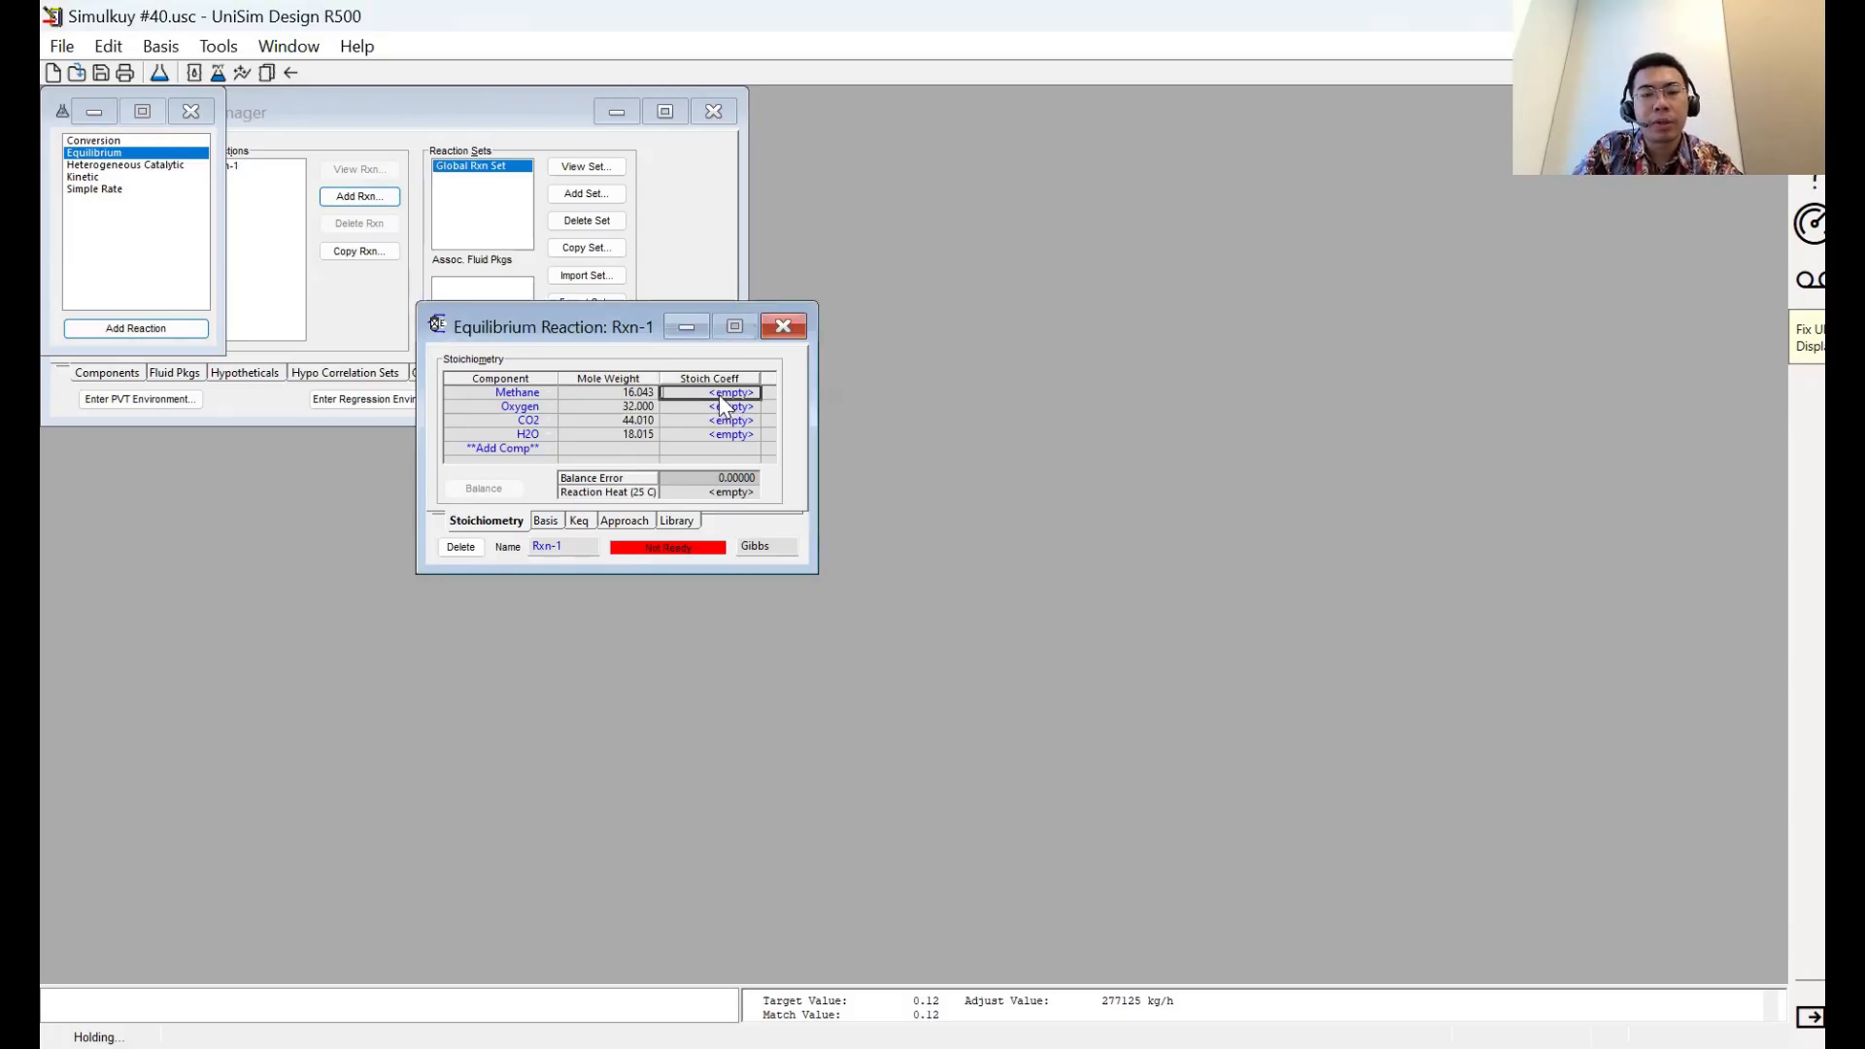
{"action": "type", "text": "-1.000 -1.000"}
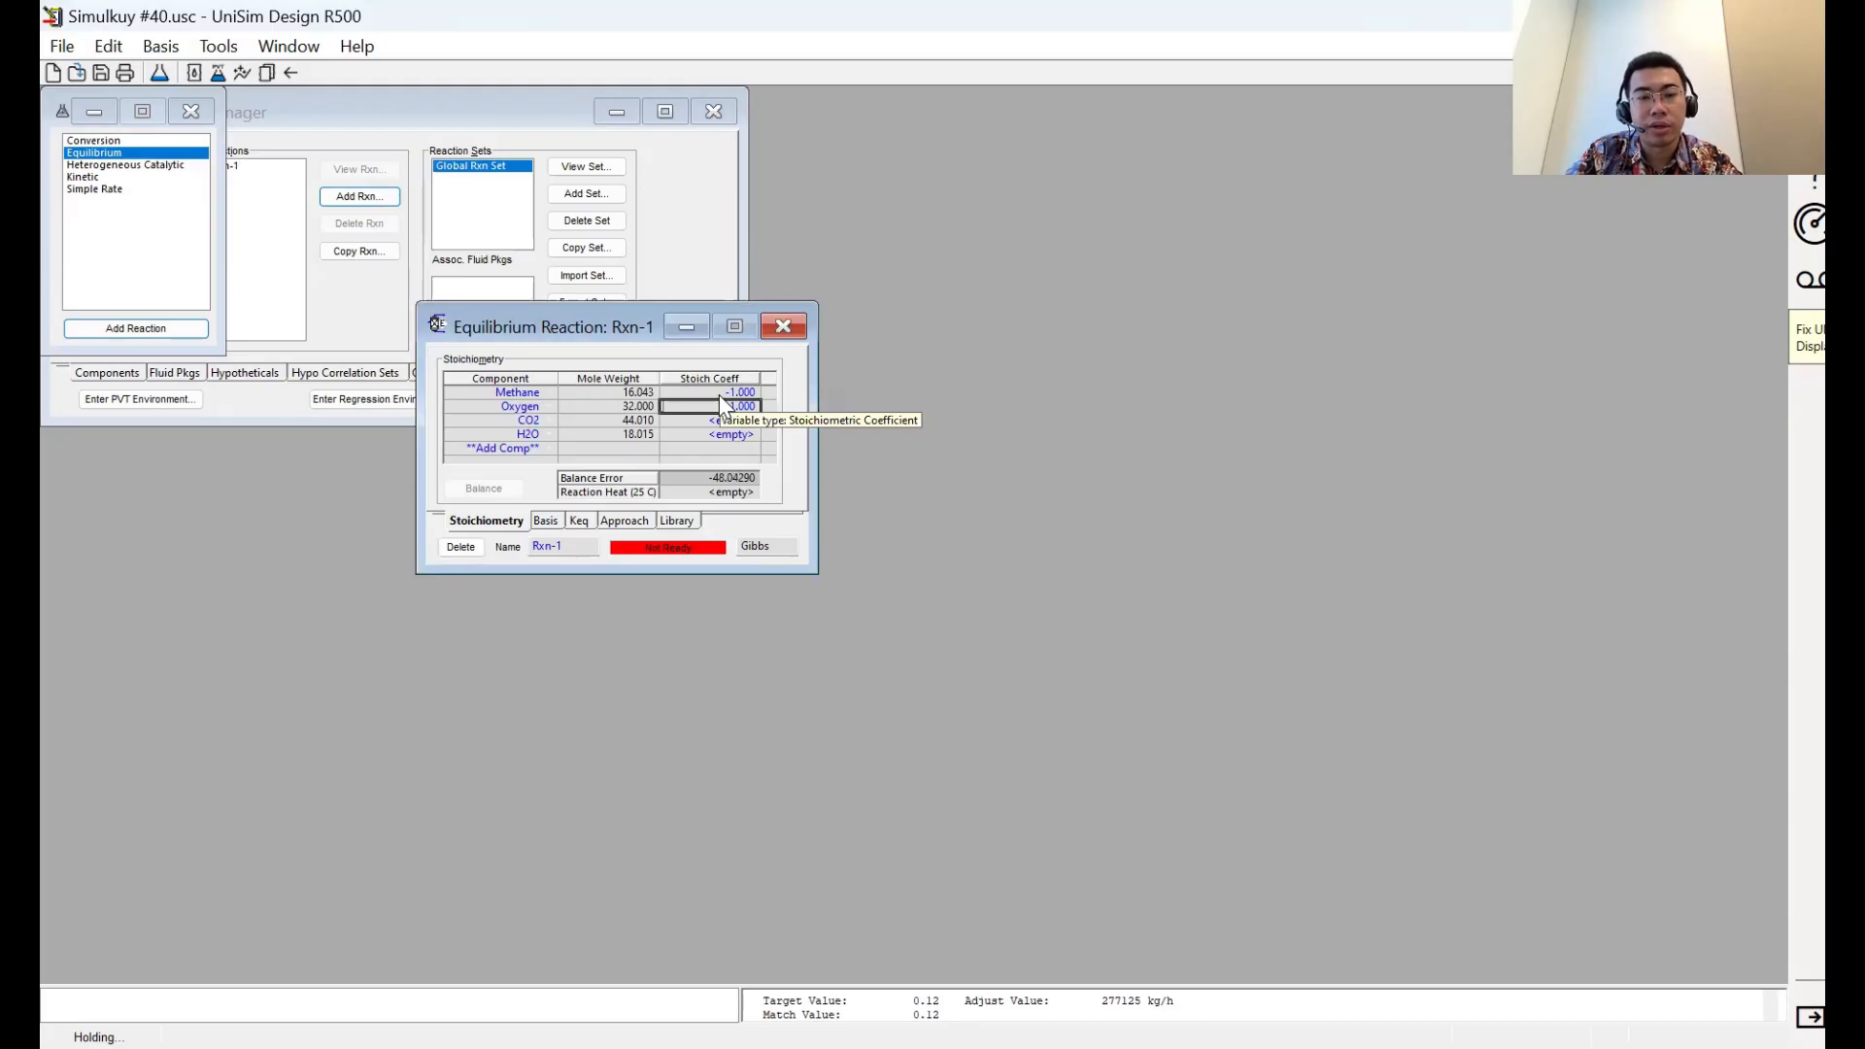
{"action": "type", "text": "2.000 1.000 2.000"}
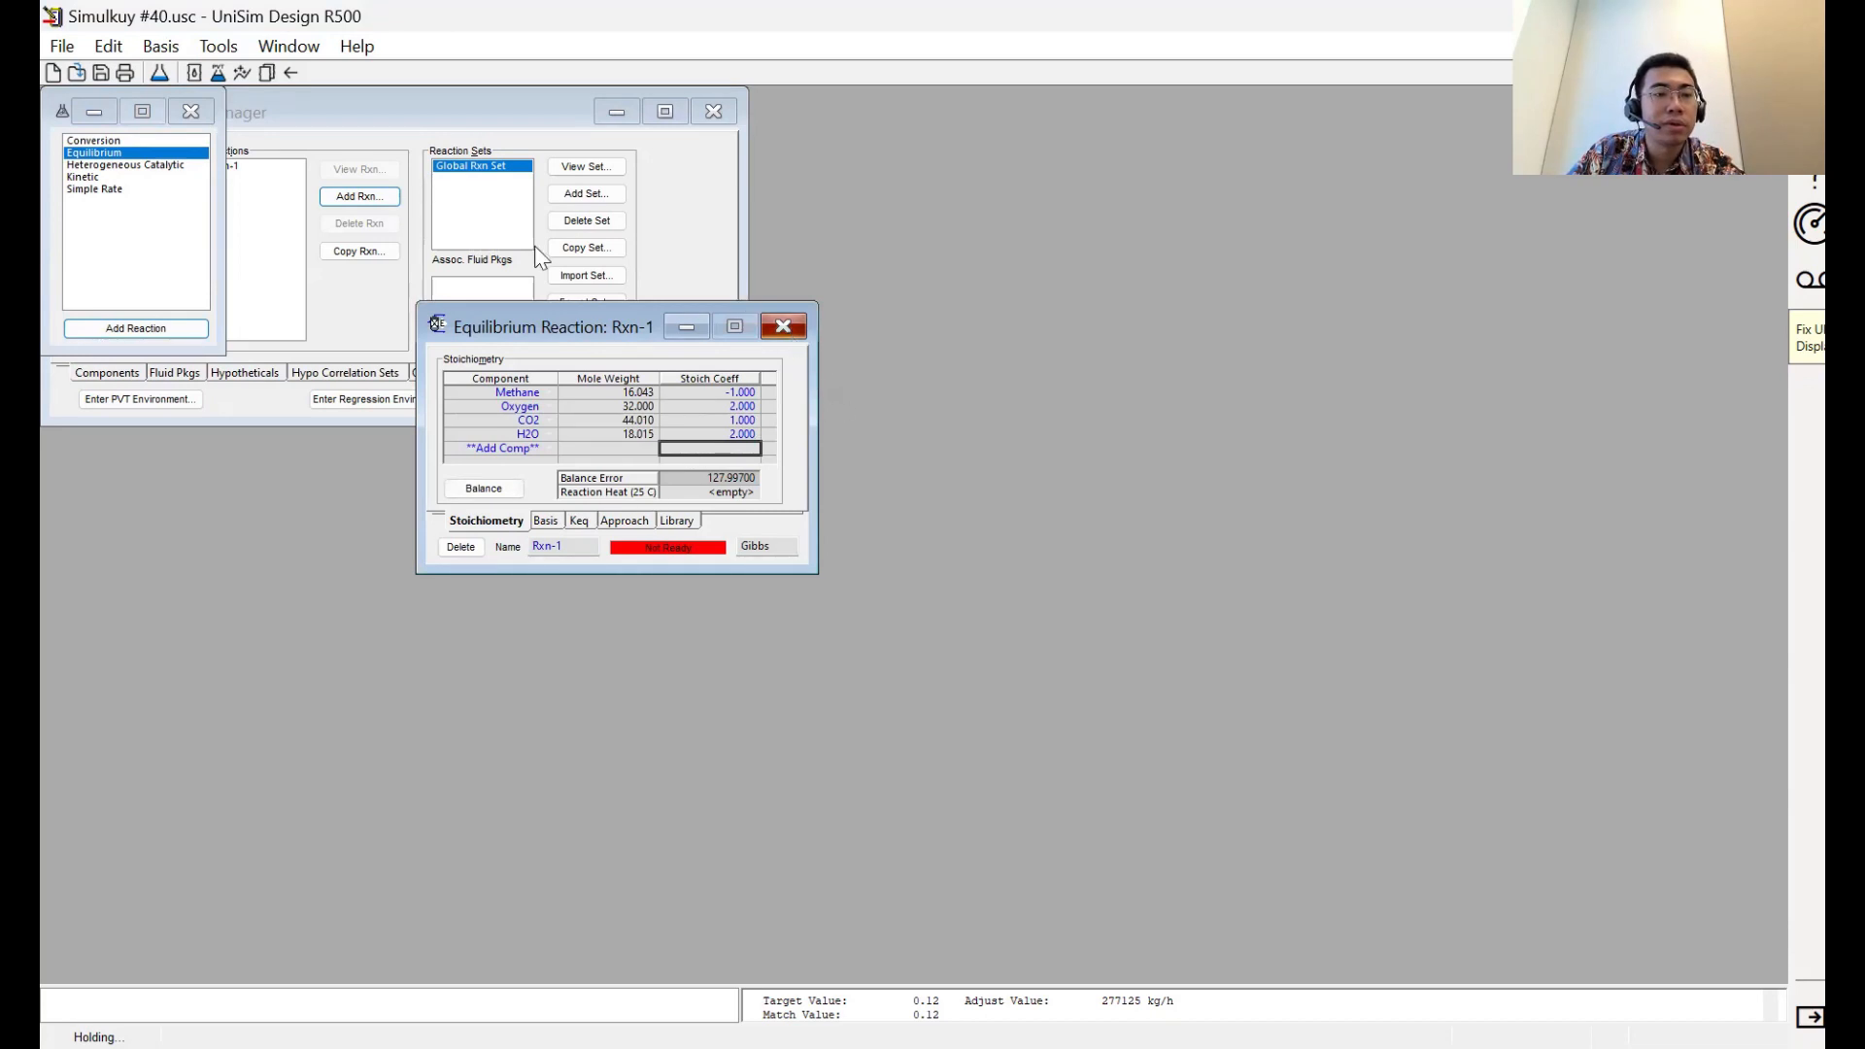
{"action": "left_click", "coordinate": [785, 328]}
{"action": "left_click", "coordinate": [206, 107]}
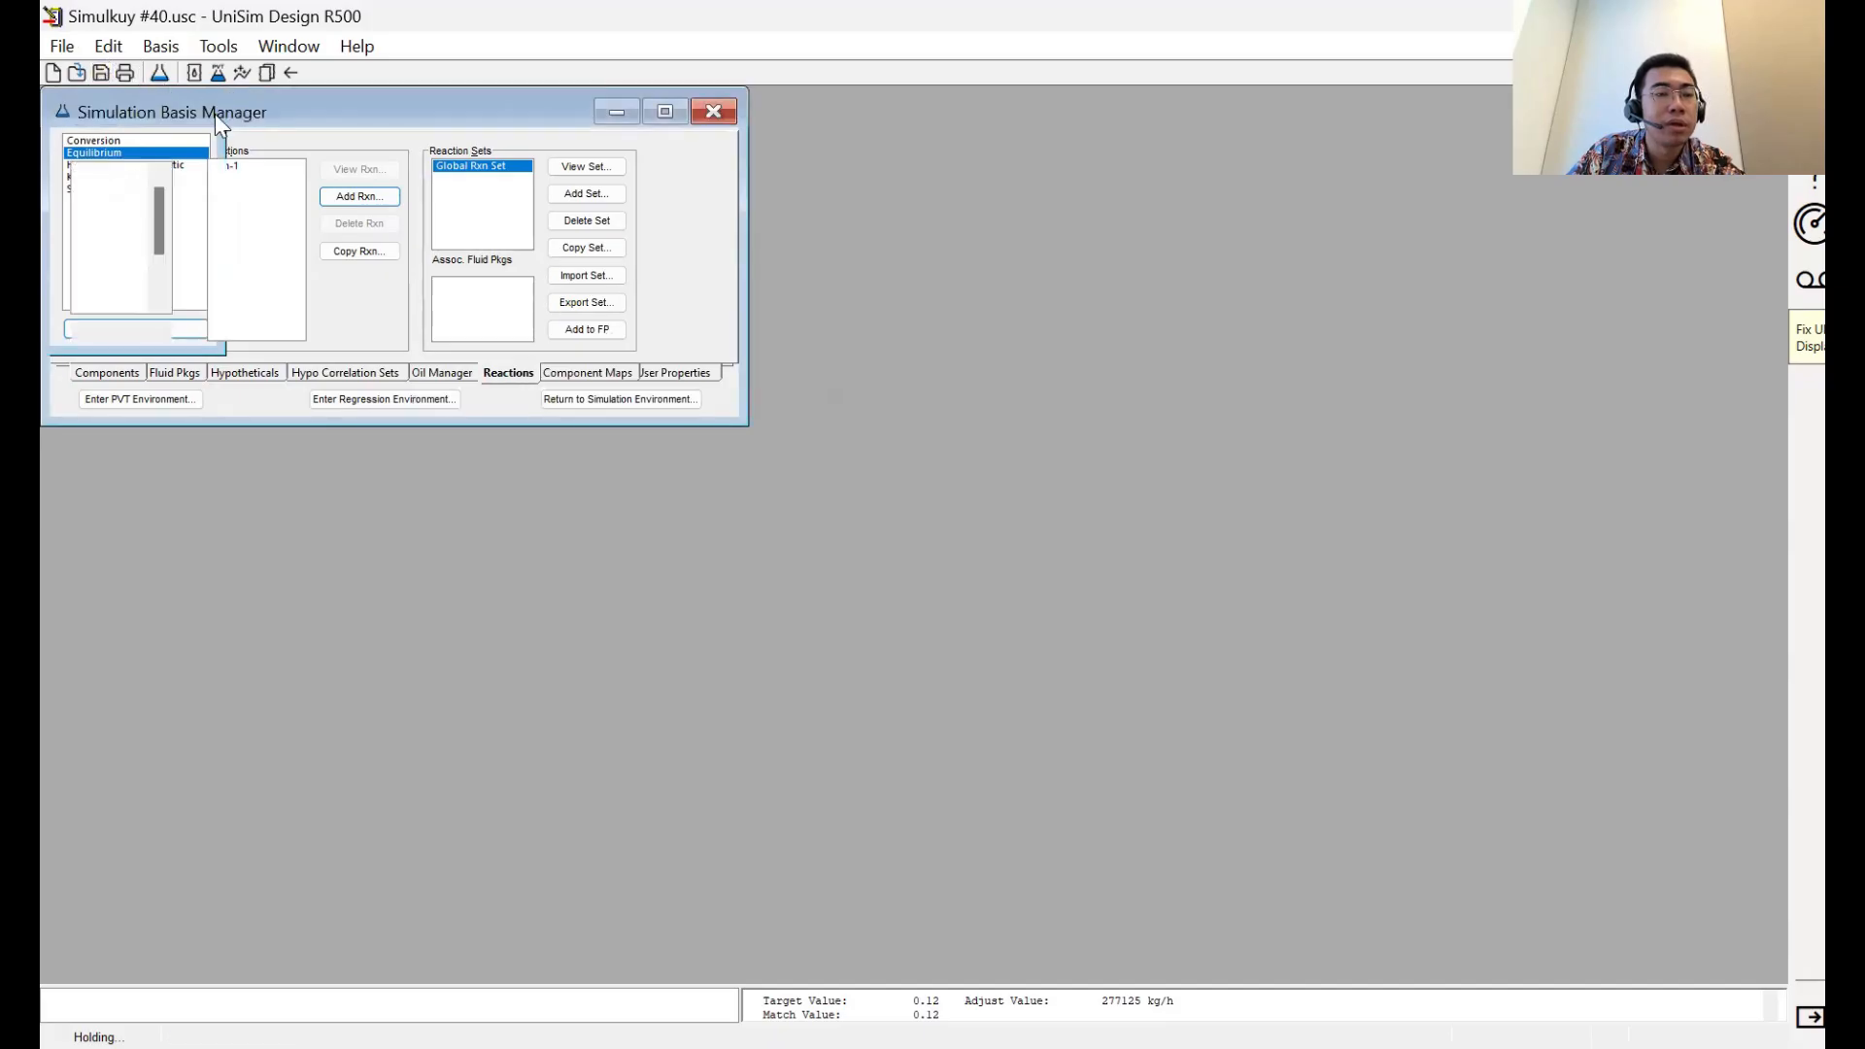
Reopen the methane combustion reaction and rename it C1
{"action": "double_click", "coordinate": [239, 167]}
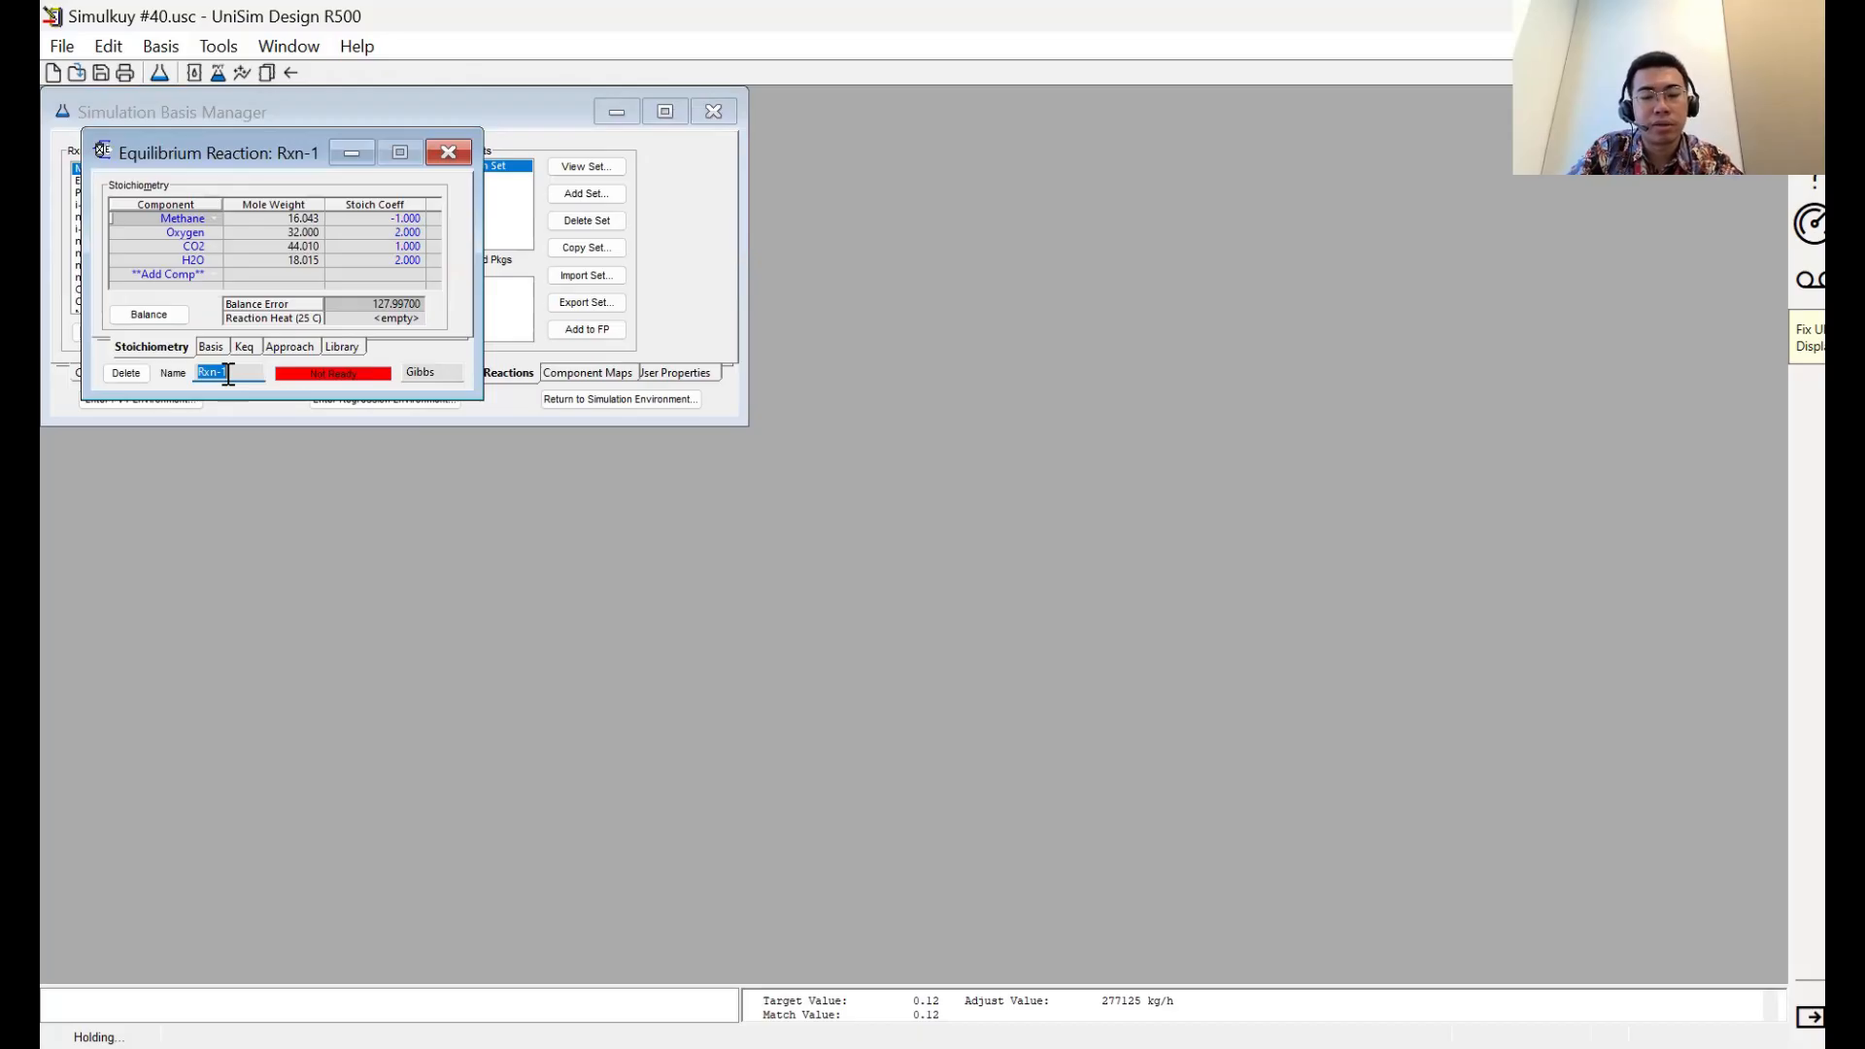
{"action": "type", "text": "C1"}
{"action": "key", "text": "Return"}
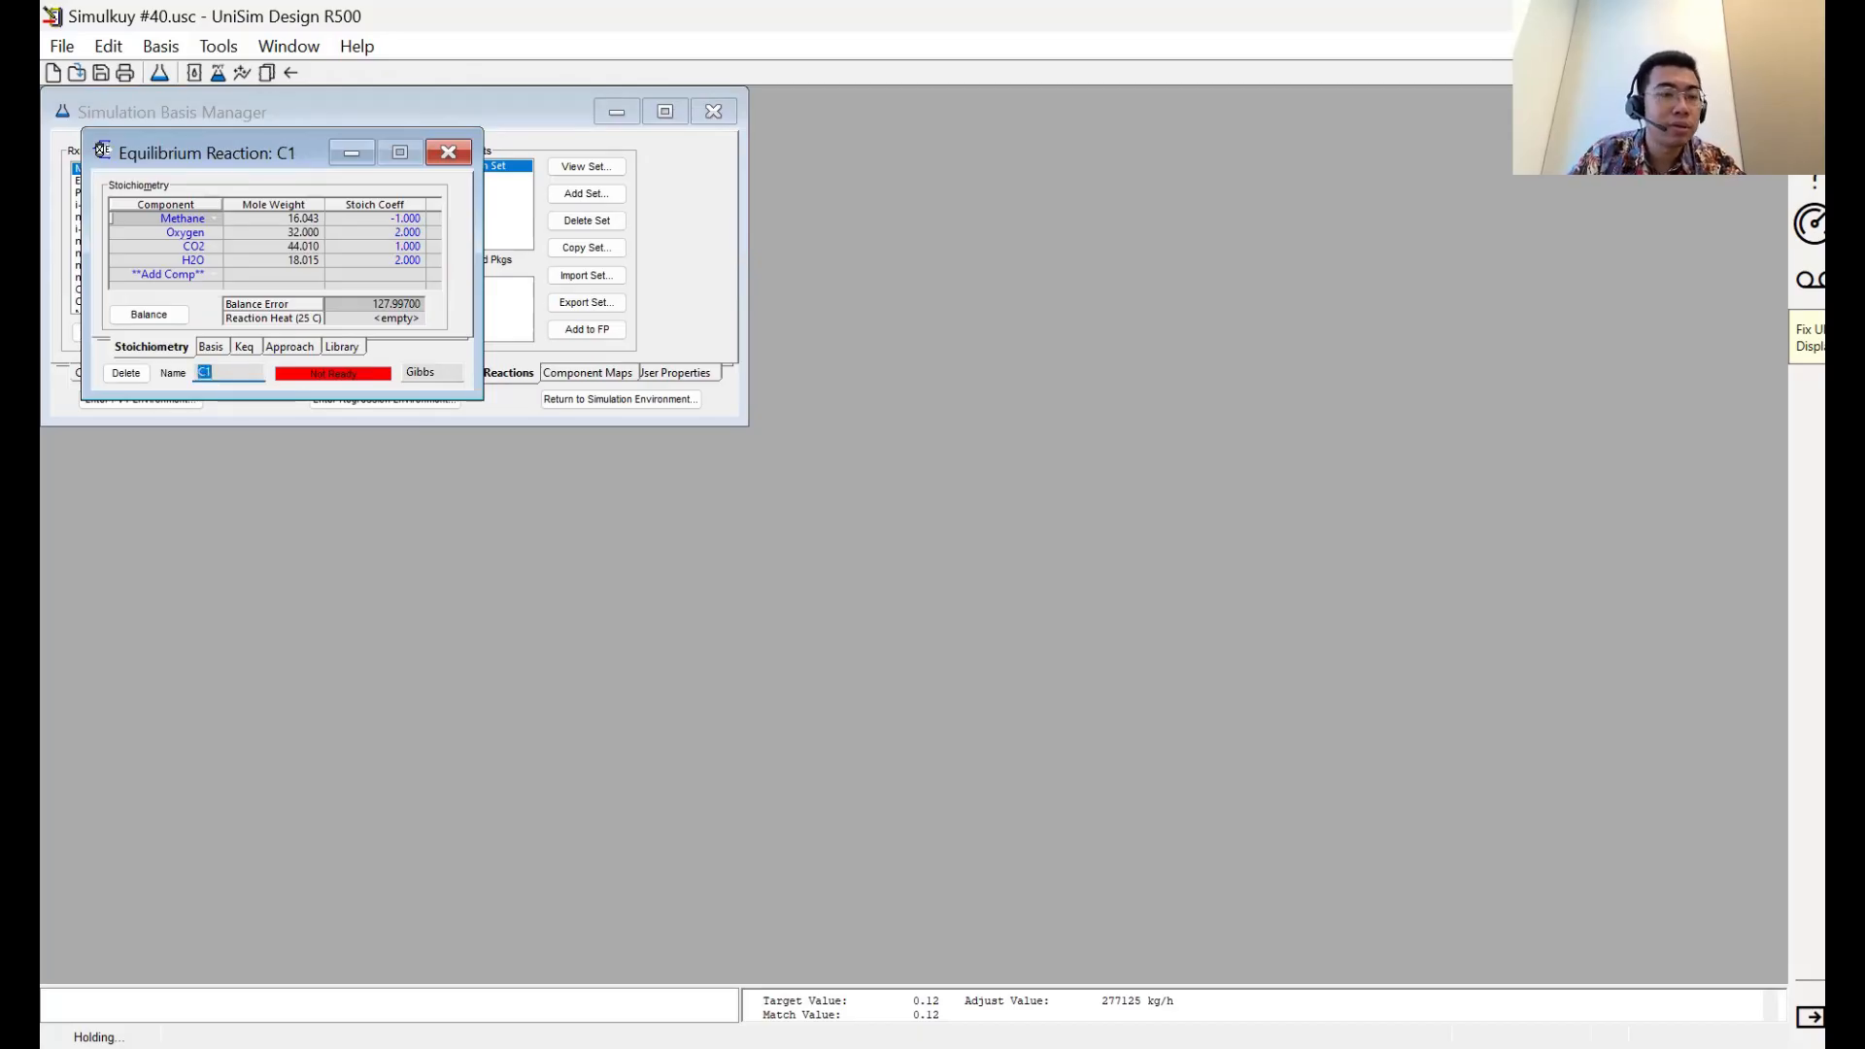
Check the basis units and Keq settings of reaction C1, and close the reaction
{"action": "left_click", "coordinate": [209, 346]}
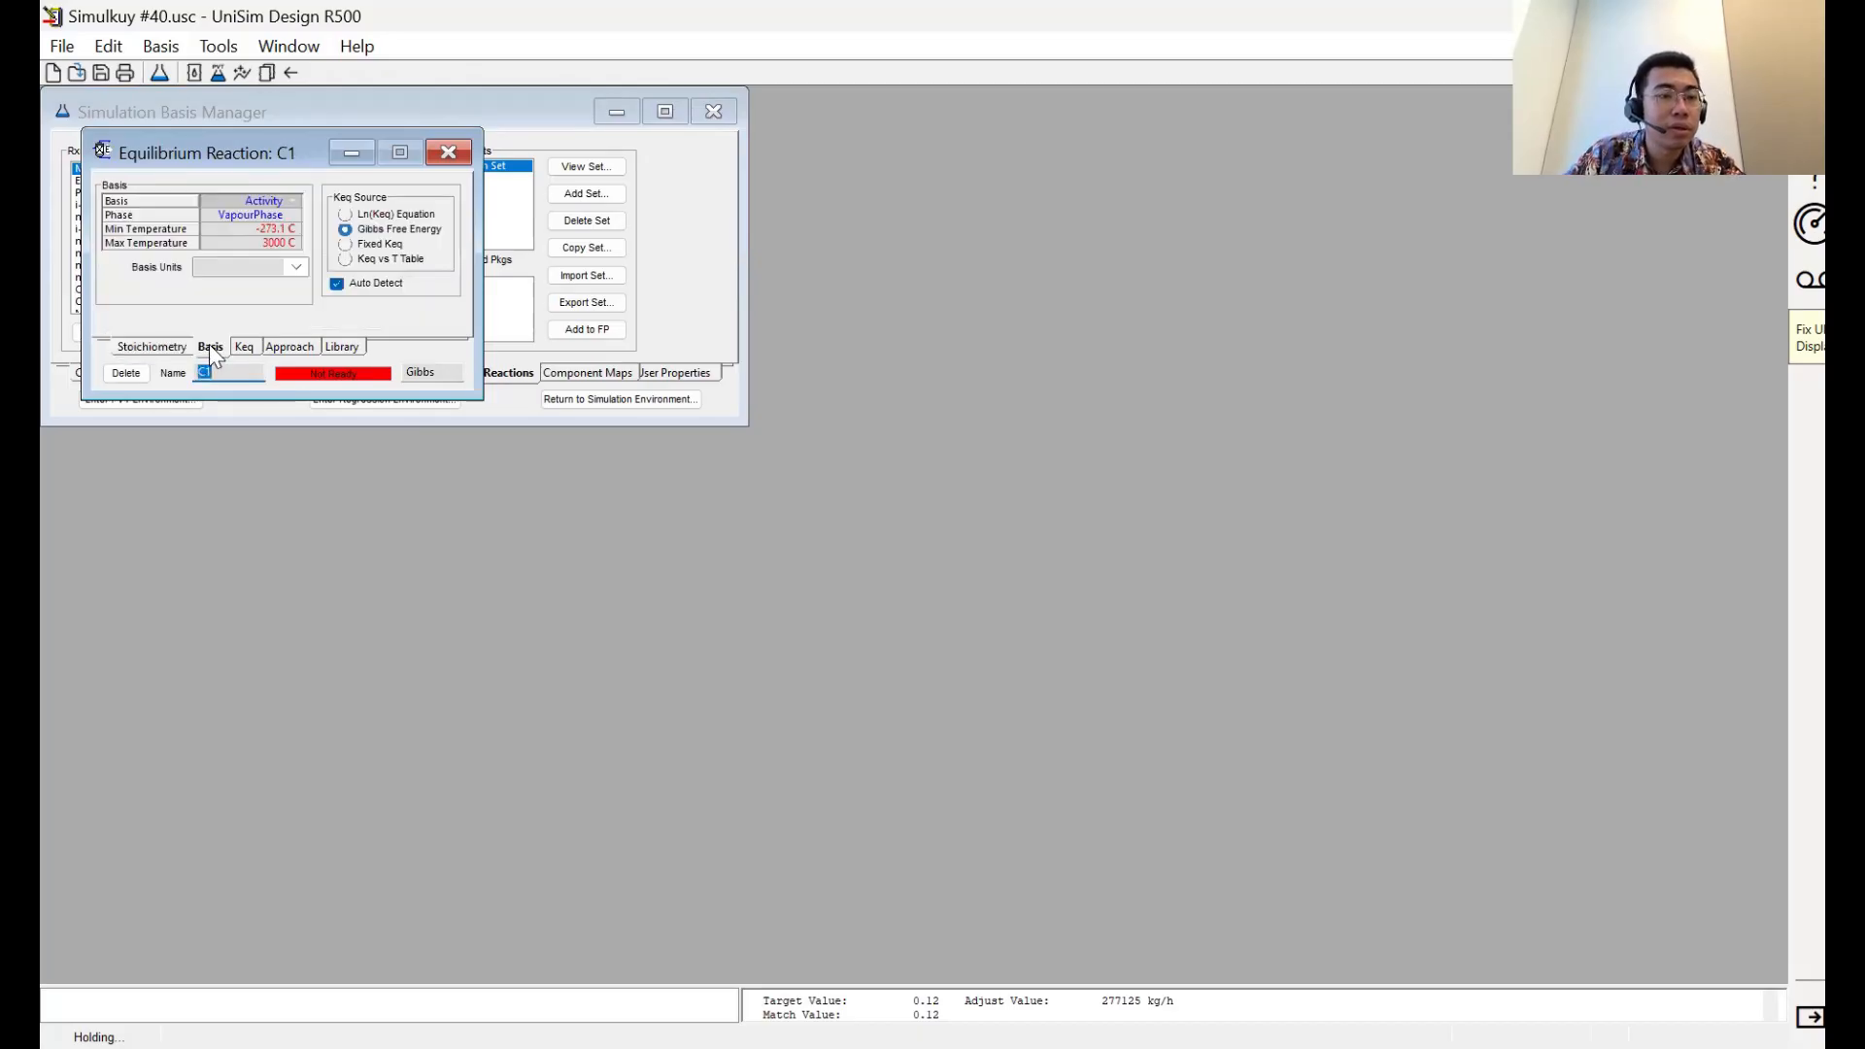
{"action": "left_click", "coordinate": [297, 268]}
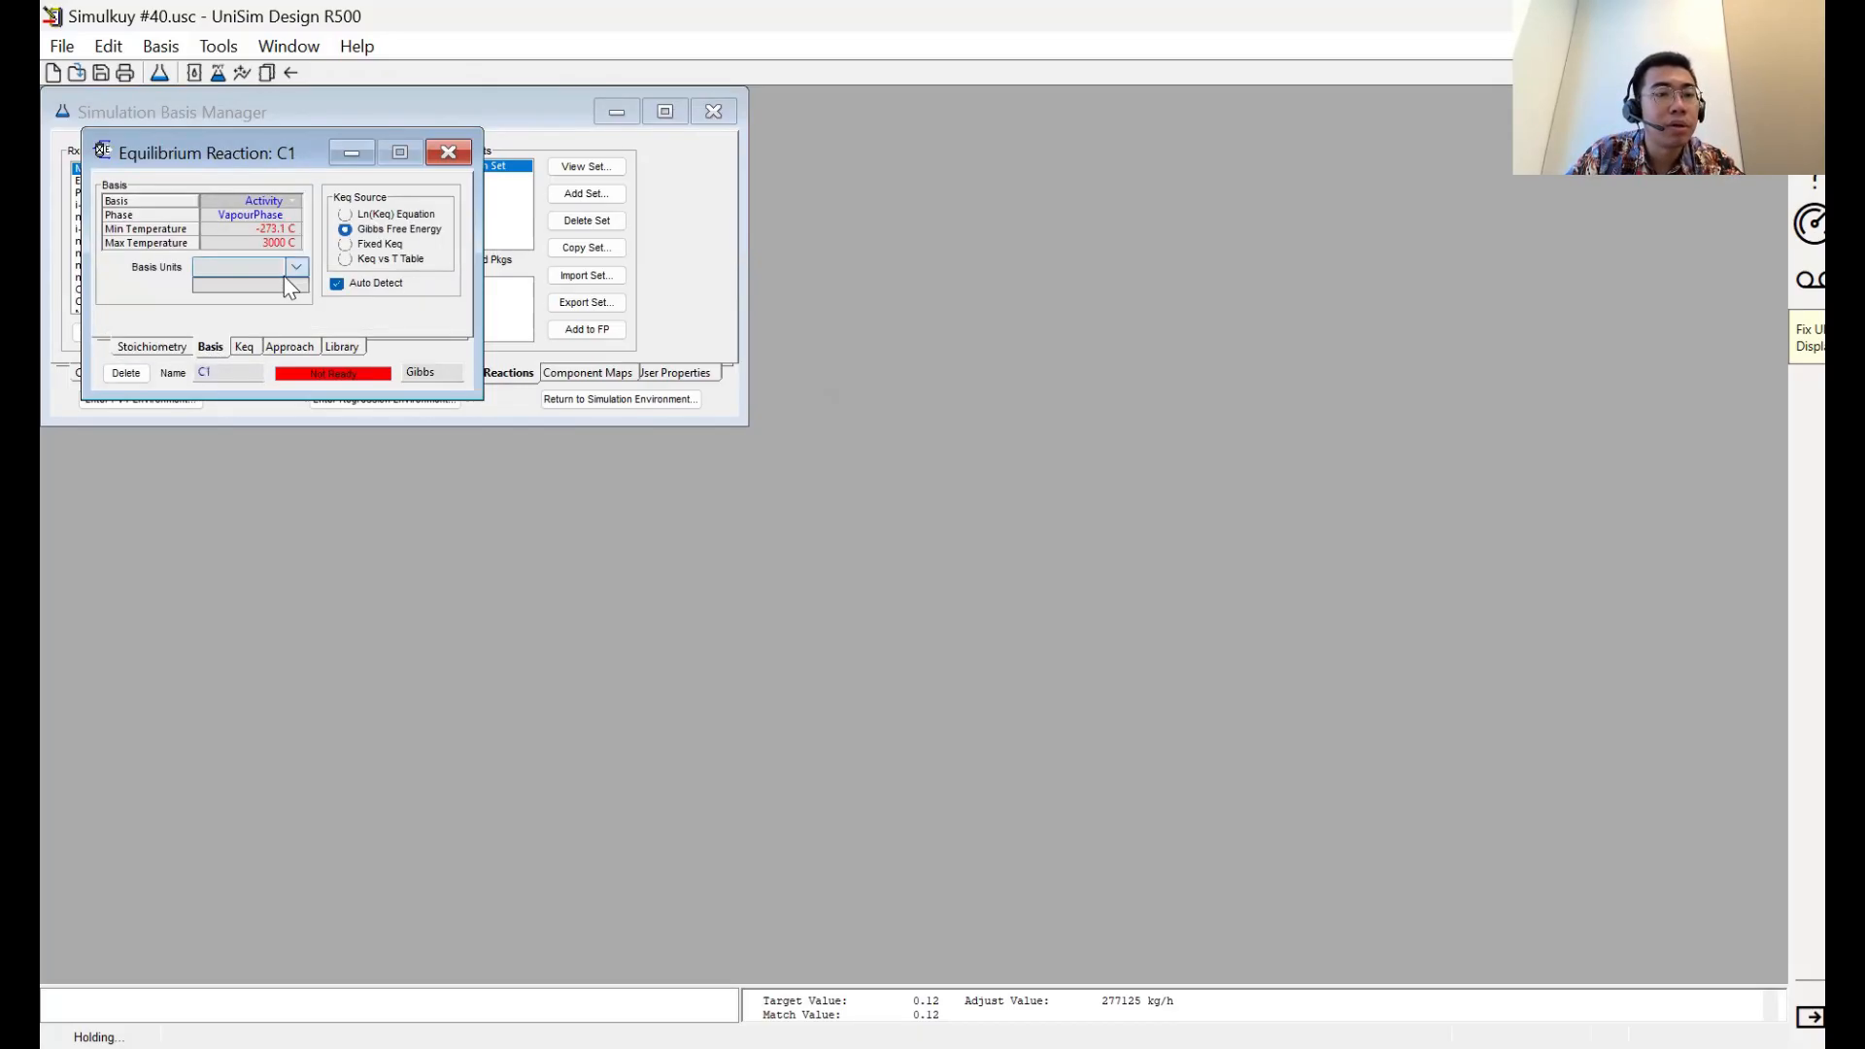
{"action": "left_click", "coordinate": [246, 347]}
{"action": "left_click", "coordinate": [448, 153]}
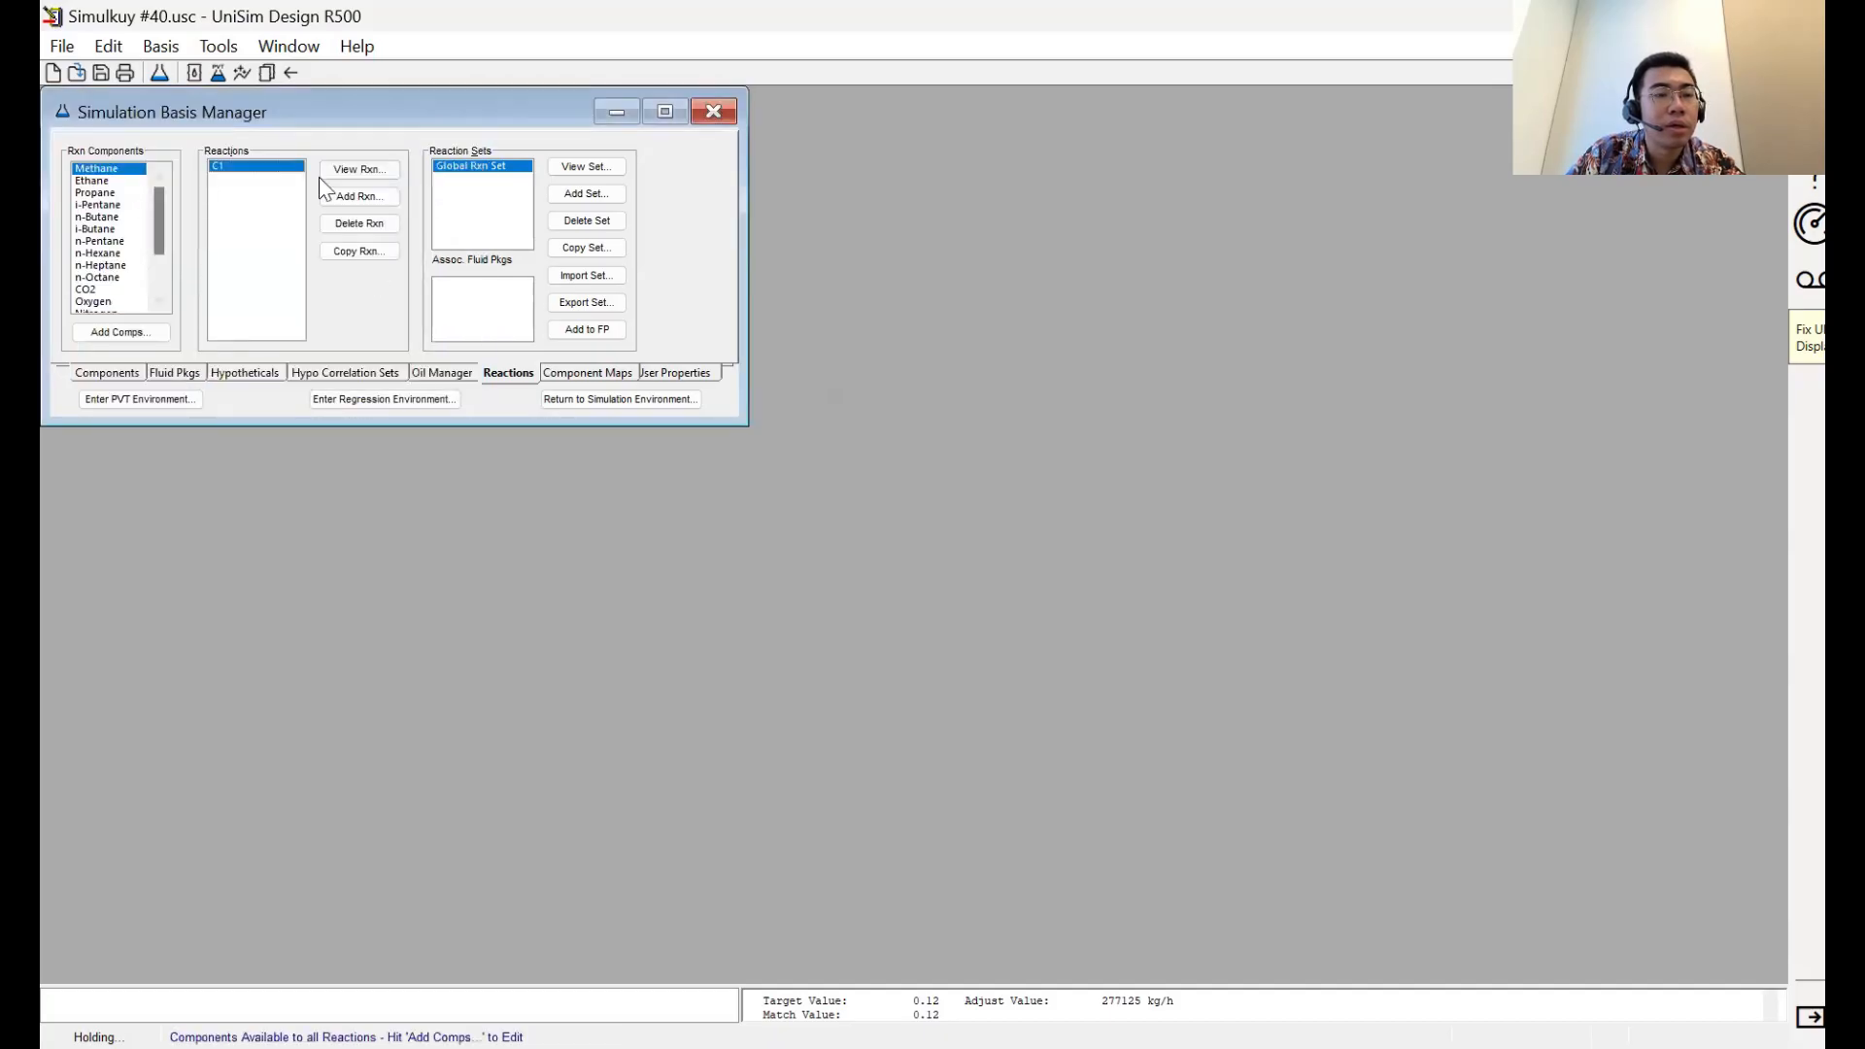
Add a second Equilibrium reaction to the reactions list
{"action": "left_click", "coordinate": [361, 196]}
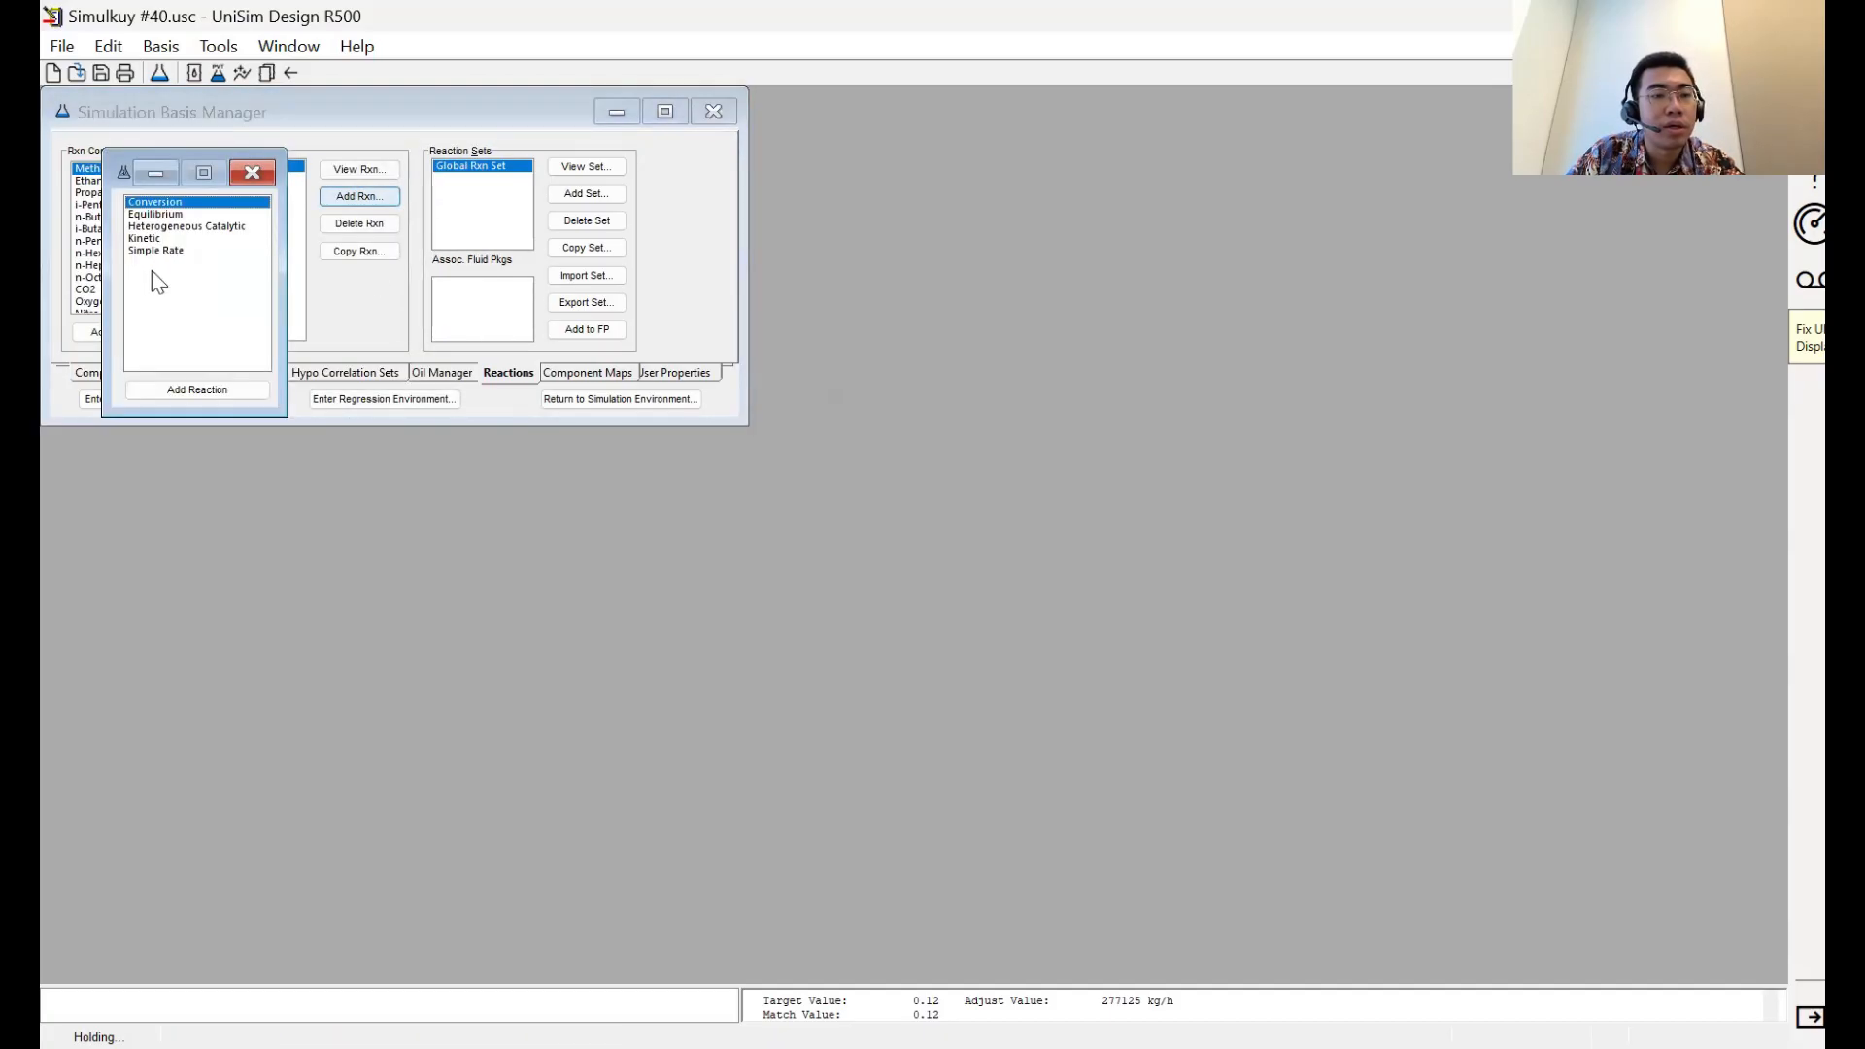
{"action": "left_click", "coordinate": [156, 214]}
{"action": "left_click", "coordinate": [197, 390]}
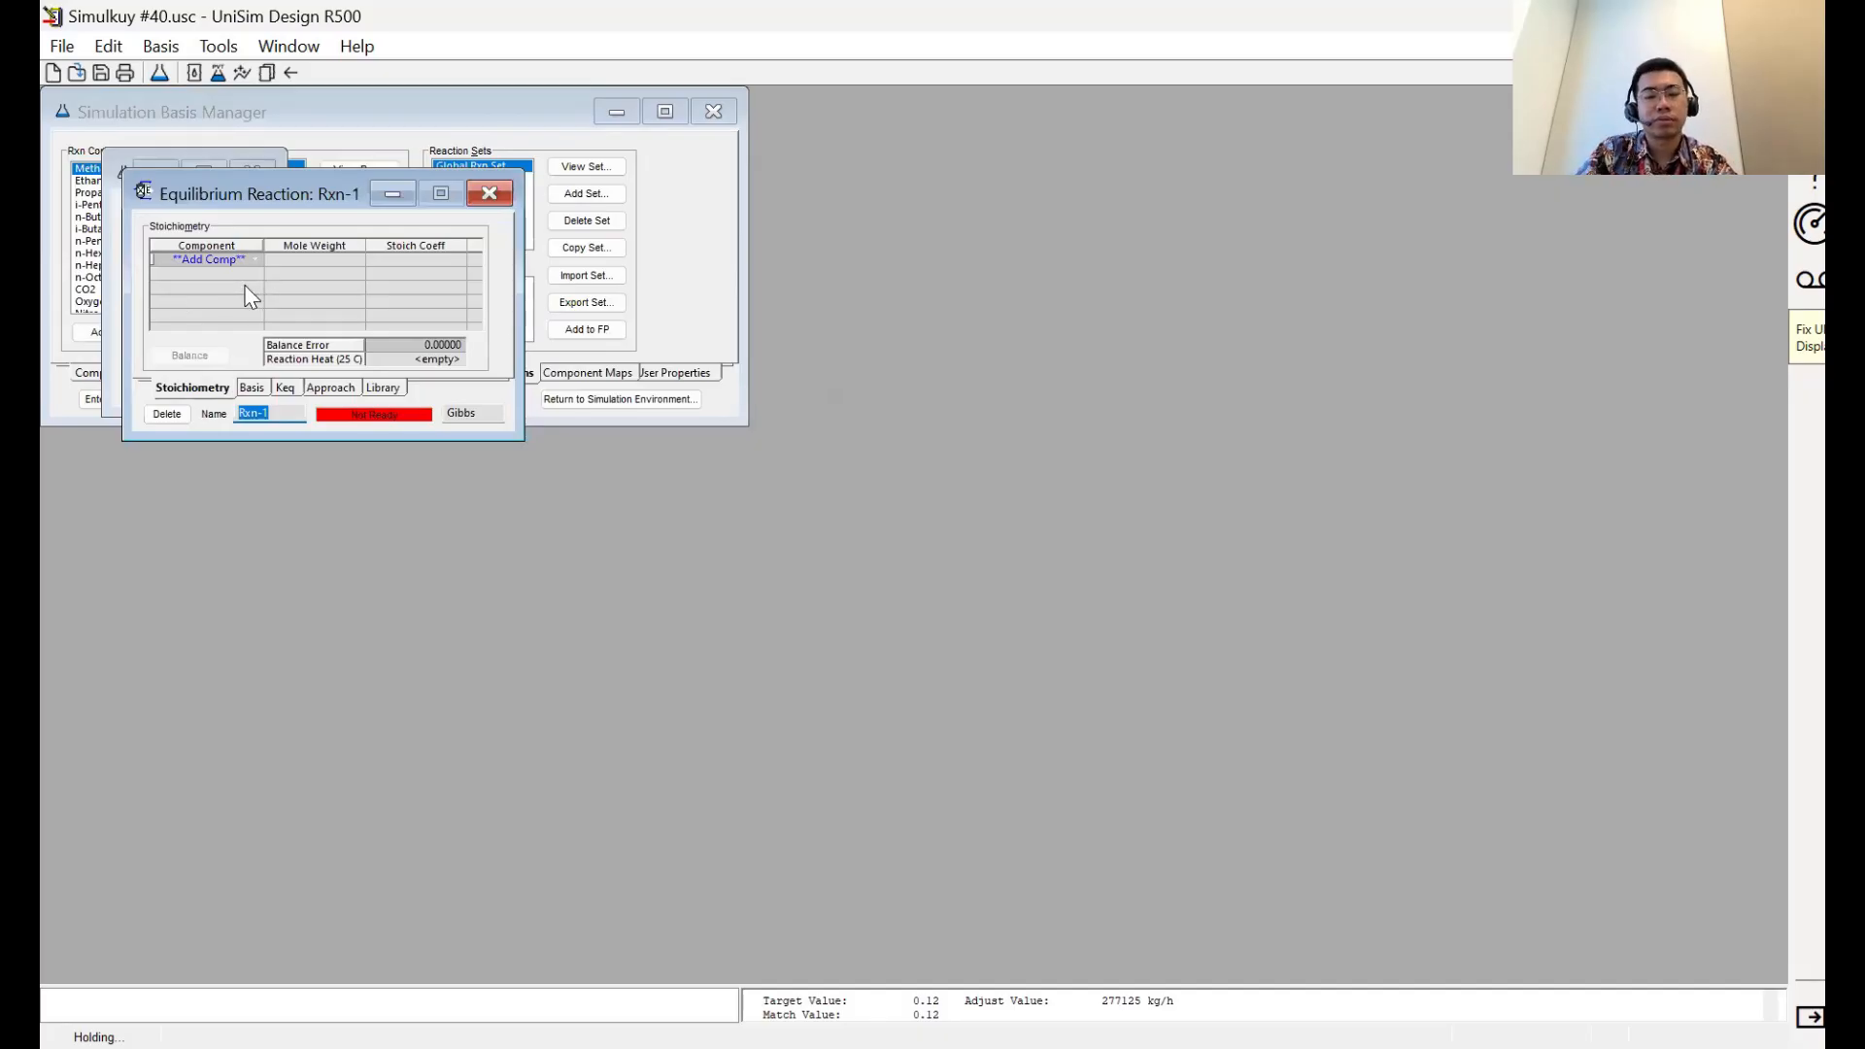
Add Ethane, Oxygen, CO2 and H2O as the components of the second reaction
{"action": "left_click", "coordinate": [245, 286]}
{"action": "scroll", "coordinate": [245, 288], "scroll_direction": "down", "scroll_amount": 3}
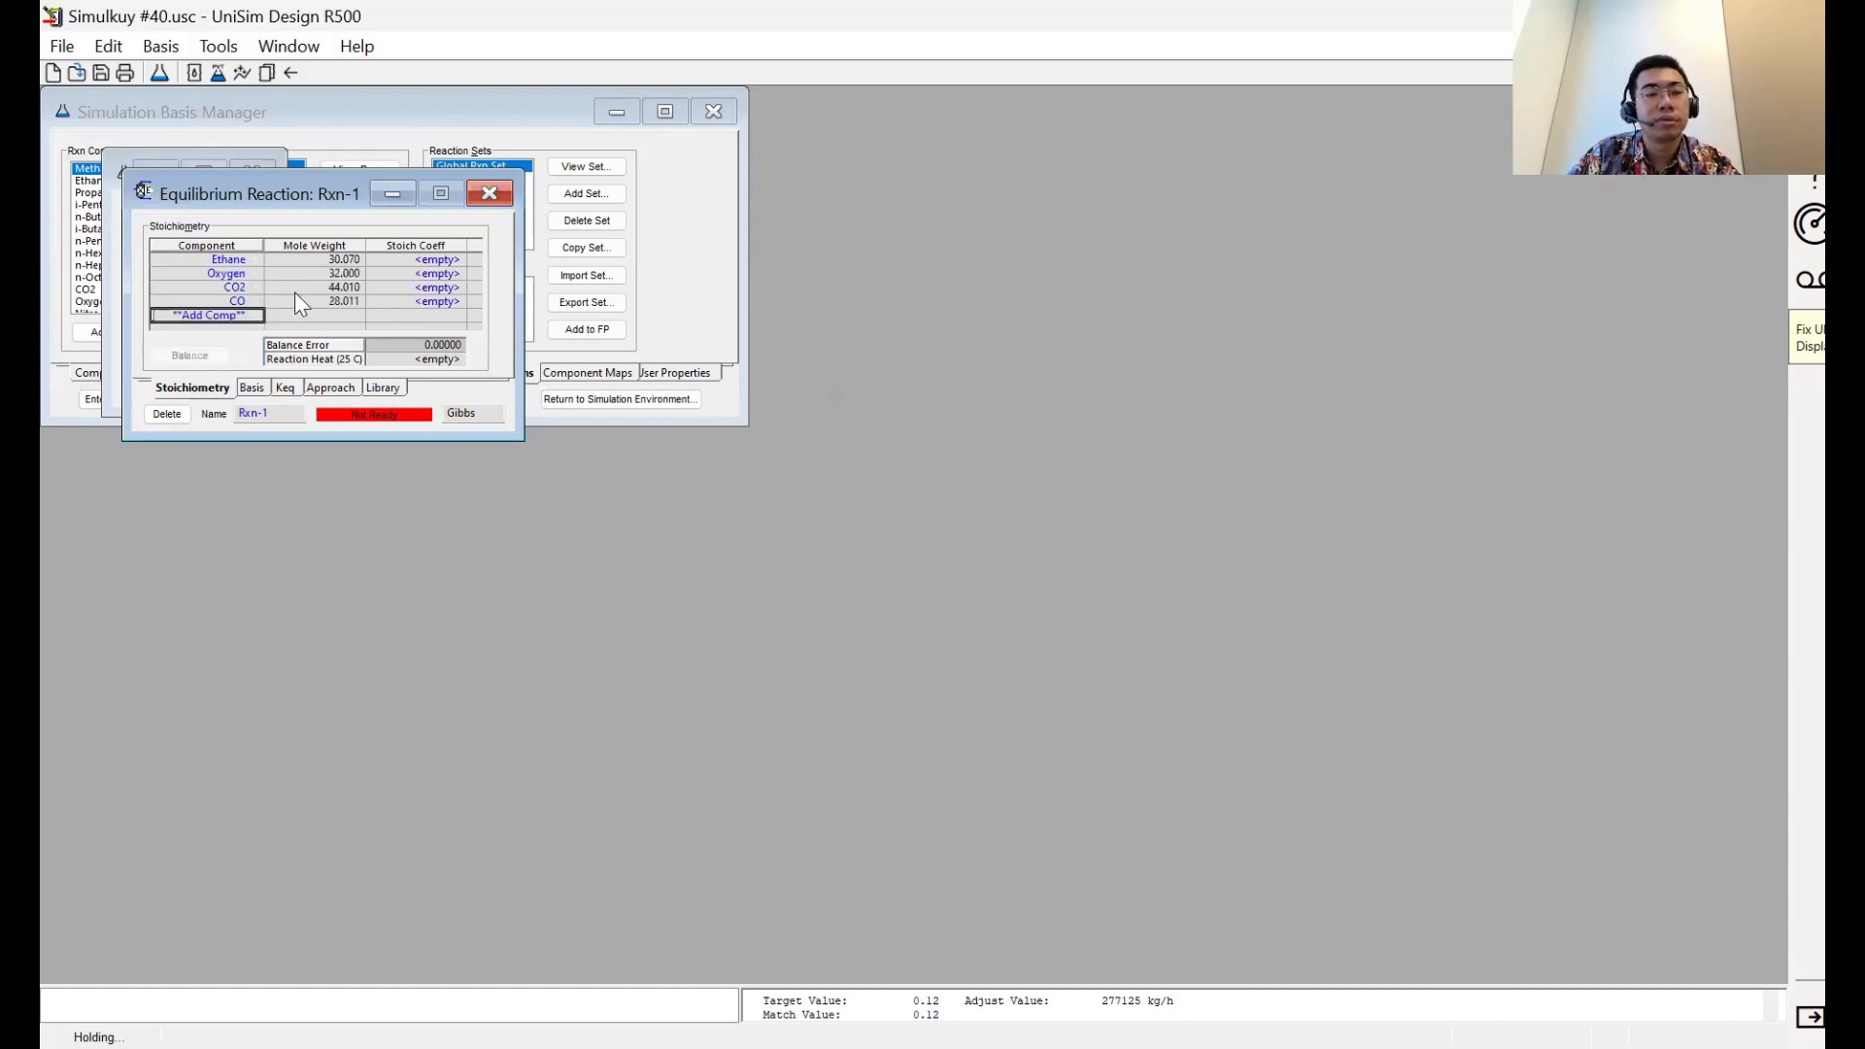
{"action": "left_click", "coordinate": [246, 300]}
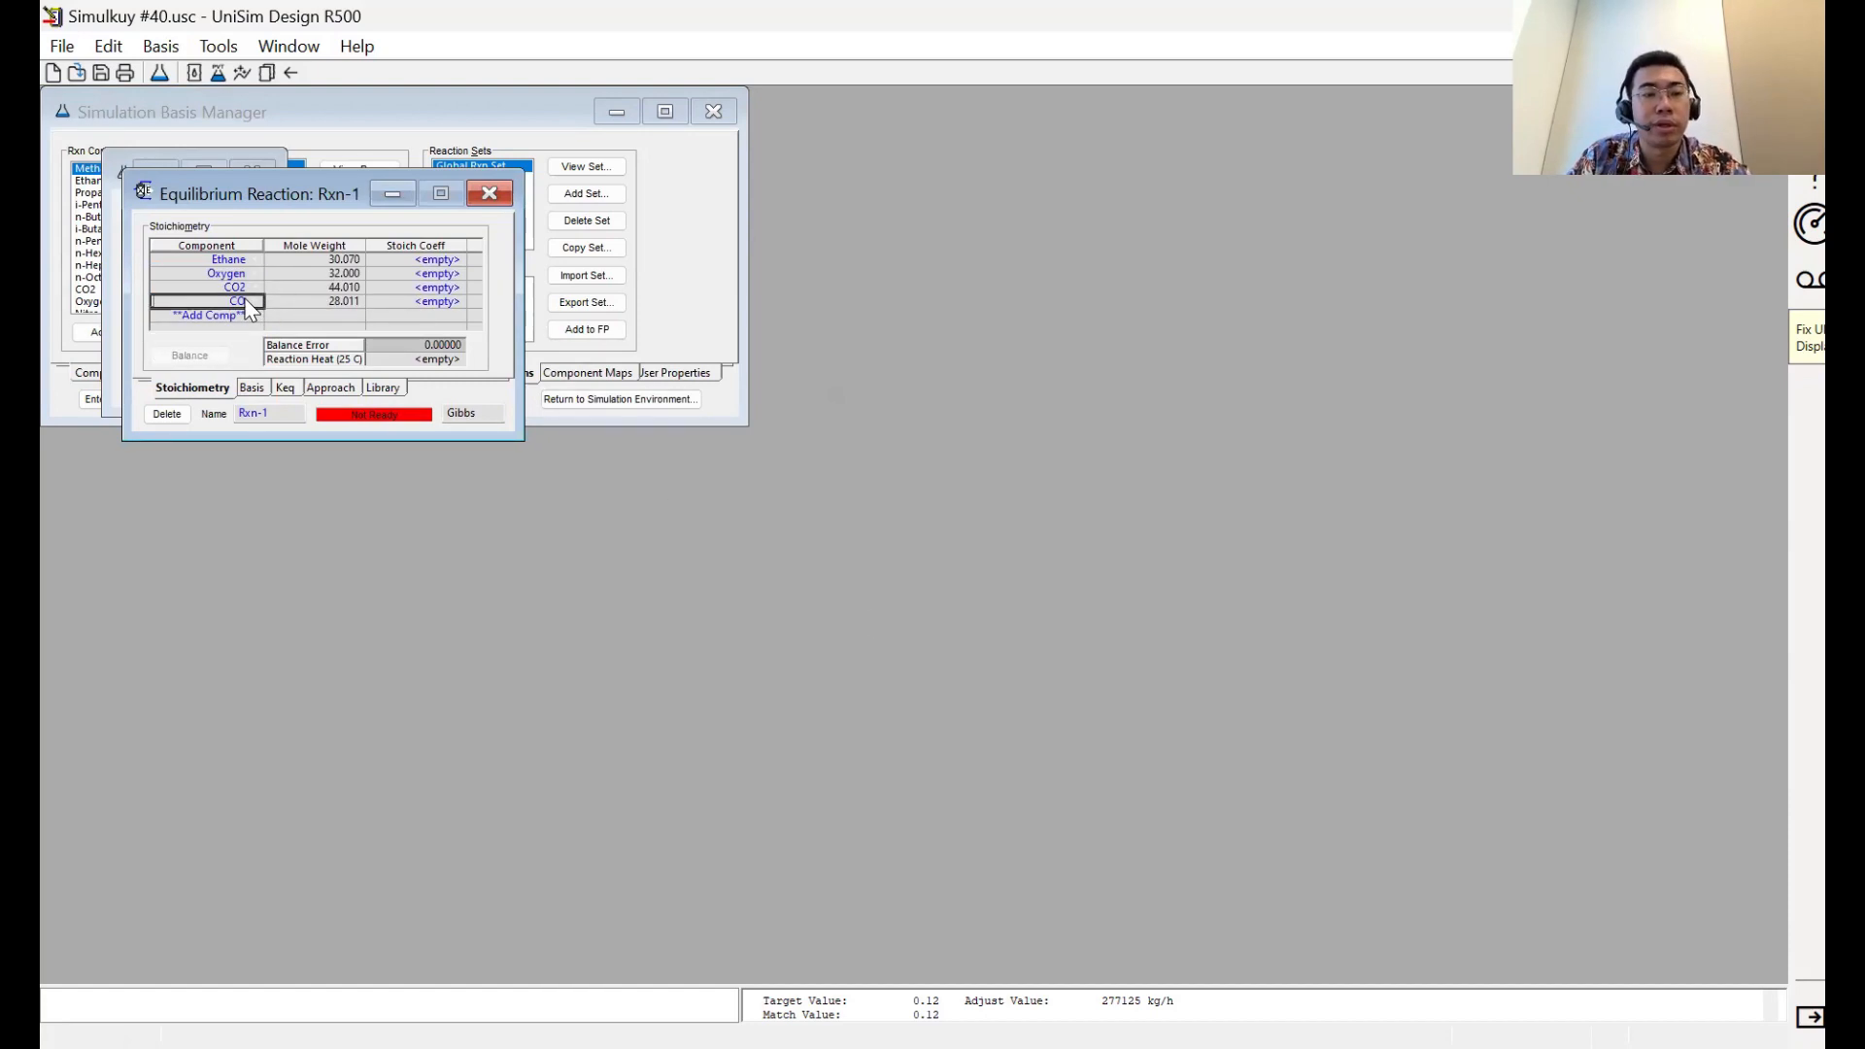
{"action": "type", "text": "H2O"}
{"action": "key", "text": "Return"}
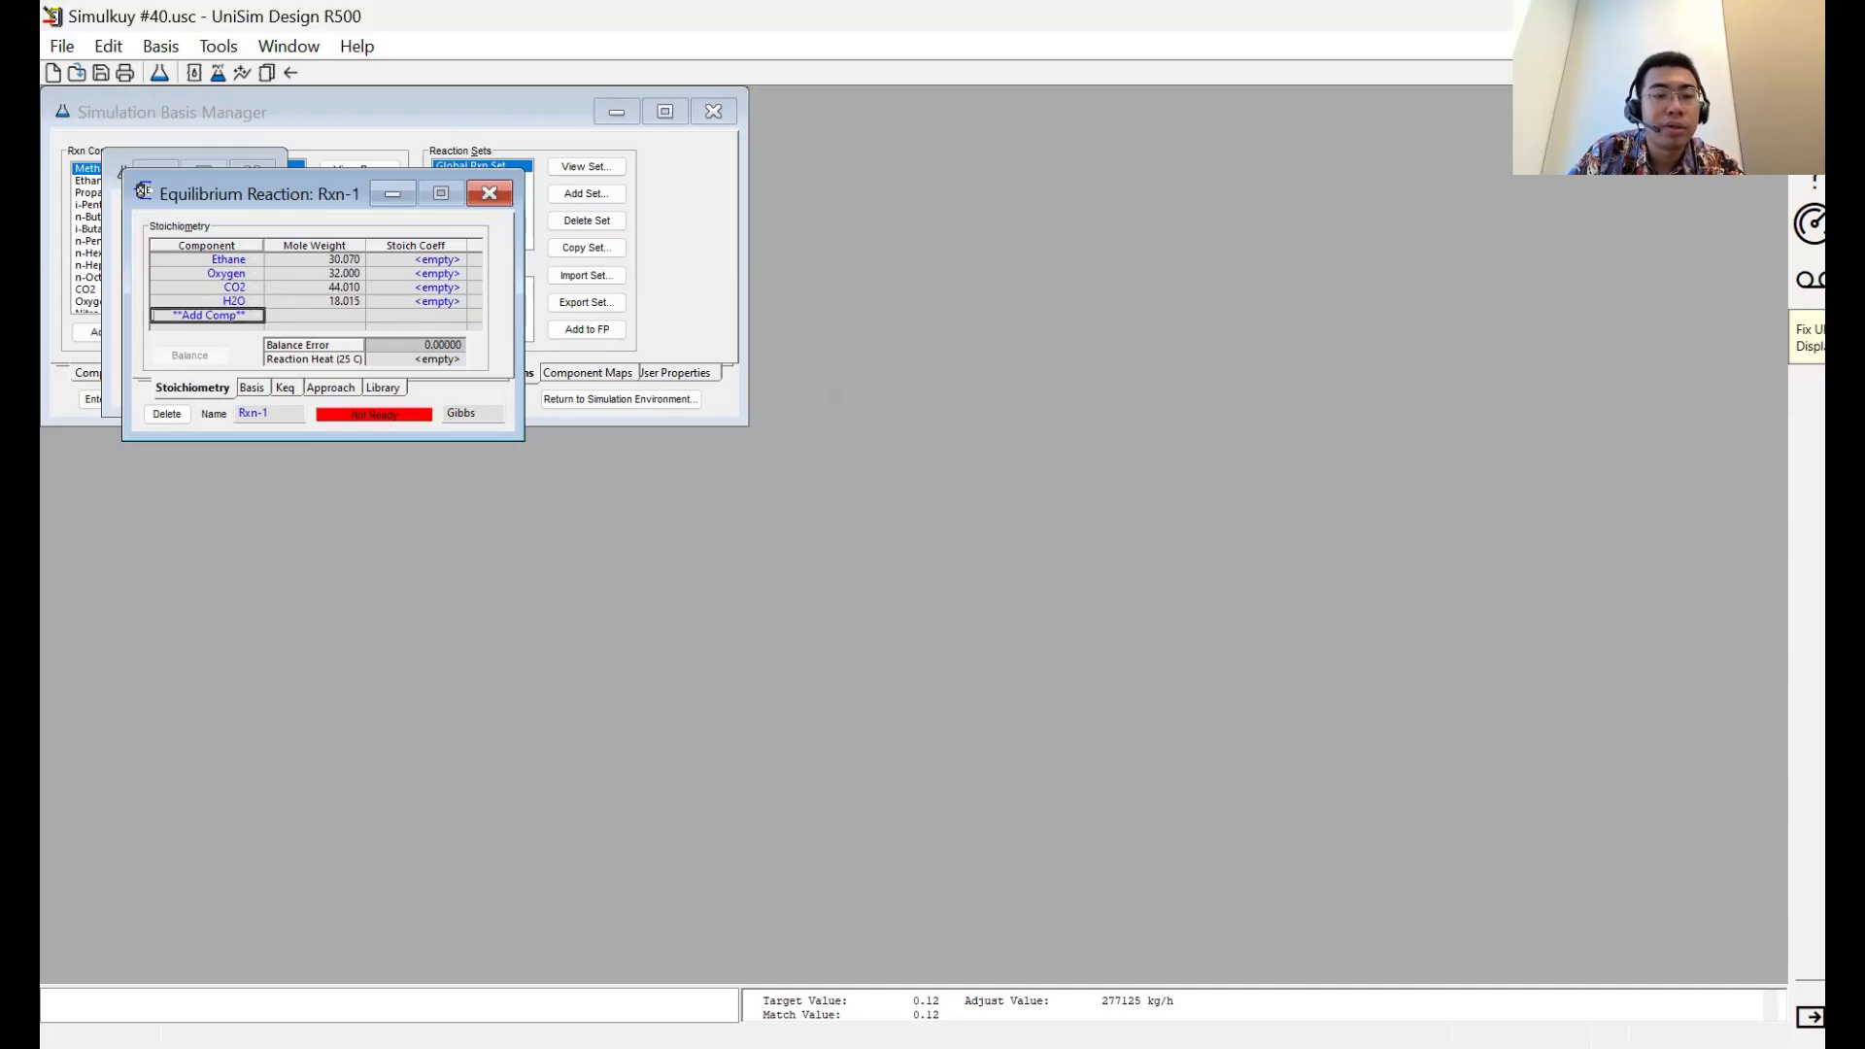
Set the coefficients to -1 for Ethane, -7/2 for Oxygen, 2 for CO2 and 3 for H2O, and close the reaction
{"action": "left_click", "coordinate": [444, 261]}
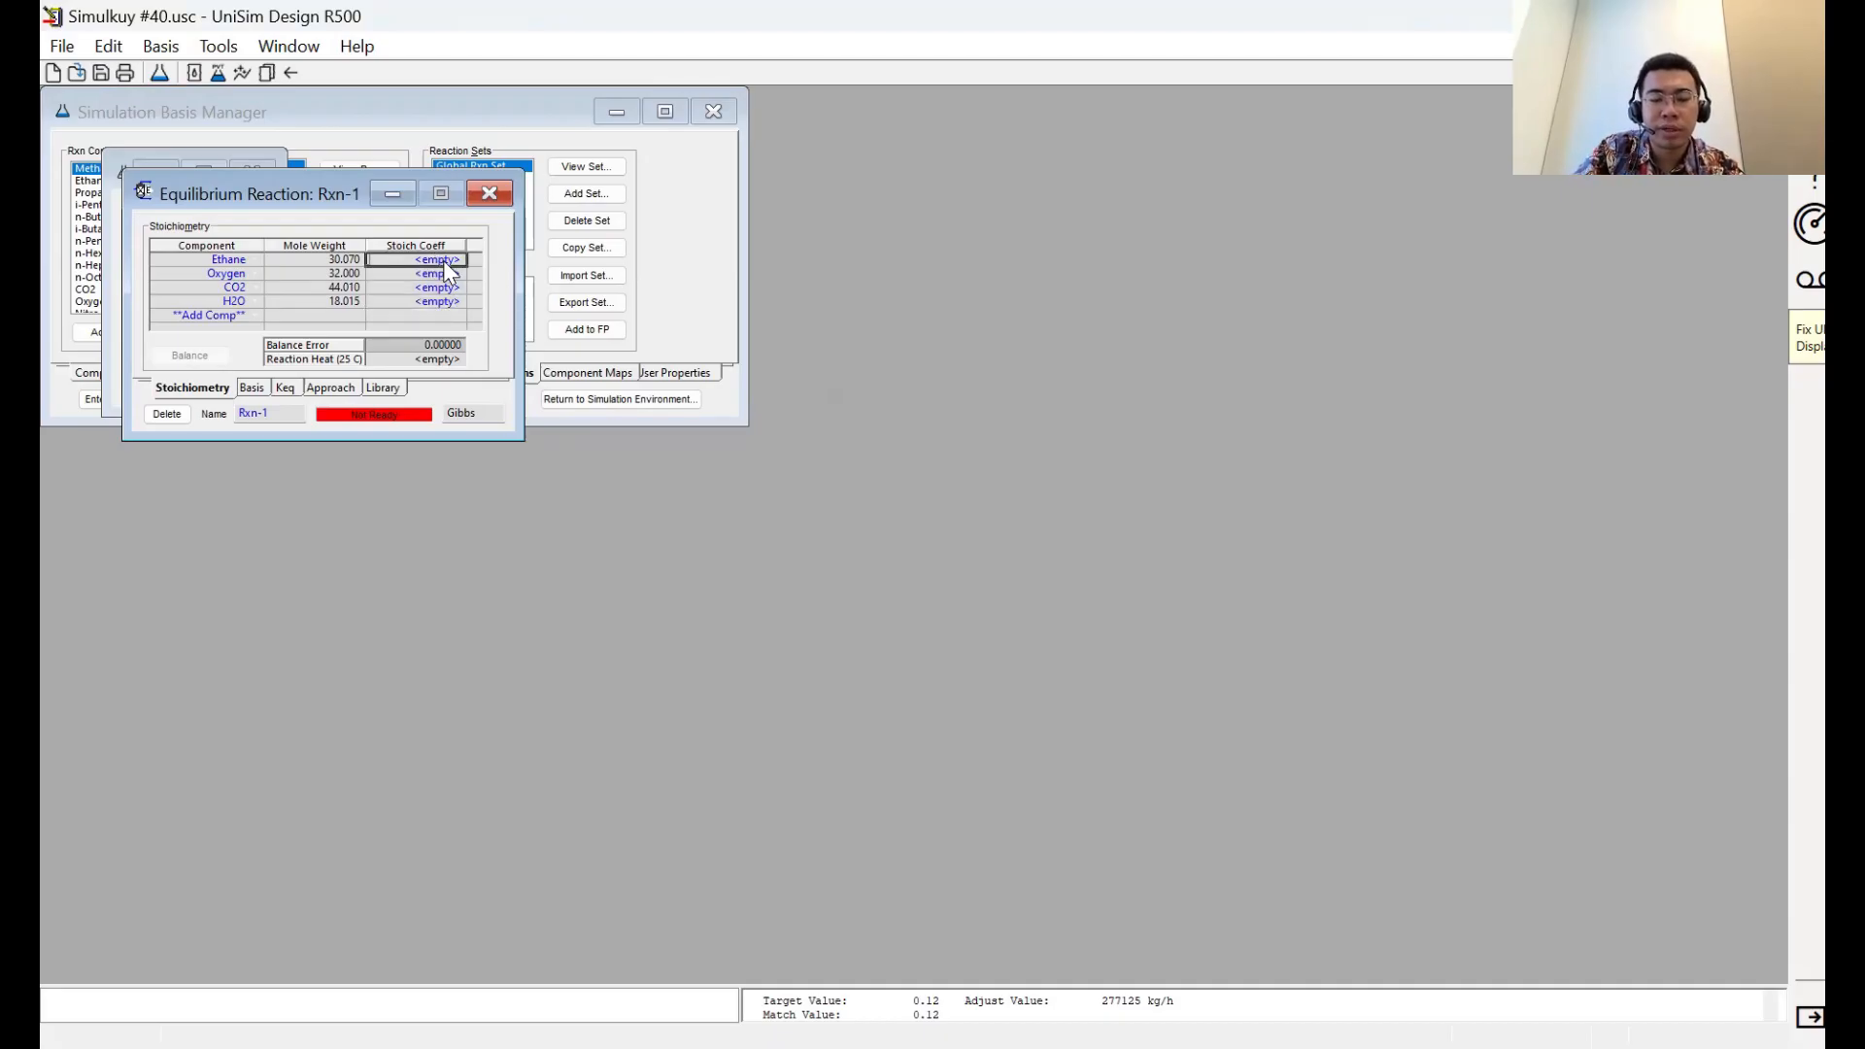
{"action": "type", "text": "-1"}
{"action": "key", "text": "Return"}
{"action": "type", "text": "-7/2"}
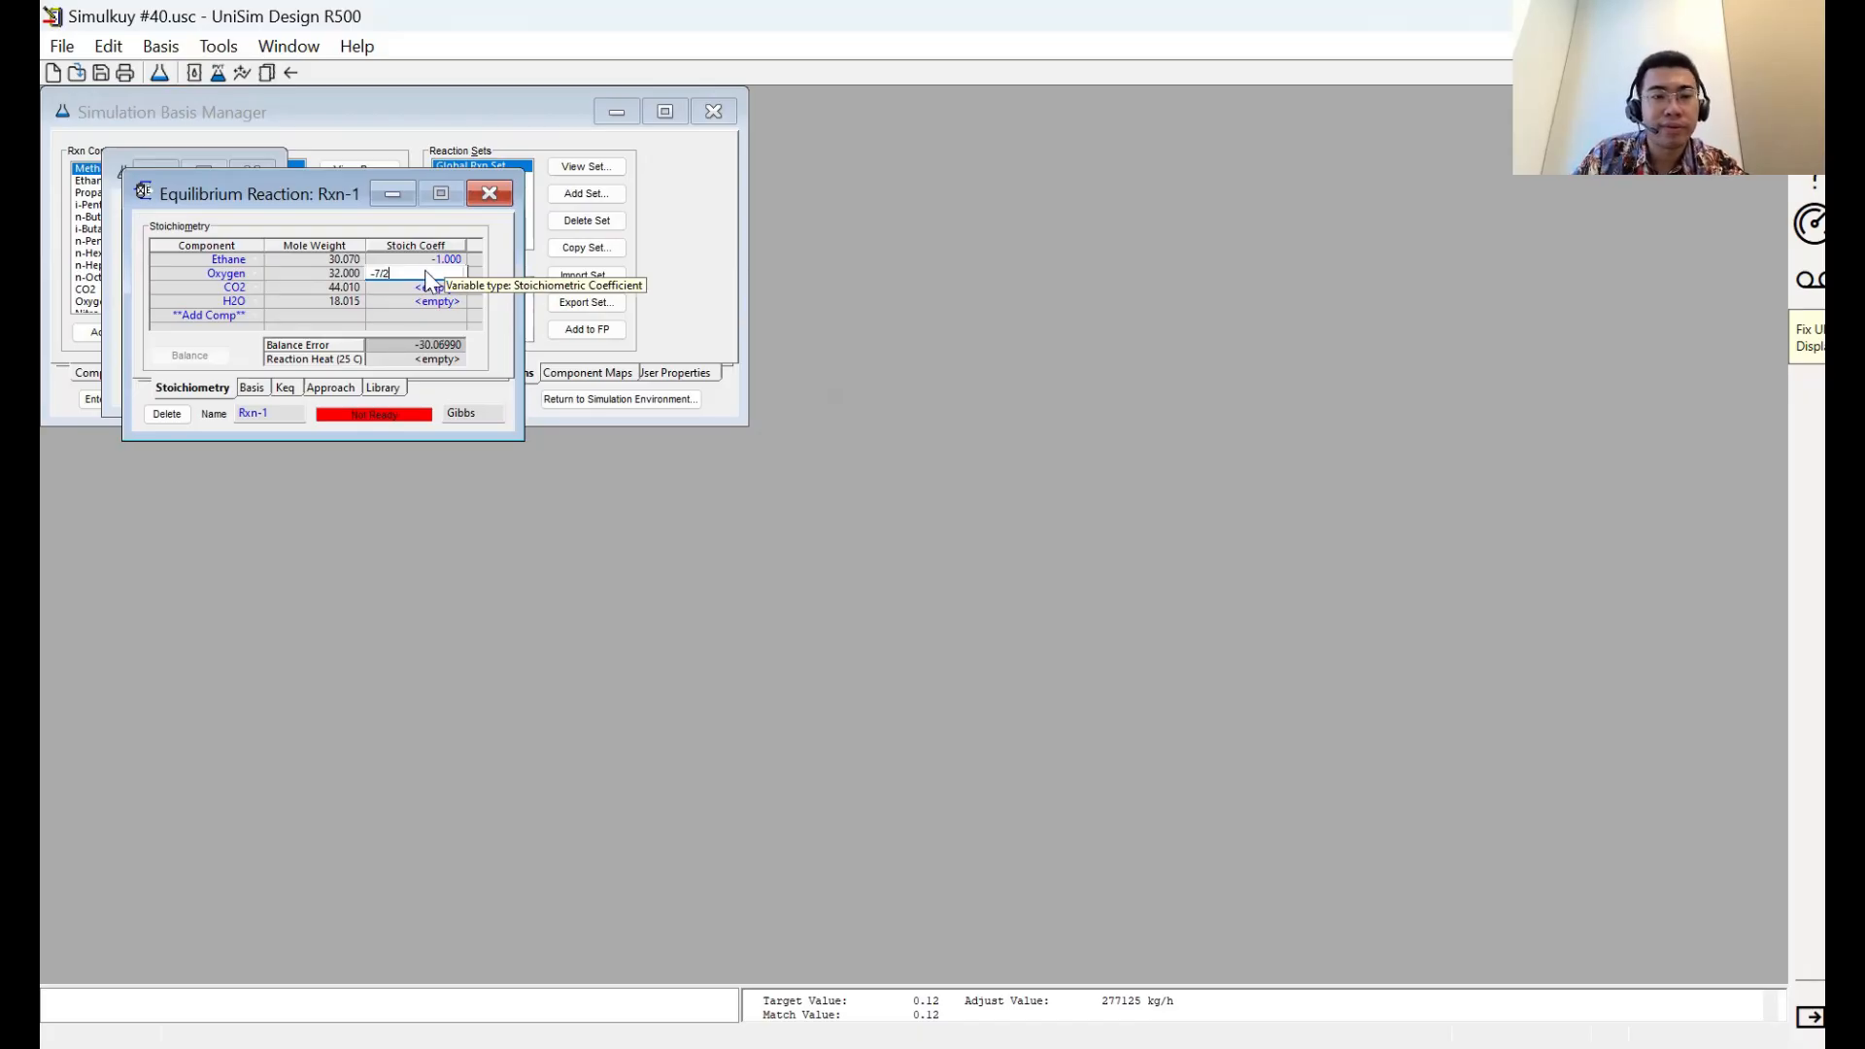
{"action": "key", "text": "Return"}
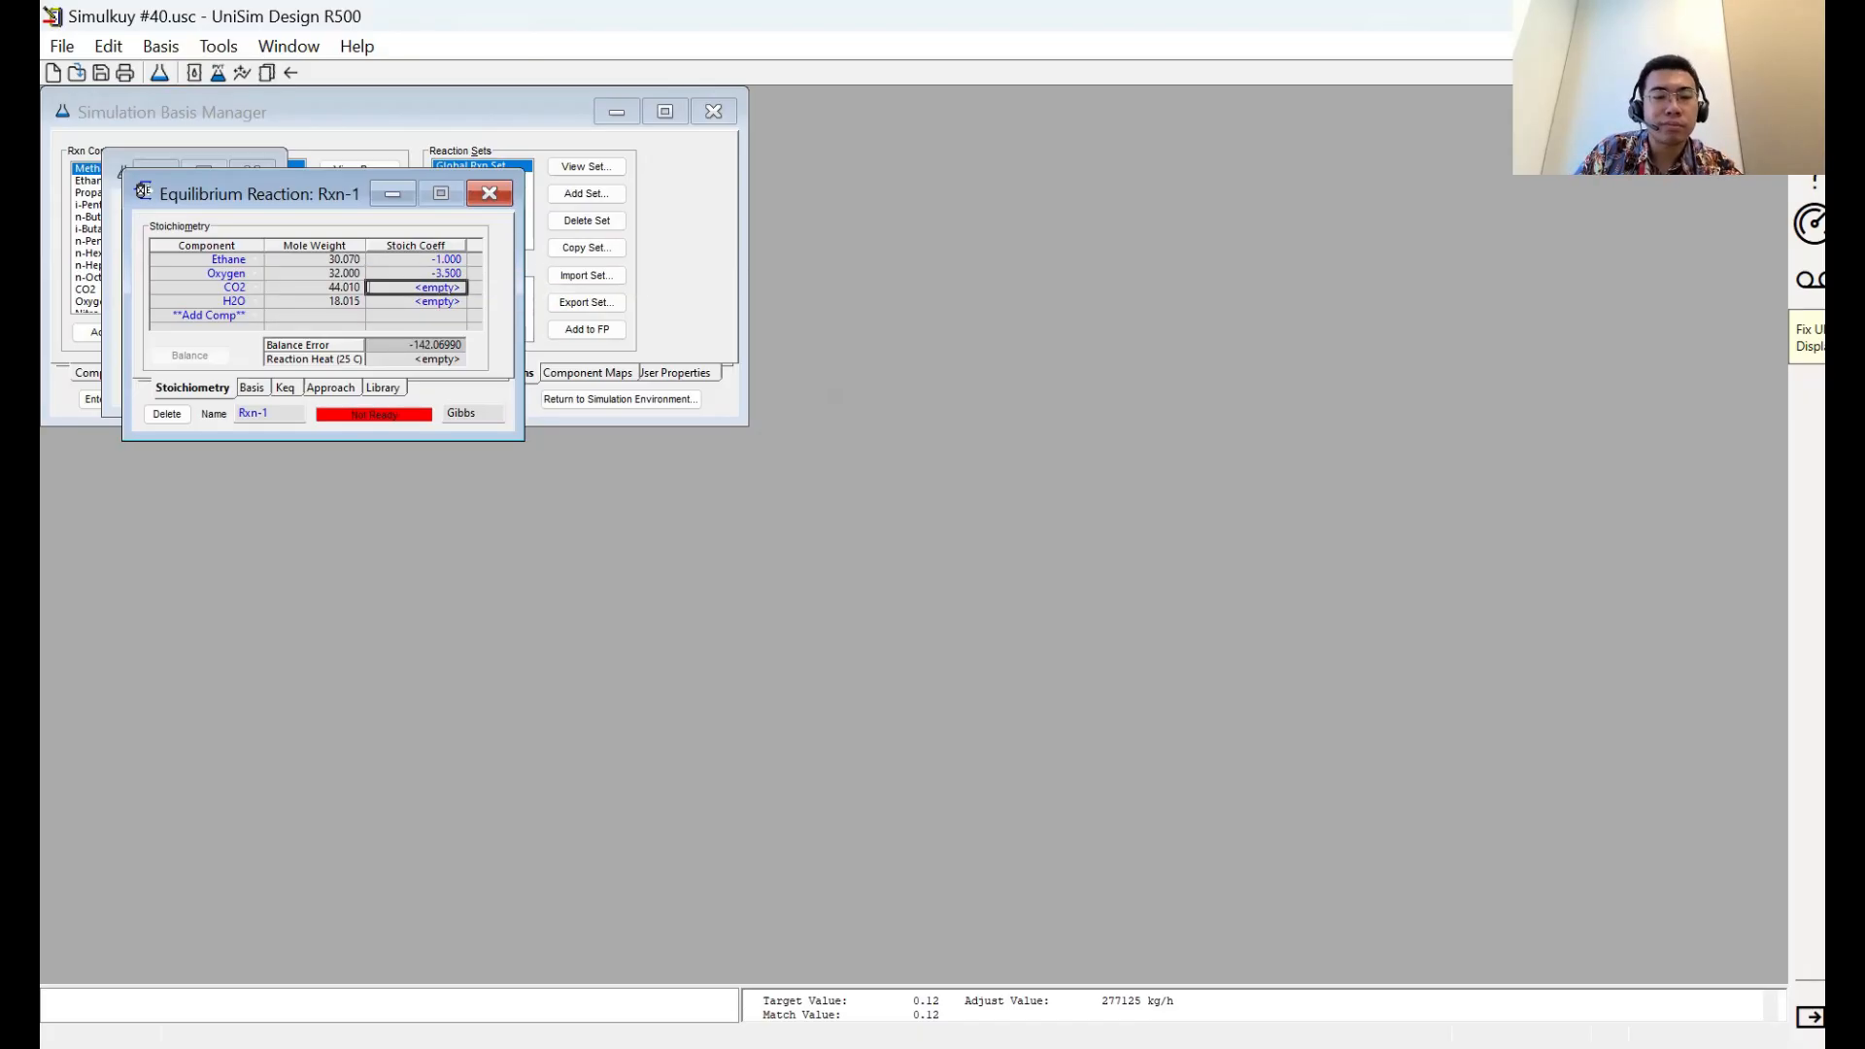
{"action": "key", "text": "alt+Tab"}
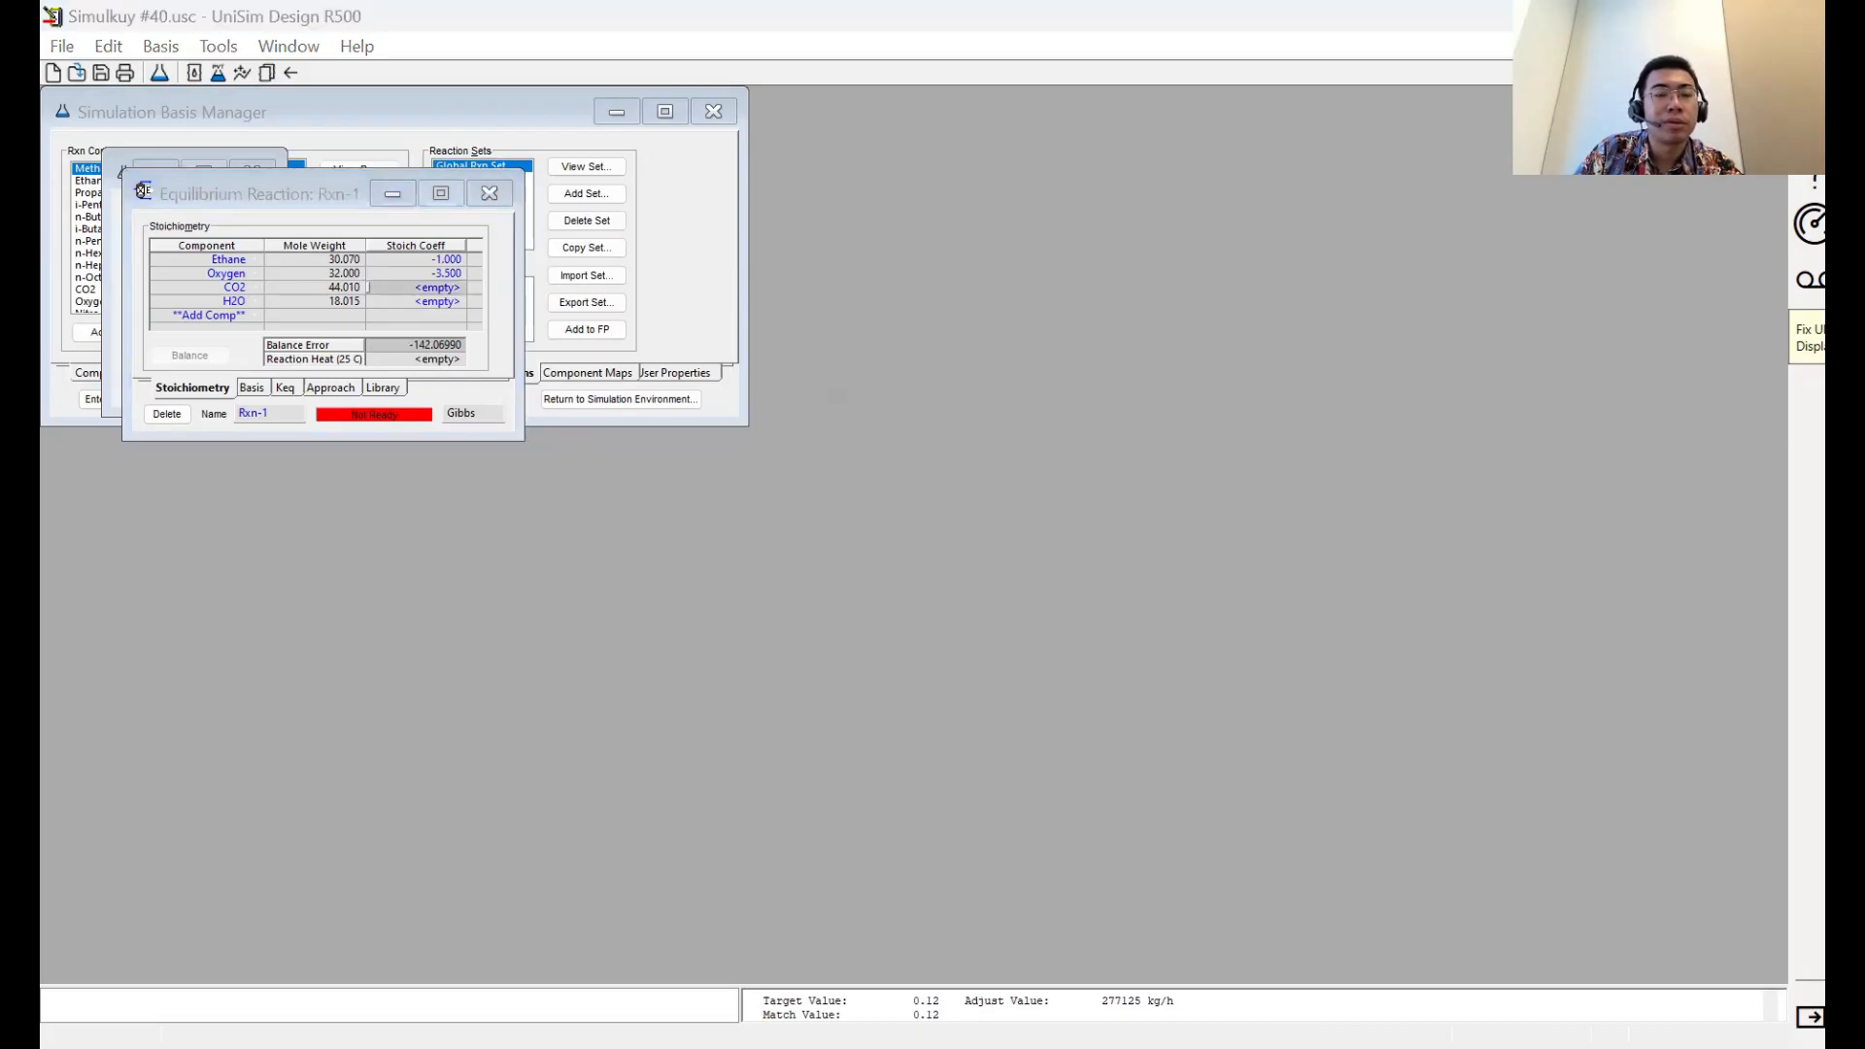
{"action": "left_click", "coordinate": [456, 289]}
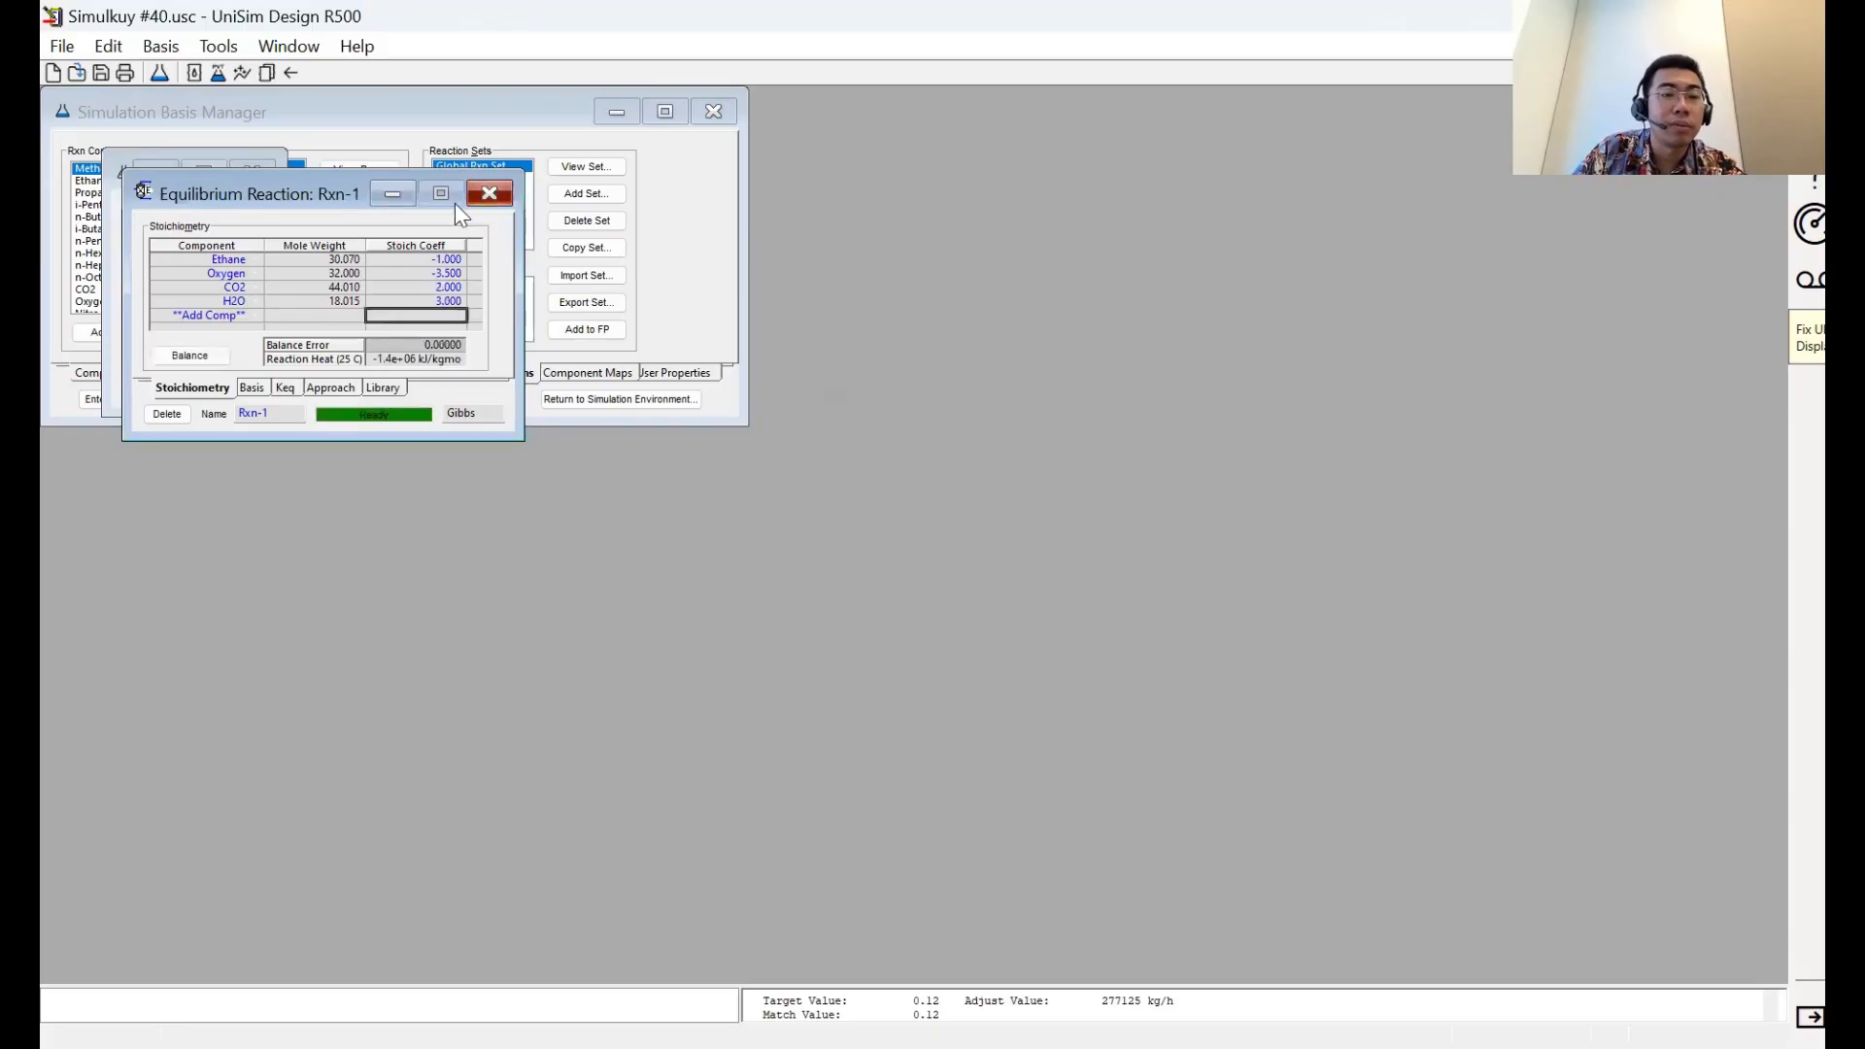
{"action": "left_click", "coordinate": [489, 193]}
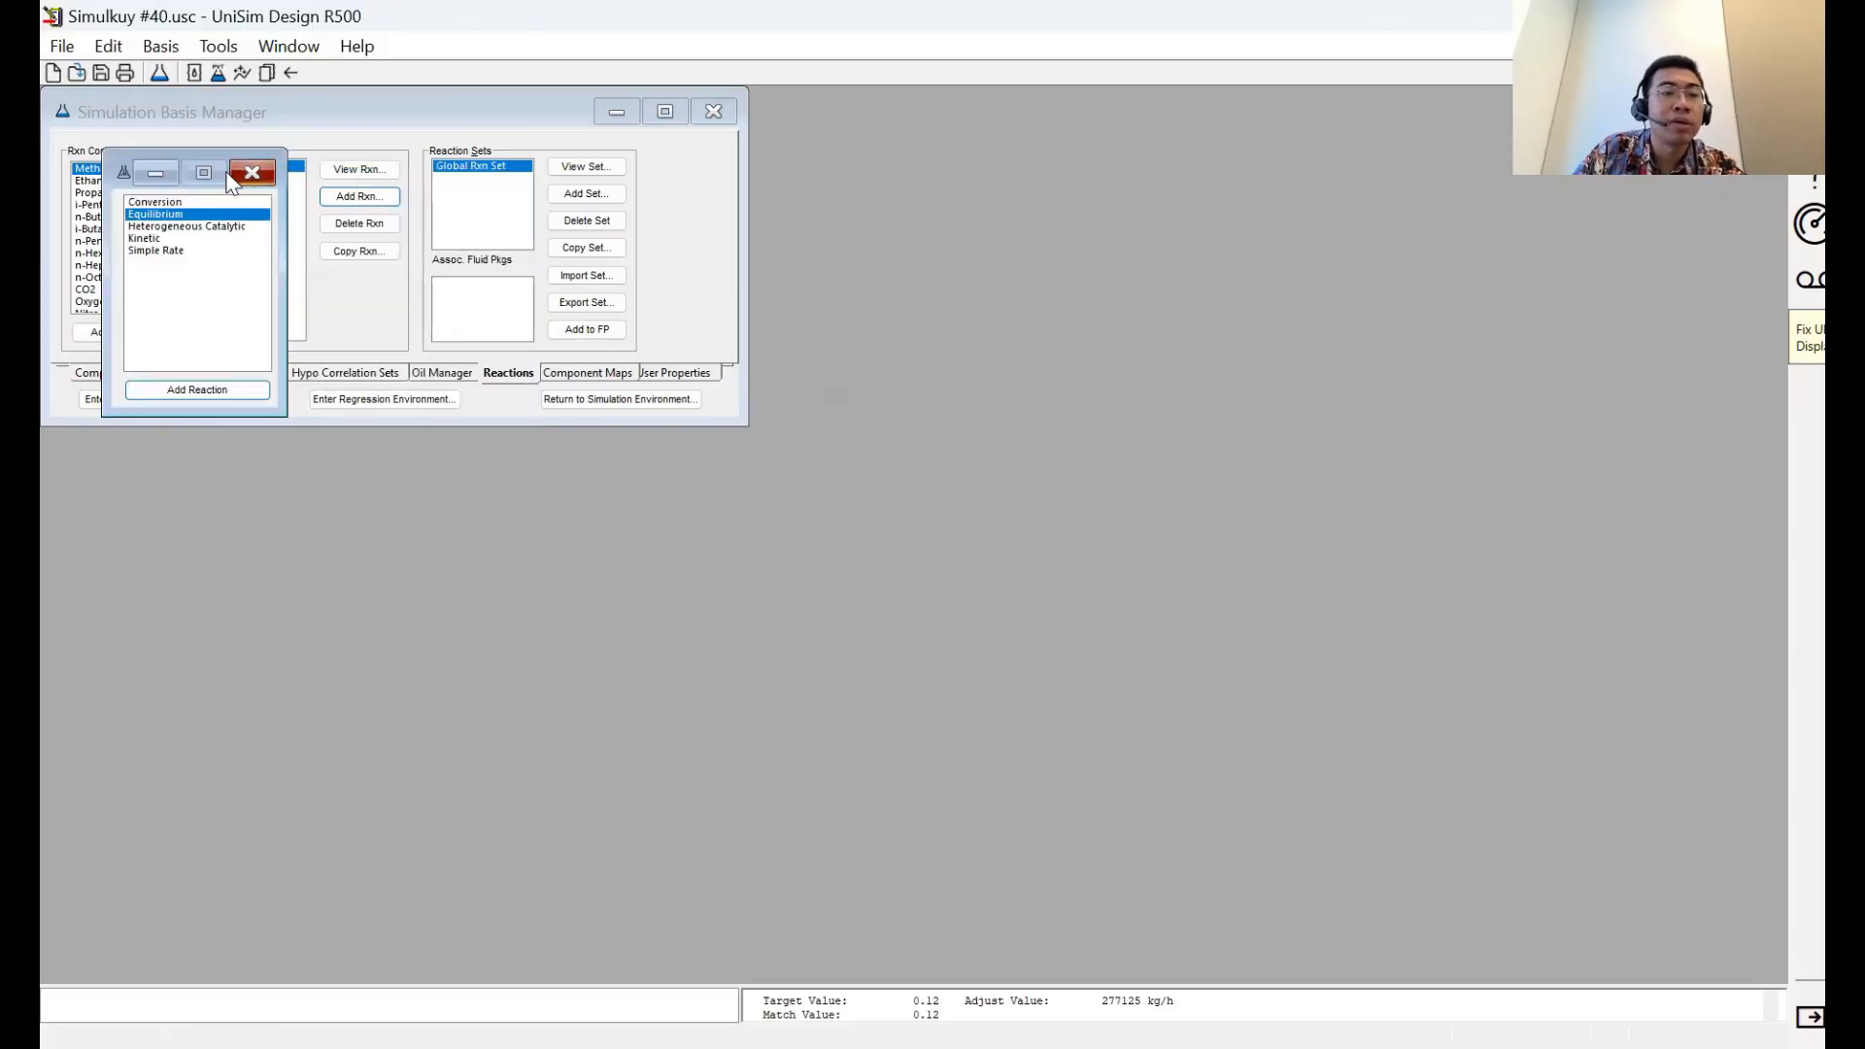
{"action": "left_click", "coordinate": [251, 169]}
Open the stoichiometry of reaction C1 and set the coefficients to 1 for H2O and 2 for CO2
{"action": "double_click", "coordinate": [226, 171]}
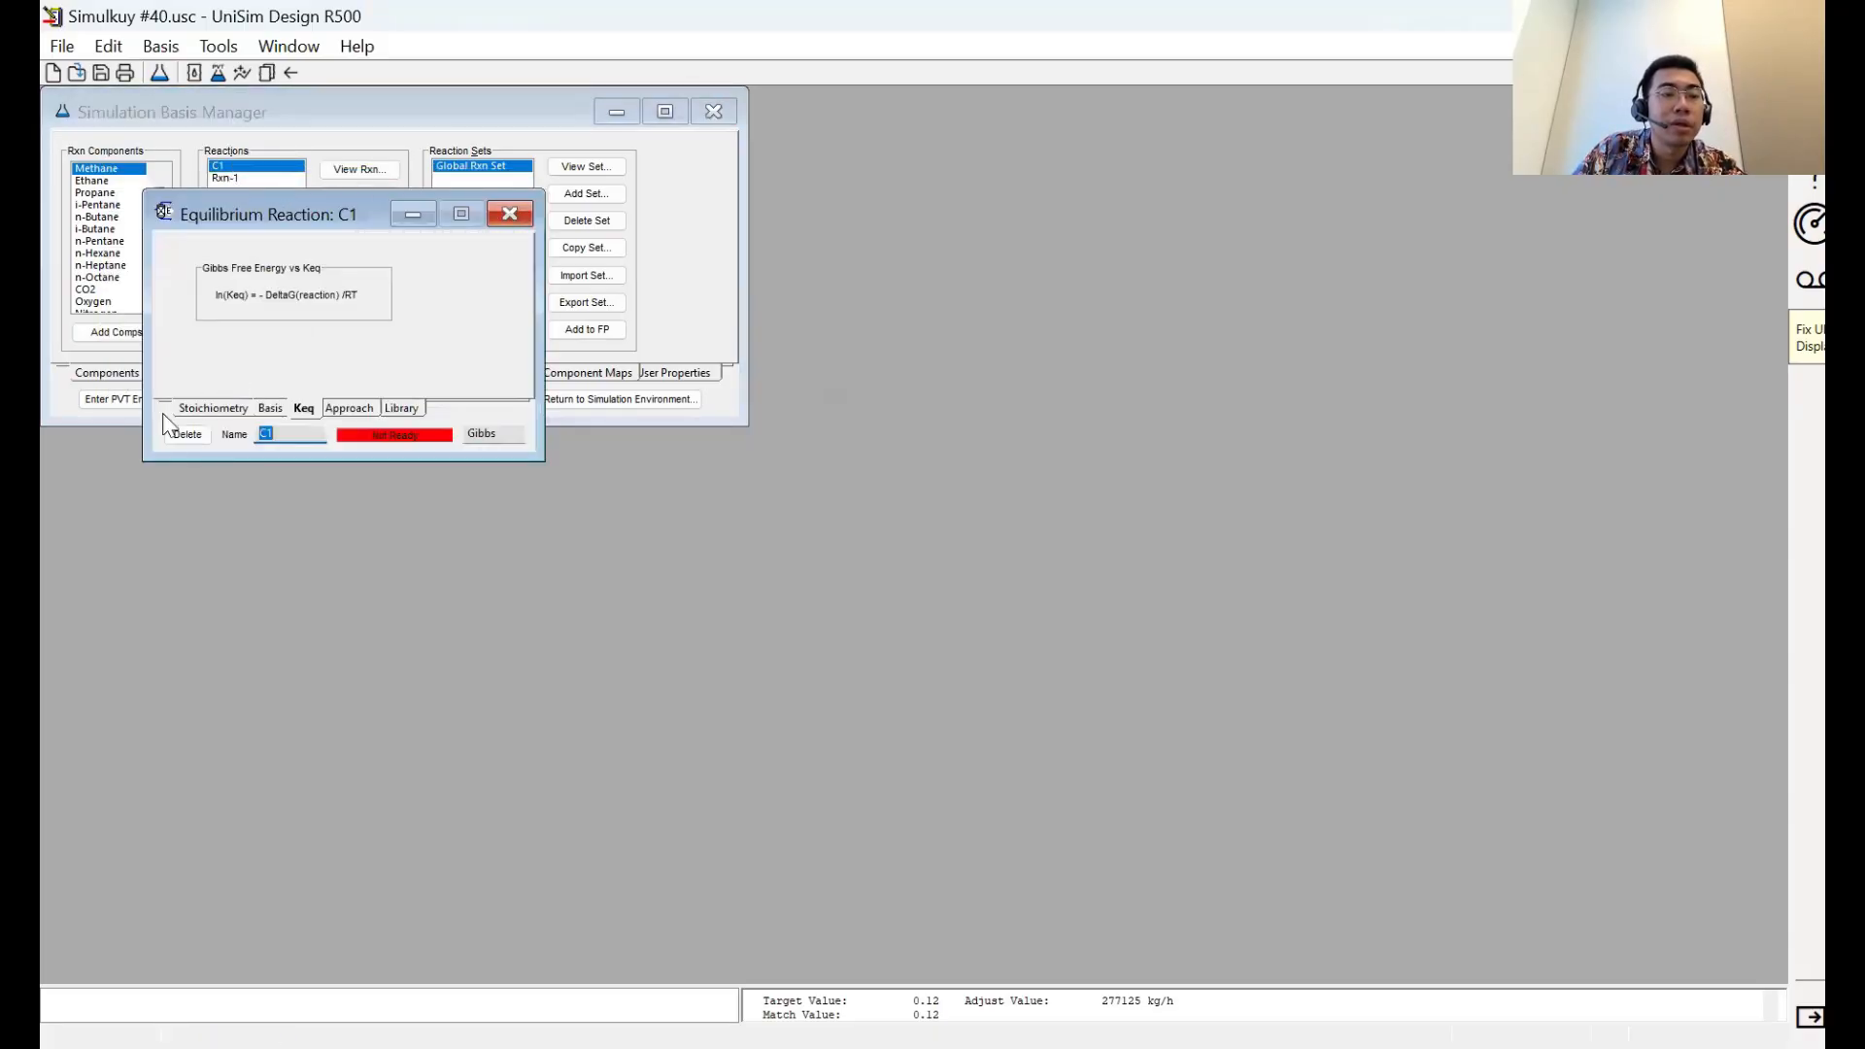
{"action": "left_click", "coordinate": [197, 409]}
{"action": "left_click", "coordinate": [476, 321]}
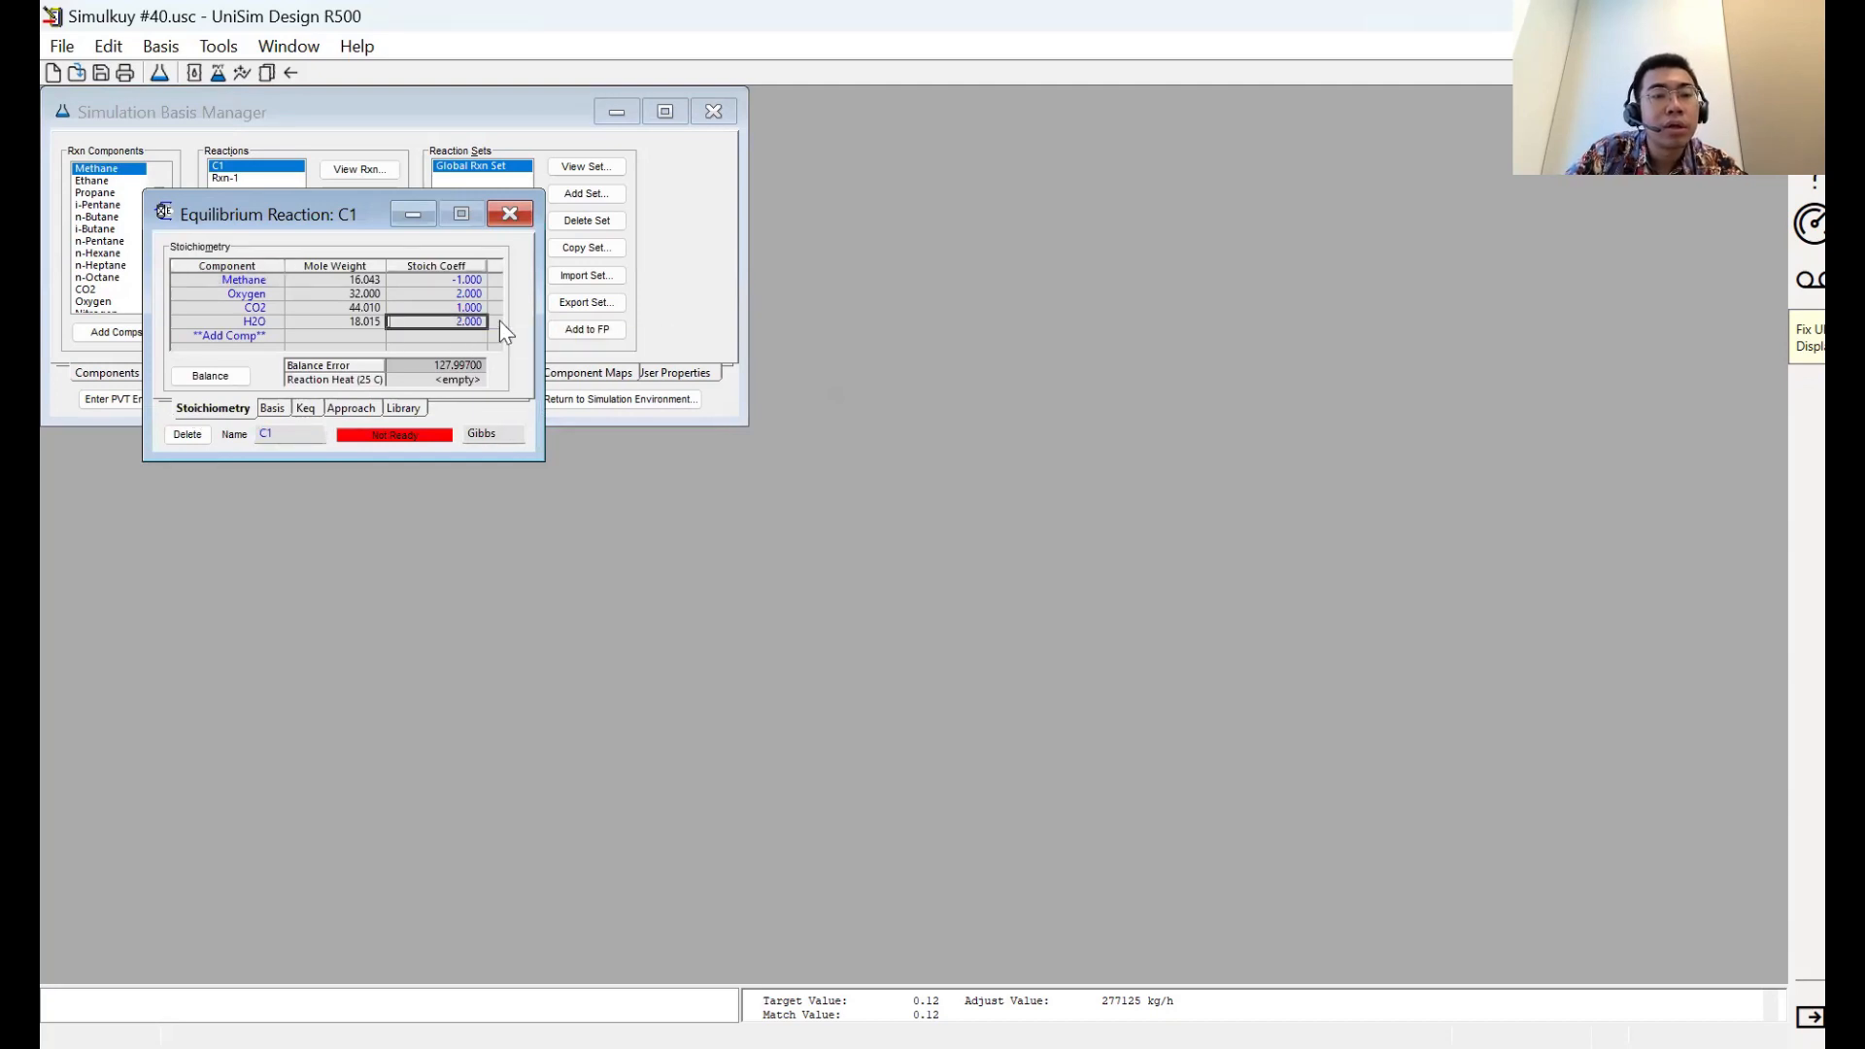
{"action": "type", "text": "1"}
{"action": "key", "text": "Up"}
{"action": "type", "text": "2"}
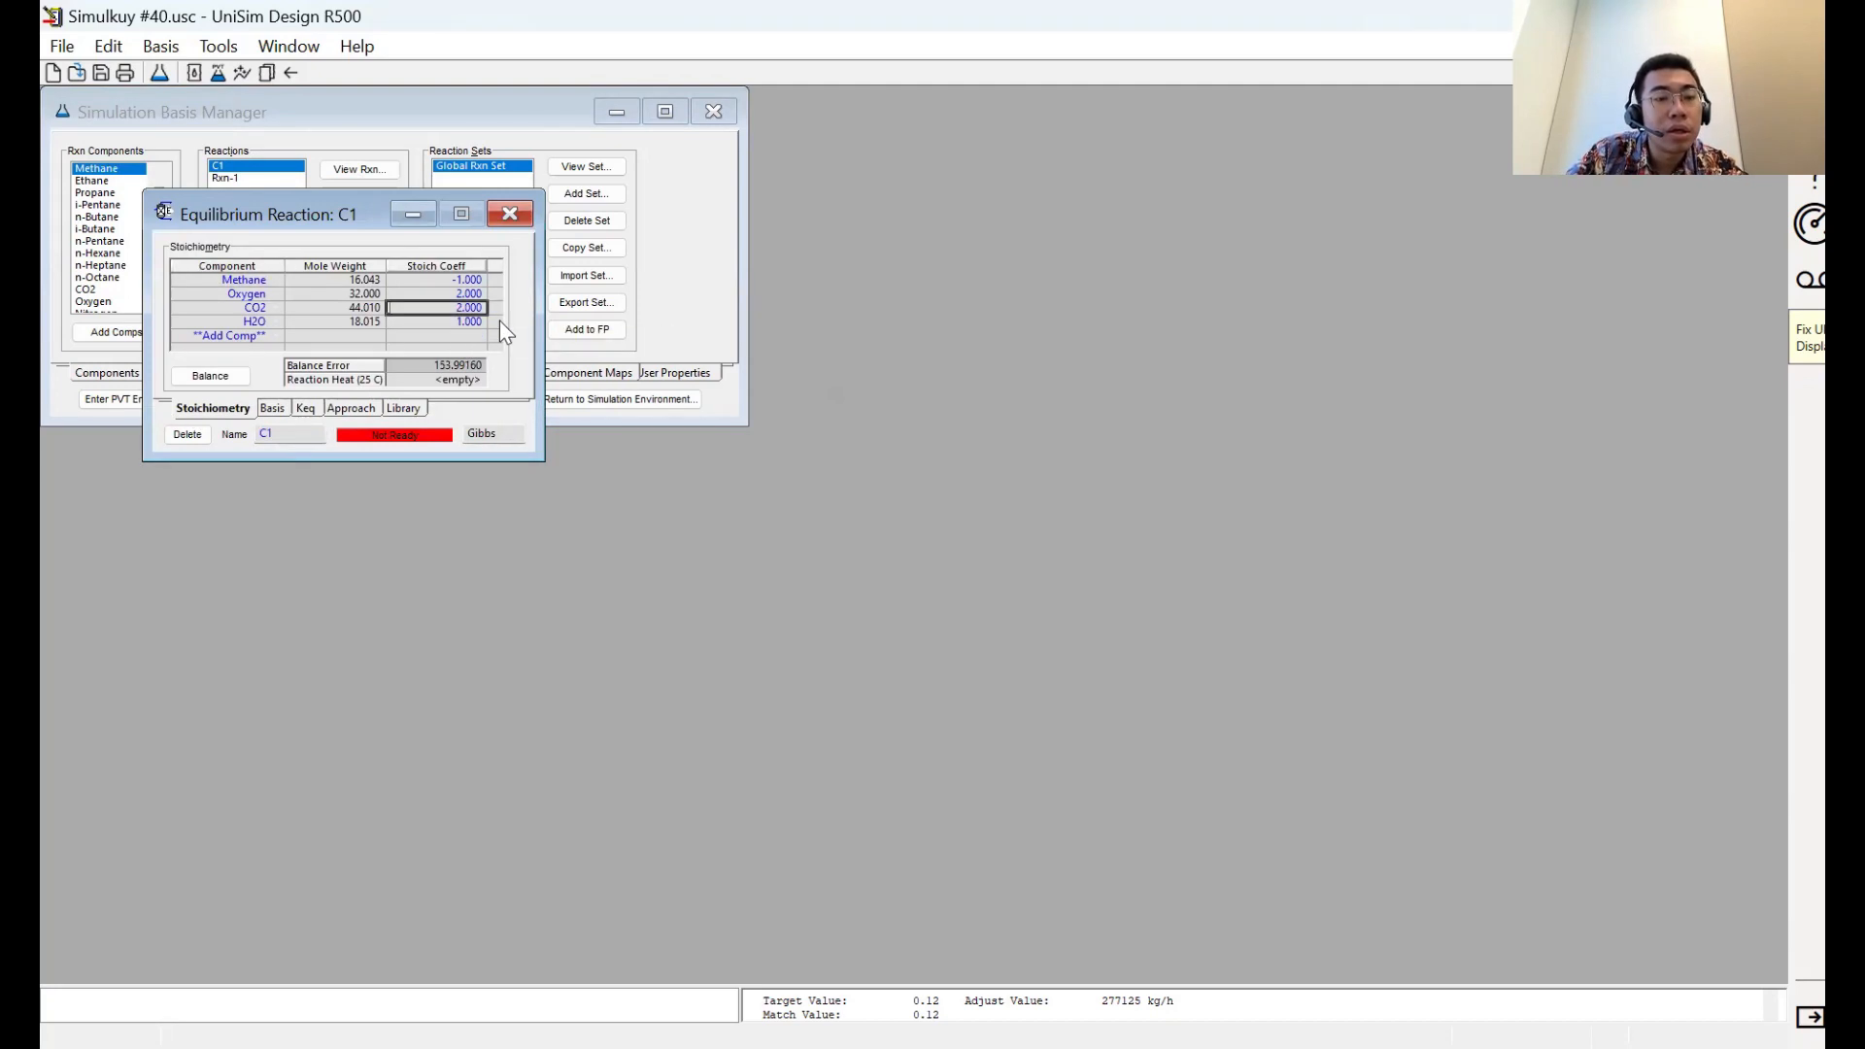
Restore the coefficients of reaction C1 to 2 for H2O and 1 for CO2, and close the reaction
{"action": "key", "text": "Down"}
{"action": "type", "text": "2"}
{"action": "key", "text": "Up"}
{"action": "type", "text": "1"}
{"action": "key", "text": "Up"}
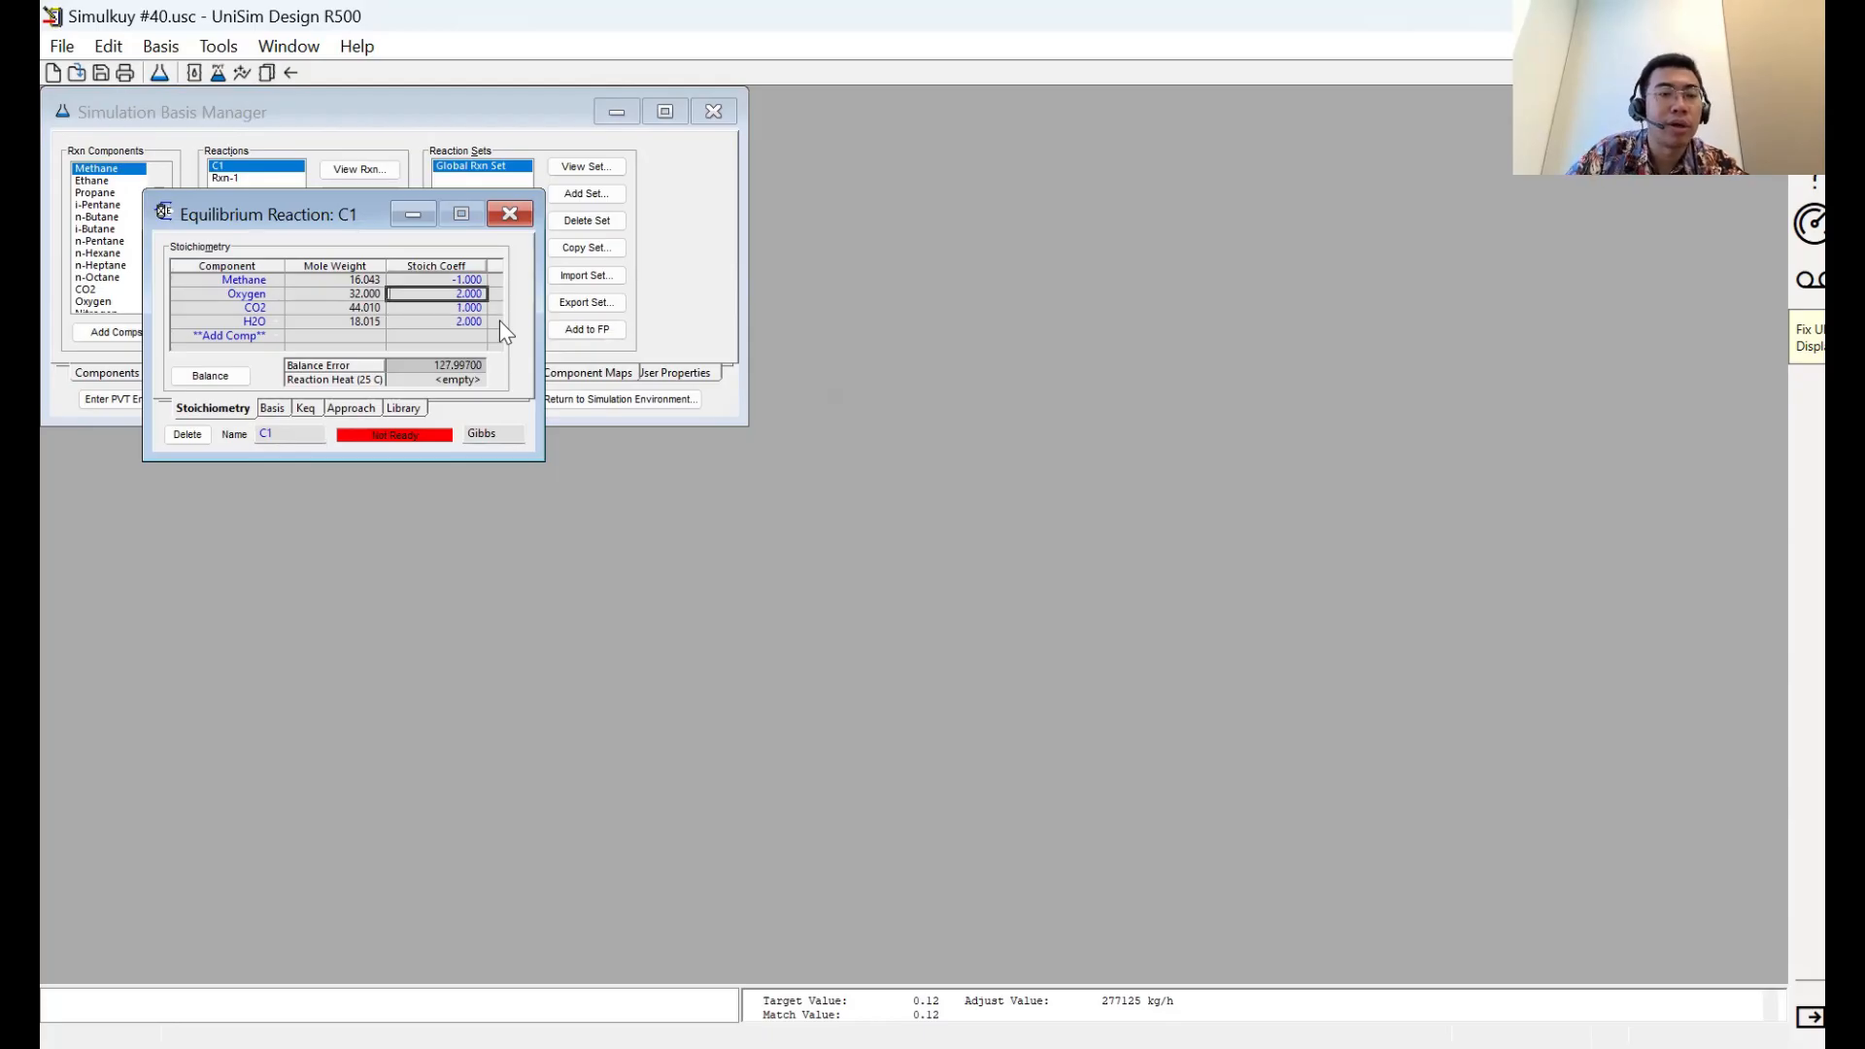
{"action": "left_click", "coordinate": [510, 214]}
Reopen reaction C1 to check it, and close it again
{"action": "double_click", "coordinate": [239, 169]}
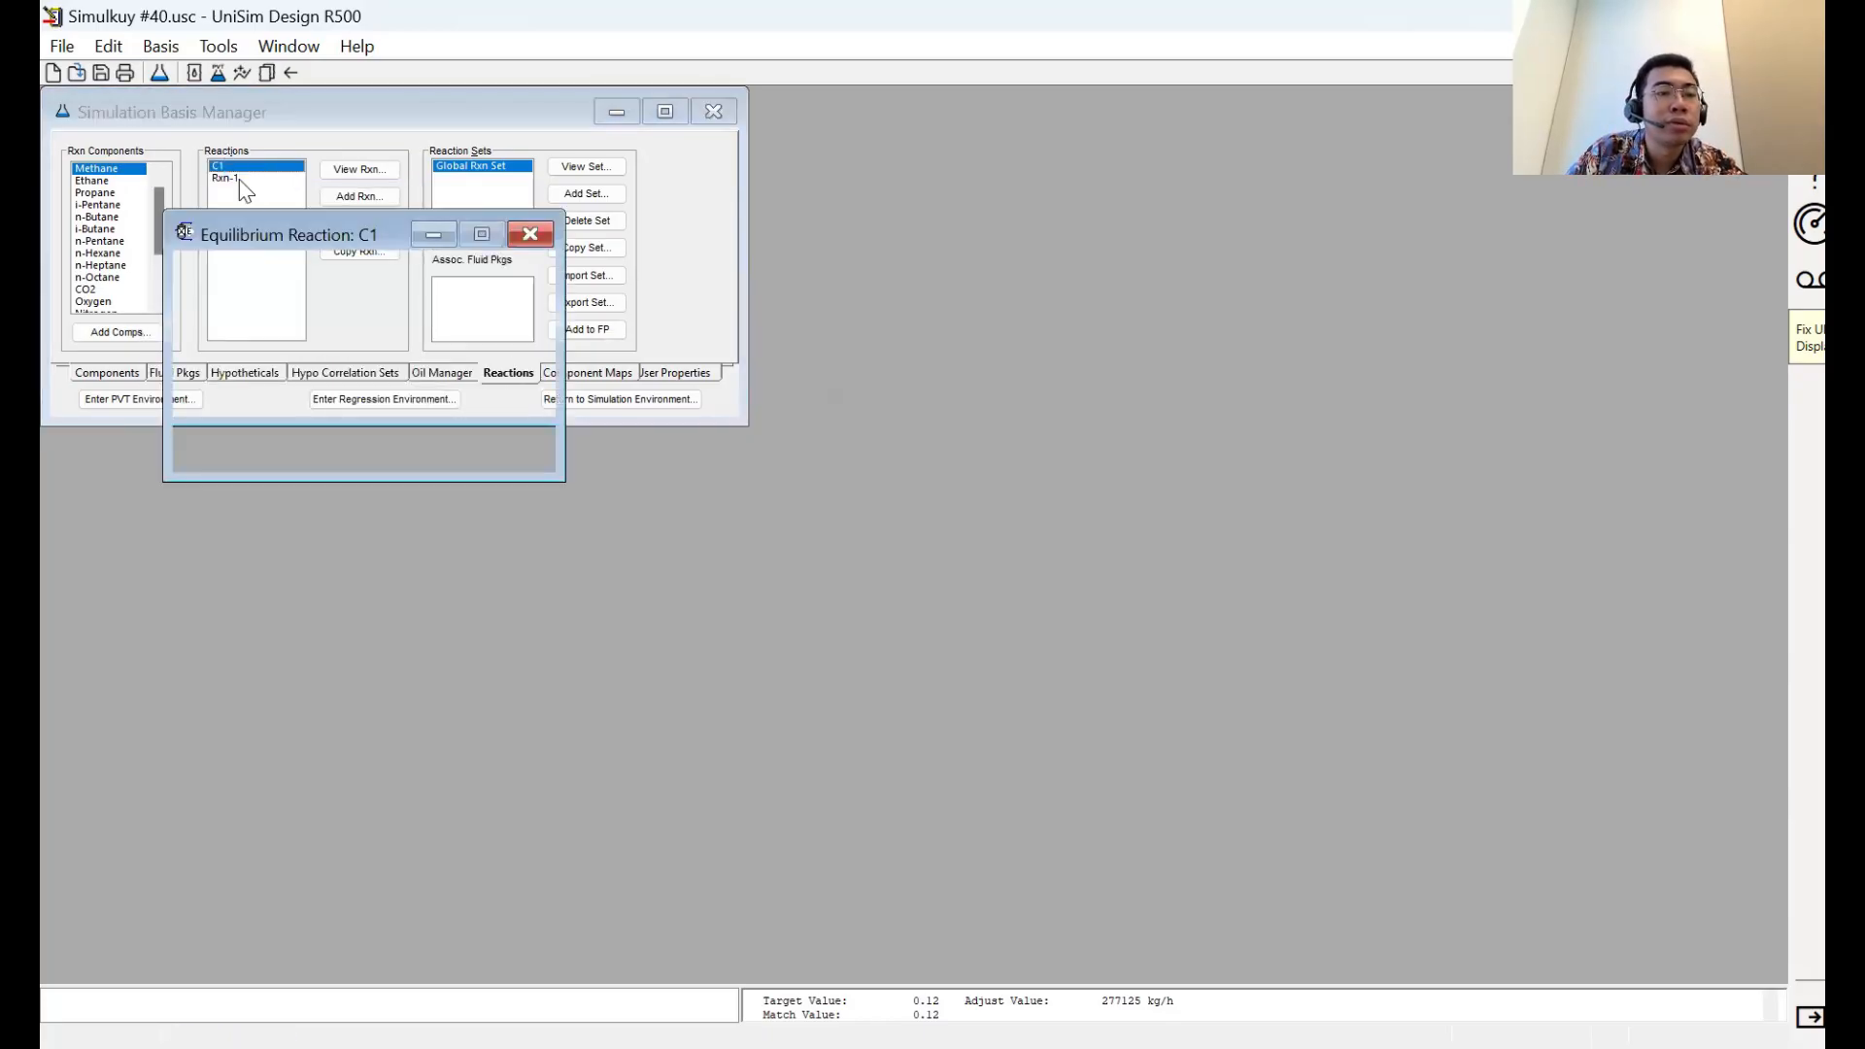
{"action": "left_click", "coordinate": [530, 235]}
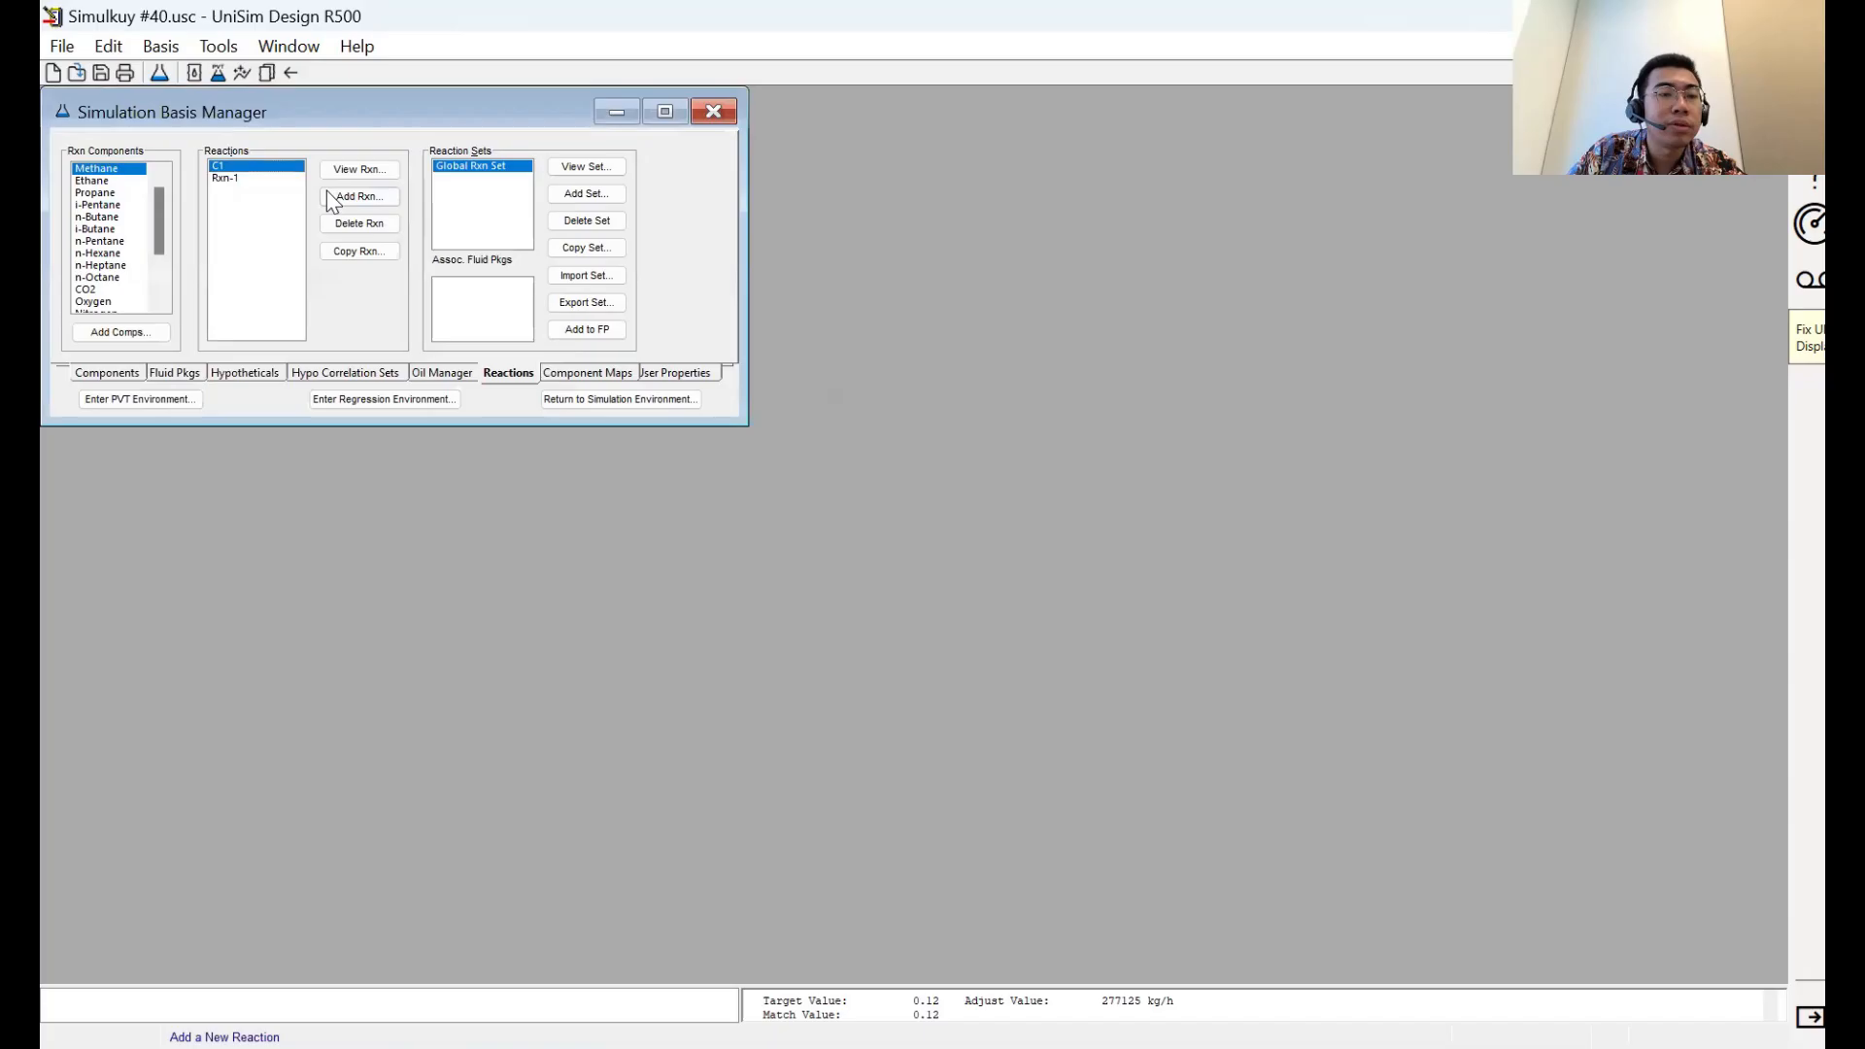
{"action": "double_click", "coordinate": [239, 171]}
{"action": "left_click", "coordinate": [551, 258]}
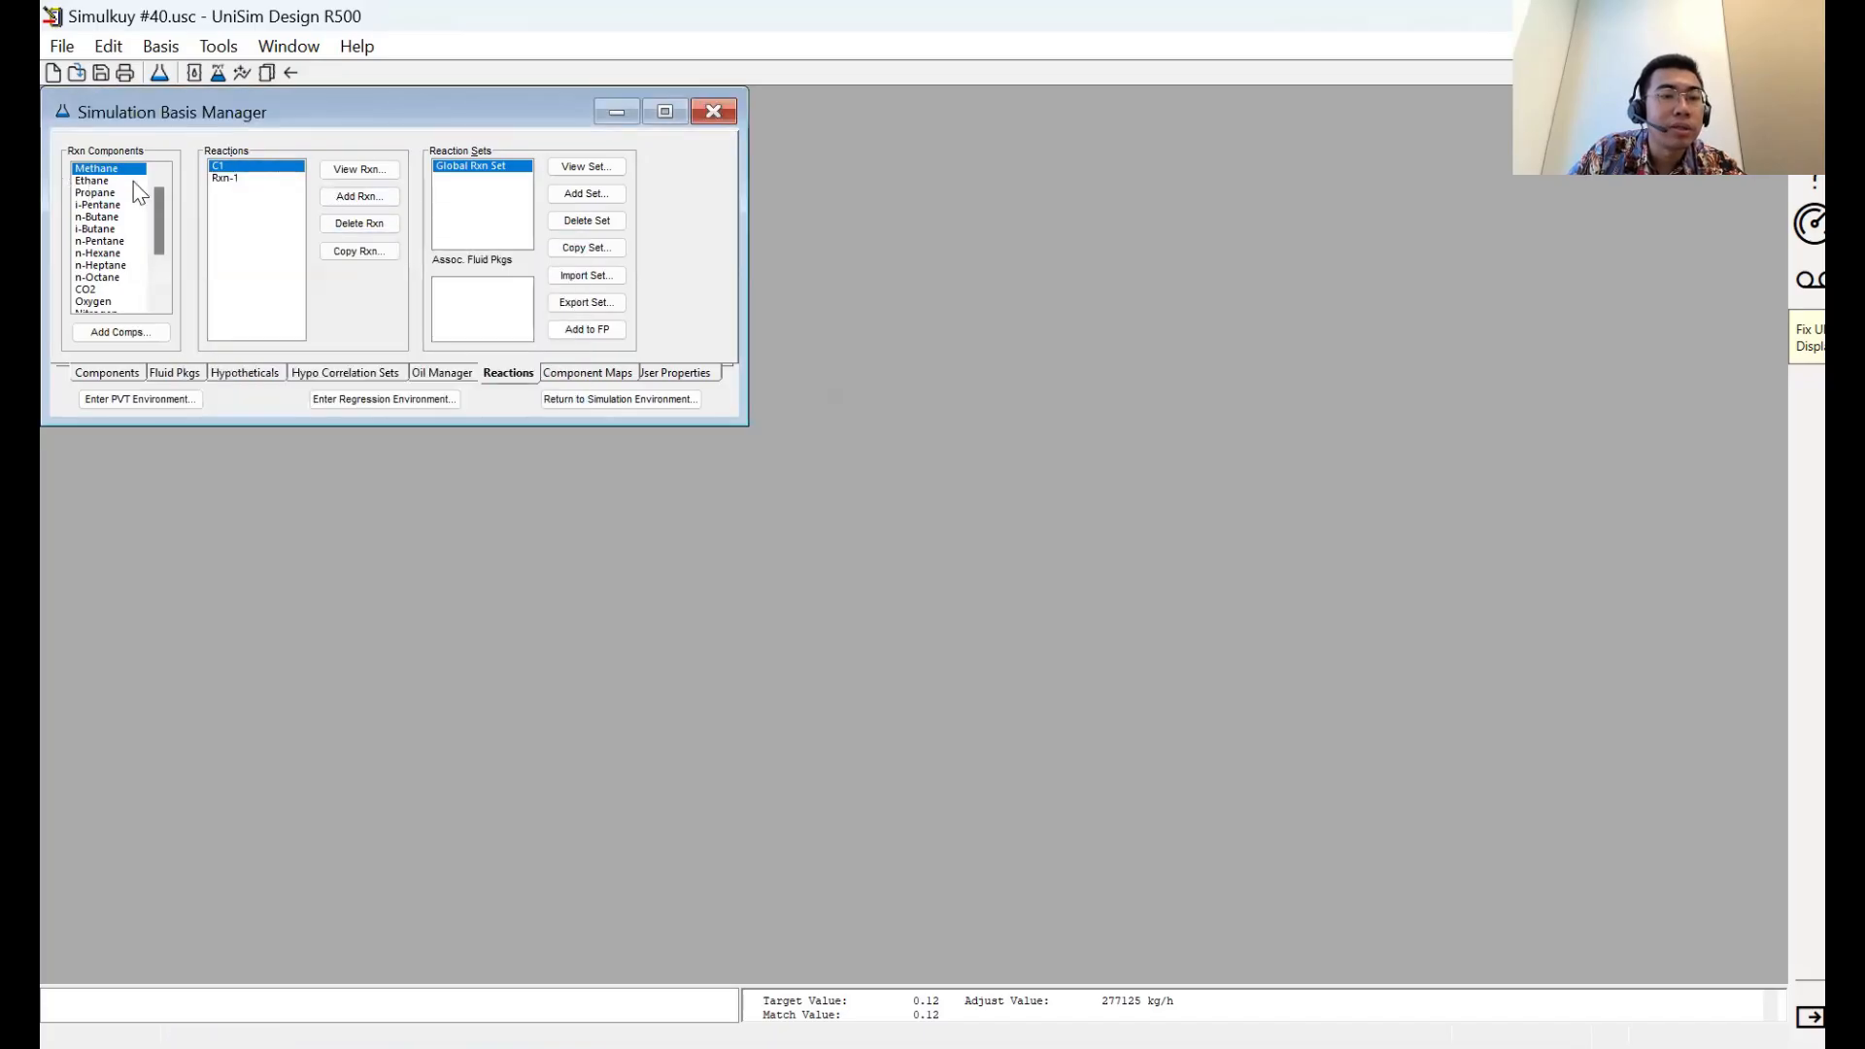
Rename the ethane combustion reaction as C2 and close it
{"action": "double_click", "coordinate": [225, 178]}
{"action": "double_click", "coordinate": [353, 497]}
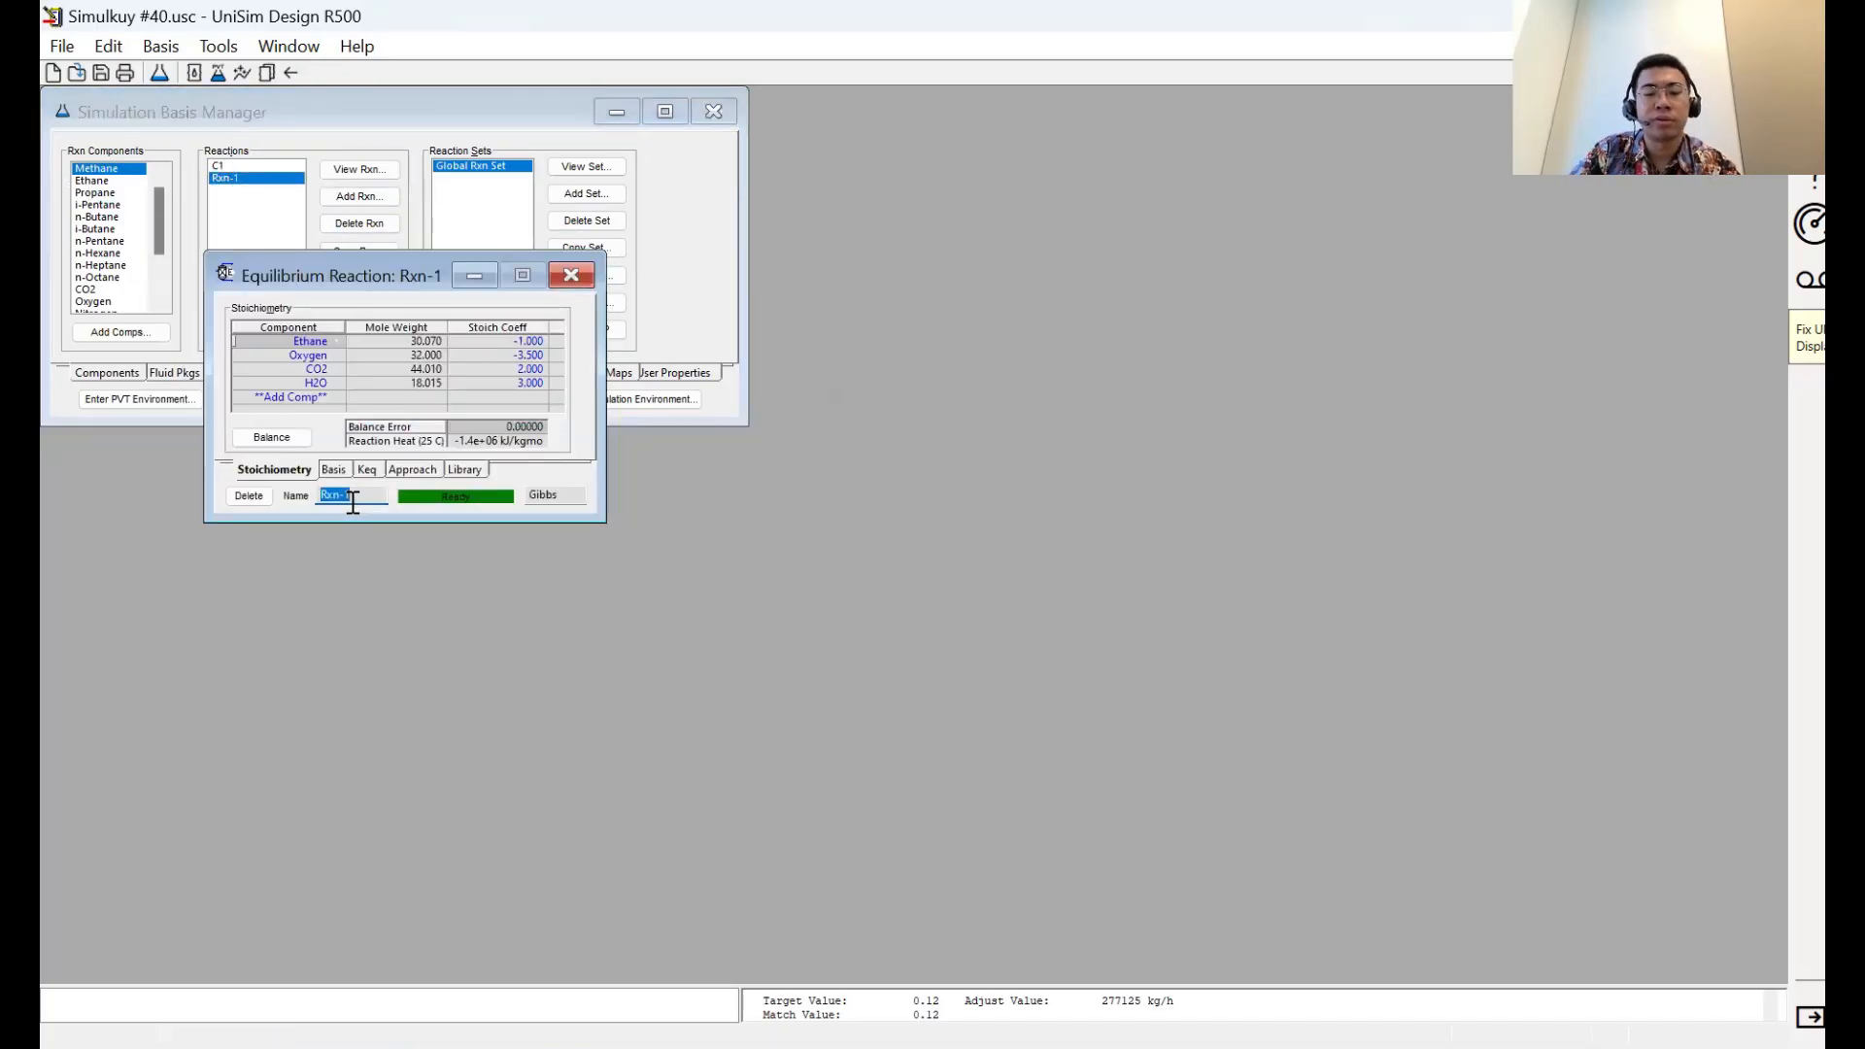
{"action": "type", "text": "c"}
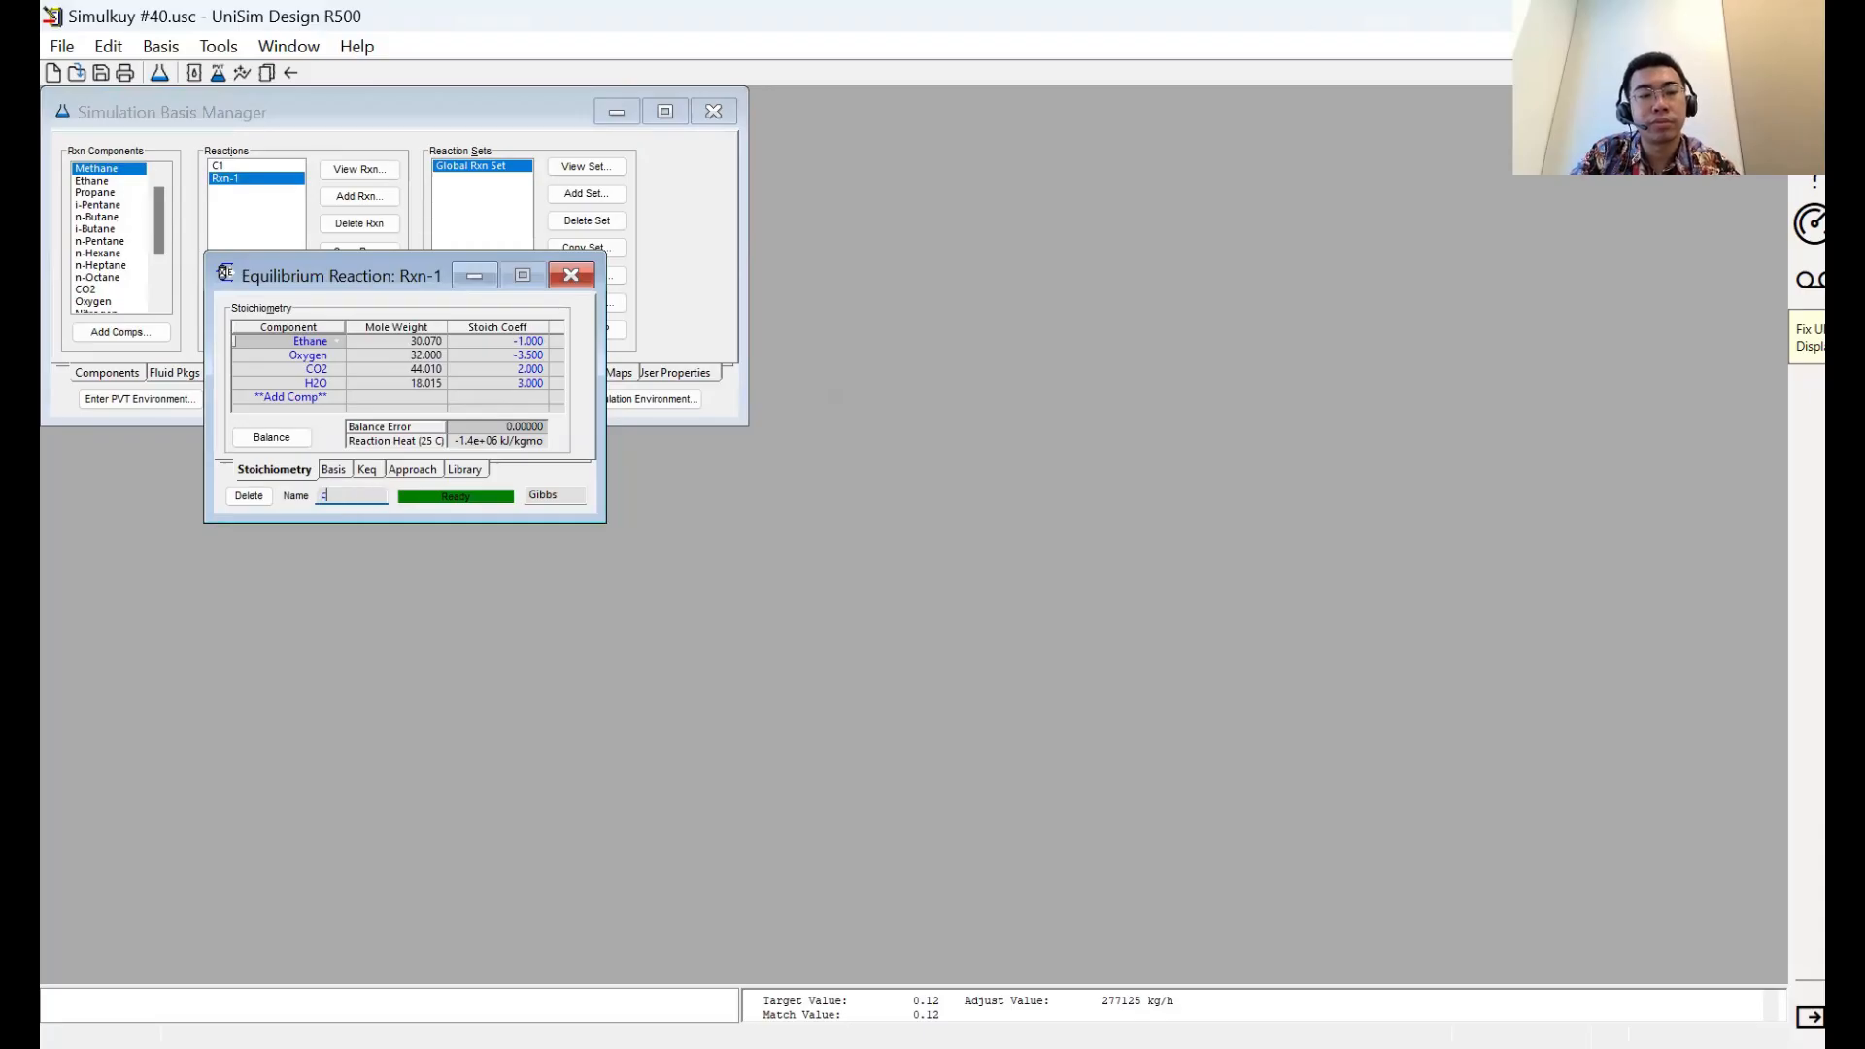
{"action": "type", "text": "2"}
{"action": "key", "text": "Return"}
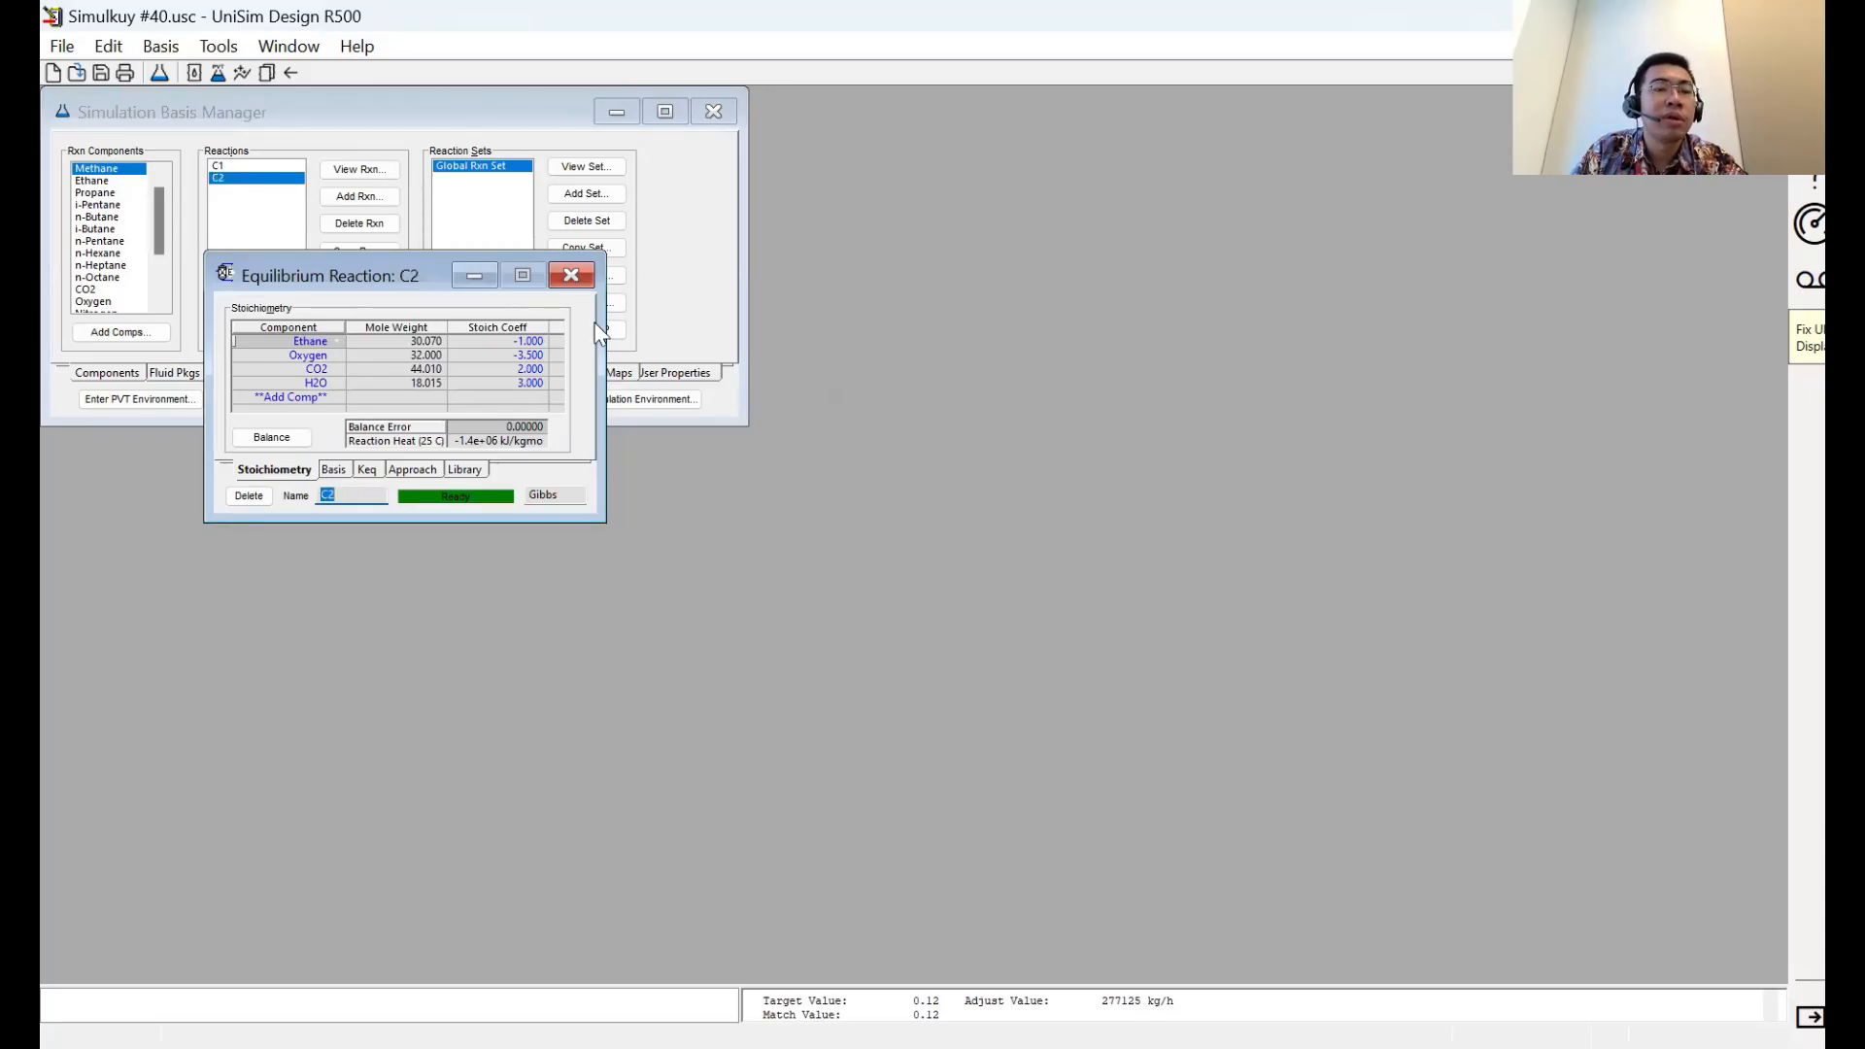
{"action": "left_click", "coordinate": [571, 275]}
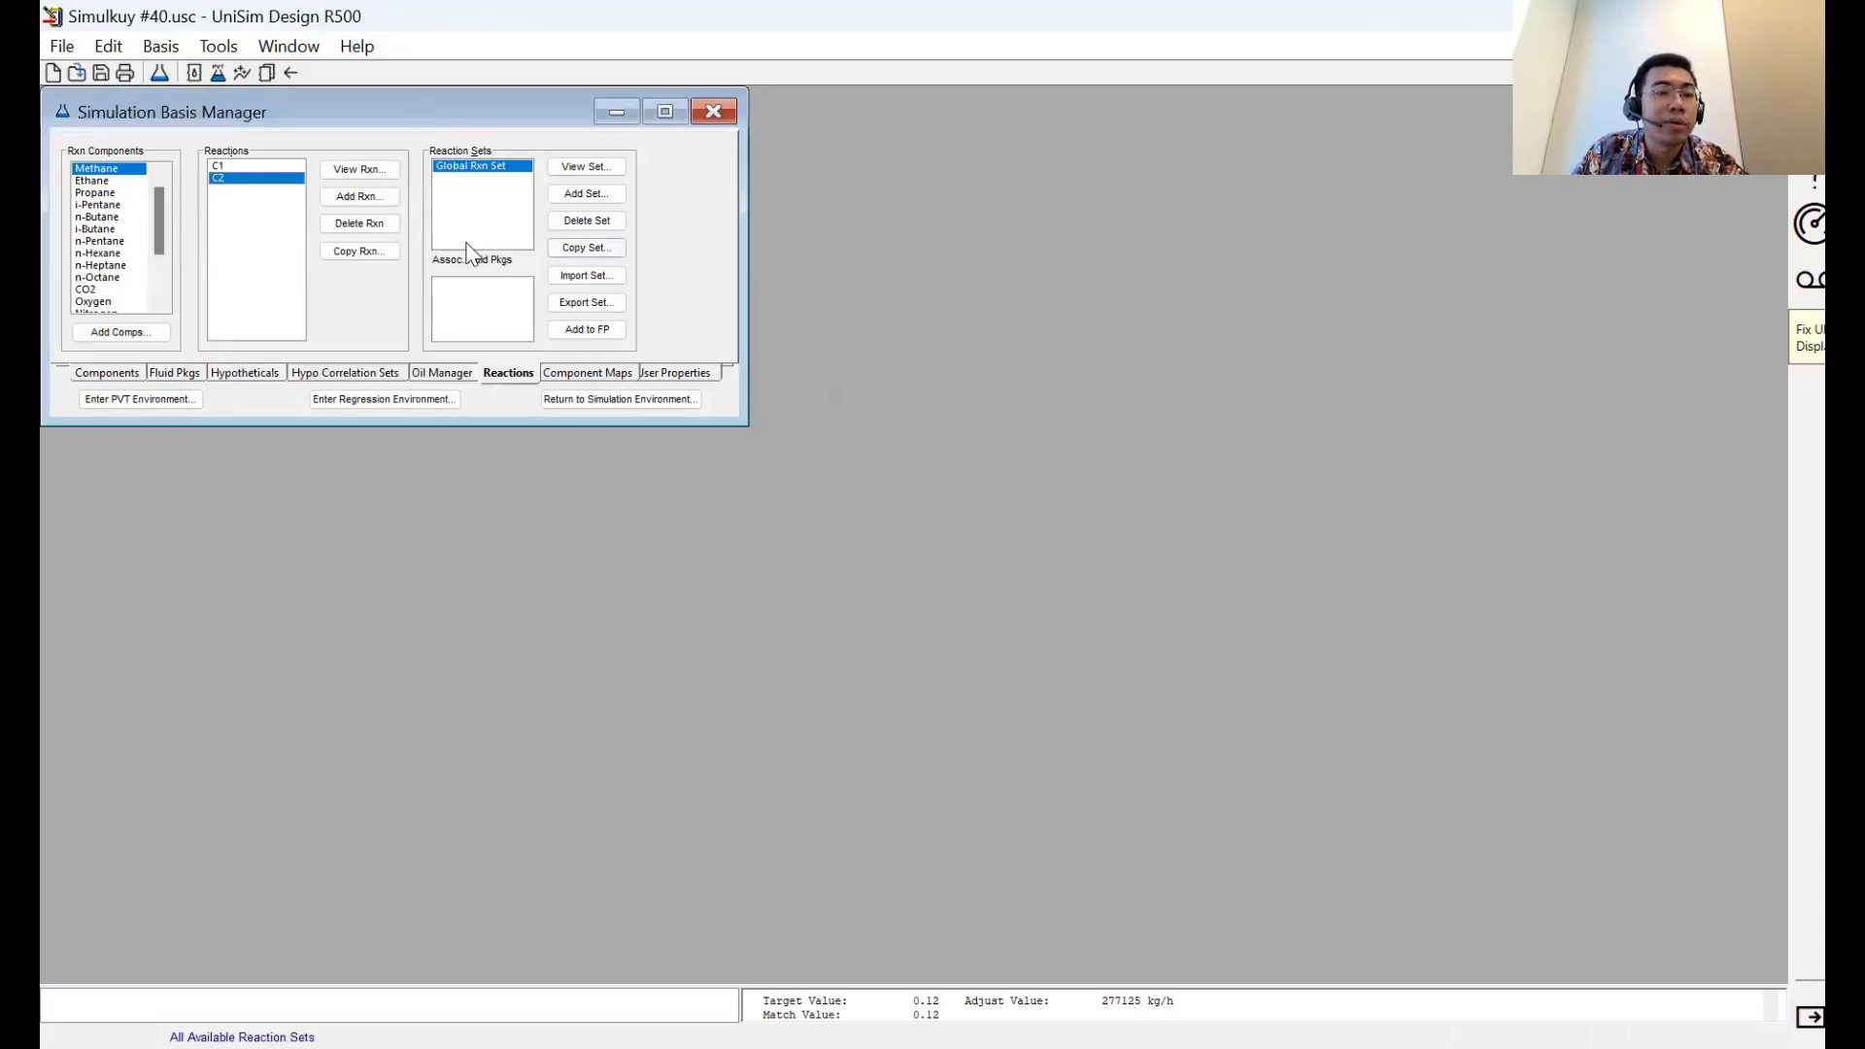
Create a third Equilibrium reaction and add Propane as its first component
{"action": "left_click", "coordinate": [356, 197]}
{"action": "double_click", "coordinate": [267, 340]}
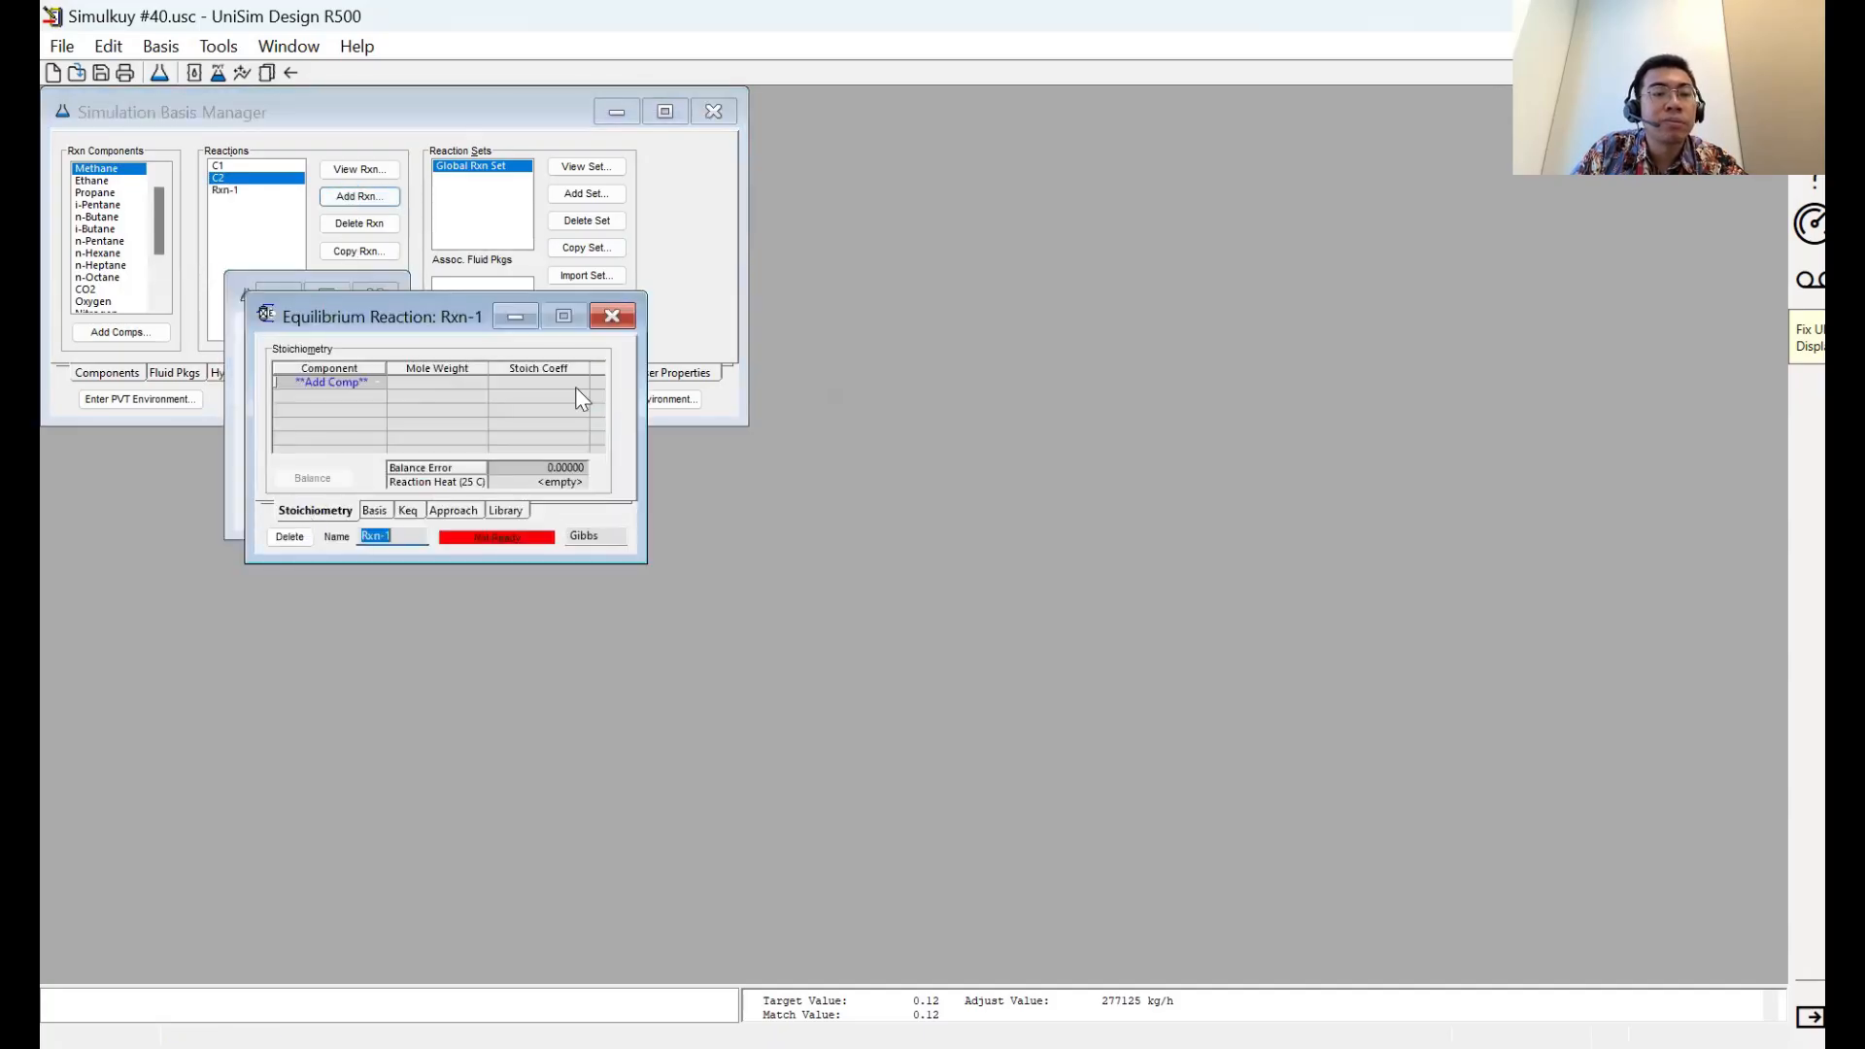
{"action": "left_click", "coordinate": [352, 381]}
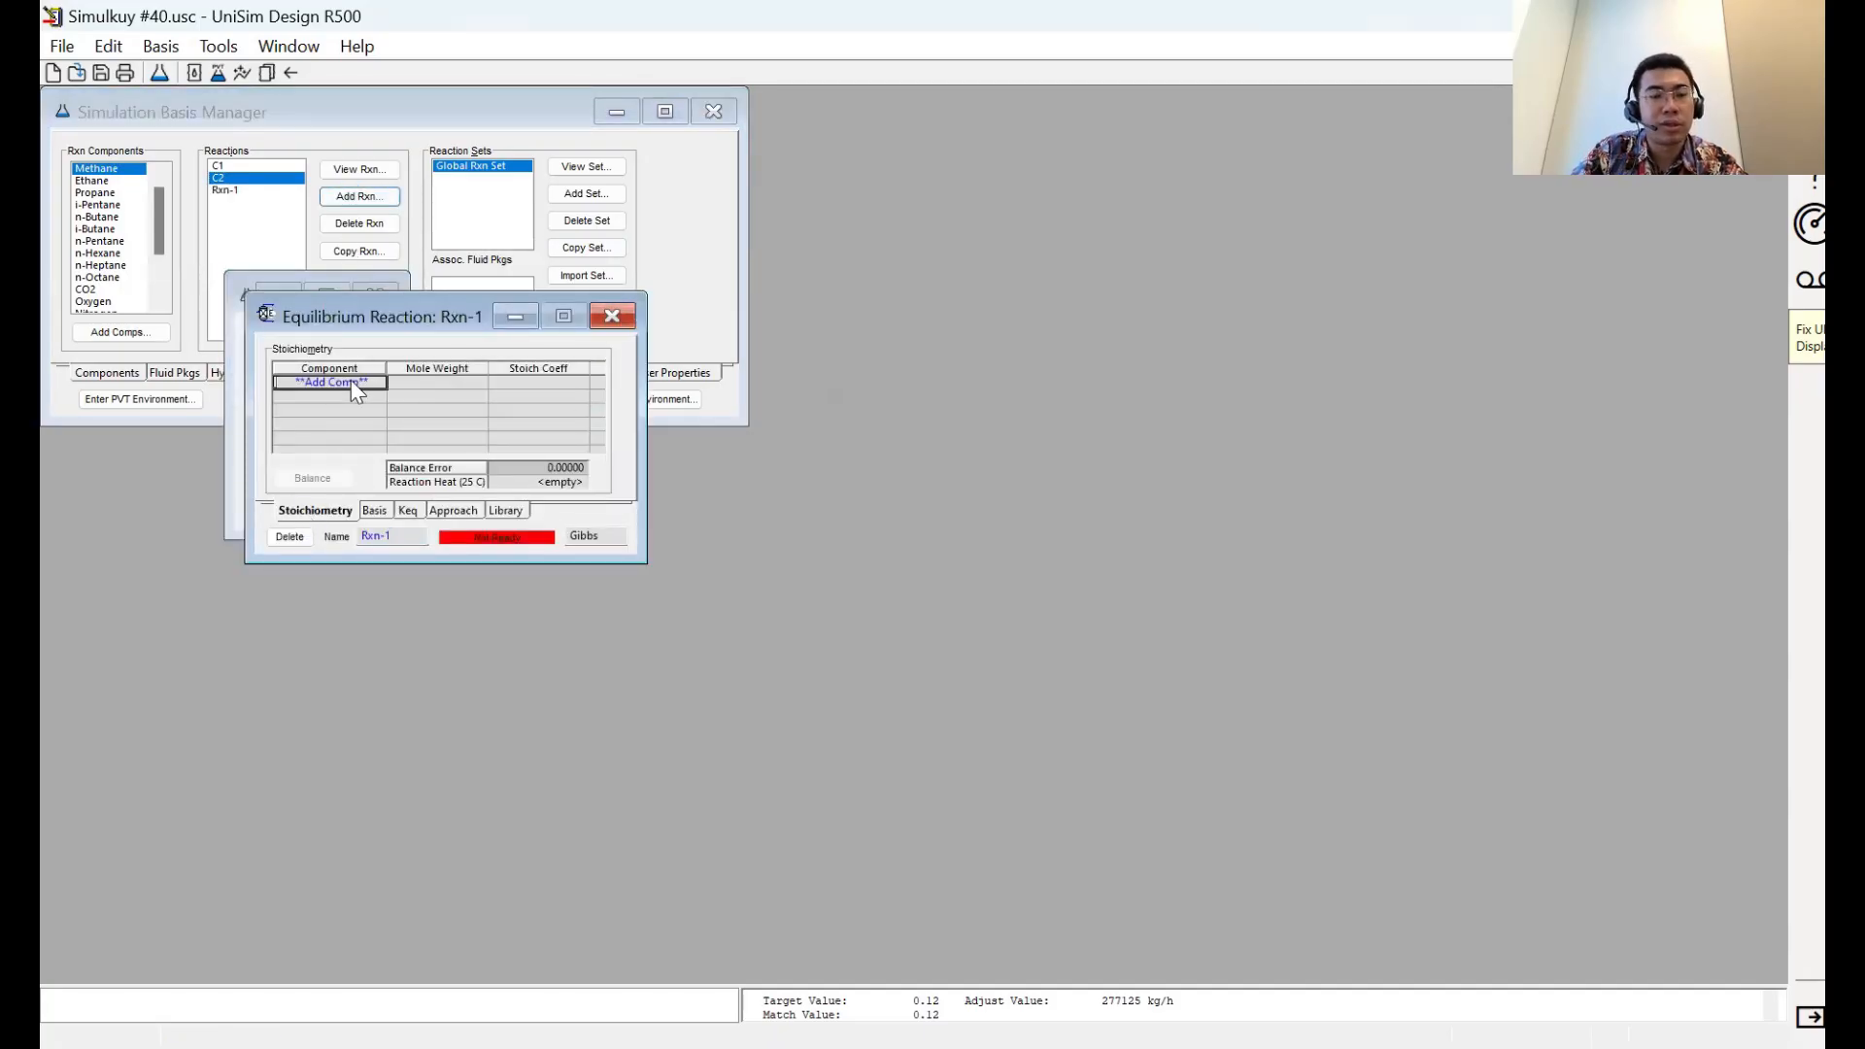
{"action": "left_click", "coordinate": [351, 381]}
{"action": "type", "text": "prop"}
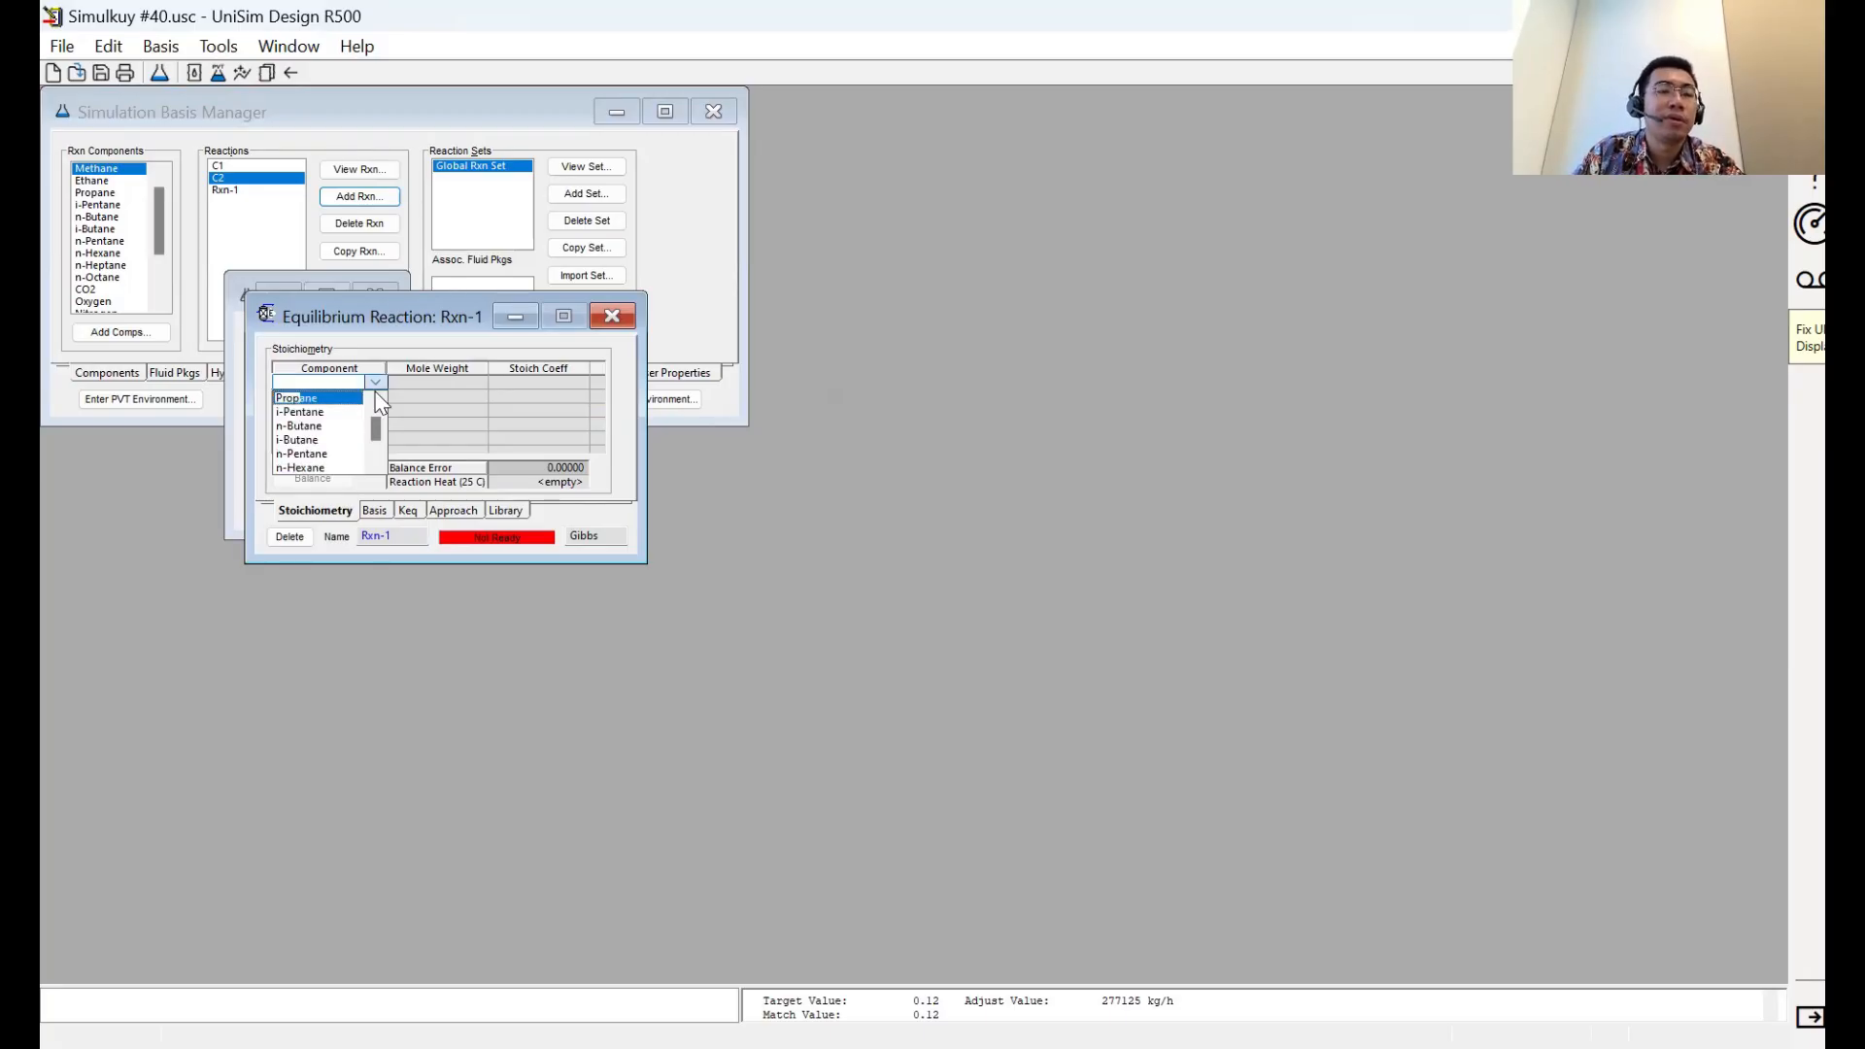
{"action": "key", "text": "Return"}
Add Oxygen, CO2 and H2O as the remaining components of the propane reaction
{"action": "scroll", "coordinate": [352, 450], "scroll_direction": "down", "scroll_amount": 1}
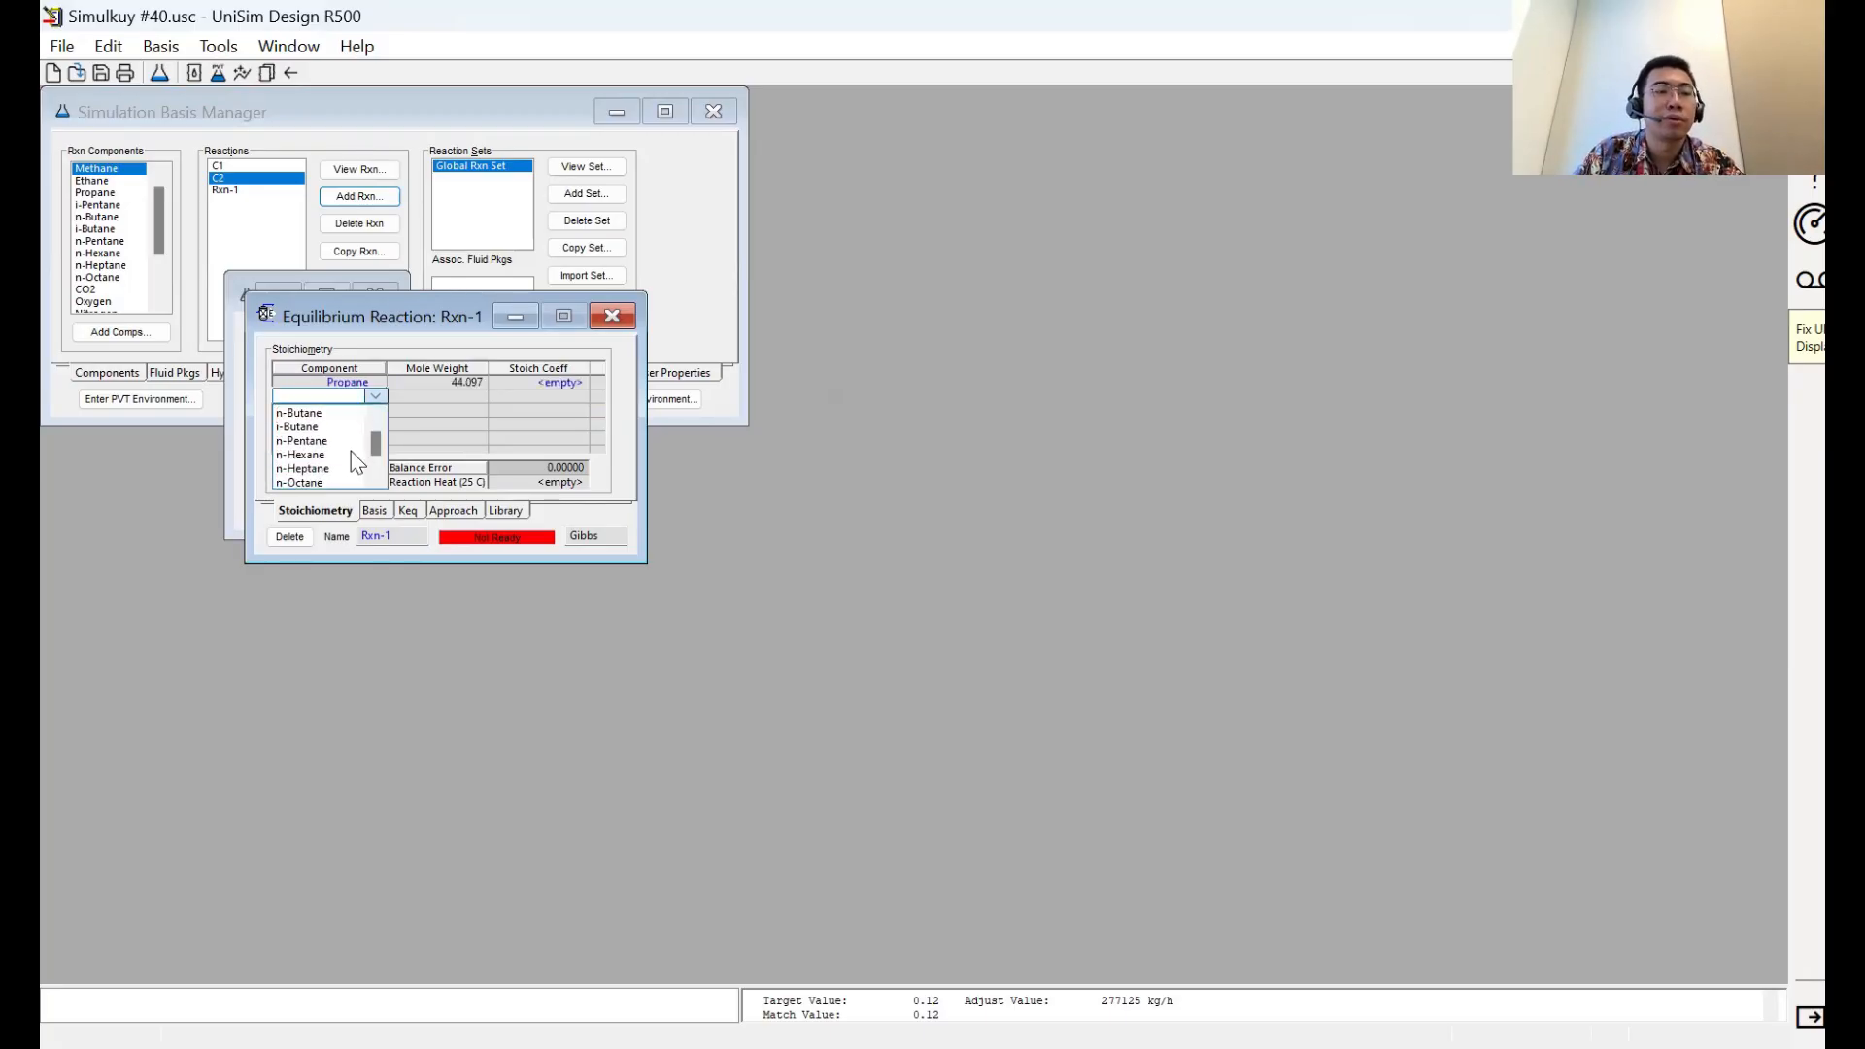
{"action": "type", "text": "oxy"}
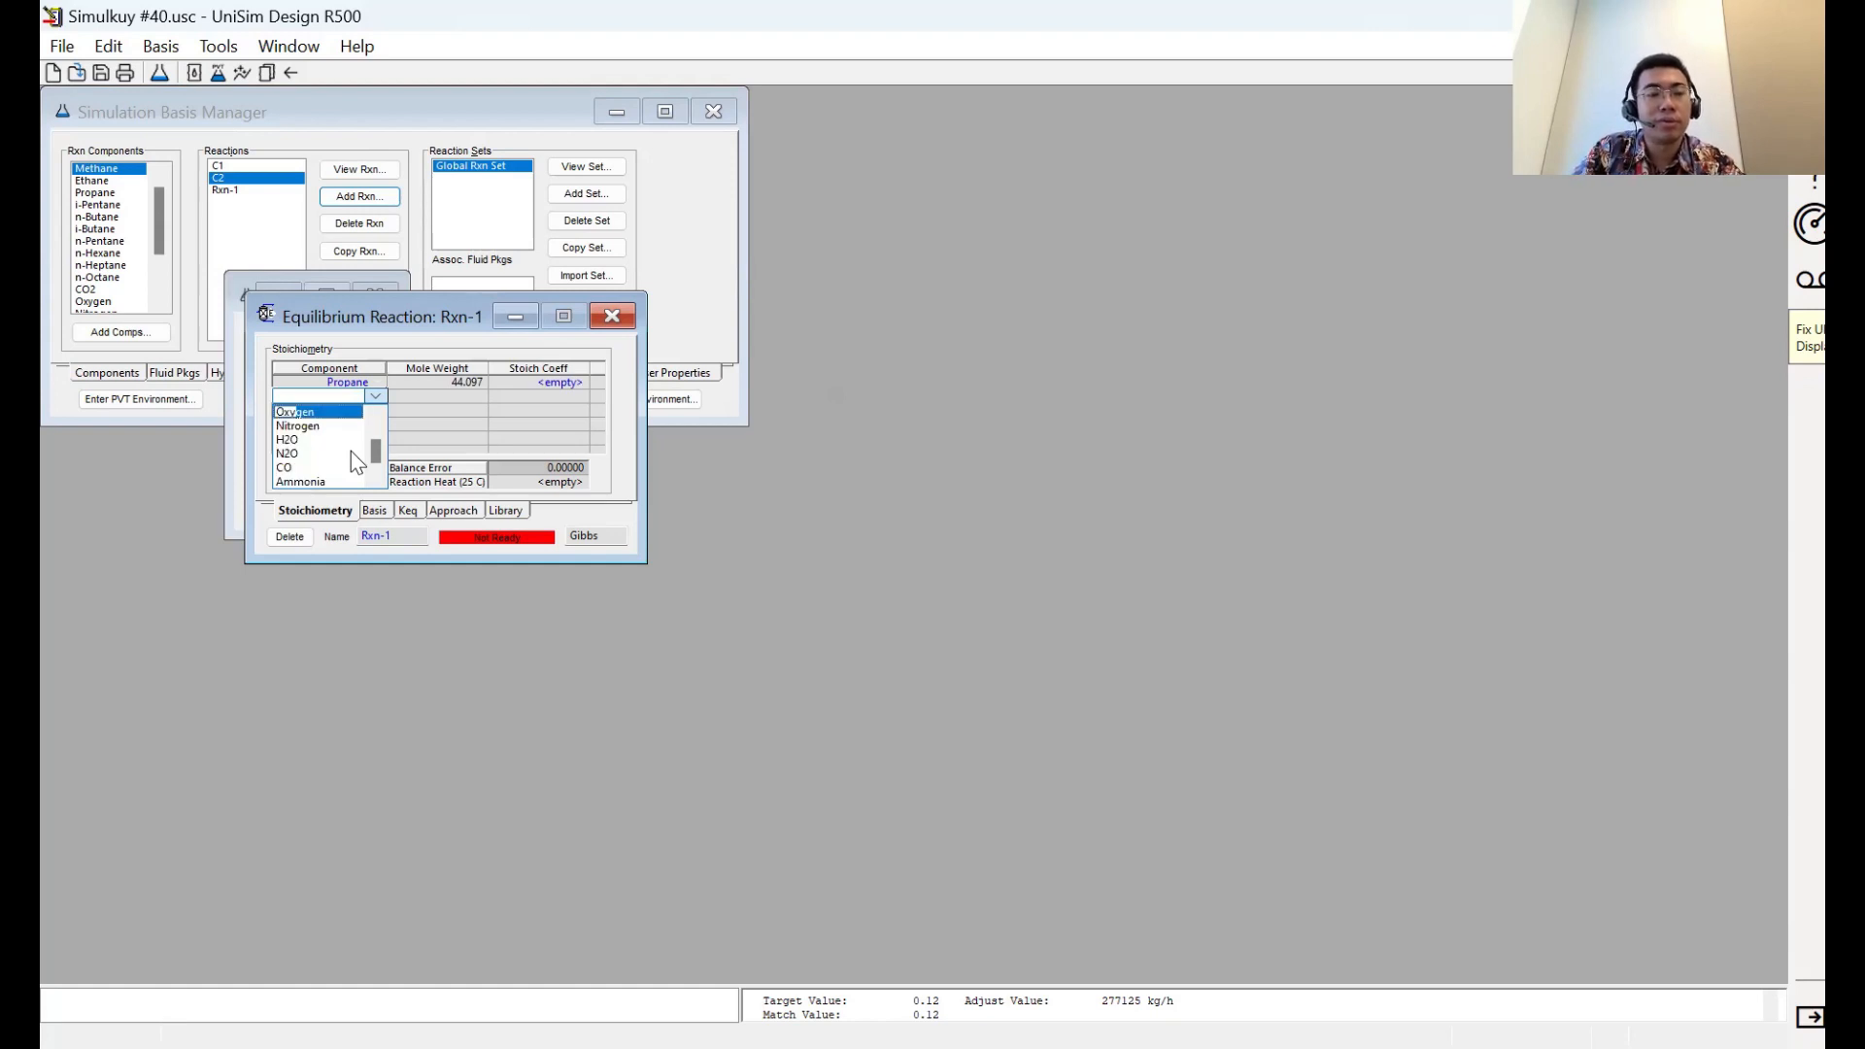
{"action": "key", "text": "Return"}
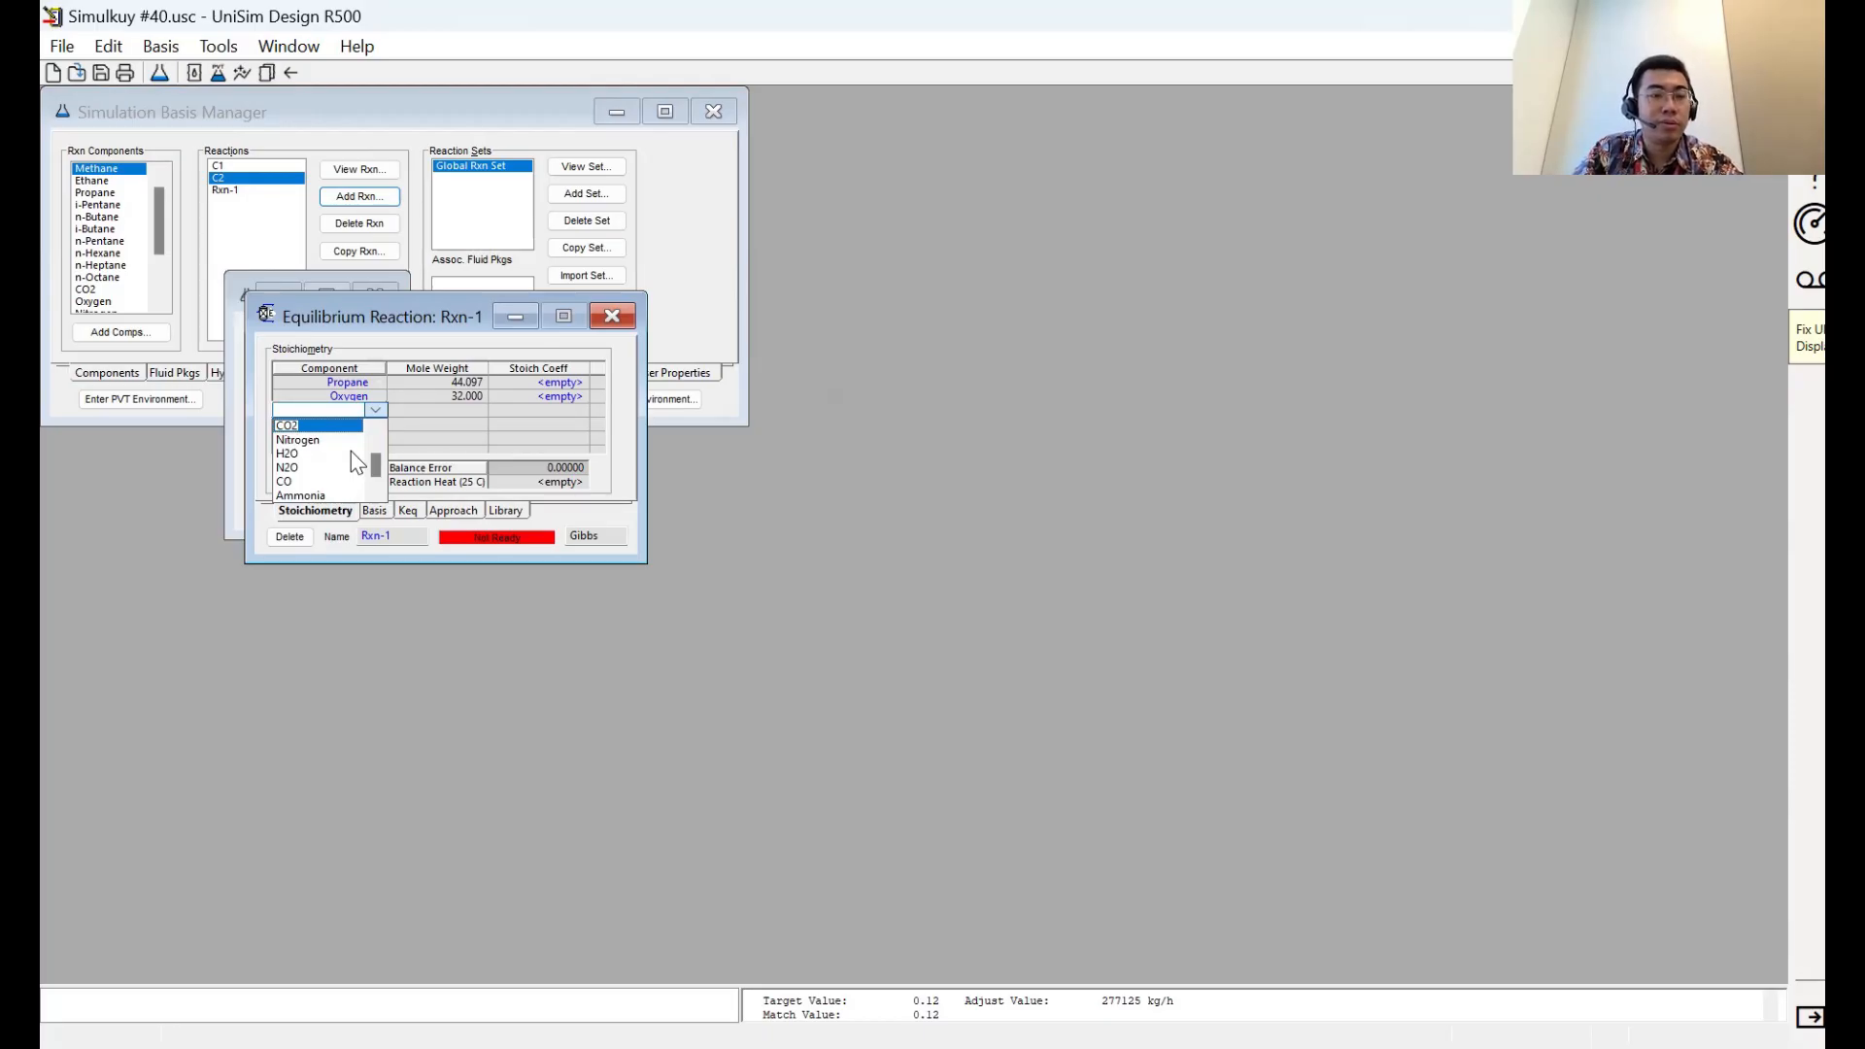
{"action": "key", "text": "Return"}
{"action": "type", "text": "H2O"}
{"action": "key", "text": "Return"}
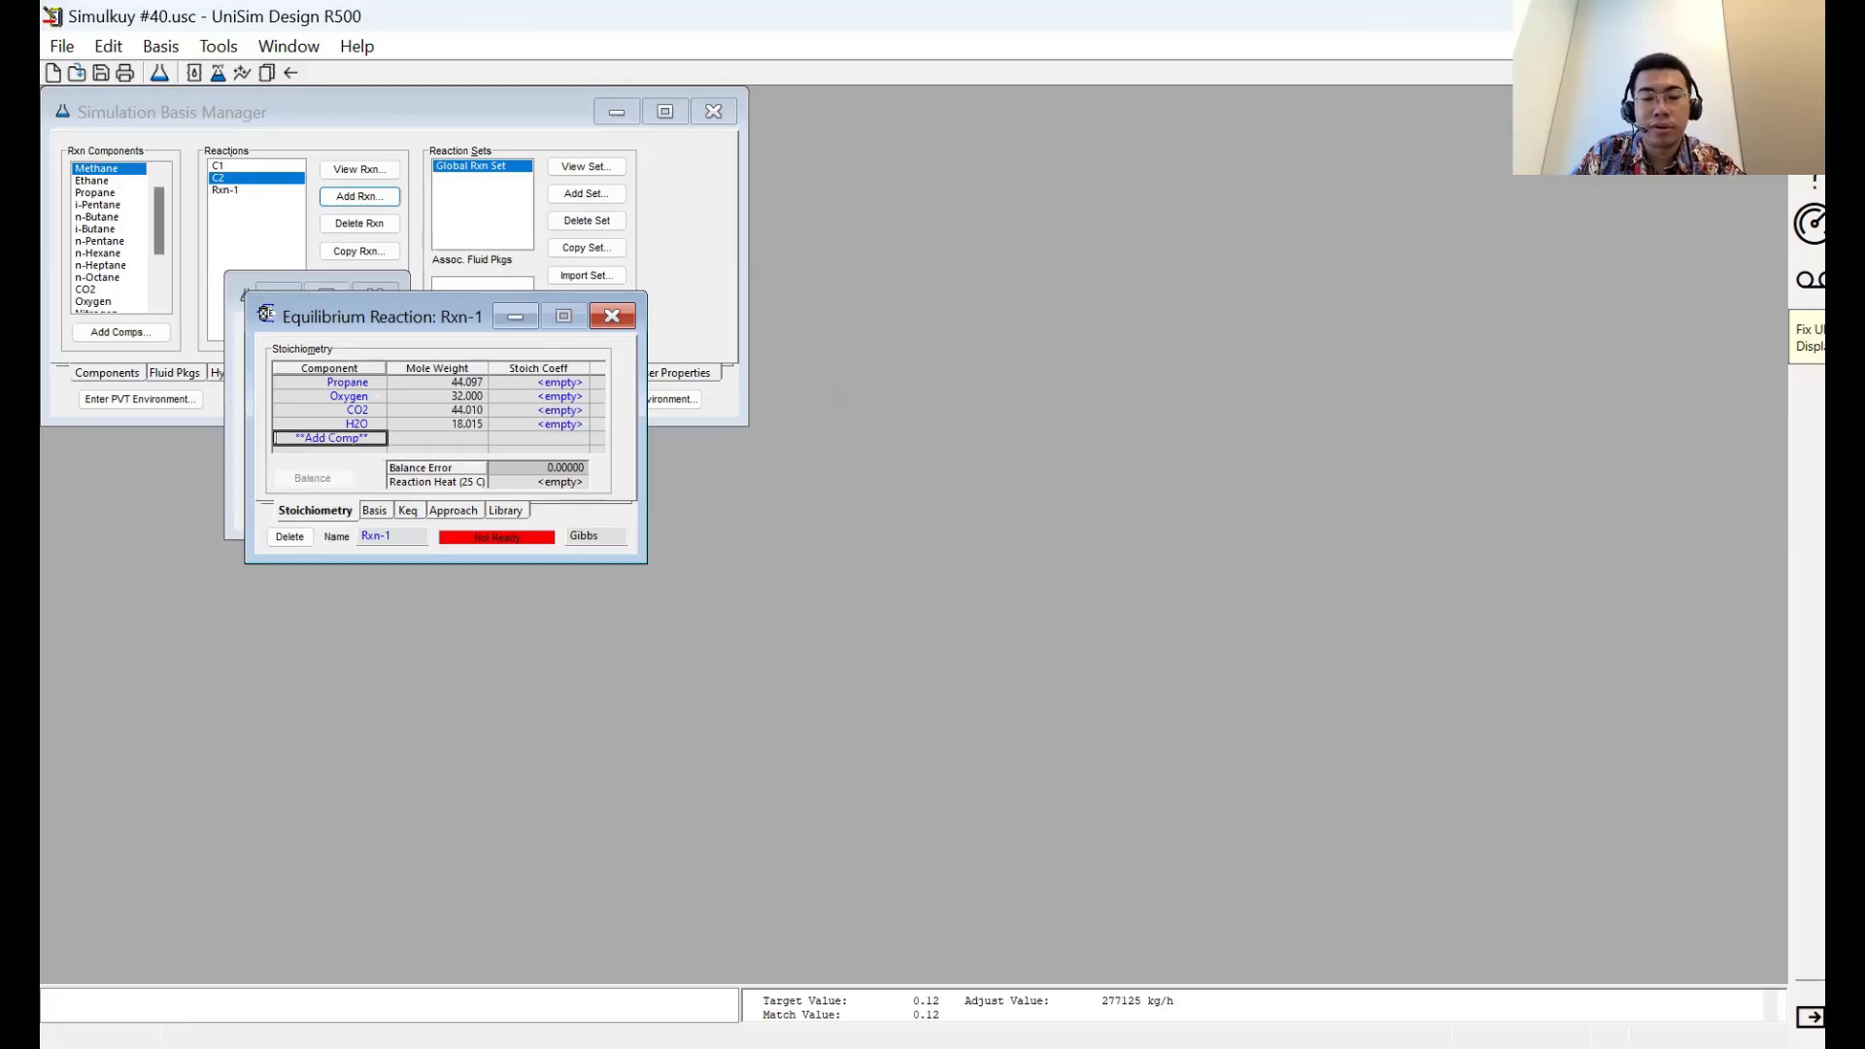
Set the propane reaction's coefficients to -1 for Propane, -5 for Oxygen, 3 for CO2 and 4 for H2O
{"action": "key", "text": "alt+Tab"}
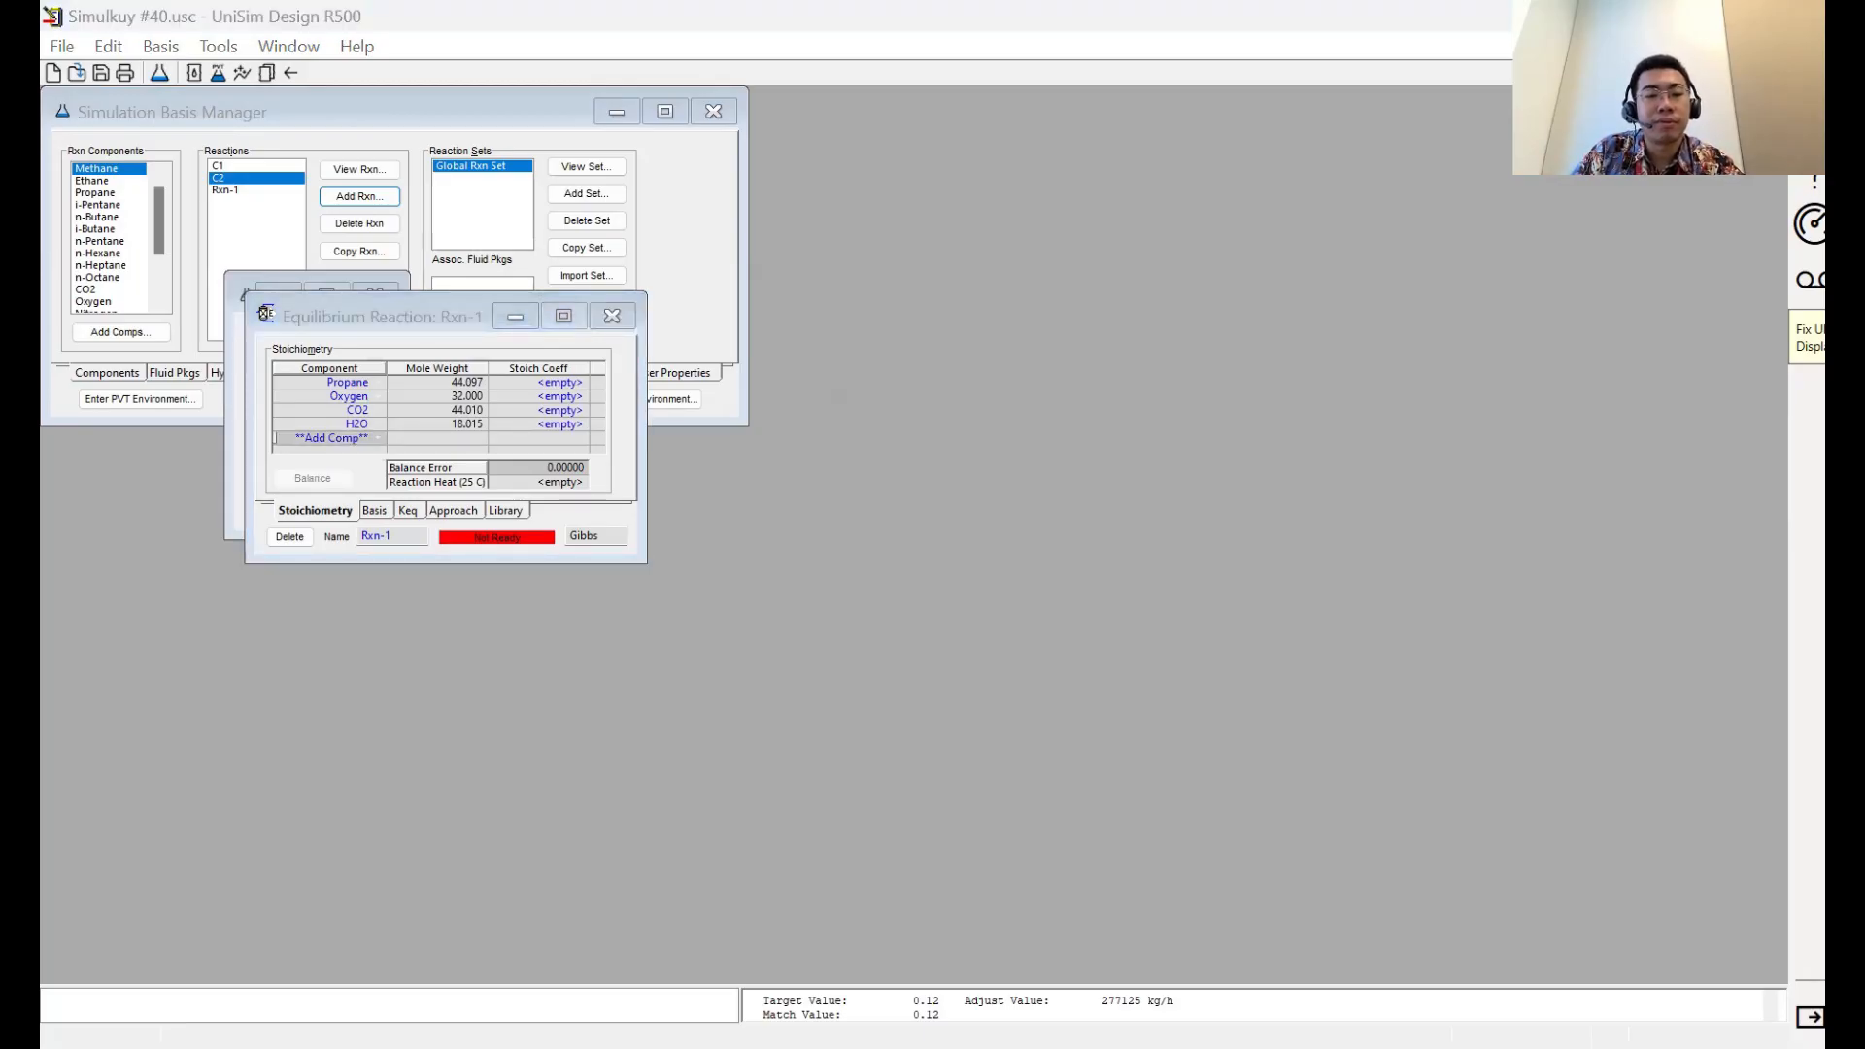
{"action": "left_click", "coordinate": [556, 381]}
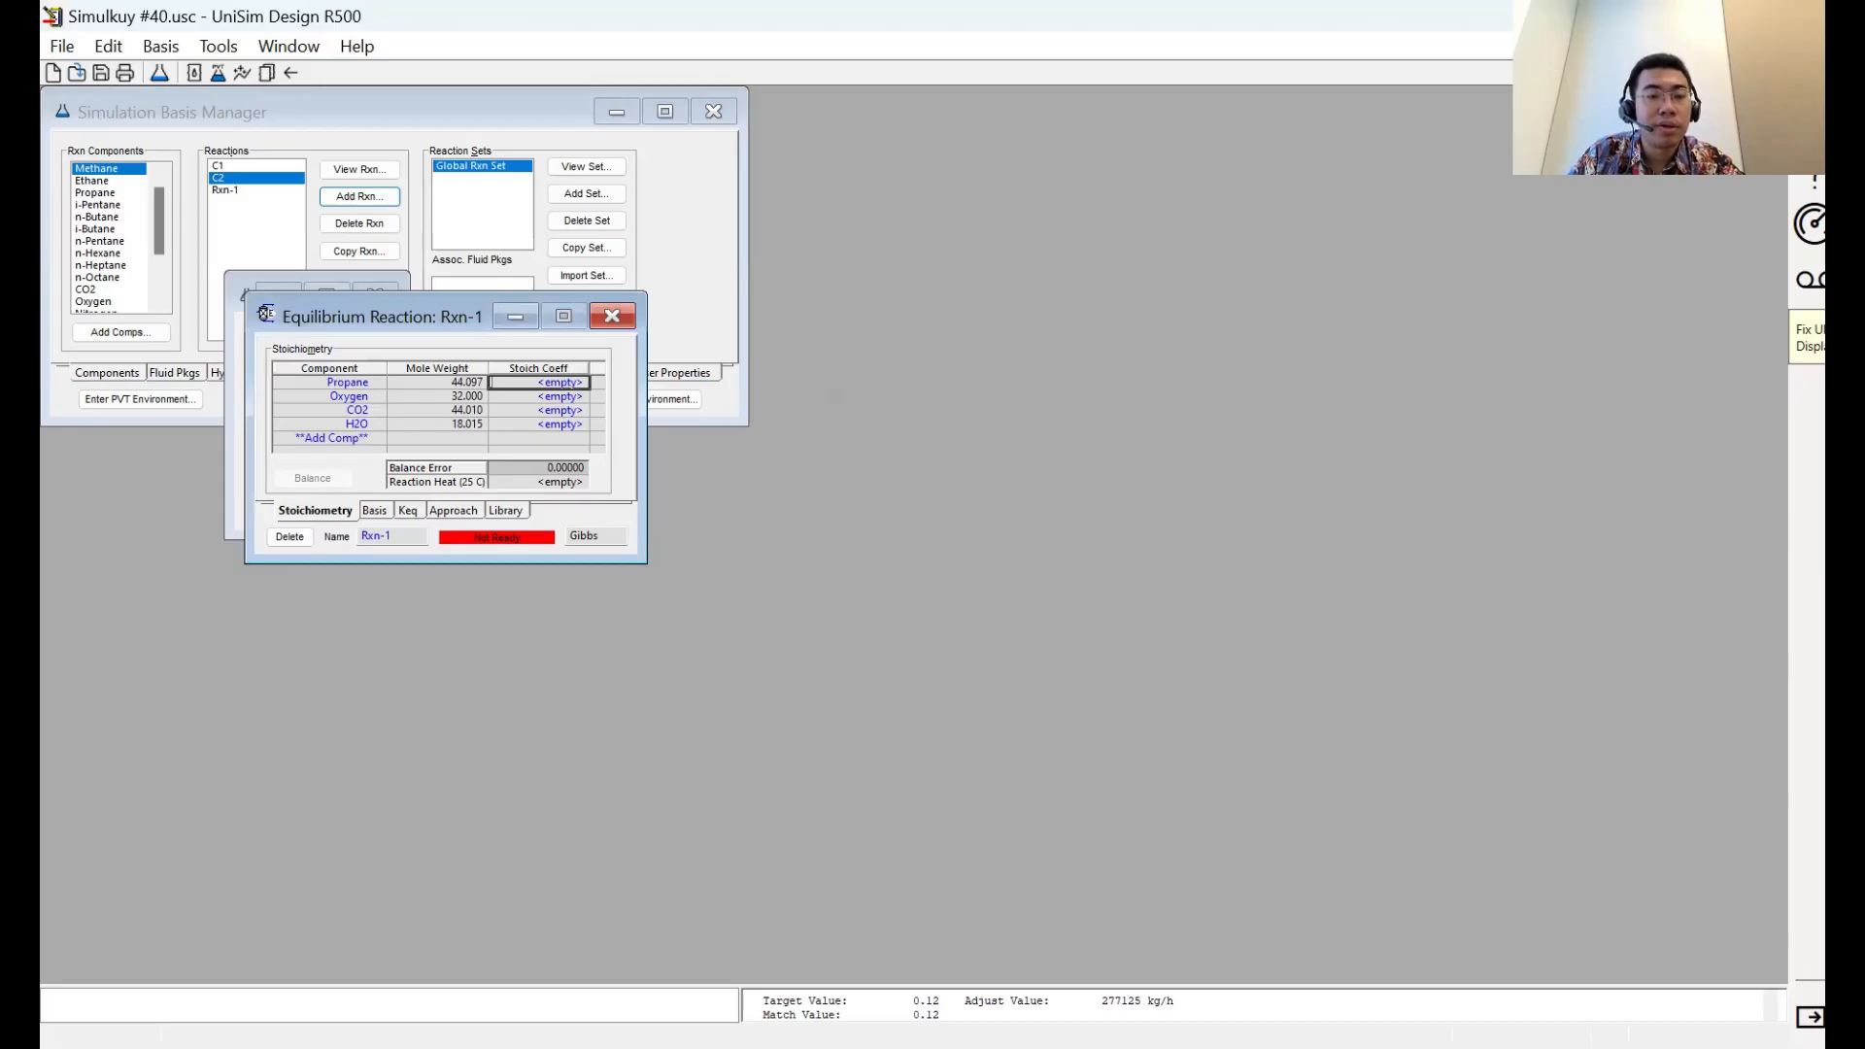
{"action": "type", "text": "-1"}
{"action": "key", "text": "Return"}
{"action": "type", "text": "-5"}
{"action": "key", "text": "Return"}
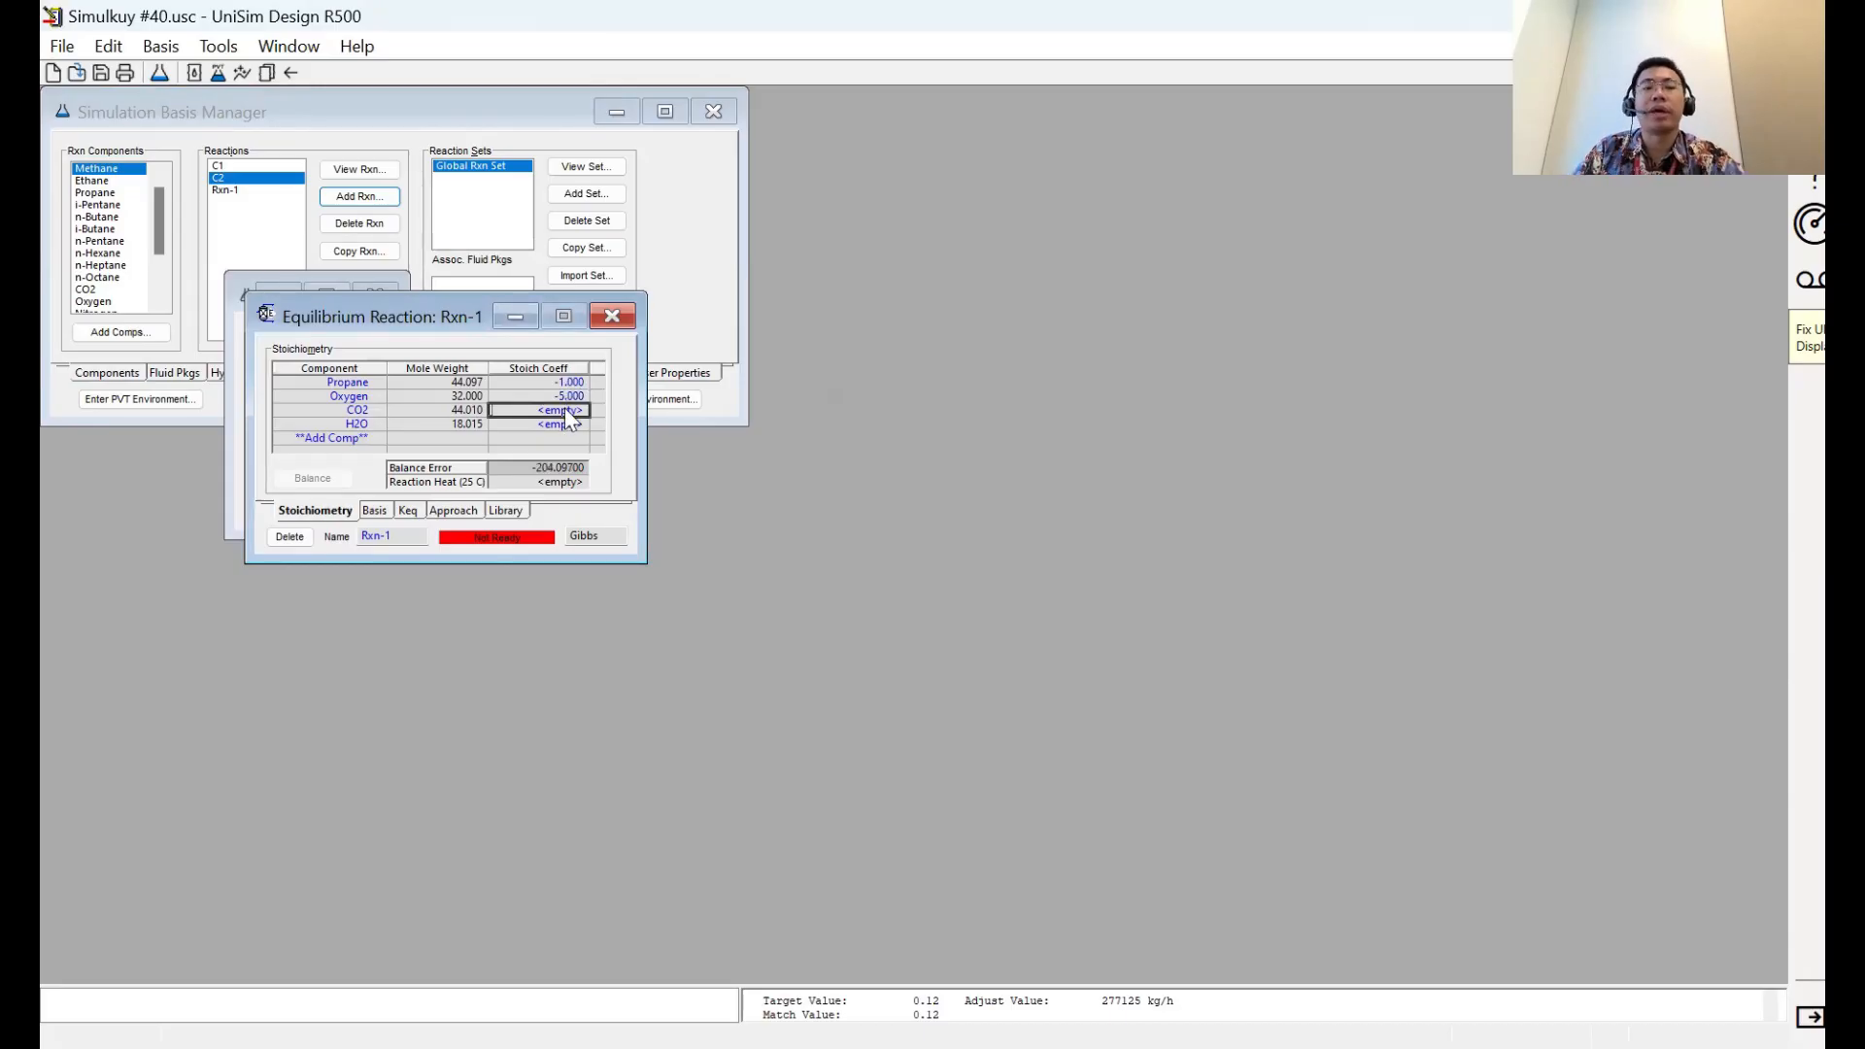
{"action": "type", "text": "3"}
{"action": "key", "text": "Return"}
{"action": "type", "text": "4"}
{"action": "key", "text": "Return"}
Rename the propane combustion reaction as C3
{"action": "double_click", "coordinate": [390, 537]}
{"action": "type", "text": "C"}
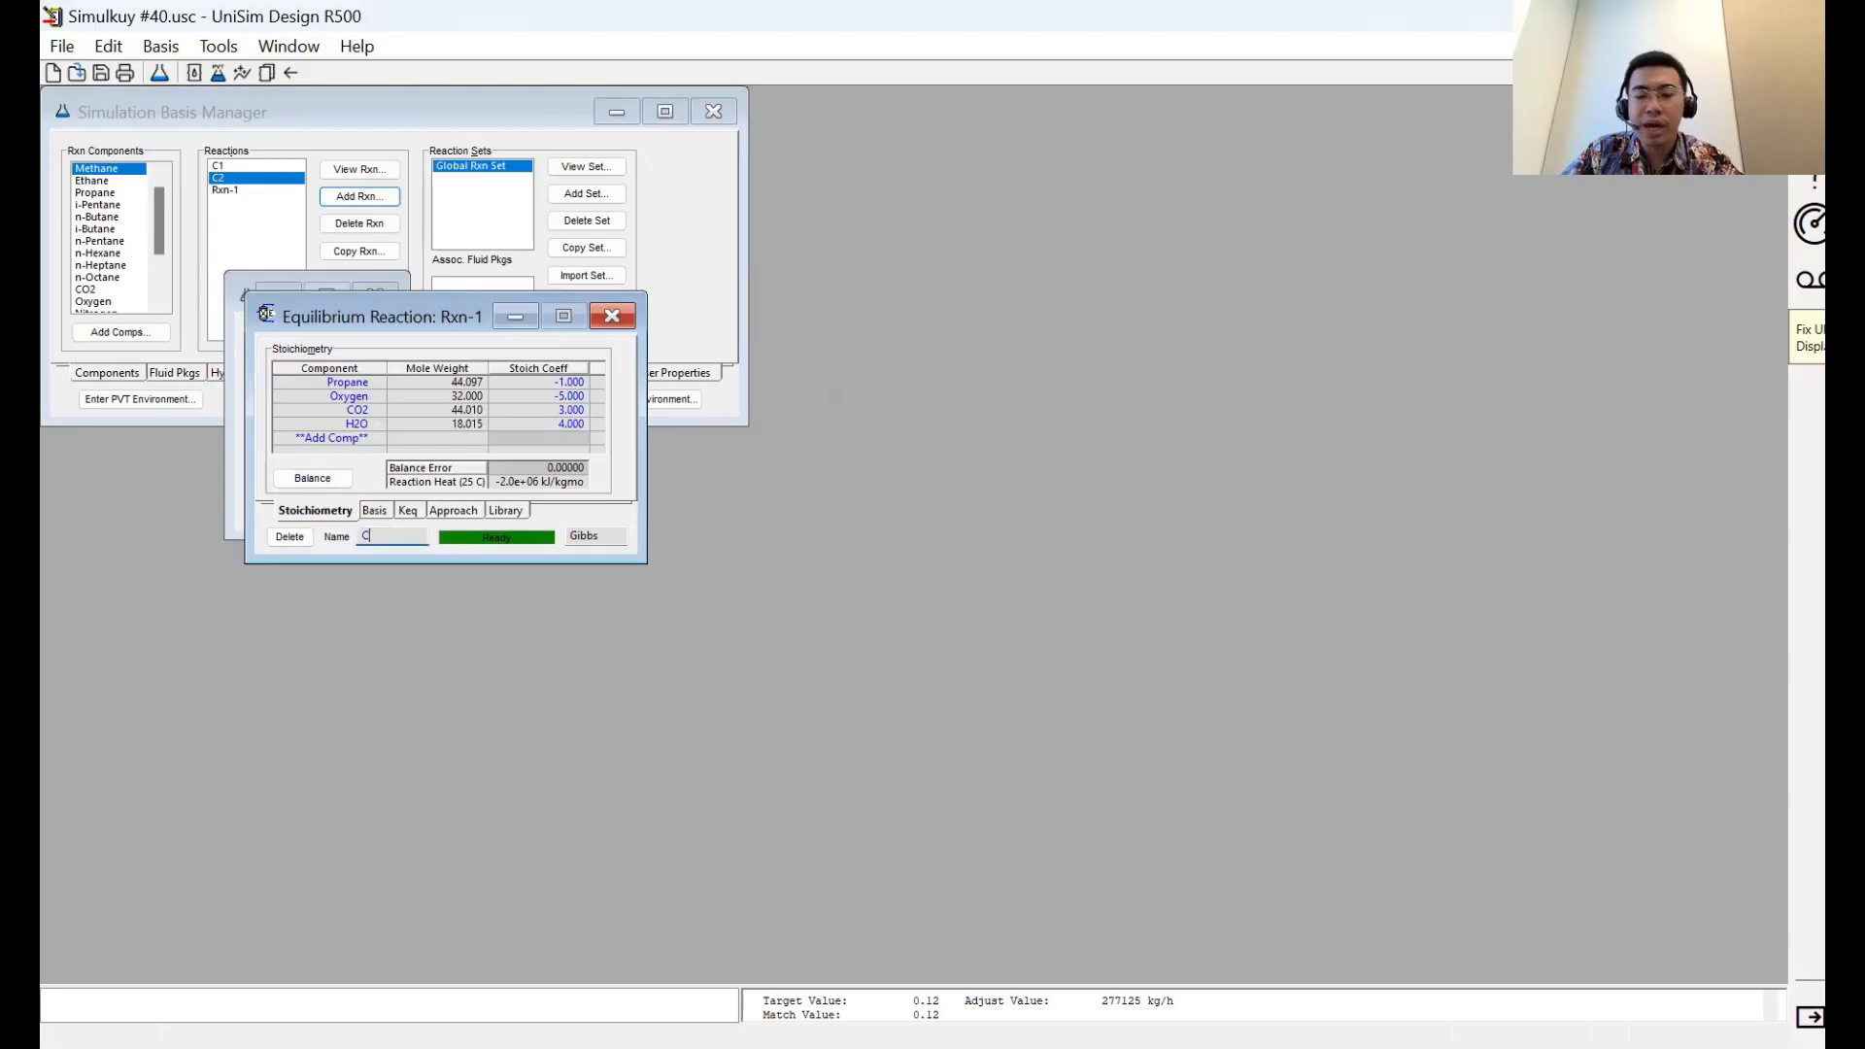
{"action": "type", "text": "3"}
{"action": "key", "text": "Return"}
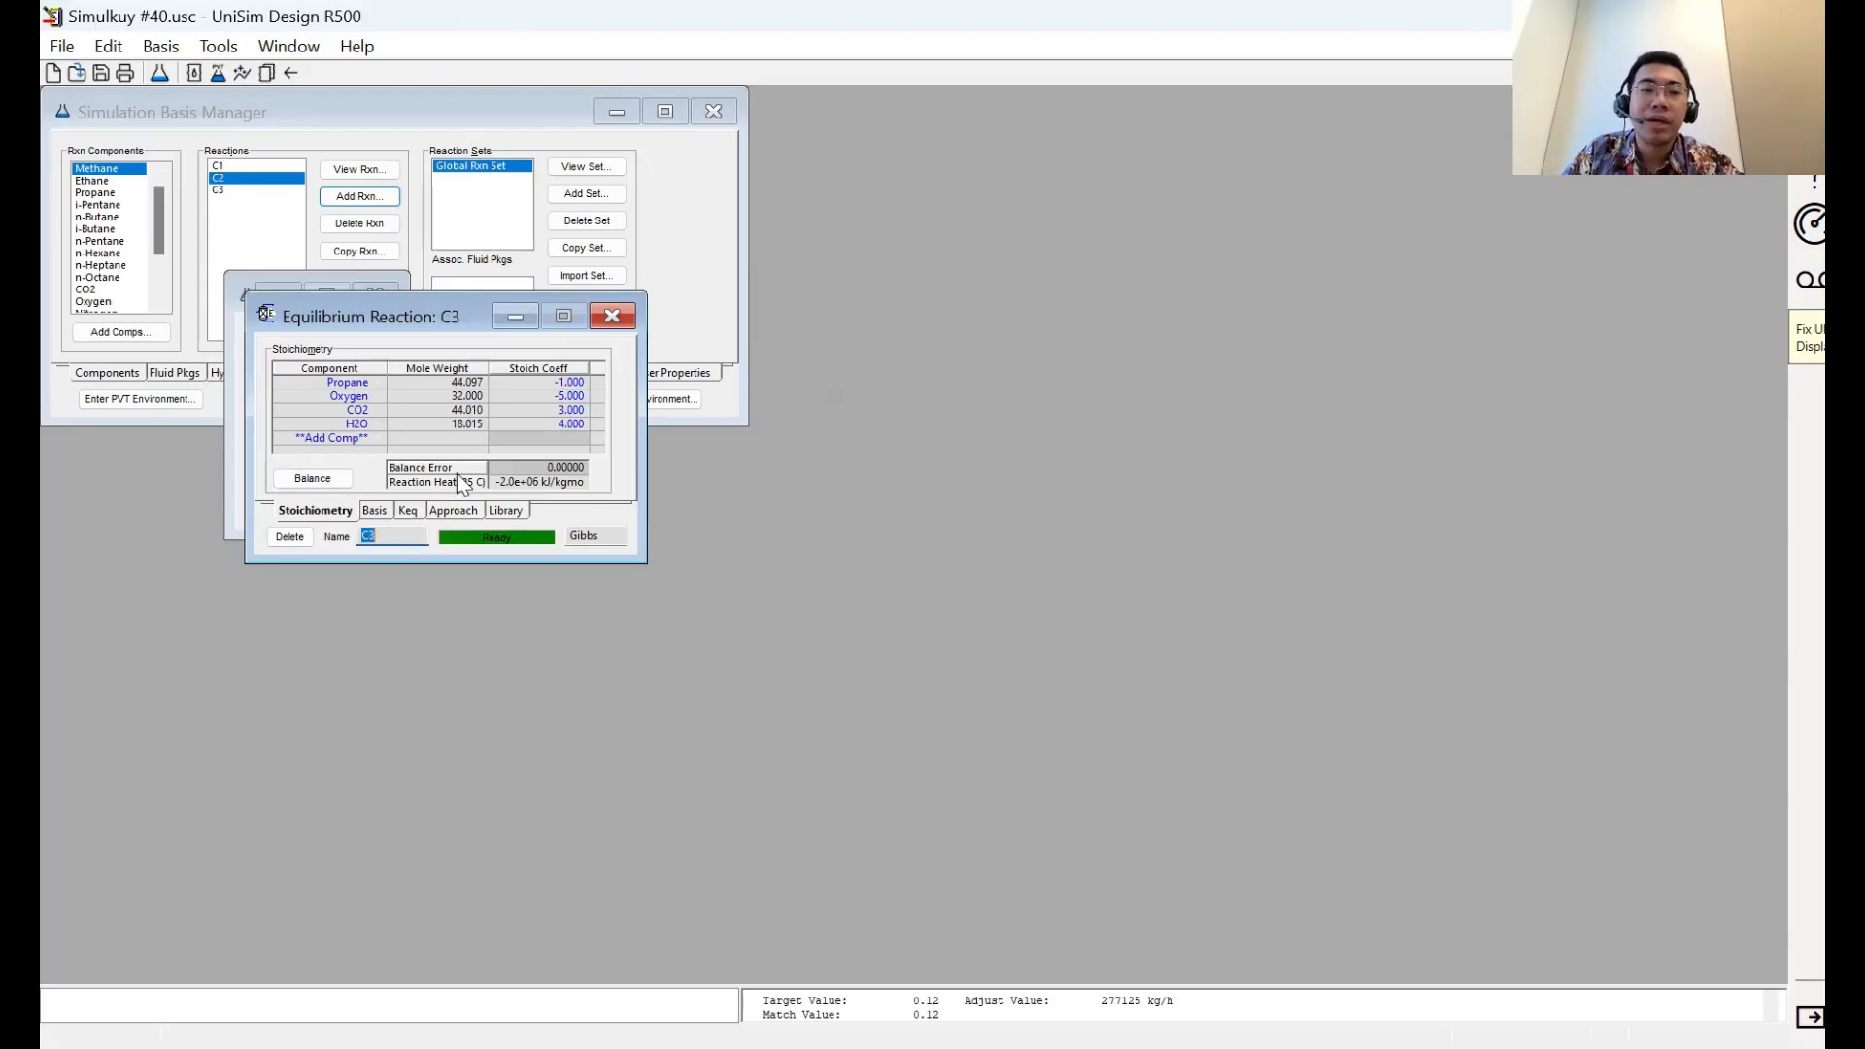
{"action": "left_click", "coordinate": [515, 309]}
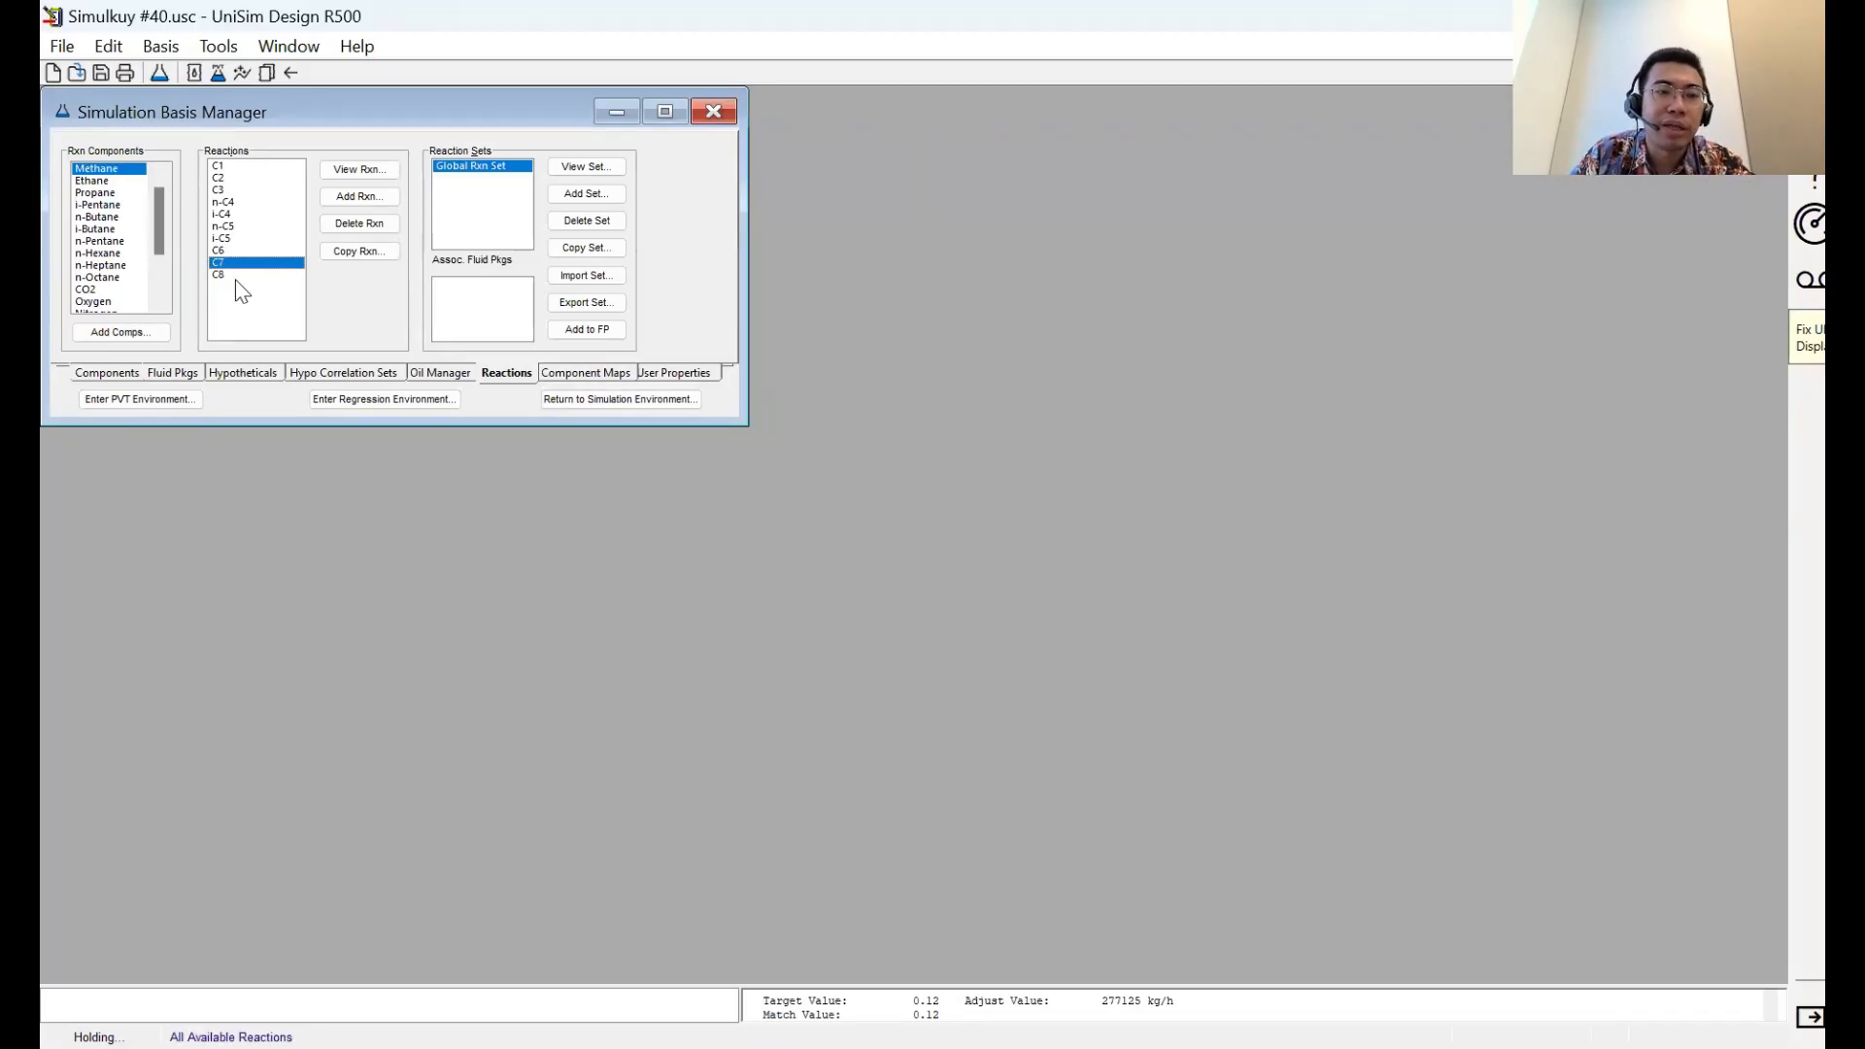
Add a new reaction set and name it Equi Reaction Set
{"action": "left_click", "coordinate": [573, 195]}
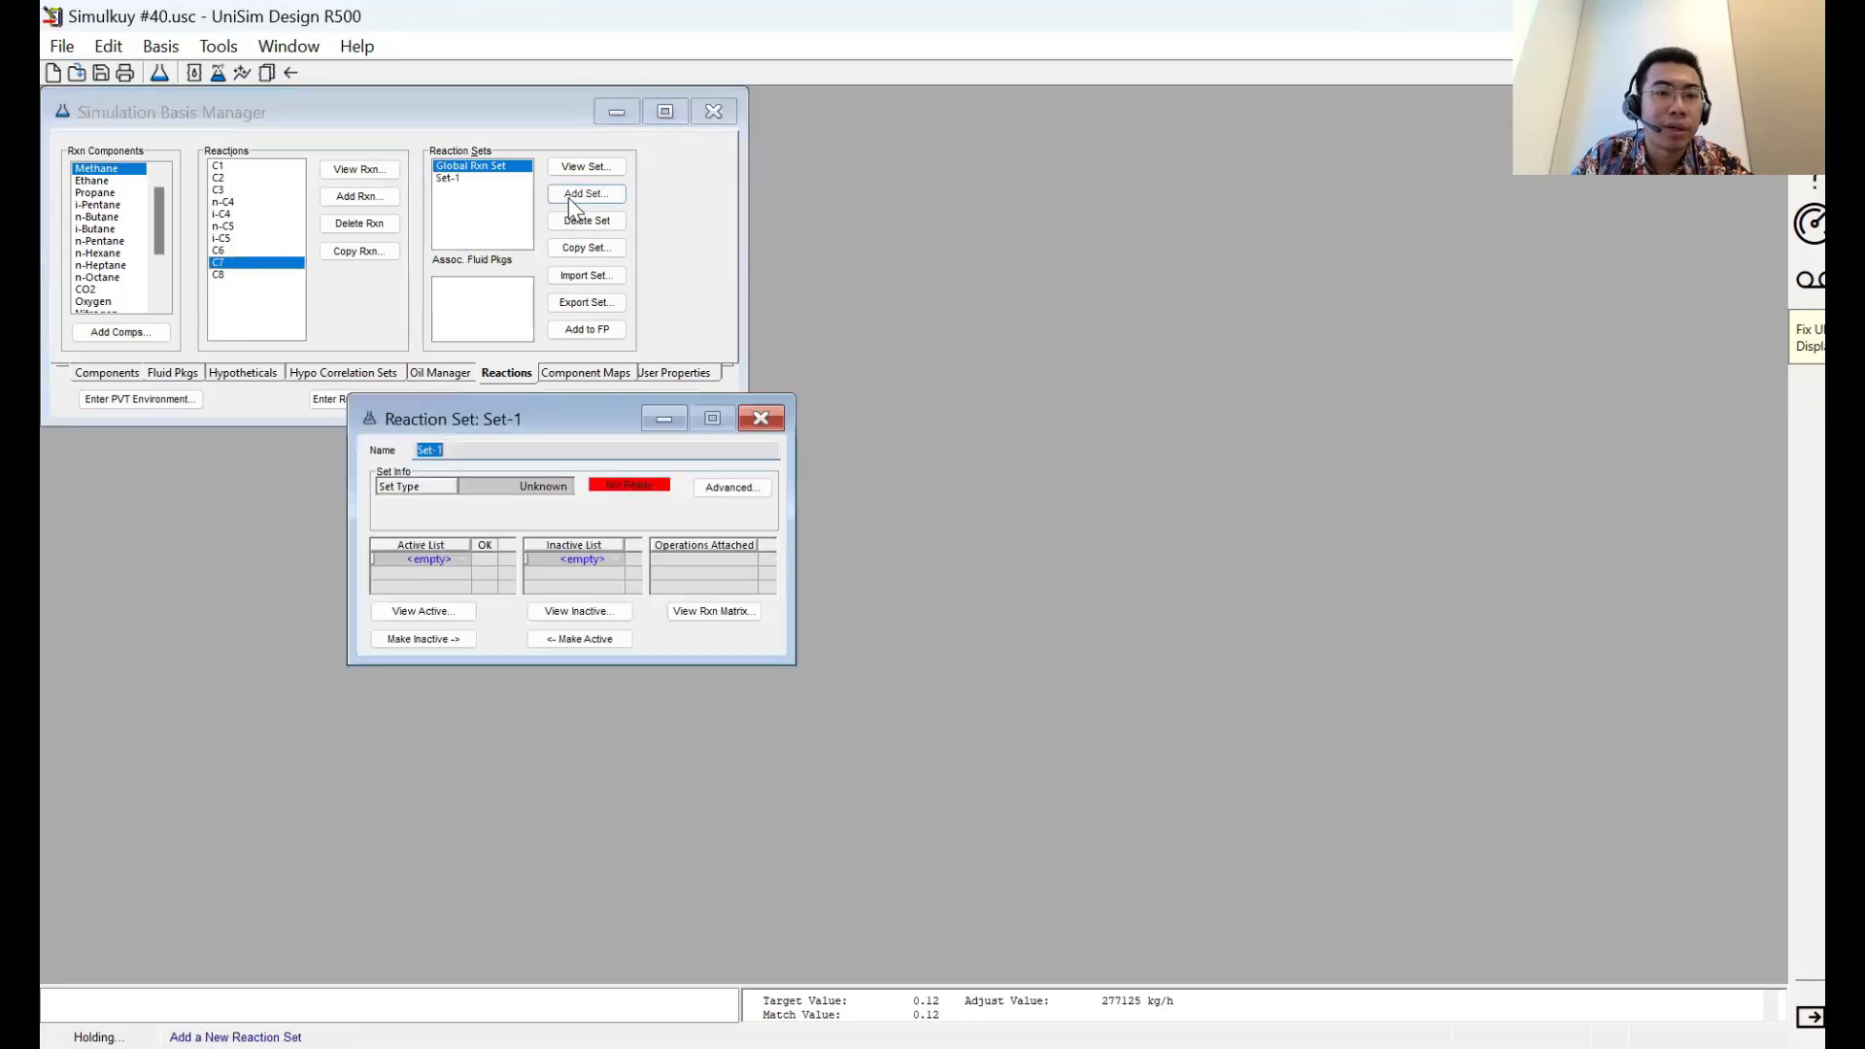
{"action": "type", "text": "Equi Reaction"}
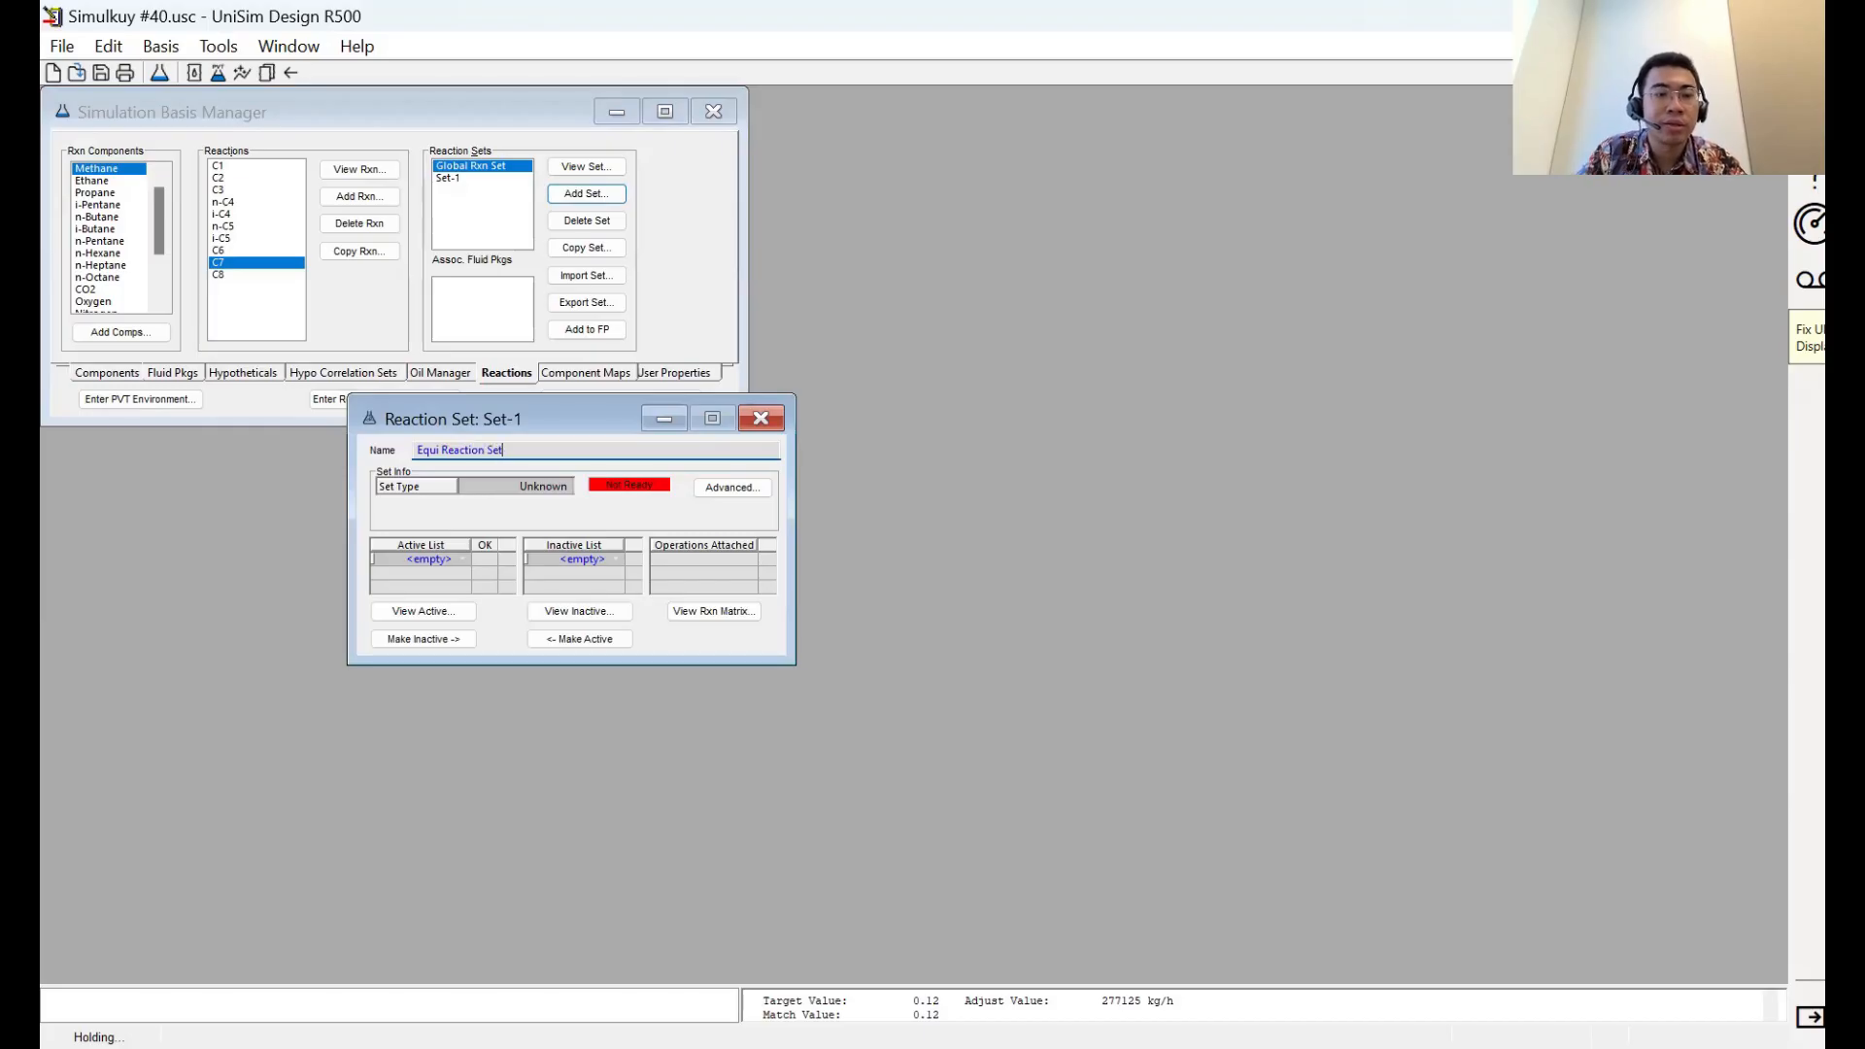
{"action": "key", "text": "Return"}
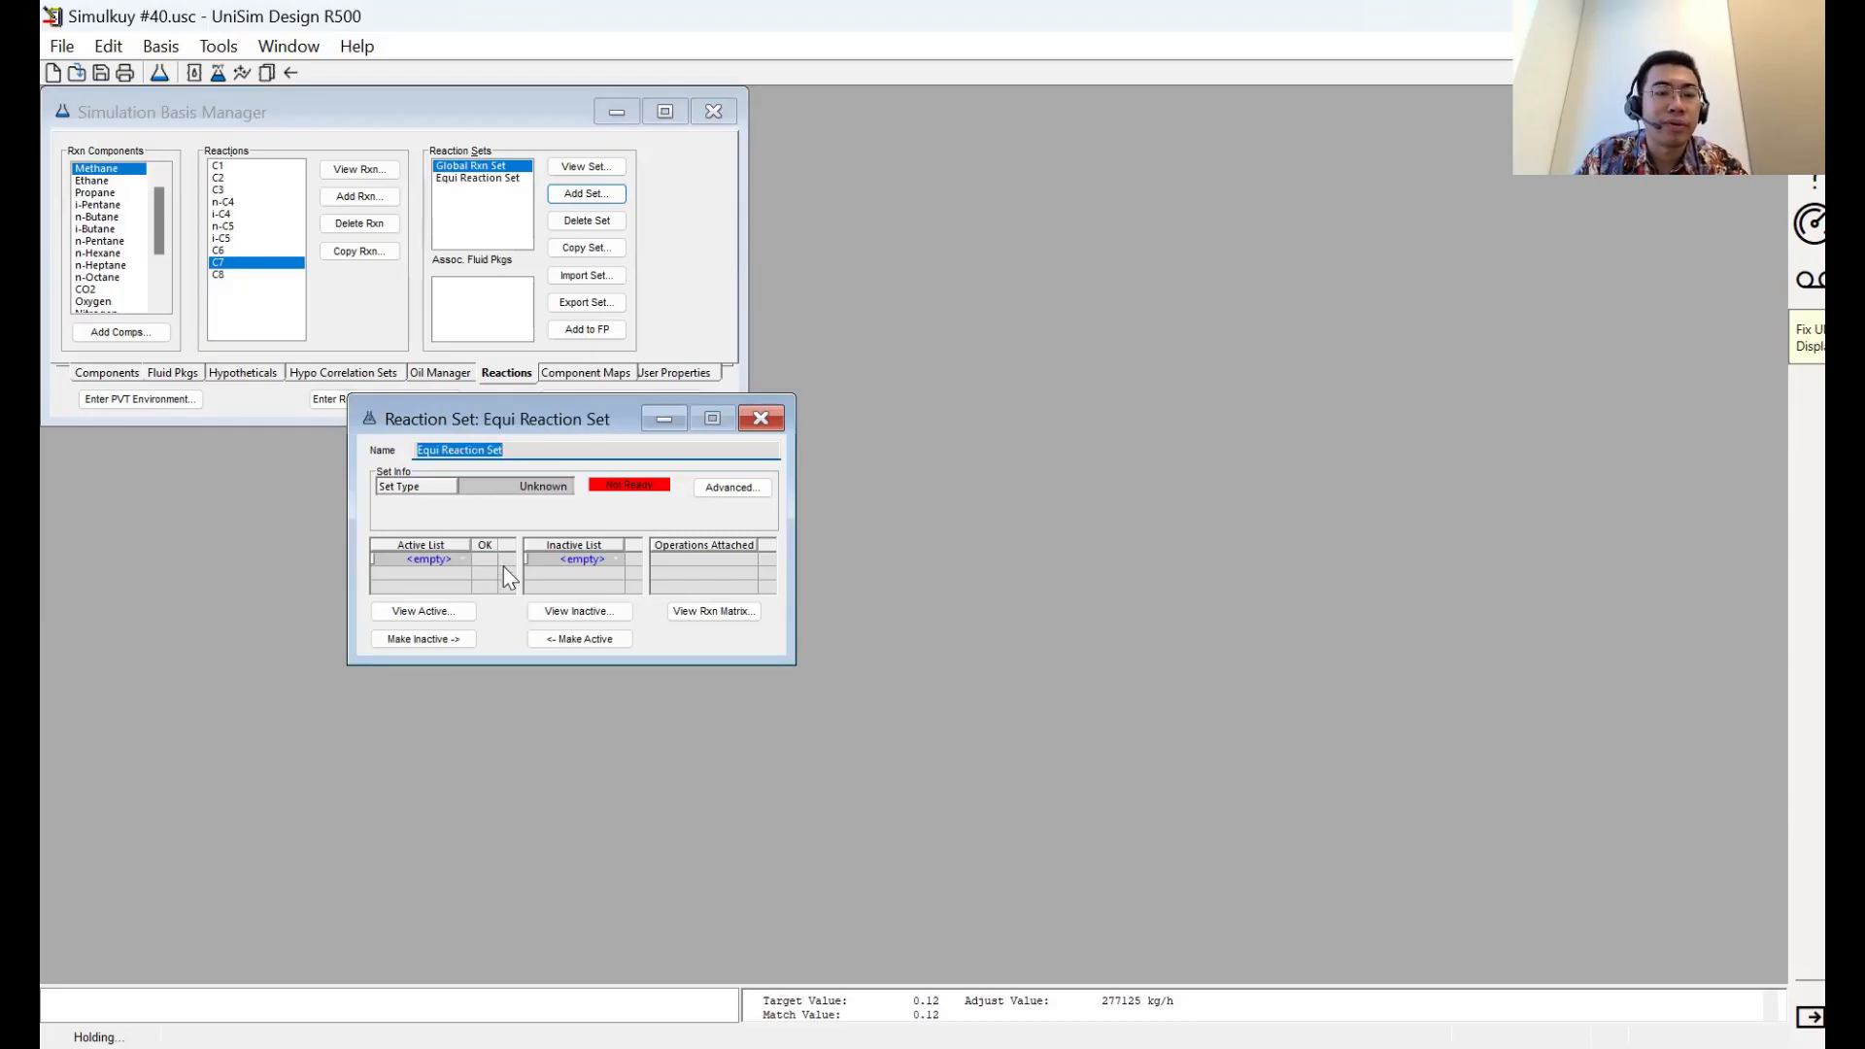
Fill the active list of Equi Reaction Set with all the reactions from C1 to C8, including the normal and iso C4 and C5 ones
{"action": "left_click", "coordinate": [424, 611]}
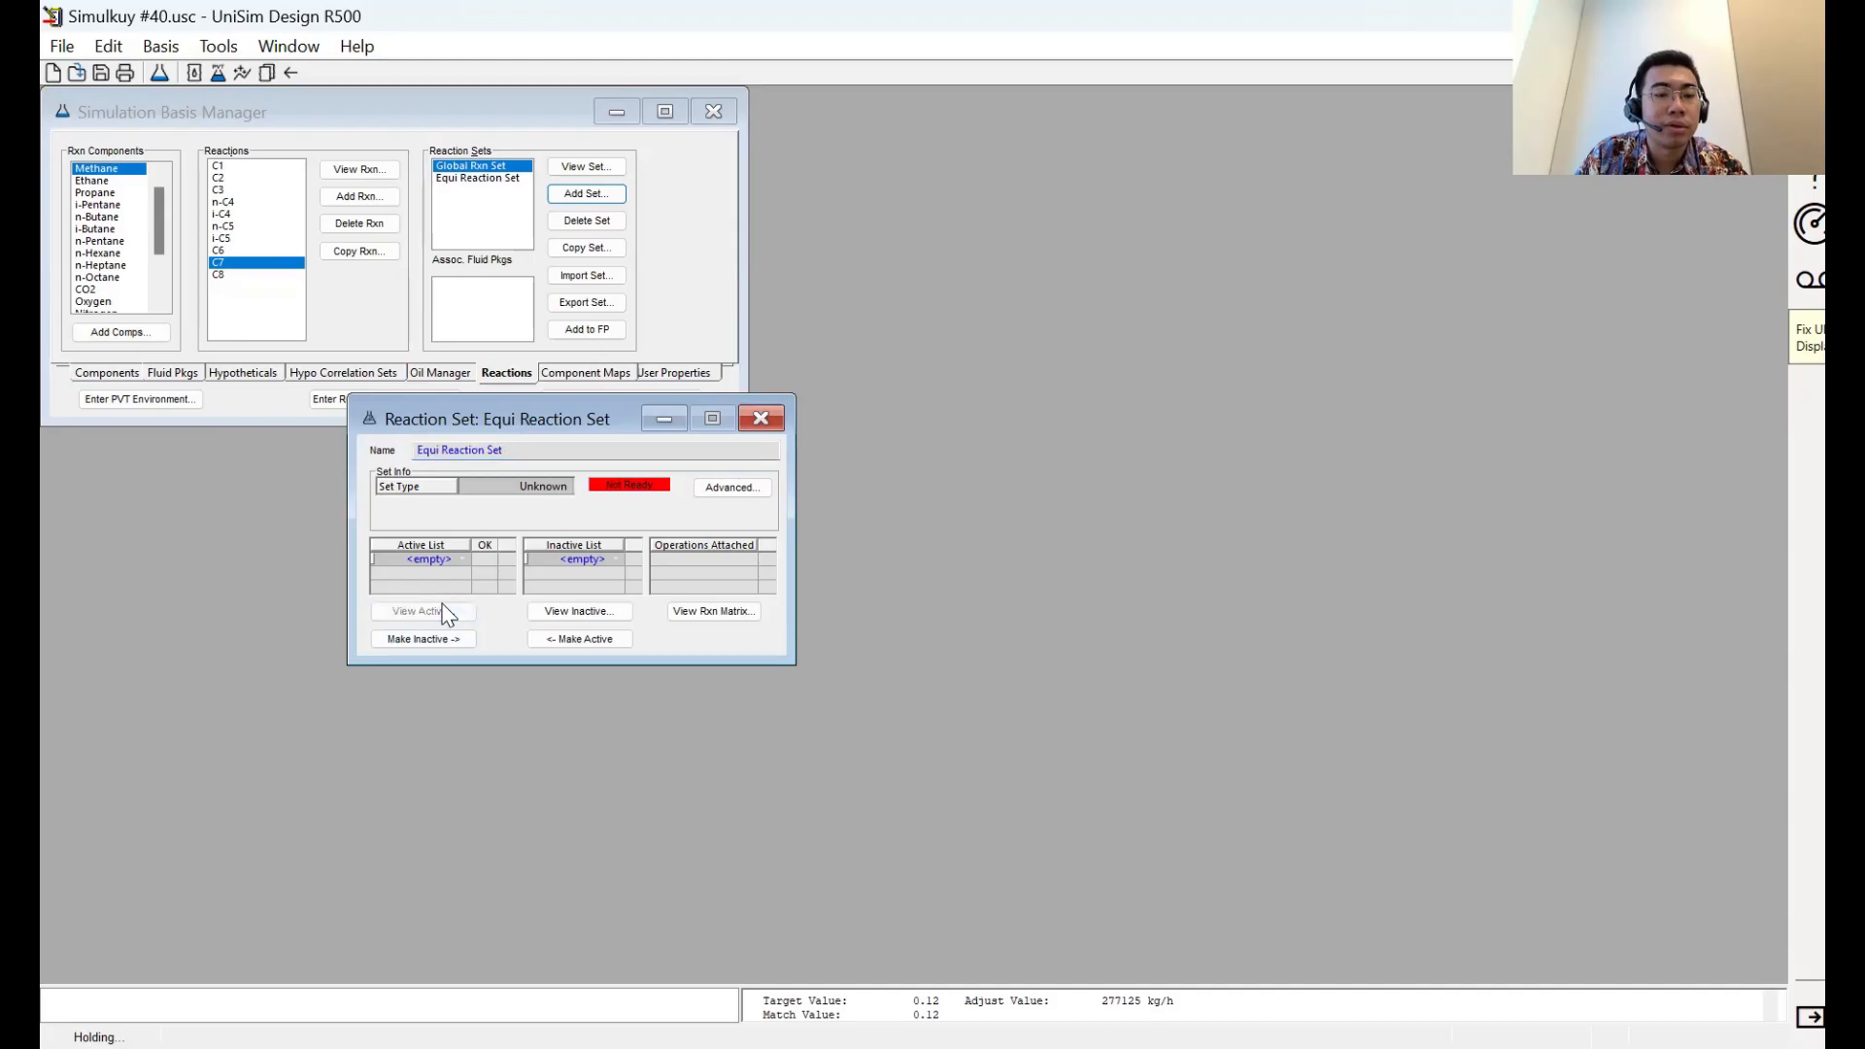
{"action": "left_click", "coordinate": [462, 561]}
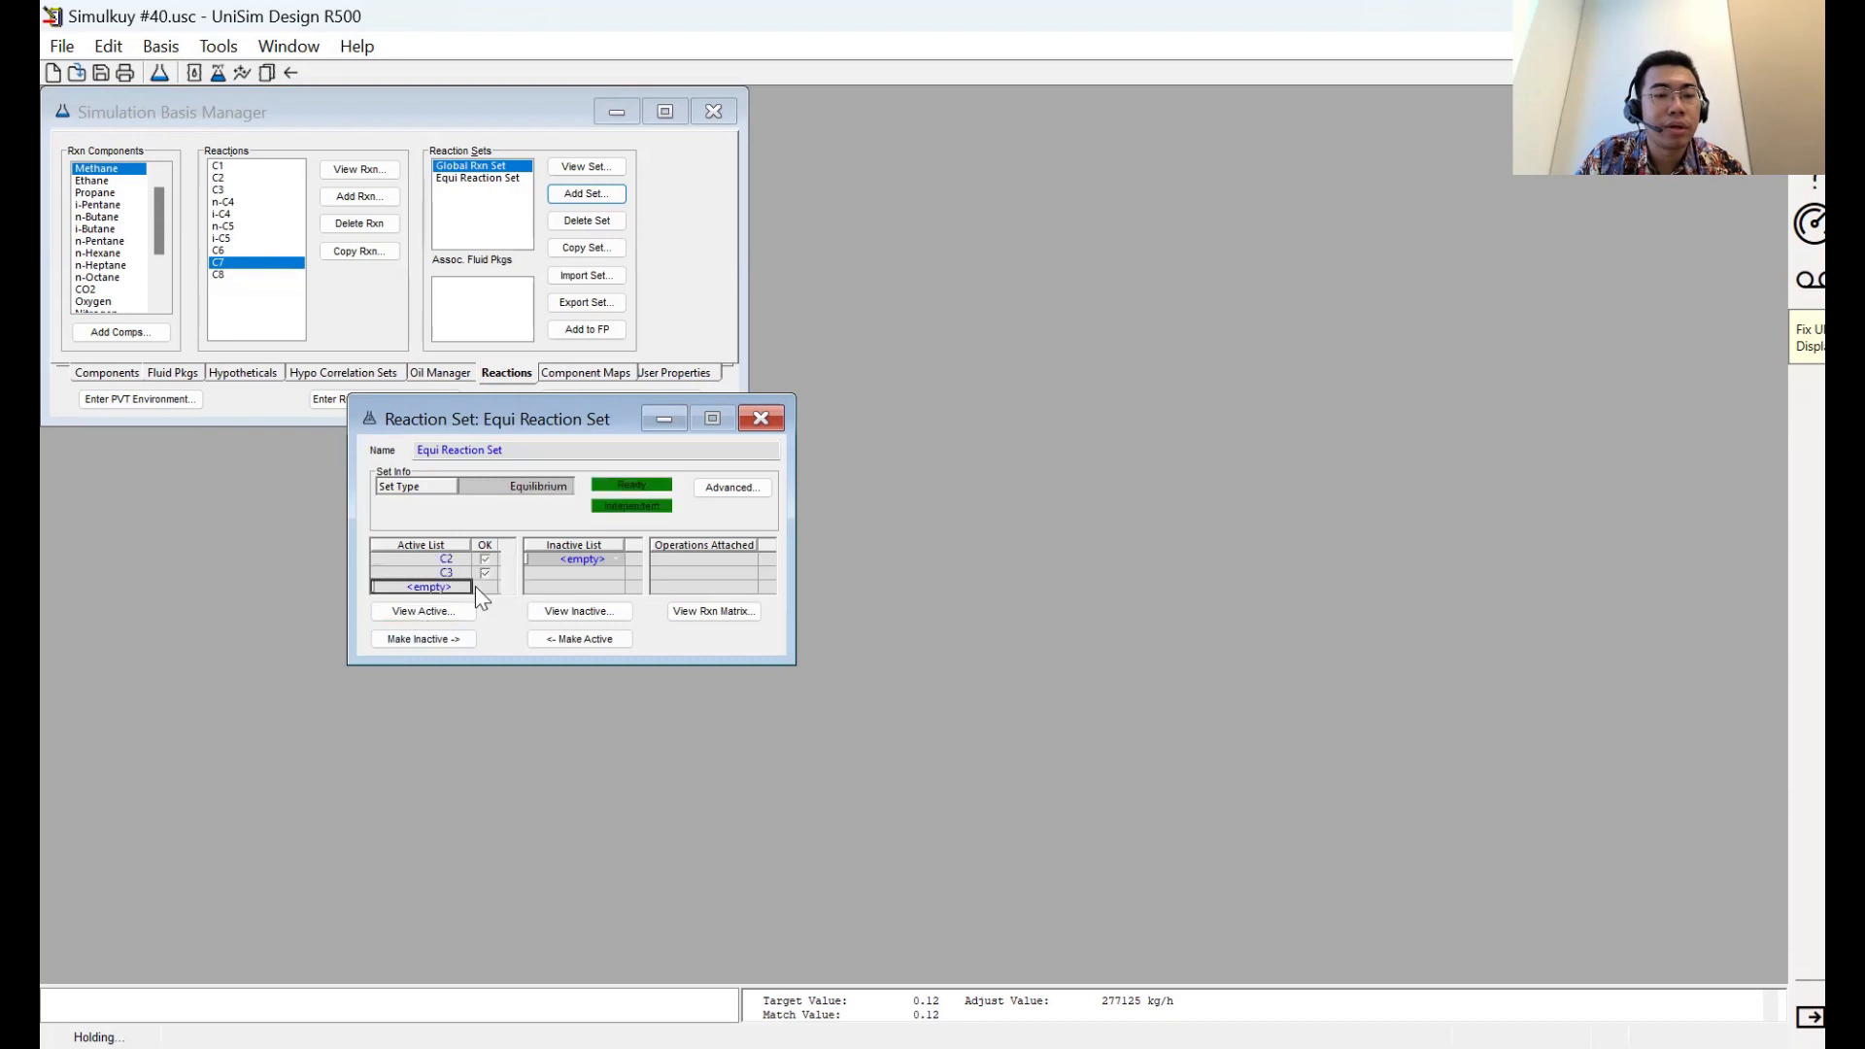
{"action": "left_click", "coordinate": [466, 590]}
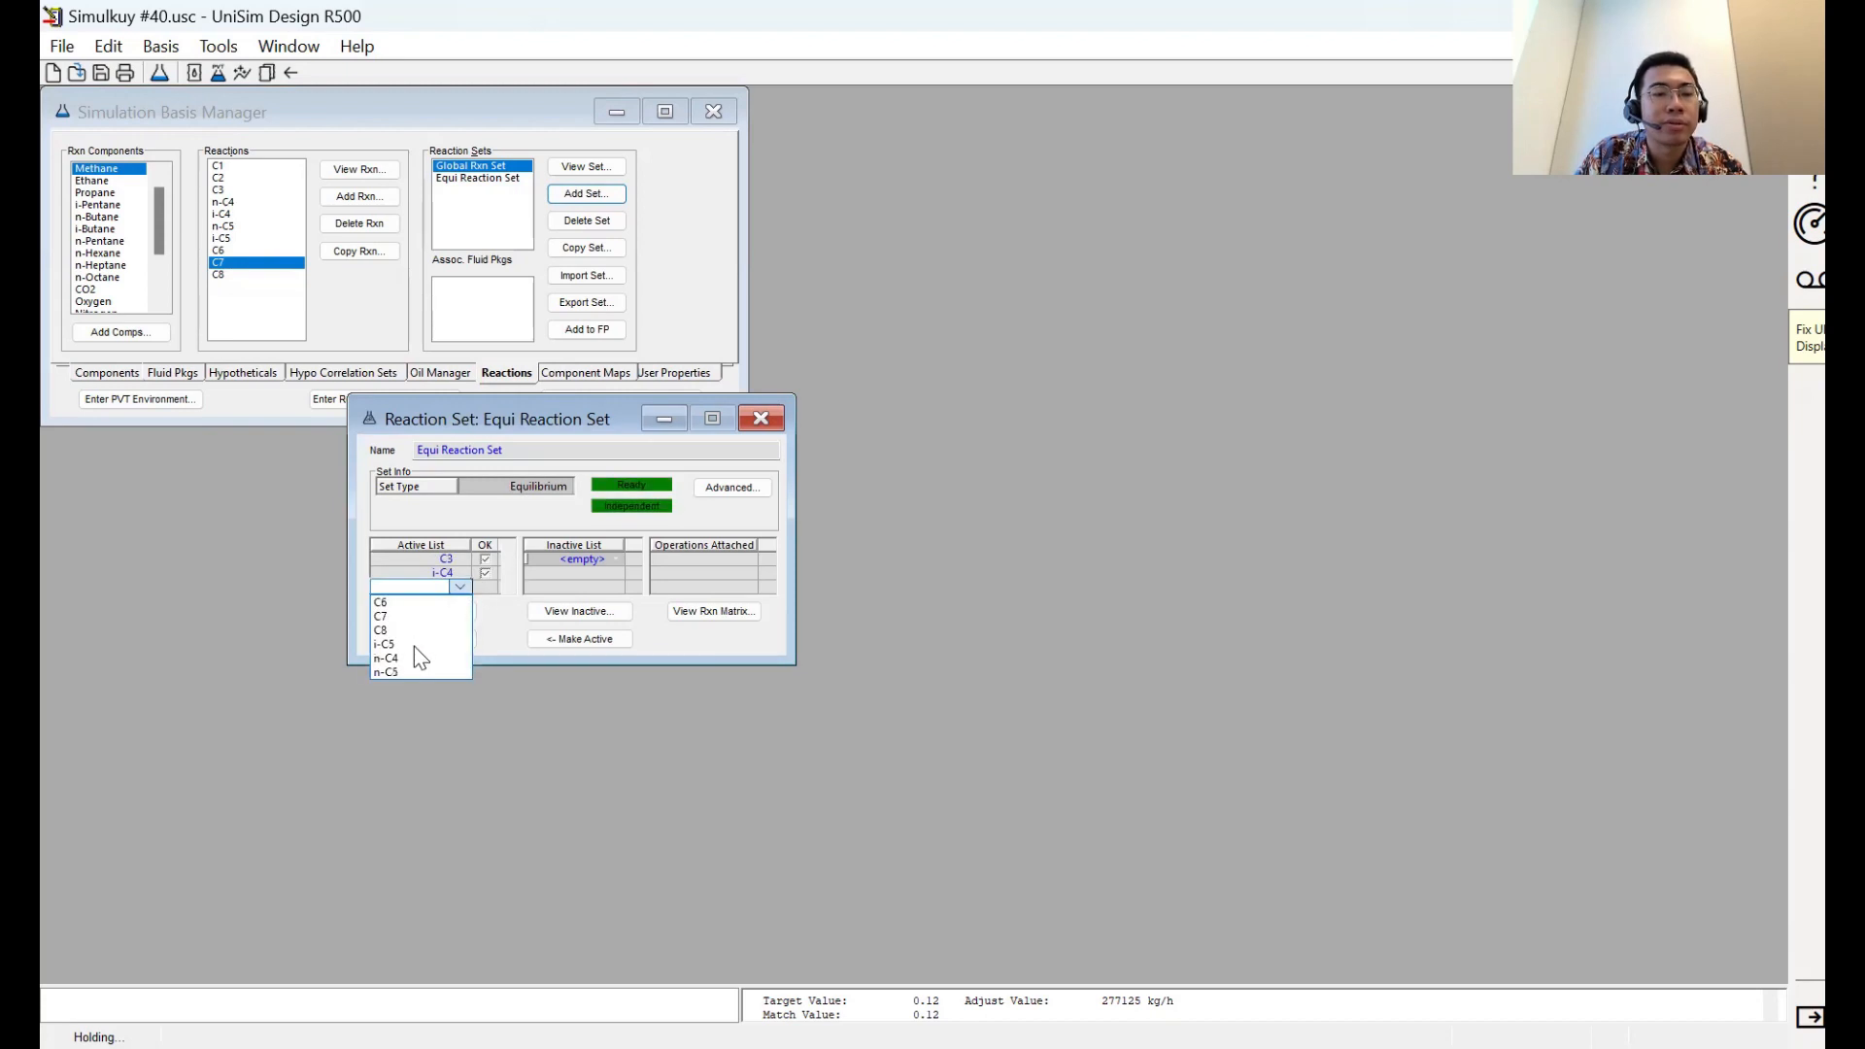
{"action": "left_click", "coordinate": [414, 645]}
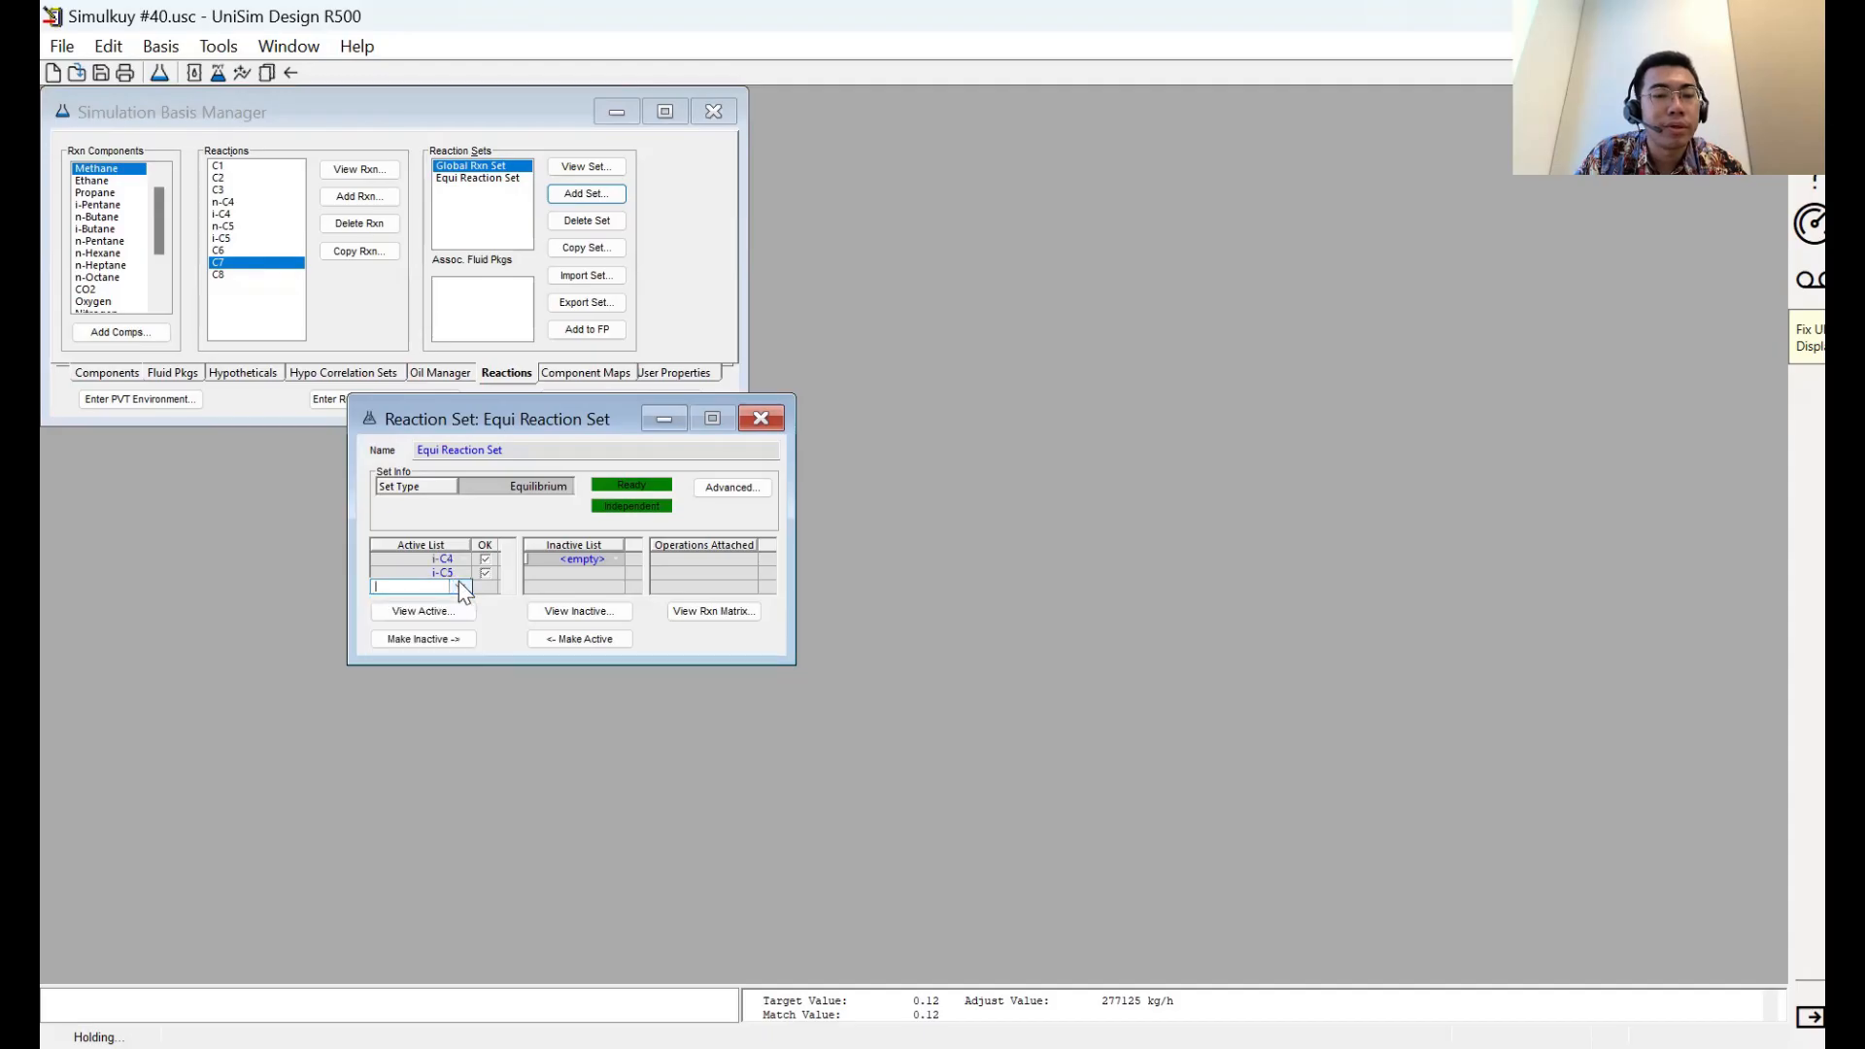
{"action": "left_click", "coordinate": [461, 585]}
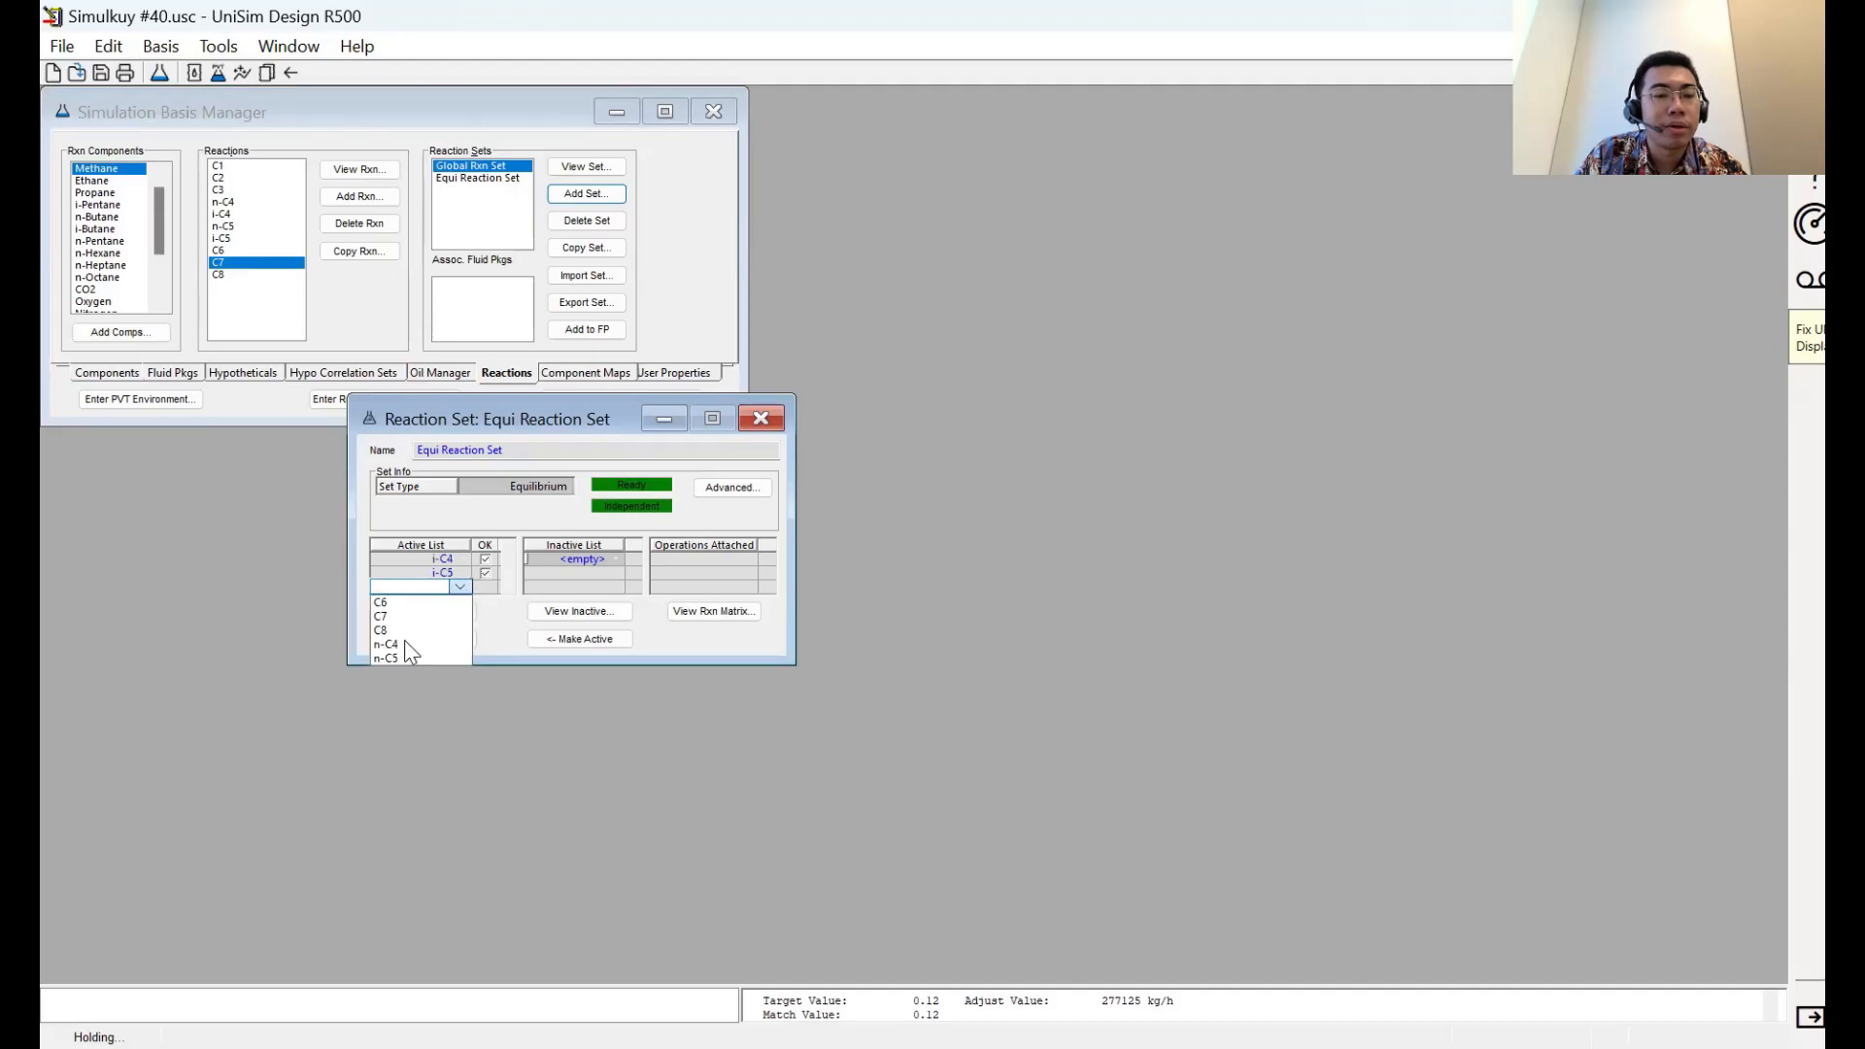
{"action": "left_click", "coordinate": [462, 589]}
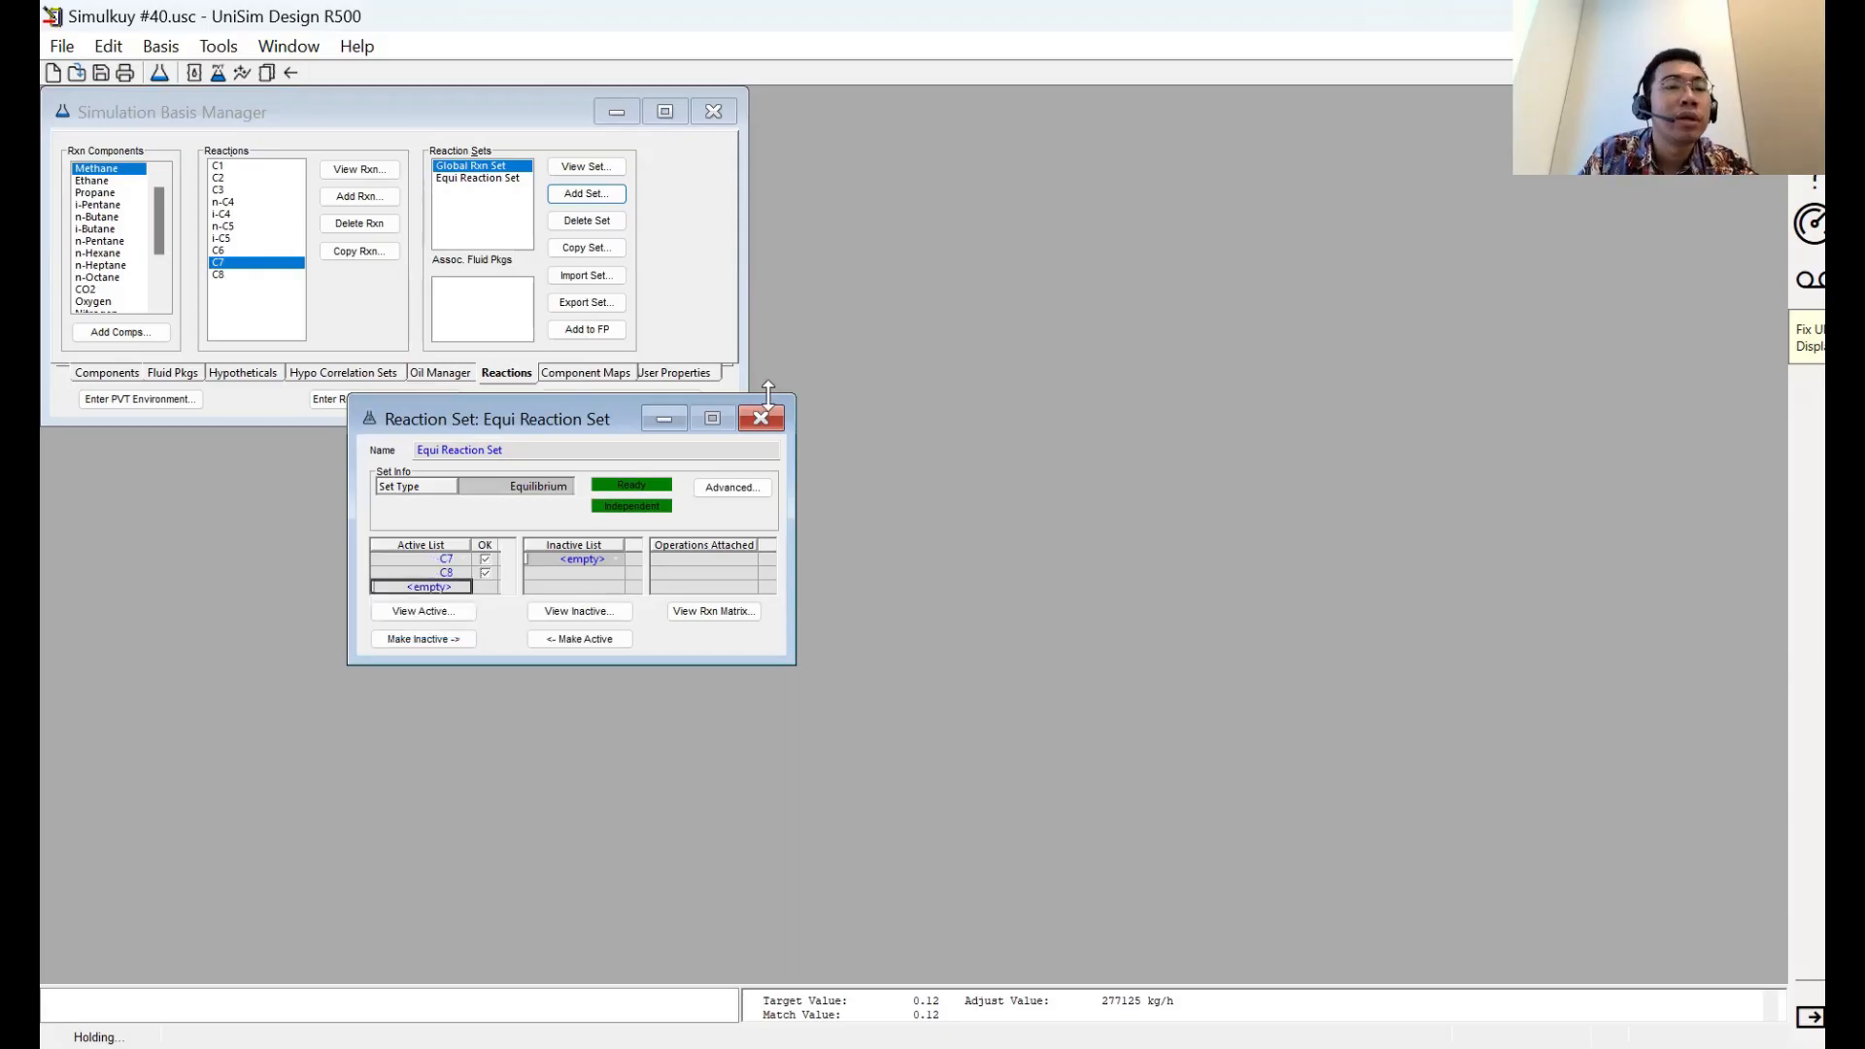
Add the Global Rxn Set to the Peng-Robinson fluid package PR
{"action": "left_click", "coordinate": [587, 329]}
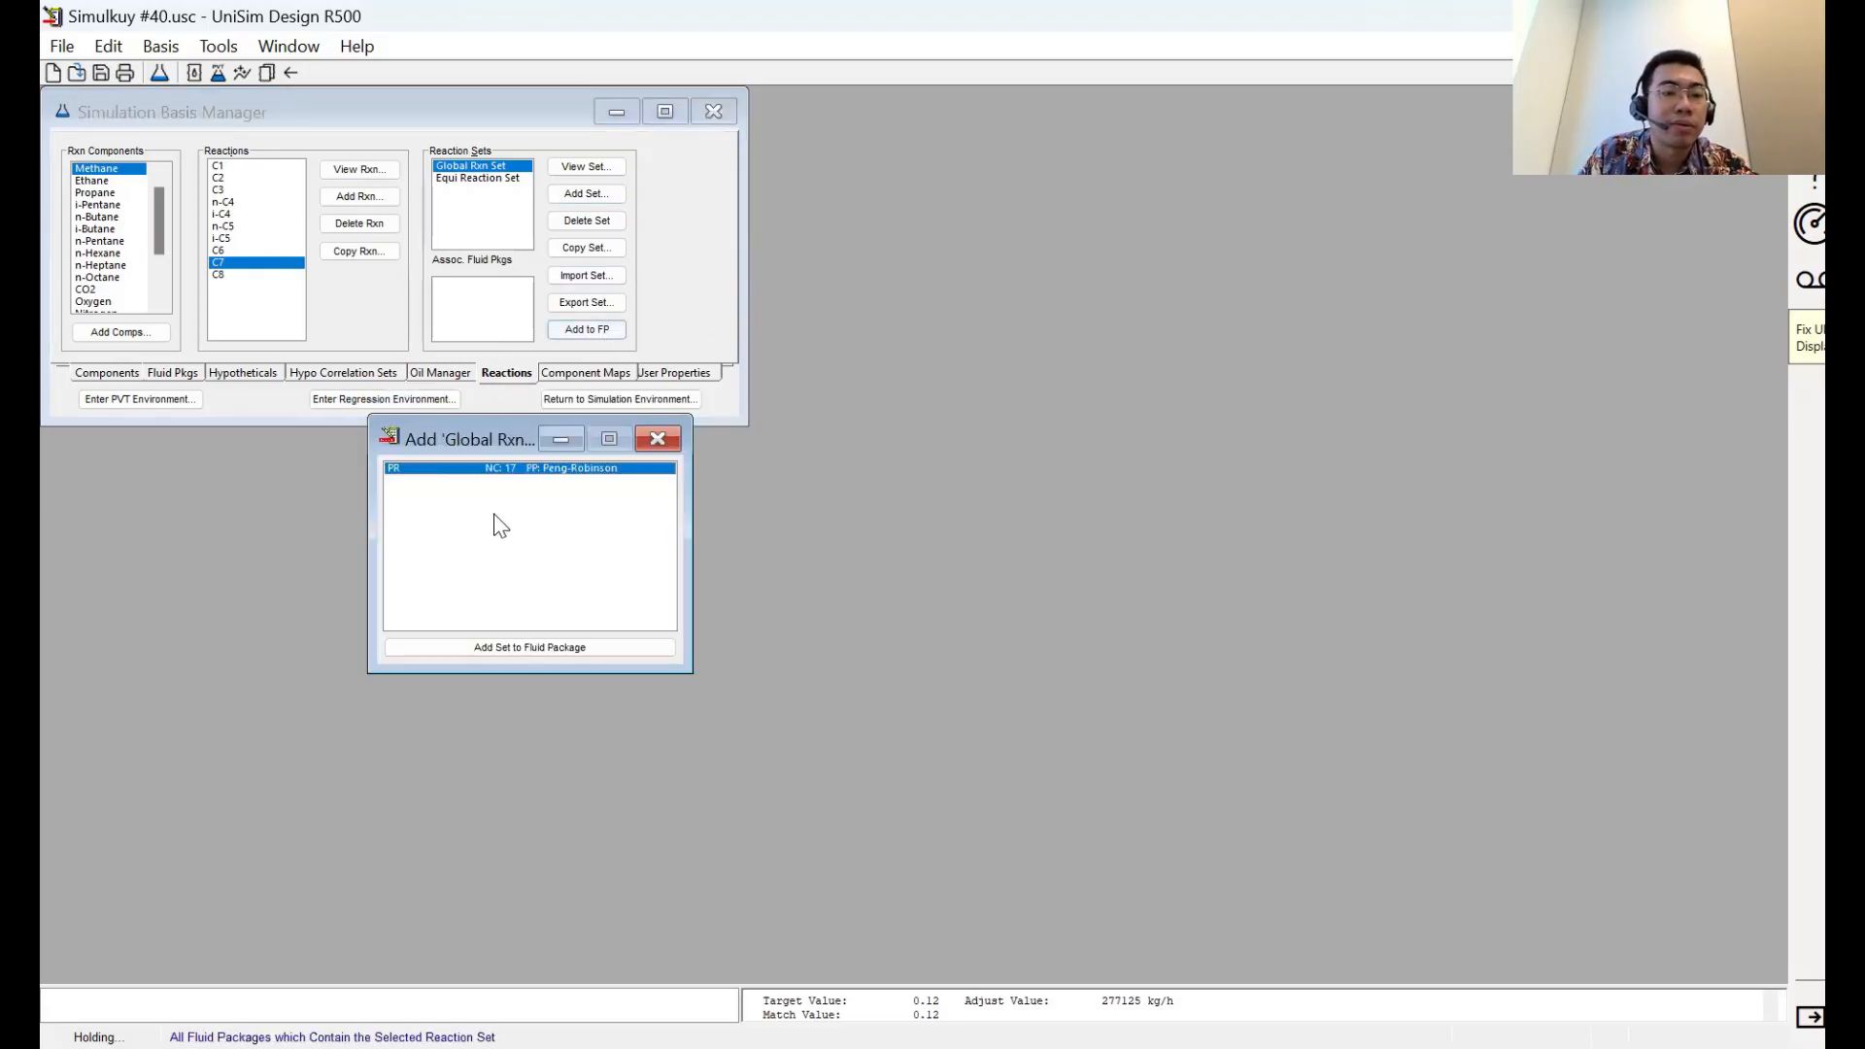
{"action": "left_click", "coordinate": [509, 647]}
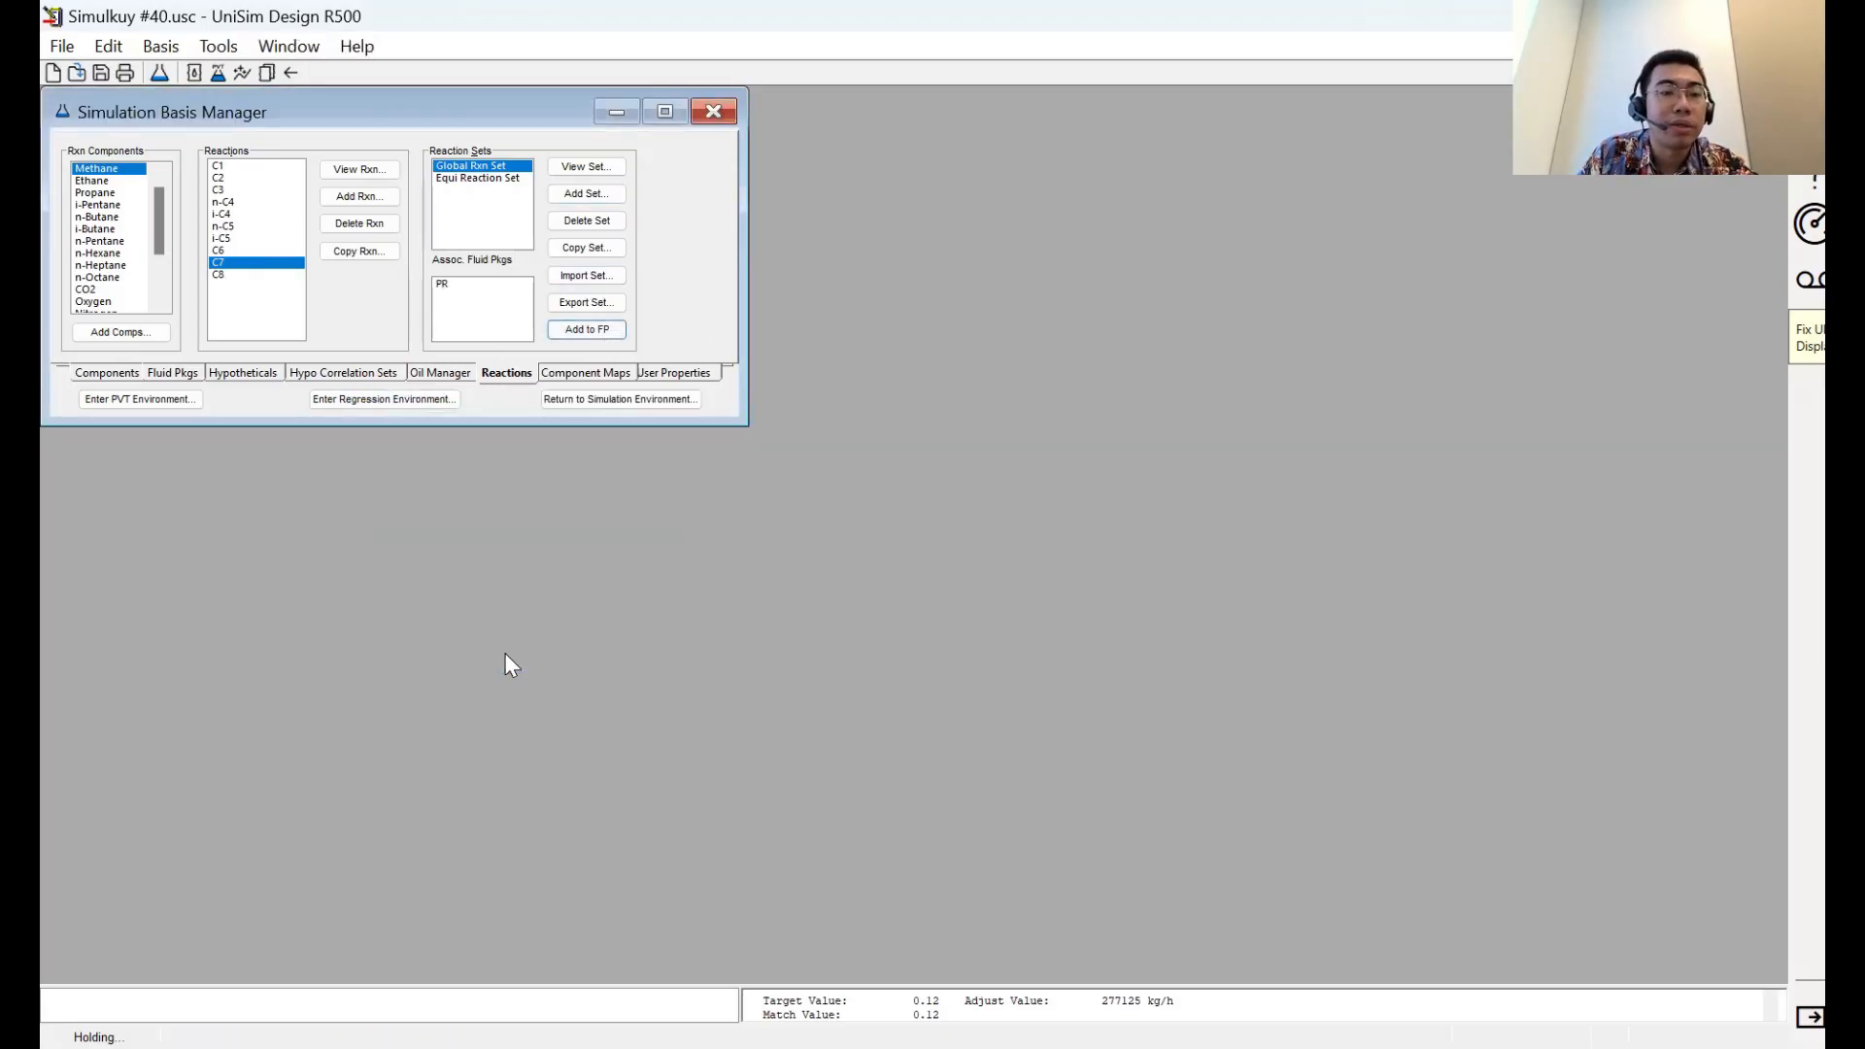
Select the Equi Reaction Set and return to the simulation environment
{"action": "left_click", "coordinate": [442, 290]}
{"action": "left_click", "coordinate": [477, 178]}
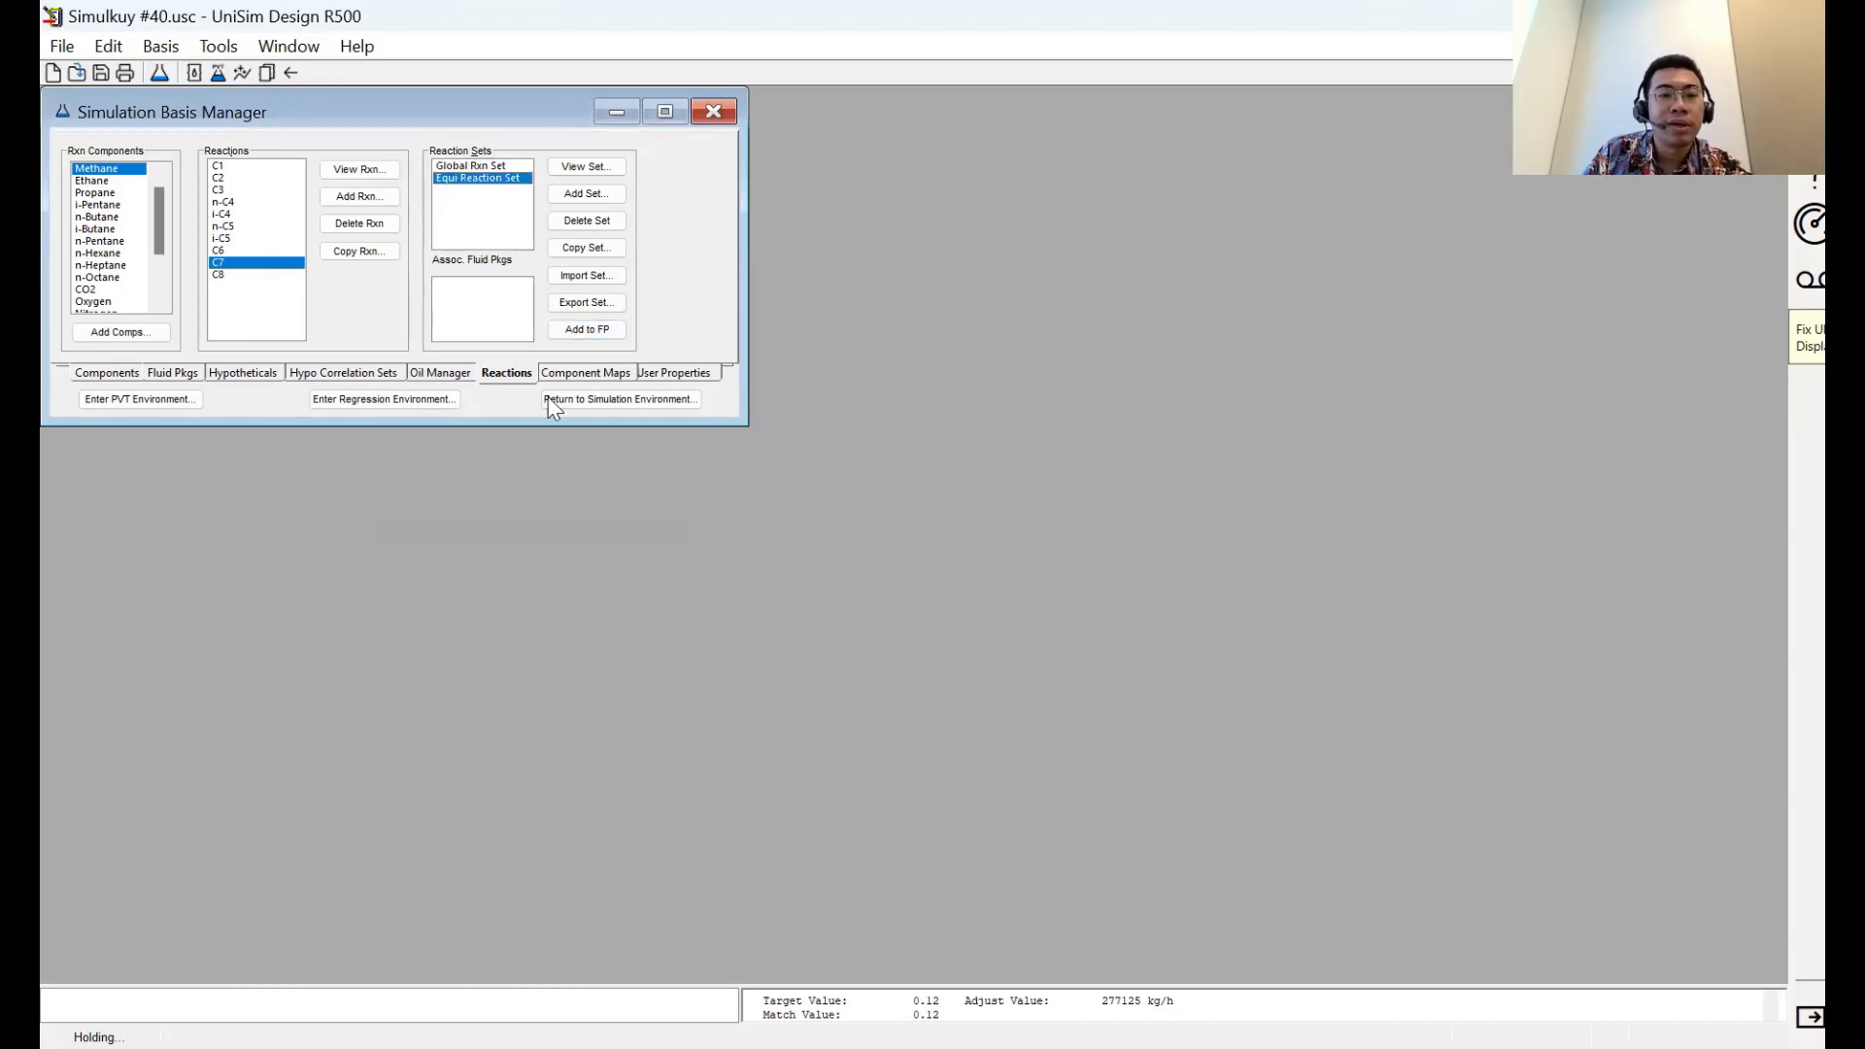
{"action": "left_click", "coordinate": [564, 398]}
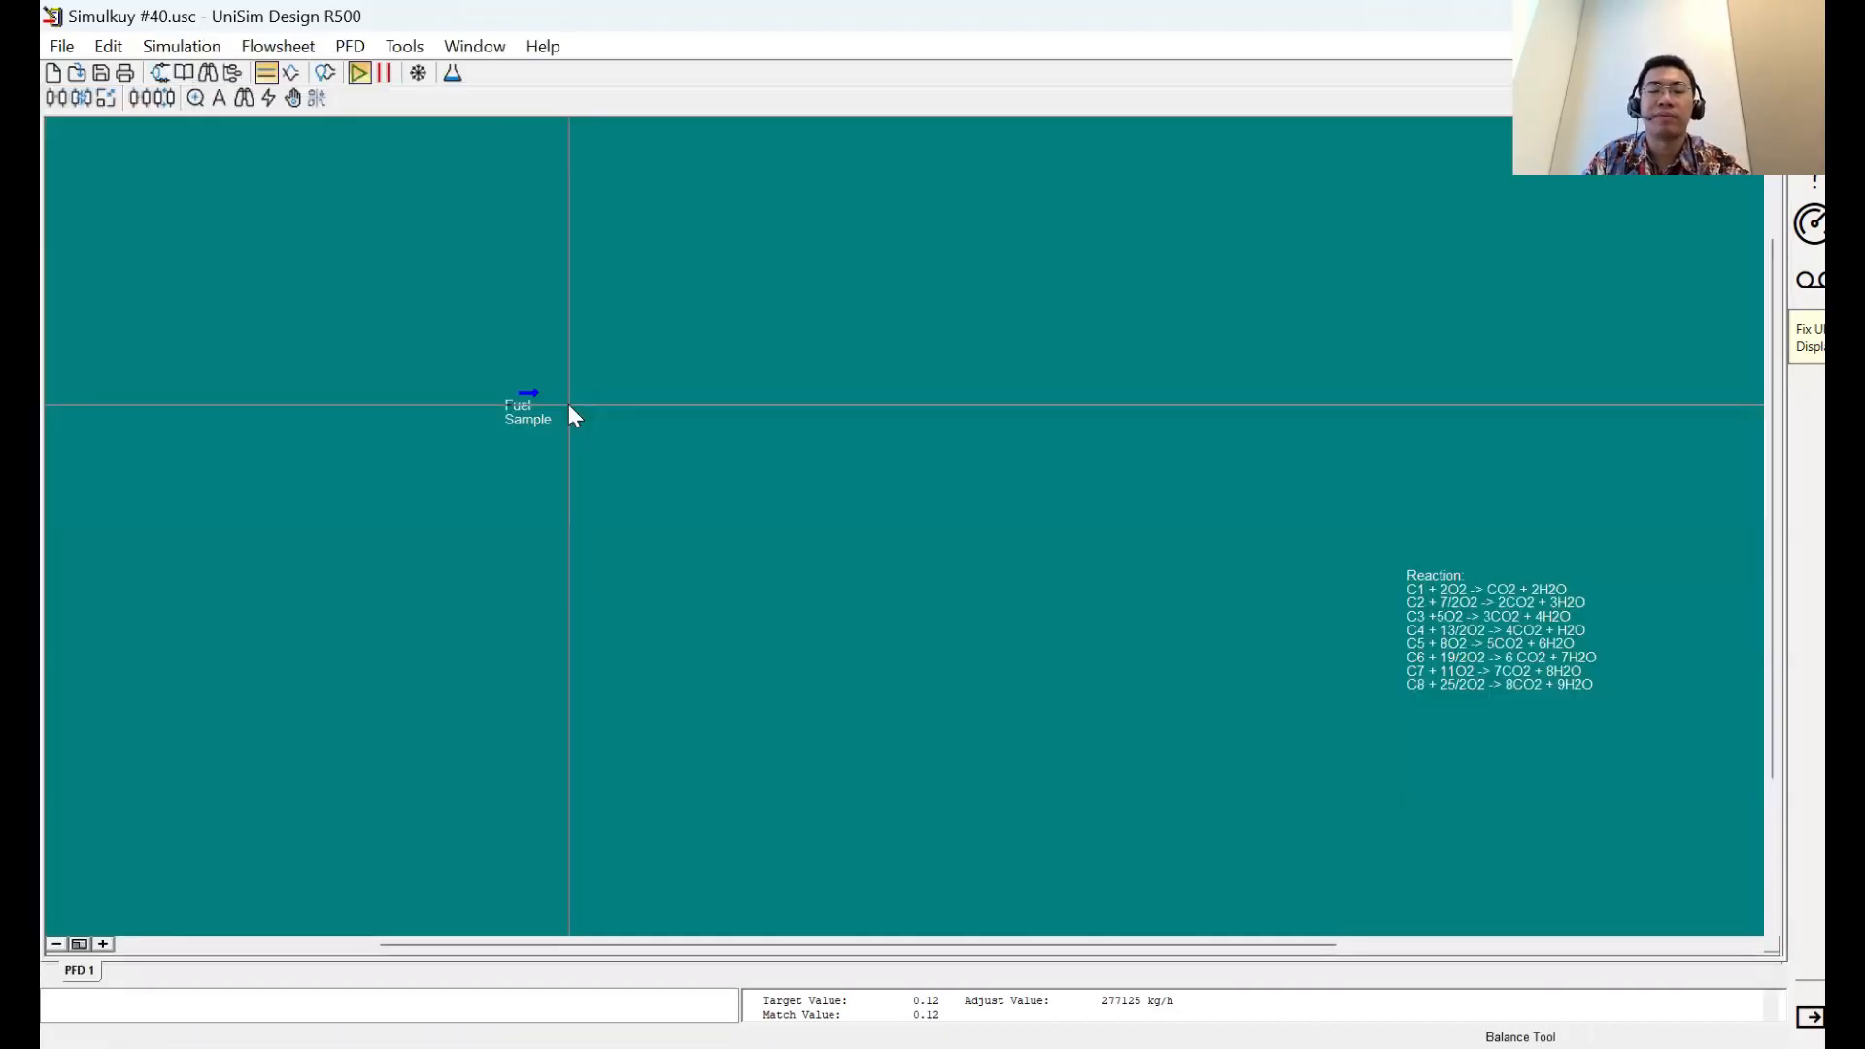
Examine the Fuel Sample stream's mole-fraction composition and its conditions, including pressure and mass flow
{"action": "scroll", "coordinate": [738, 399], "scroll_direction": "up", "scroll_amount": 1}
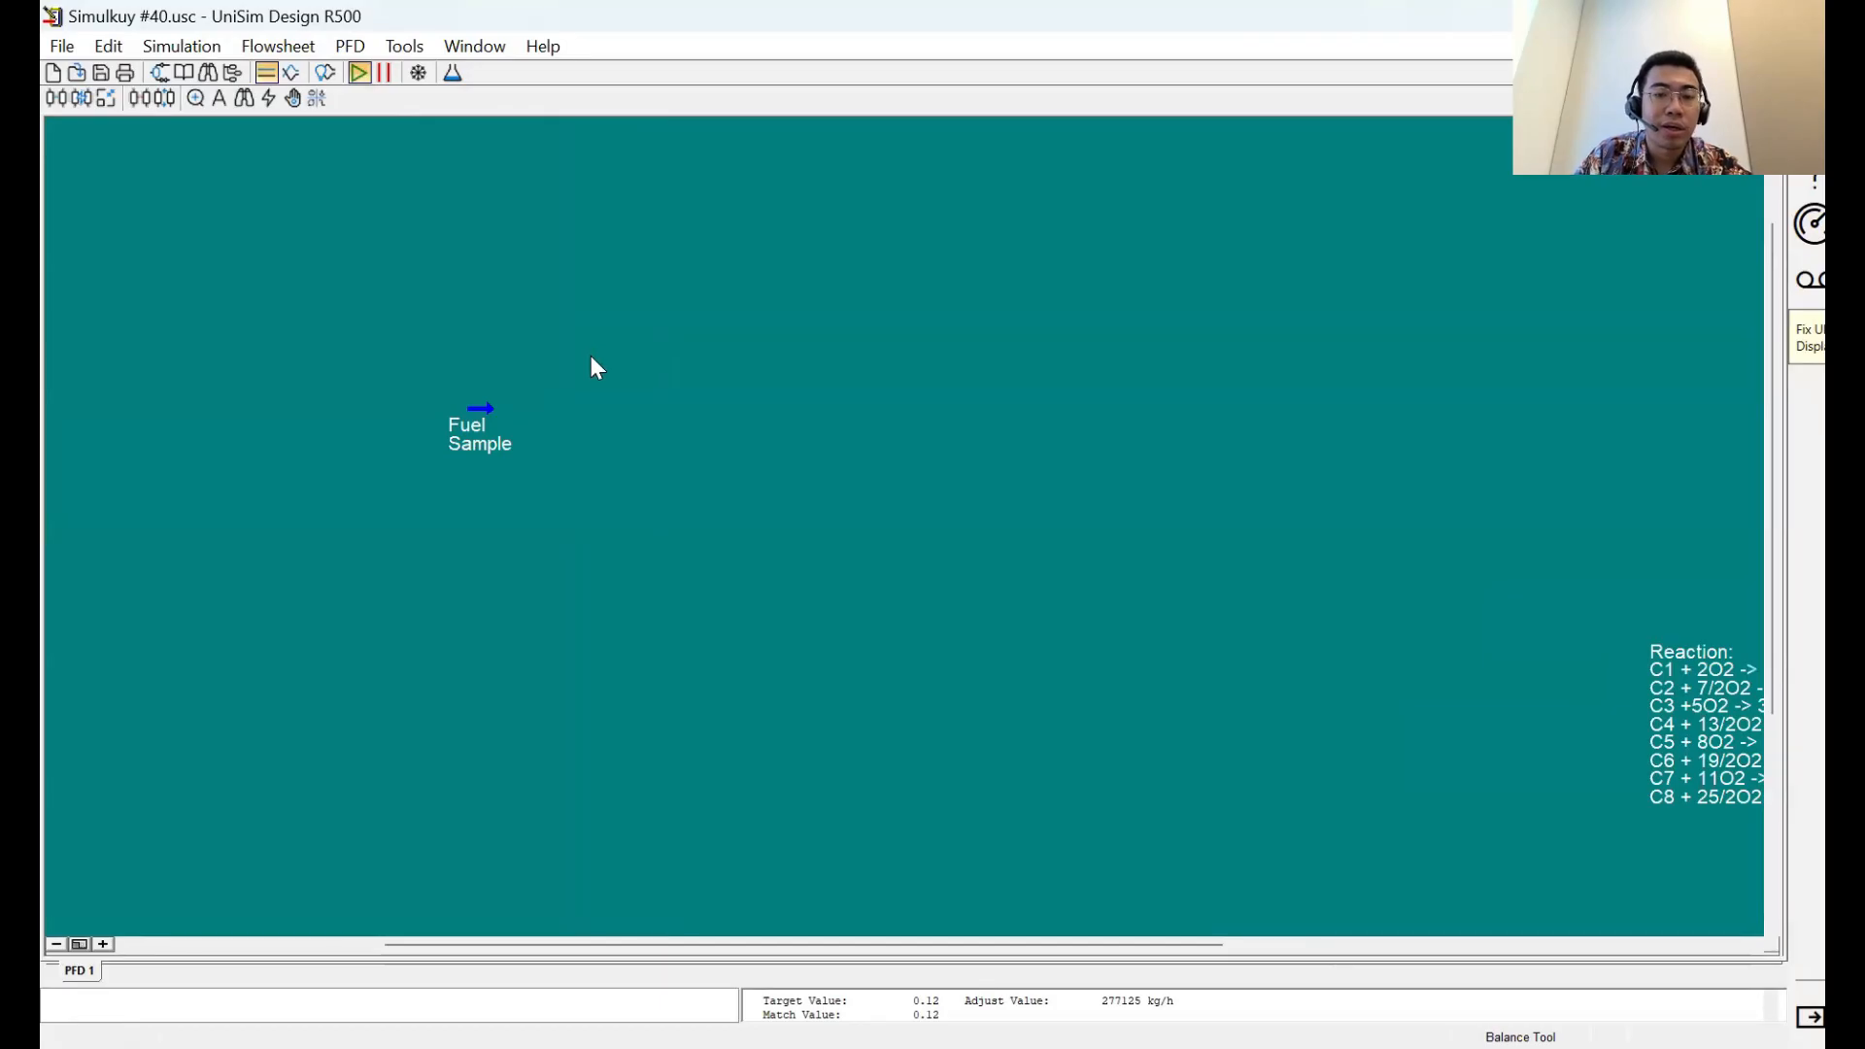
{"action": "scroll", "coordinate": [521, 387], "scroll_direction": "down", "scroll_amount": 2}
{"action": "scroll", "coordinate": [517, 370], "scroll_direction": "up", "scroll_amount": 1}
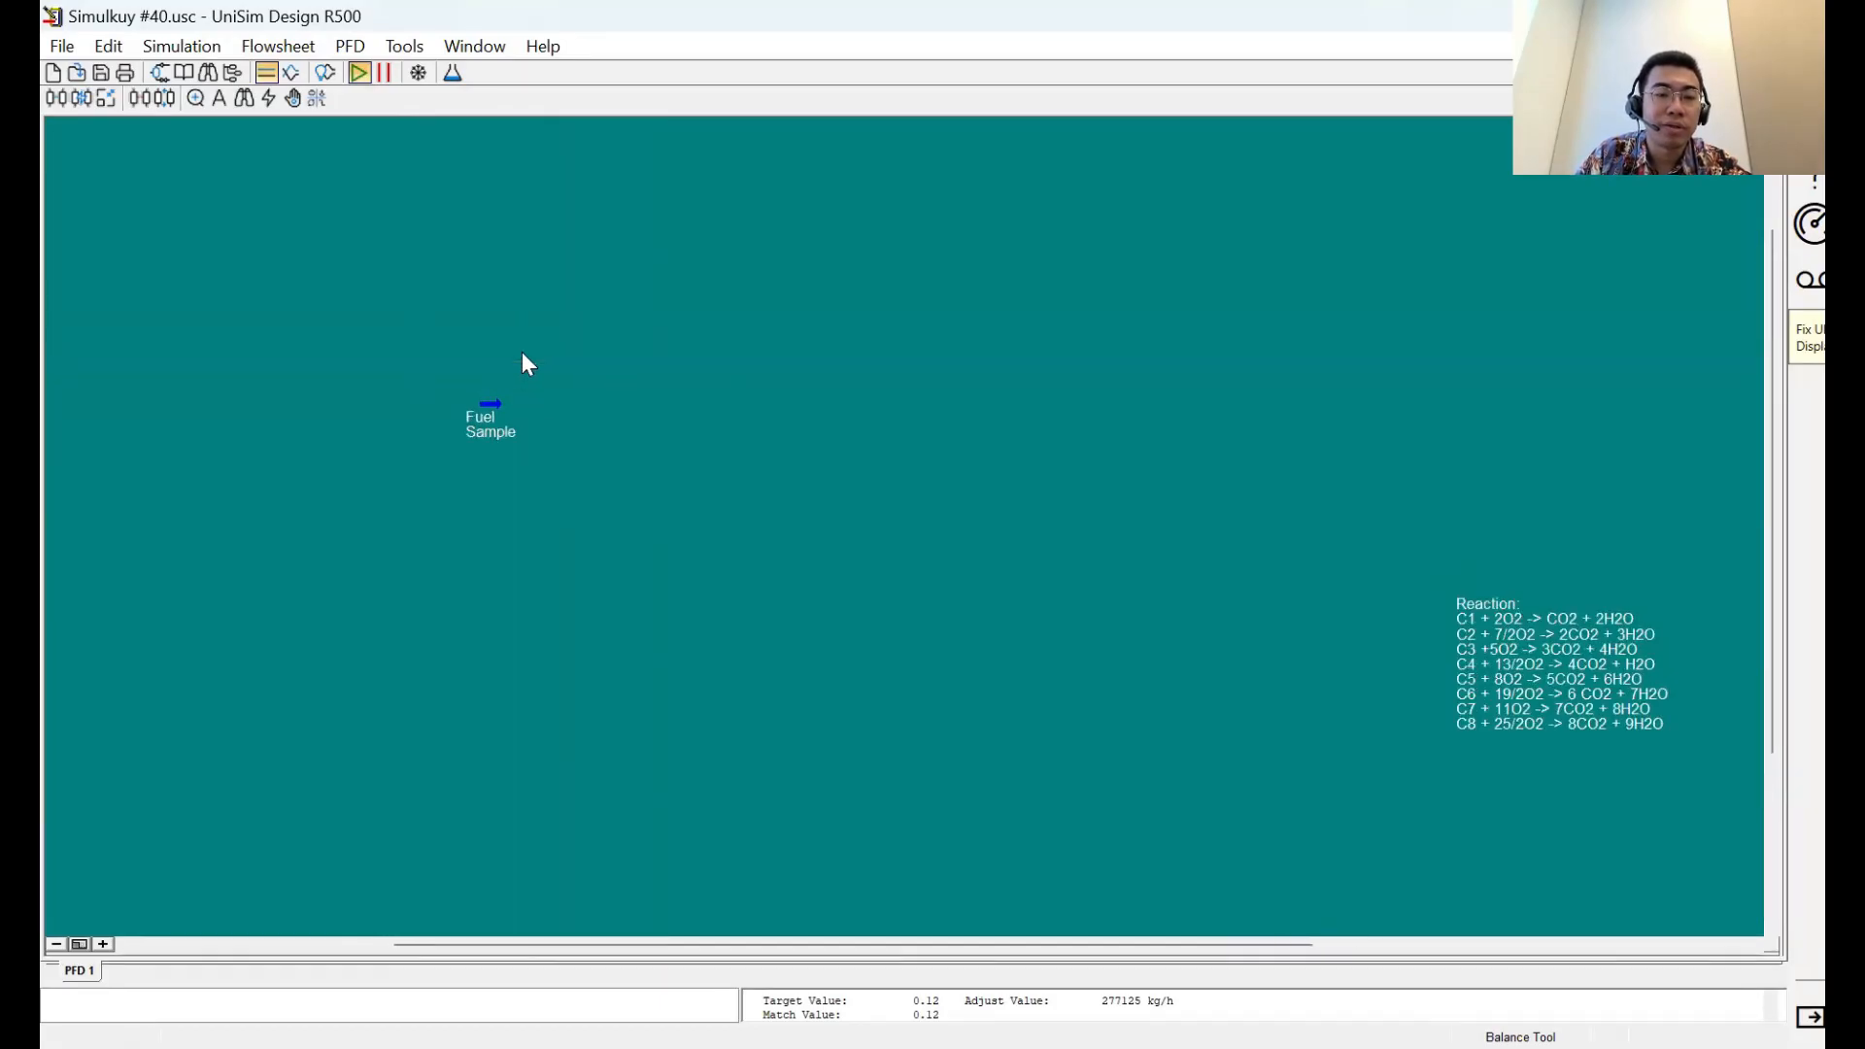
{"action": "double_click", "coordinate": [482, 408]}
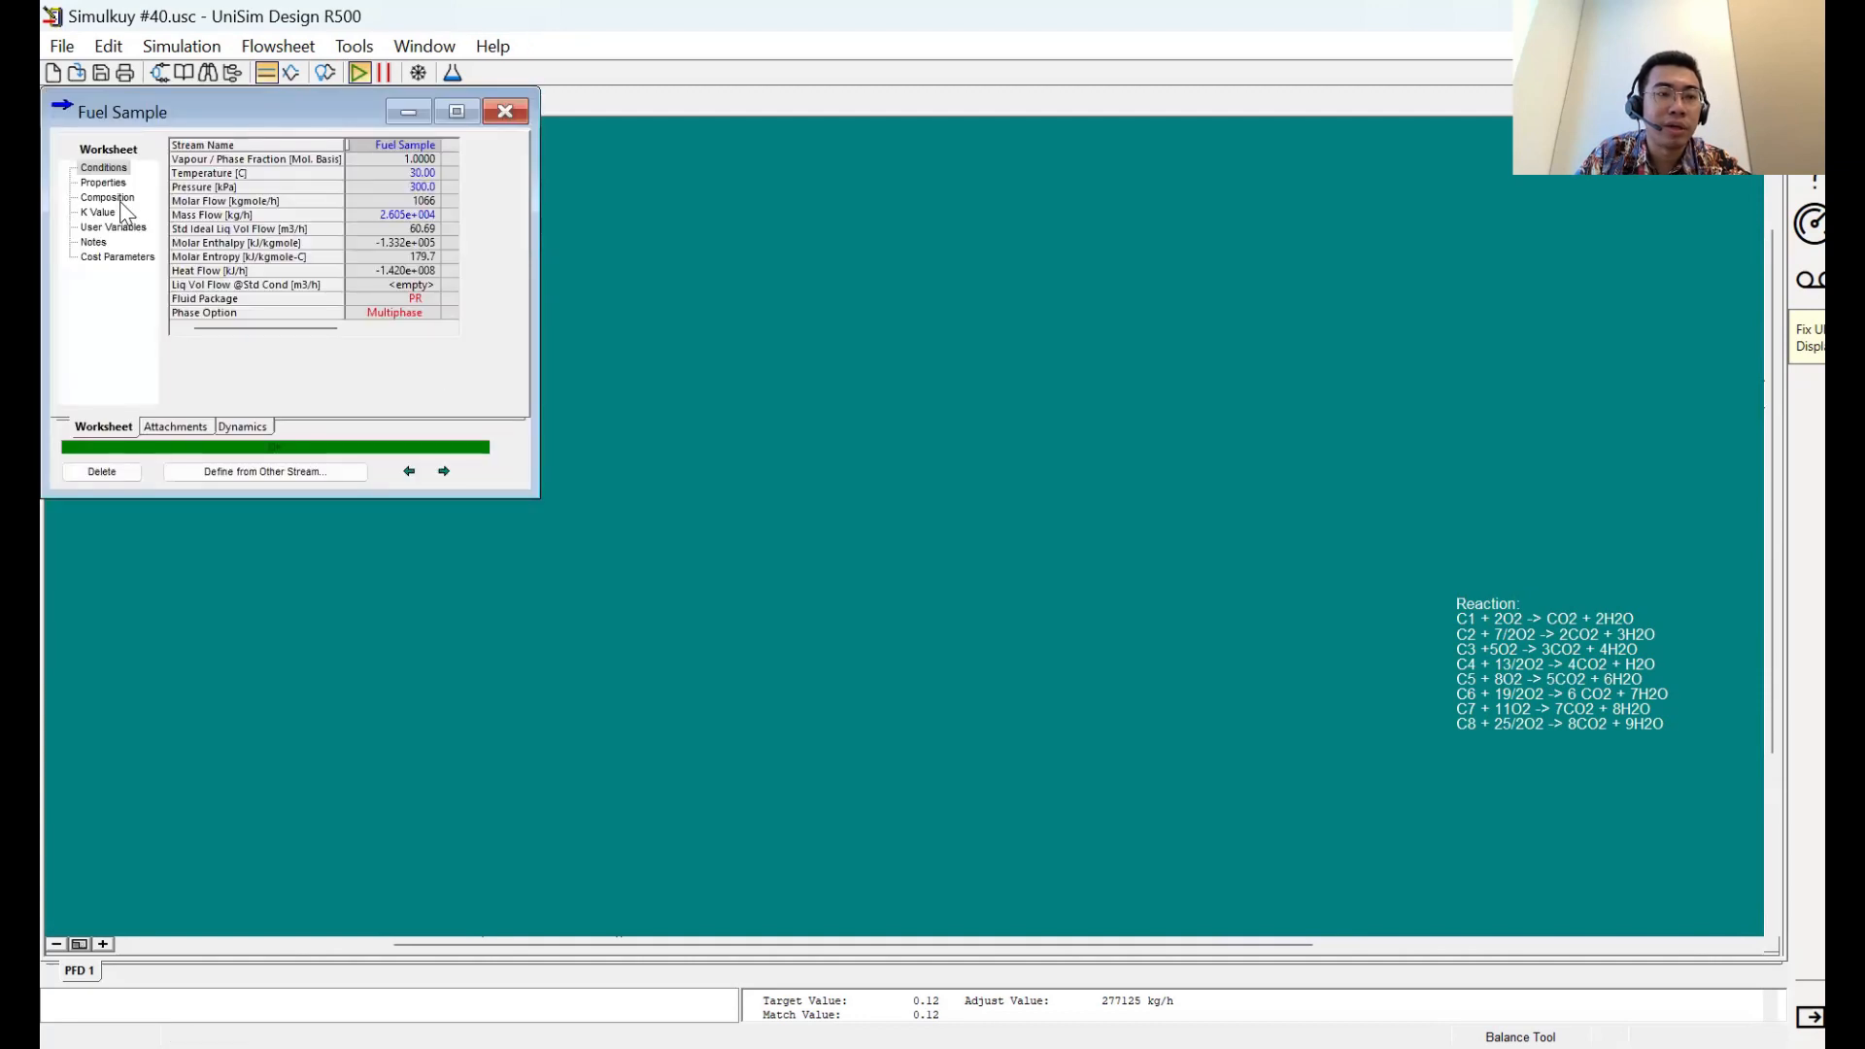
{"action": "left_click", "coordinate": [115, 198]}
{"action": "left_click", "coordinate": [406, 205]}
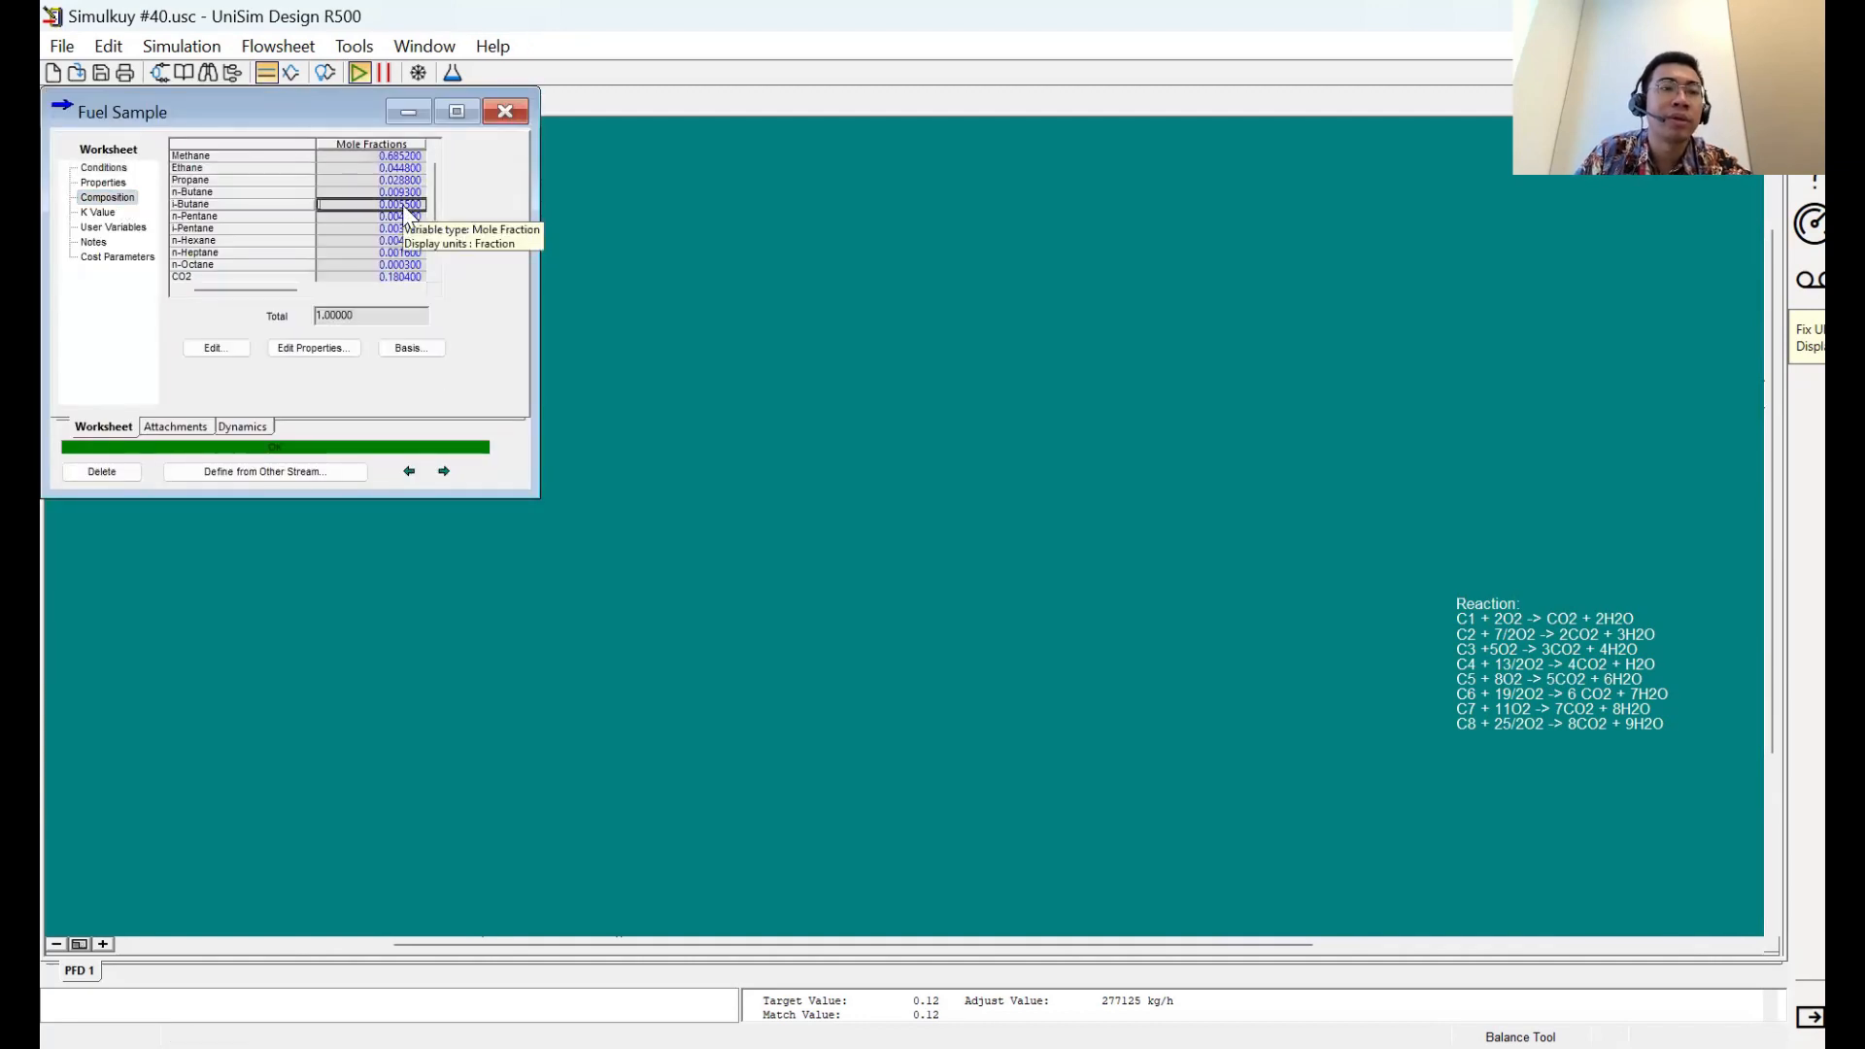
{"action": "scroll", "coordinate": [429, 196], "scroll_direction": "down", "scroll_amount": 1}
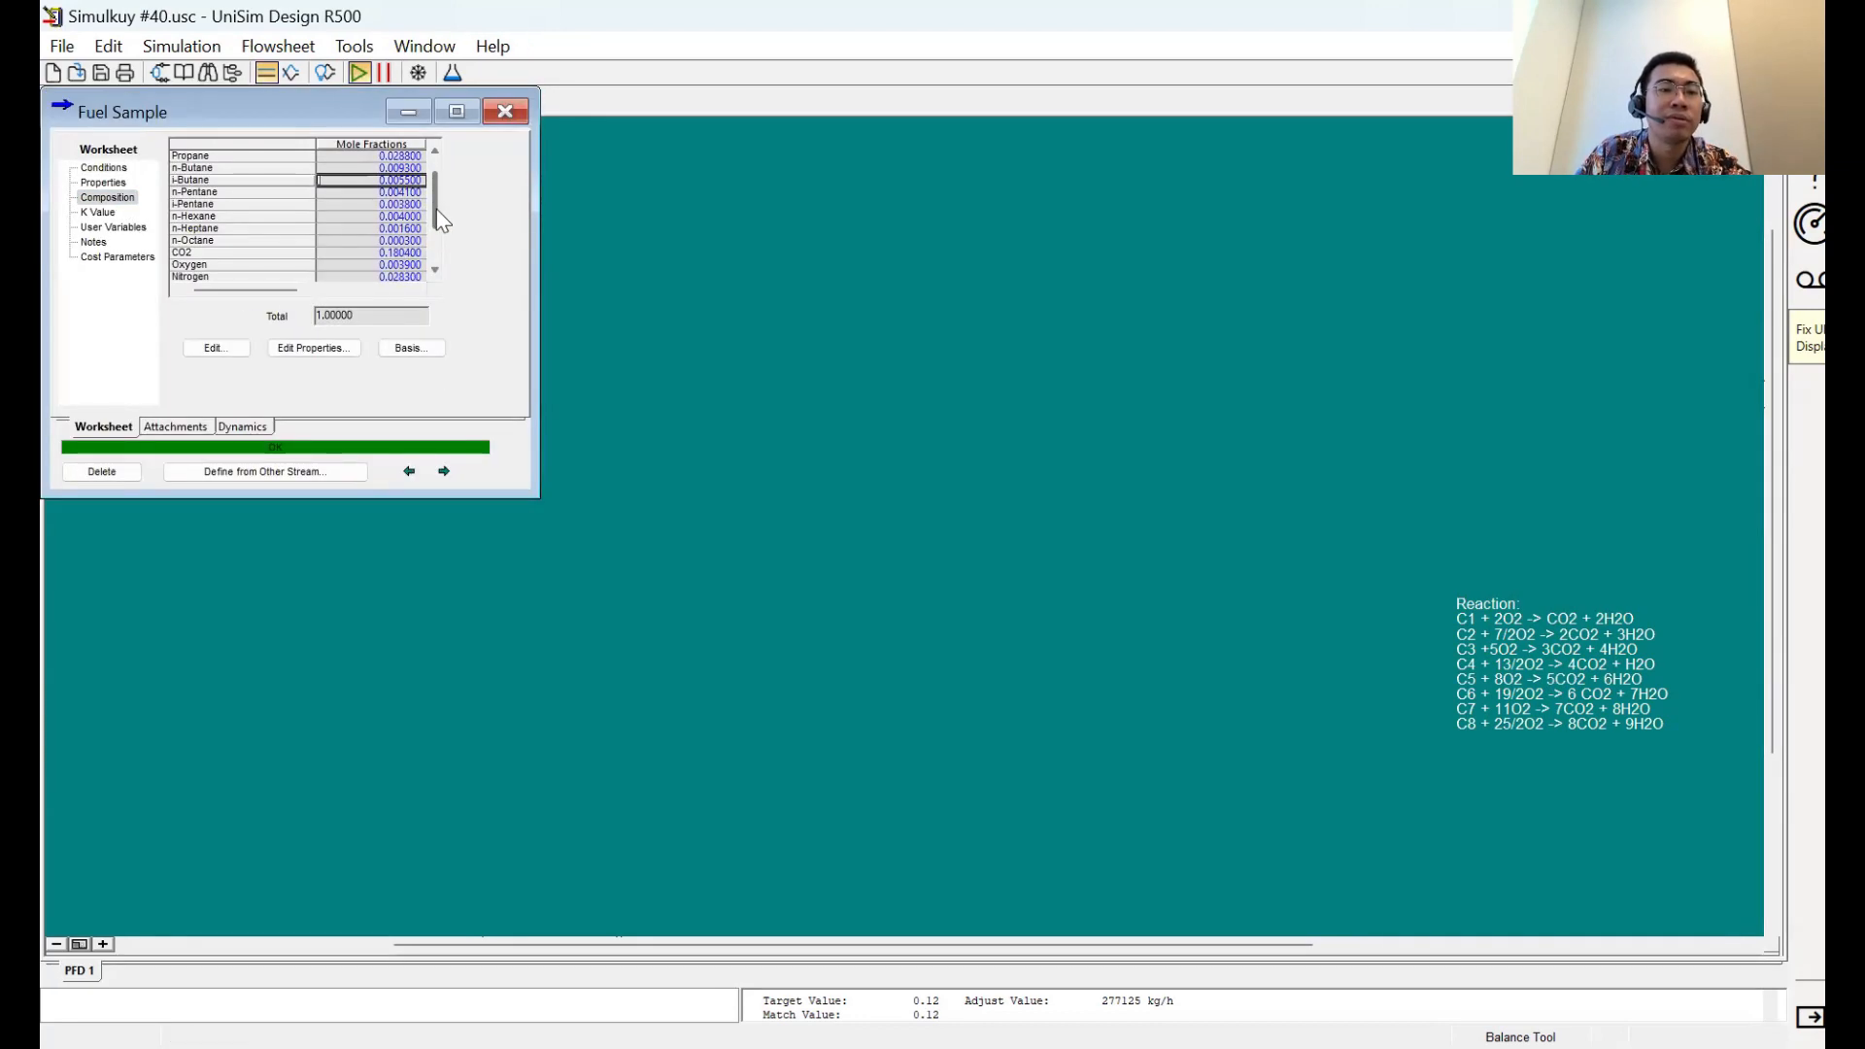
{"action": "left_click_drag", "start_coordinate": [436, 208], "coordinate": [423, 167]}
{"action": "left_click", "coordinate": [103, 167]}
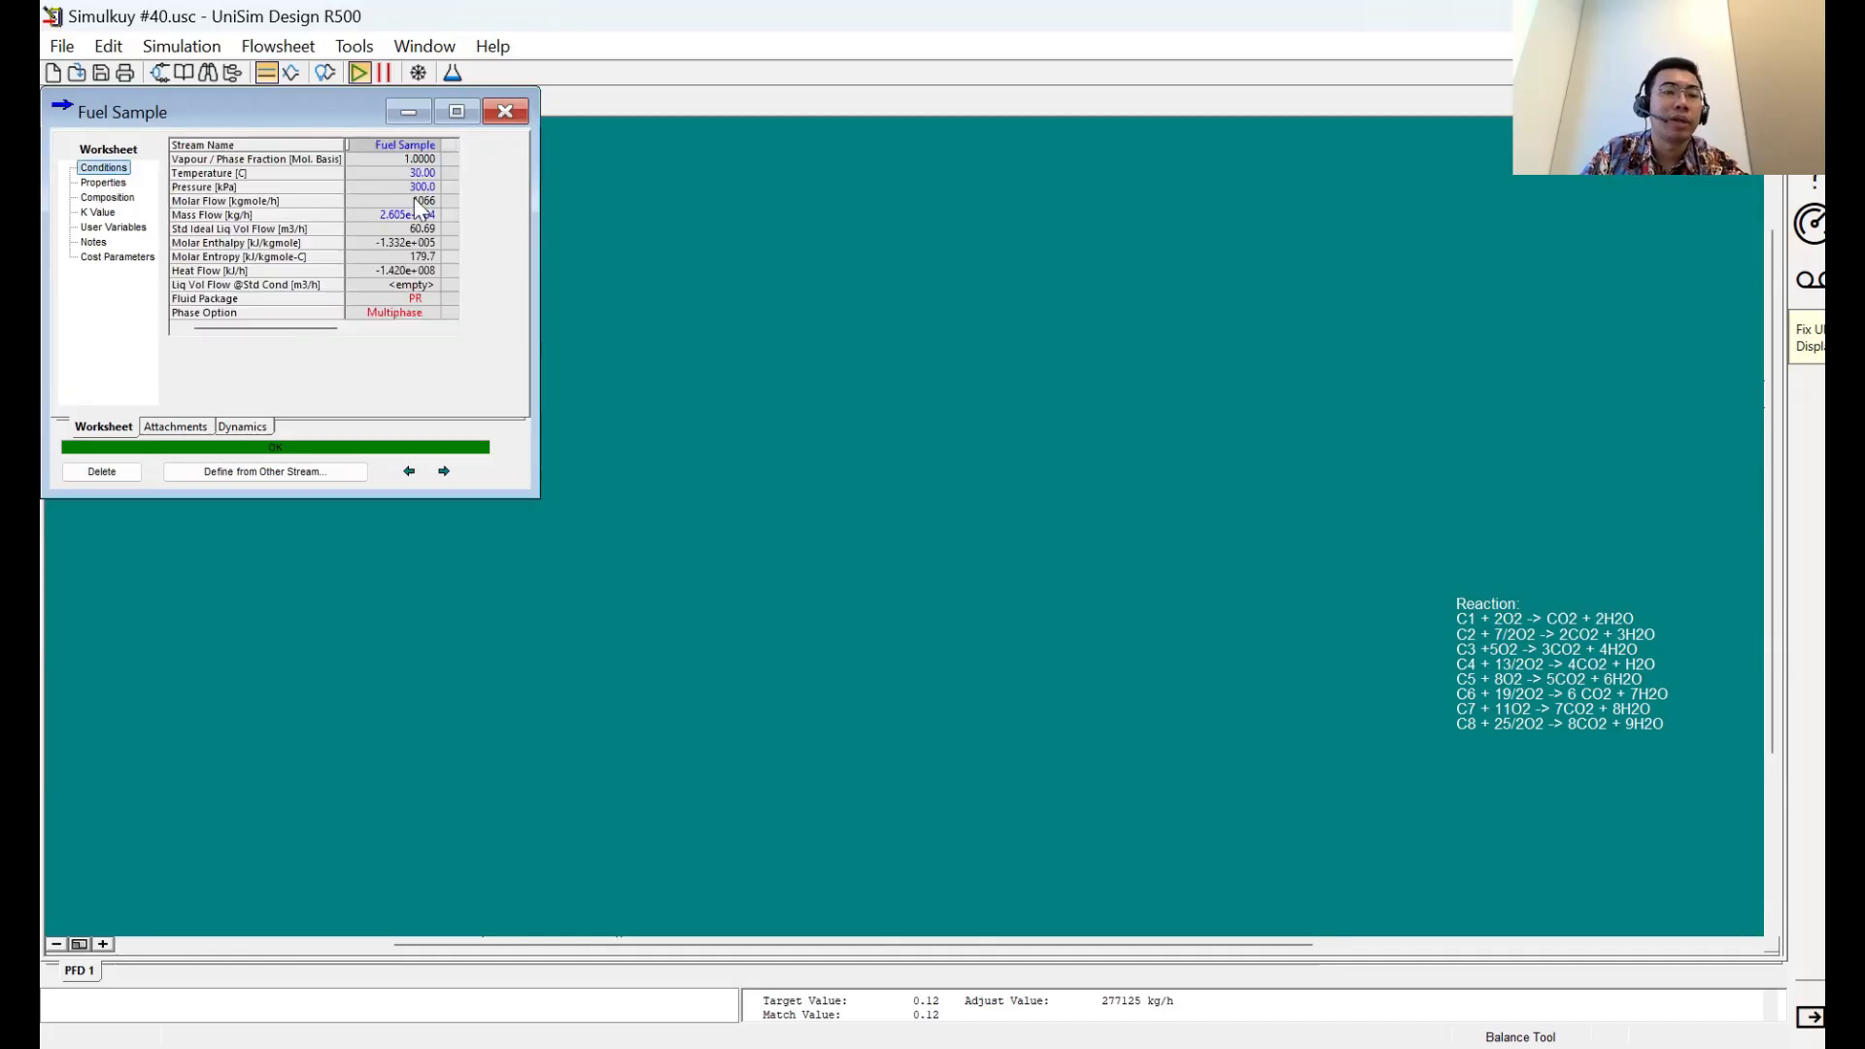
{"action": "left_click", "coordinate": [435, 183]}
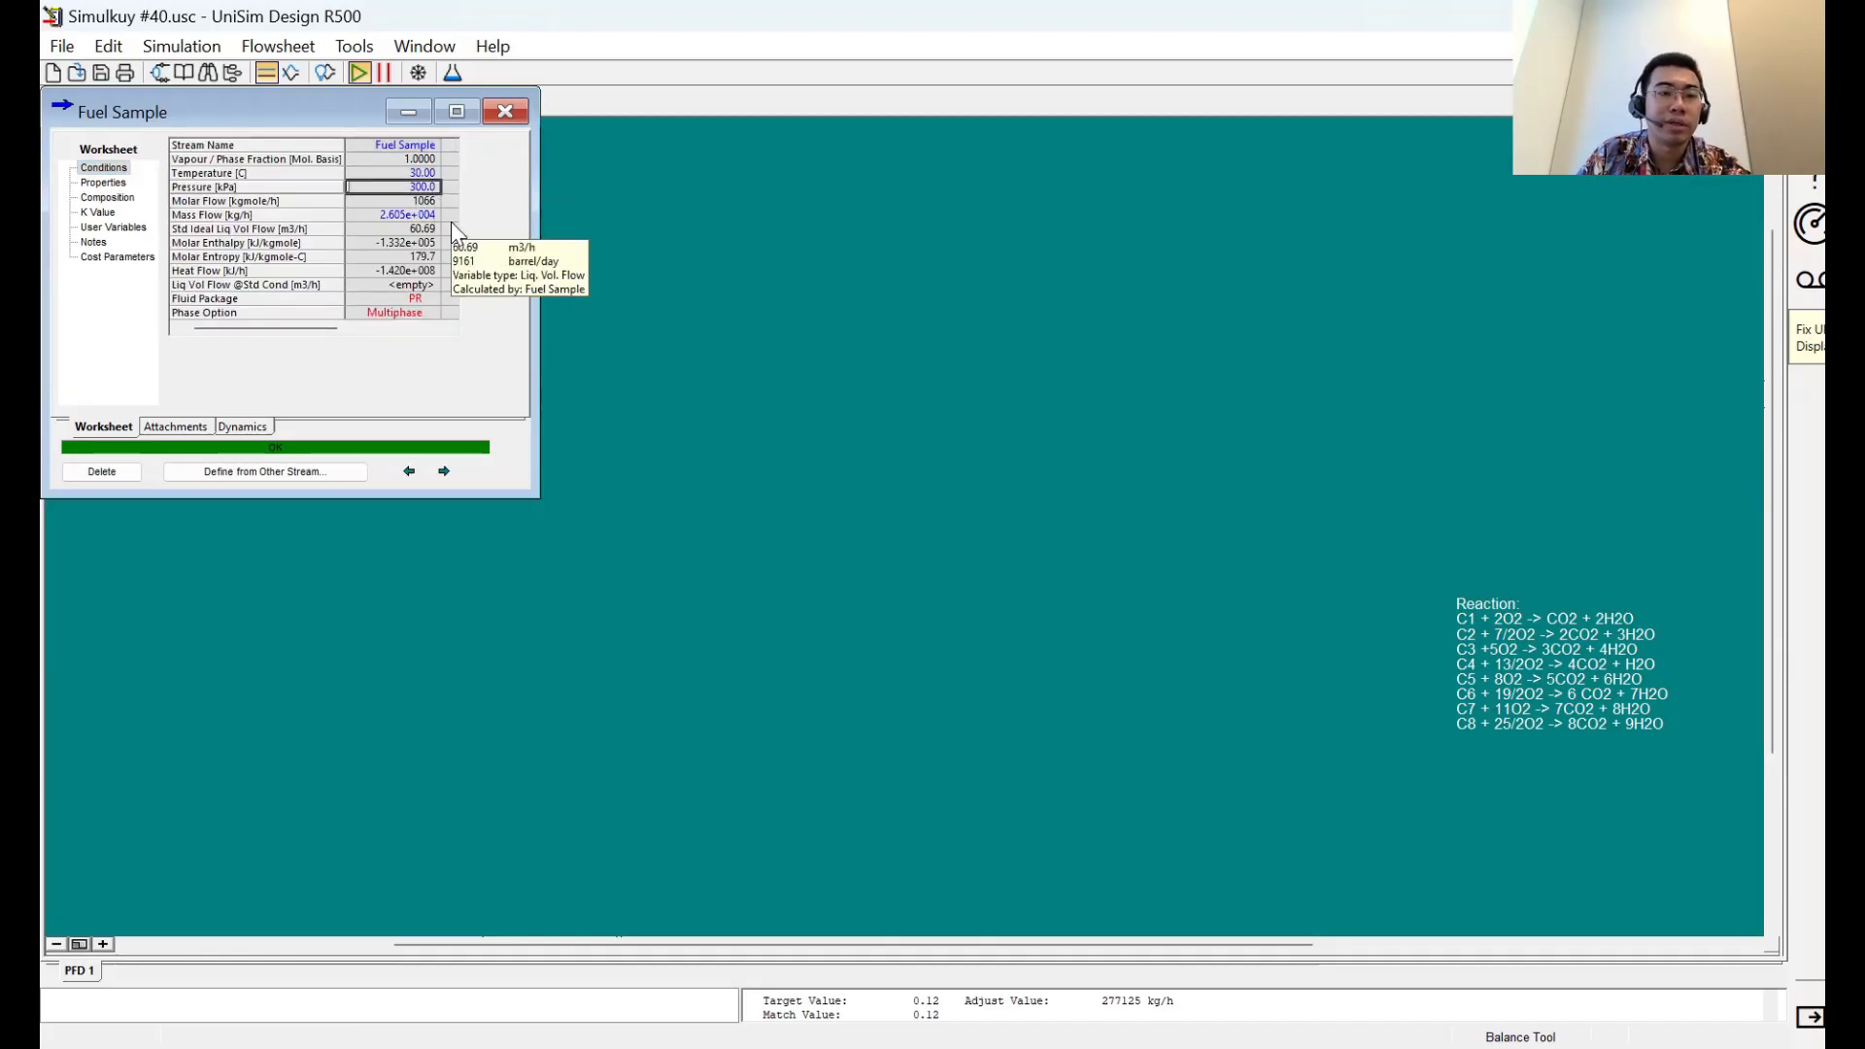
{"action": "left_click", "coordinate": [439, 215]}
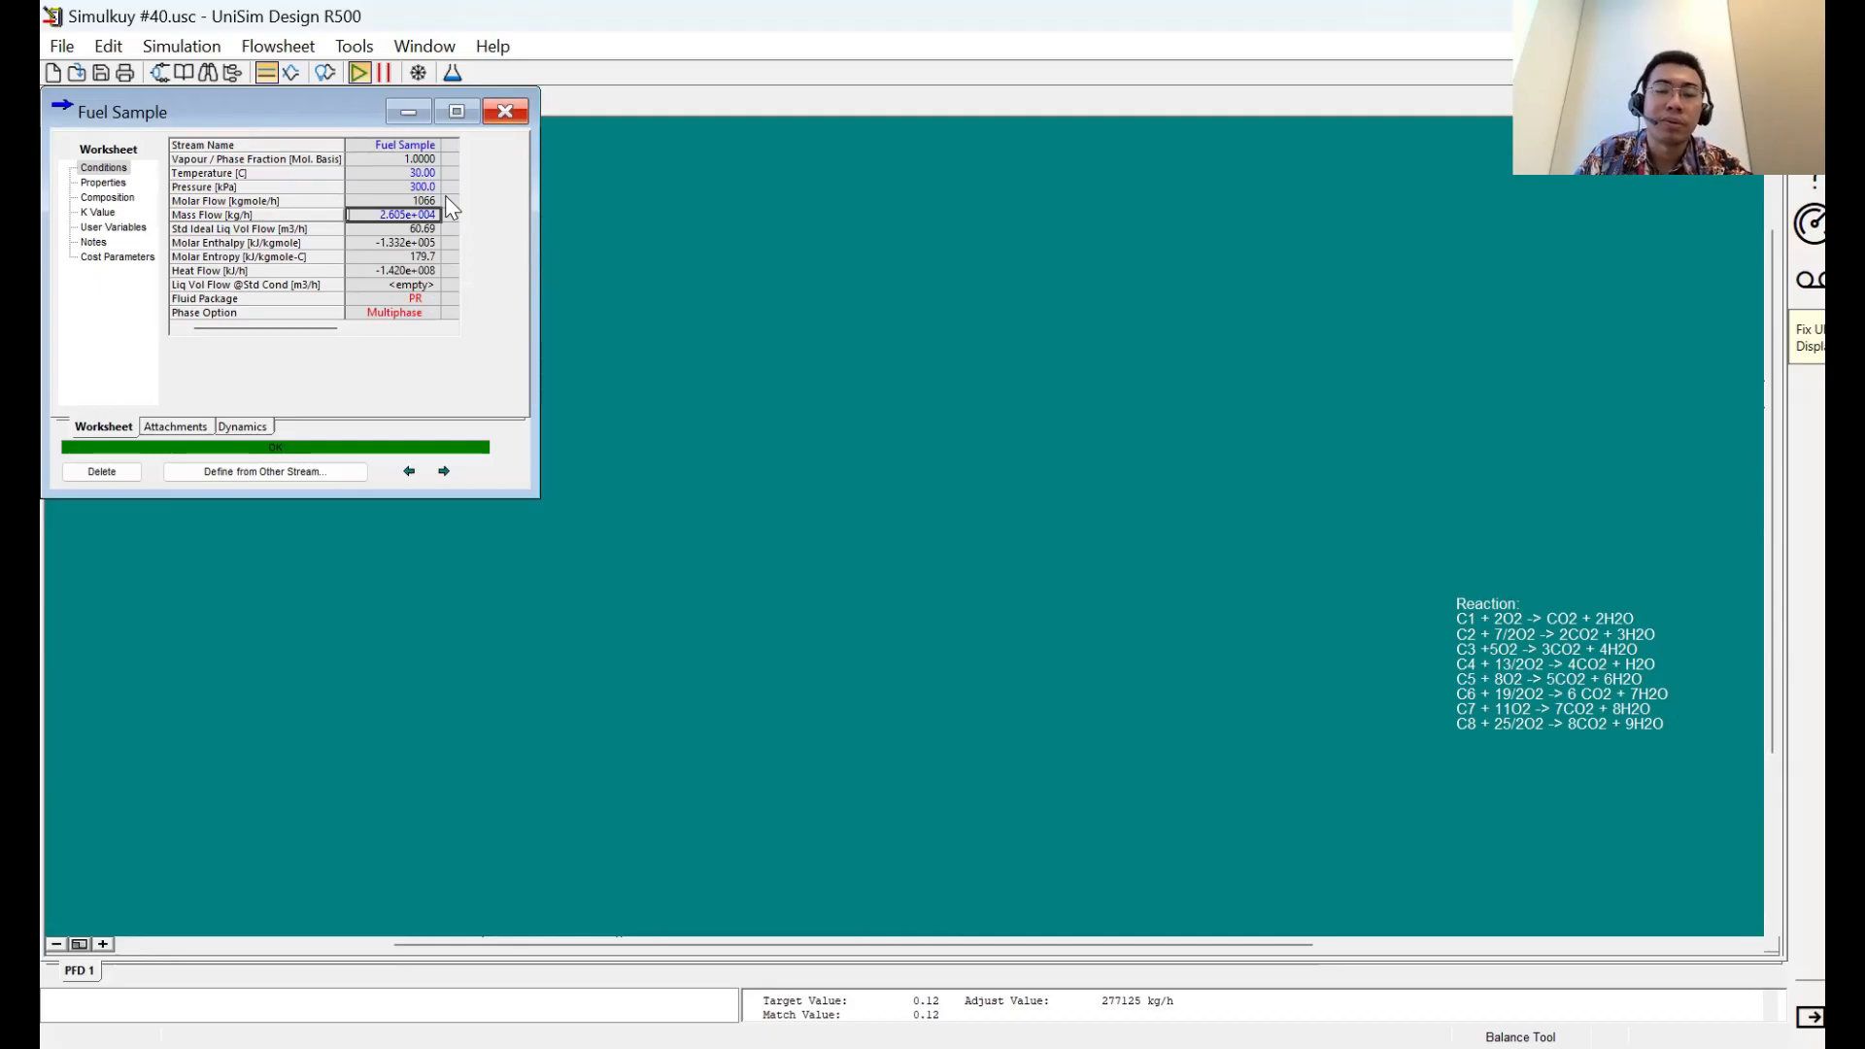
{"action": "left_click", "coordinate": [505, 112]}
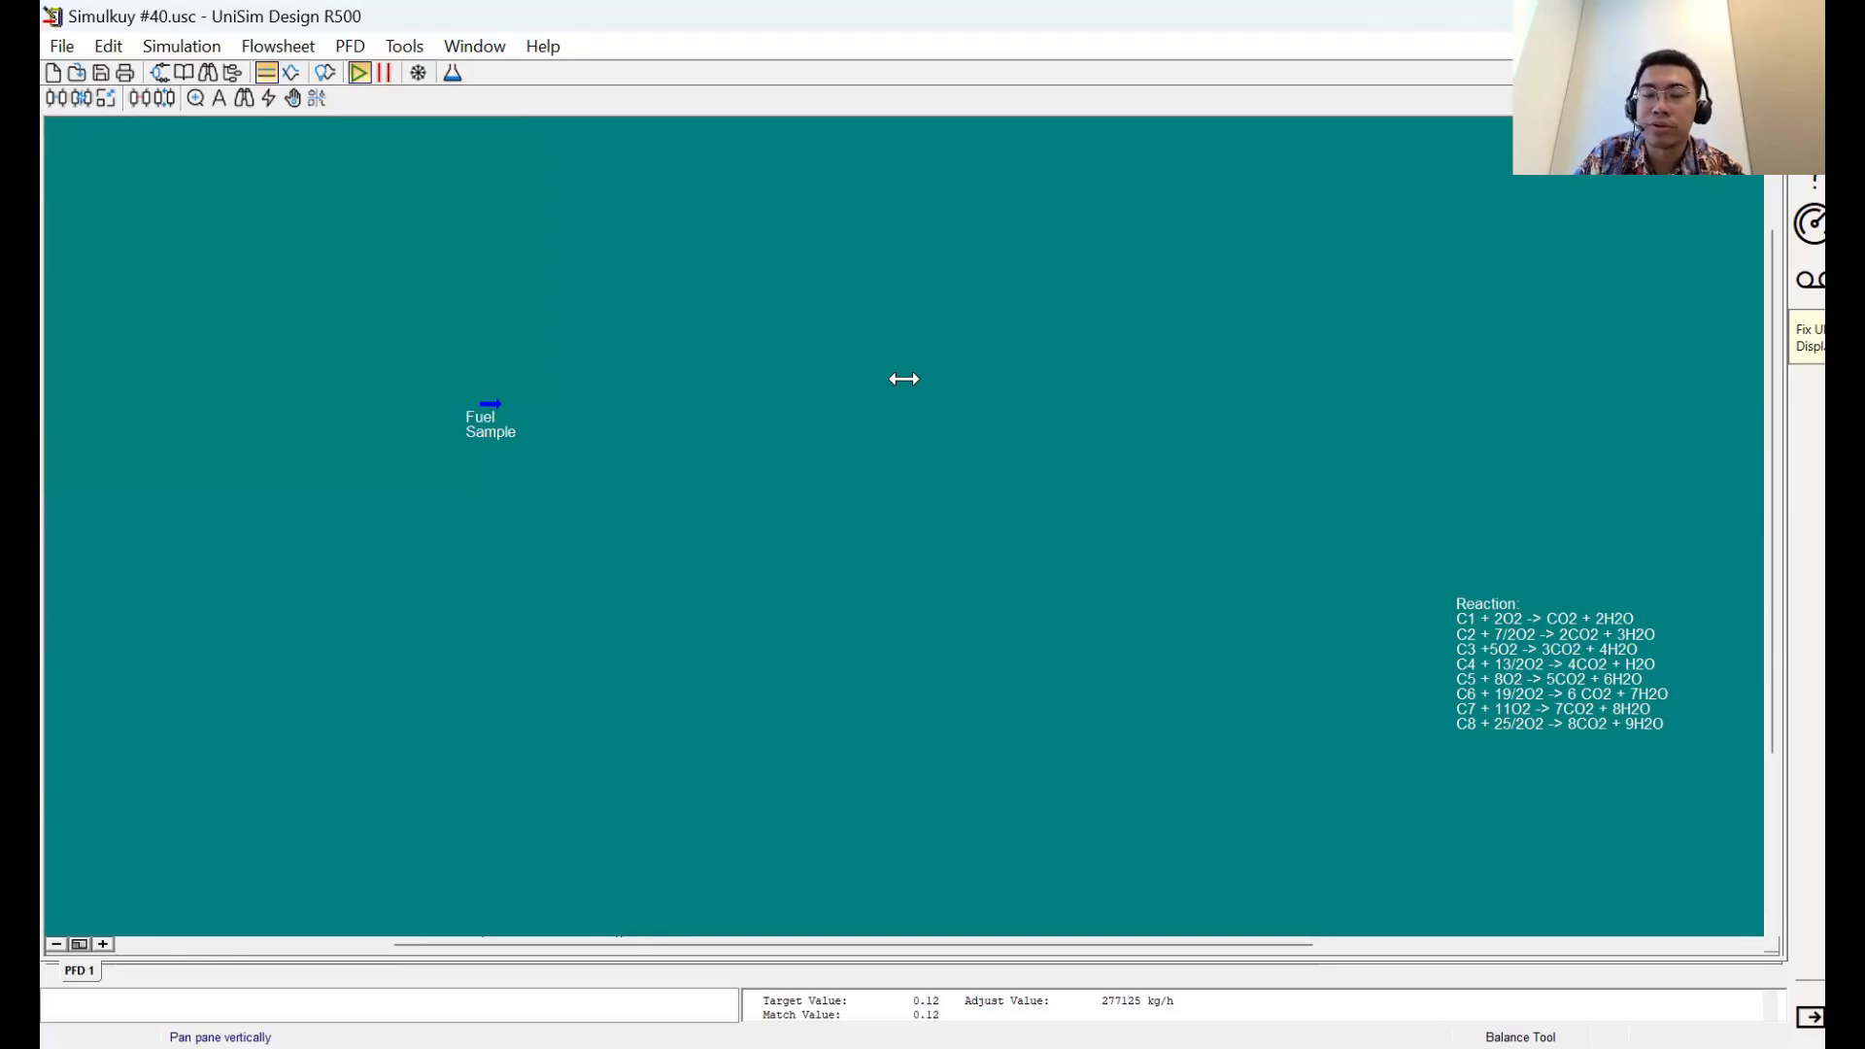
Place a new material stream below the Fuel Sample stream and name it Air
{"action": "key", "text": "F4"}
{"action": "left_click", "coordinate": [1545, 243]}
{"action": "left_click", "coordinate": [454, 521]}
{"action": "left_click_drag", "start_coordinate": [454, 522], "coordinate": [491, 561]}
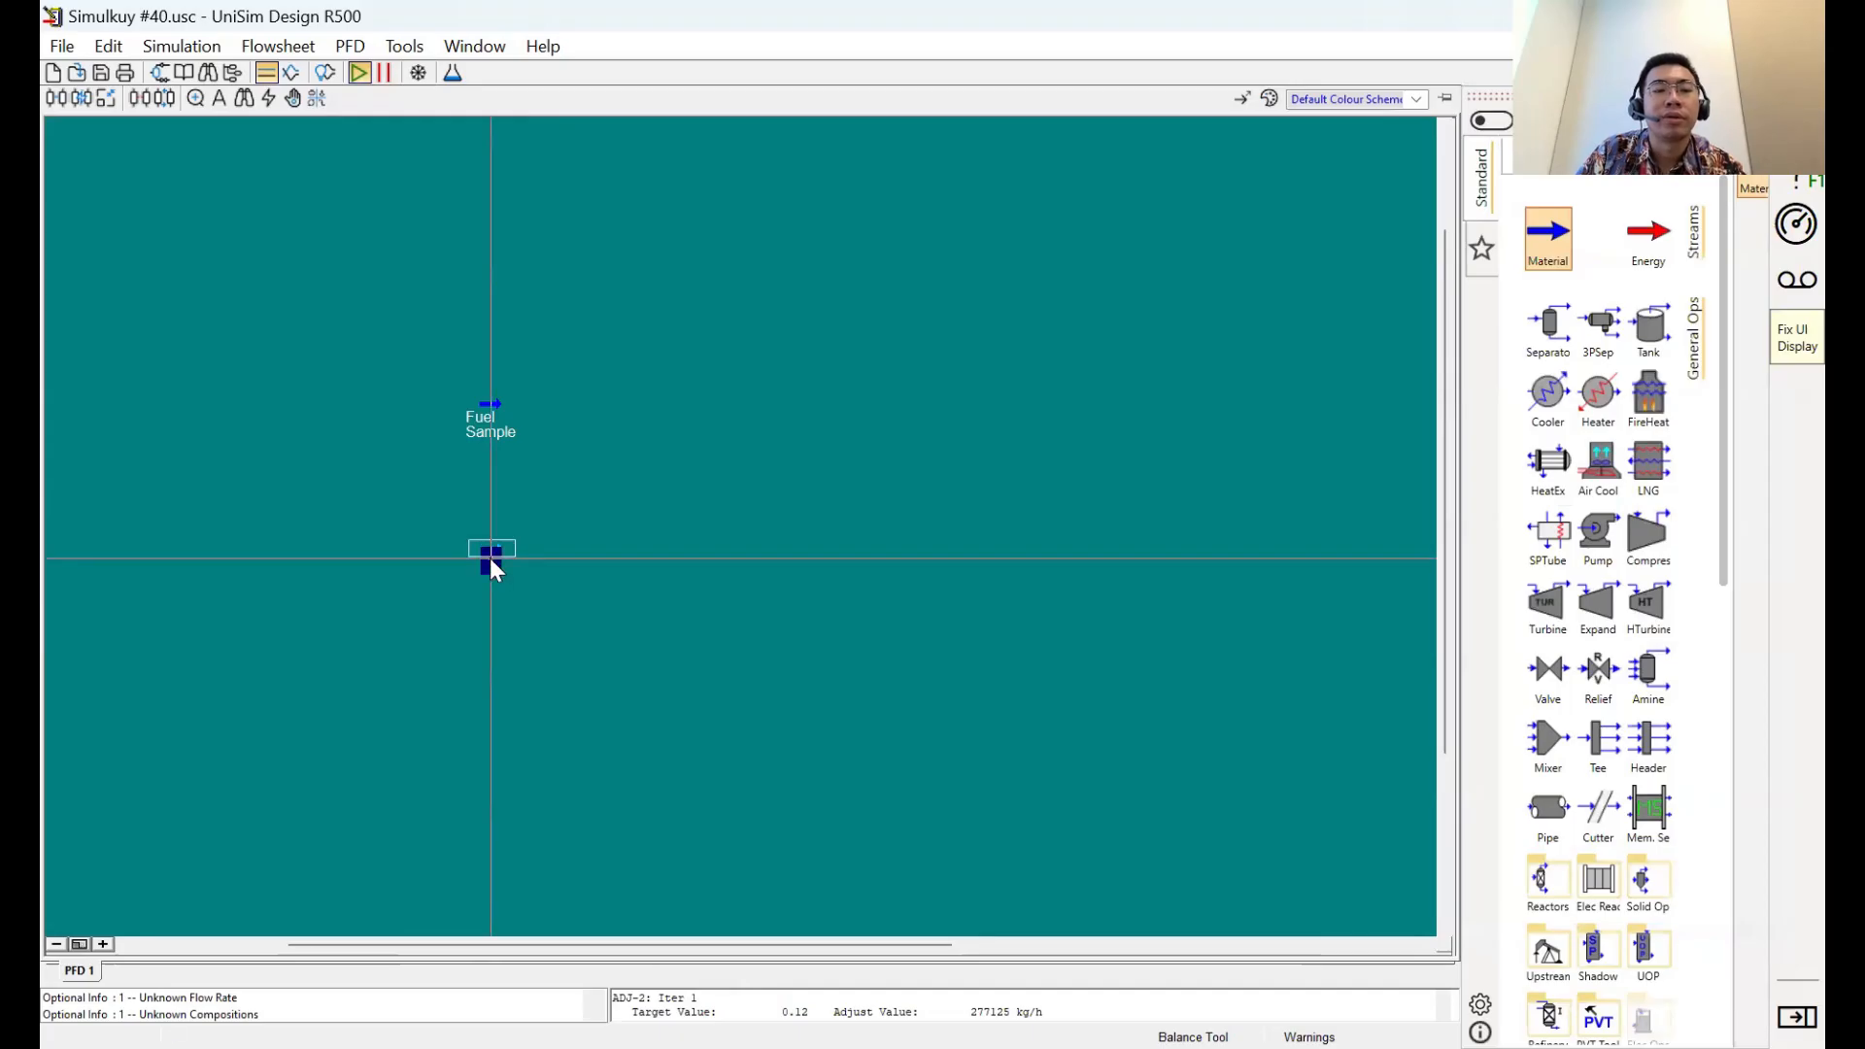
{"action": "double_click", "coordinate": [491, 561]}
{"action": "left_click", "coordinate": [421, 168]}
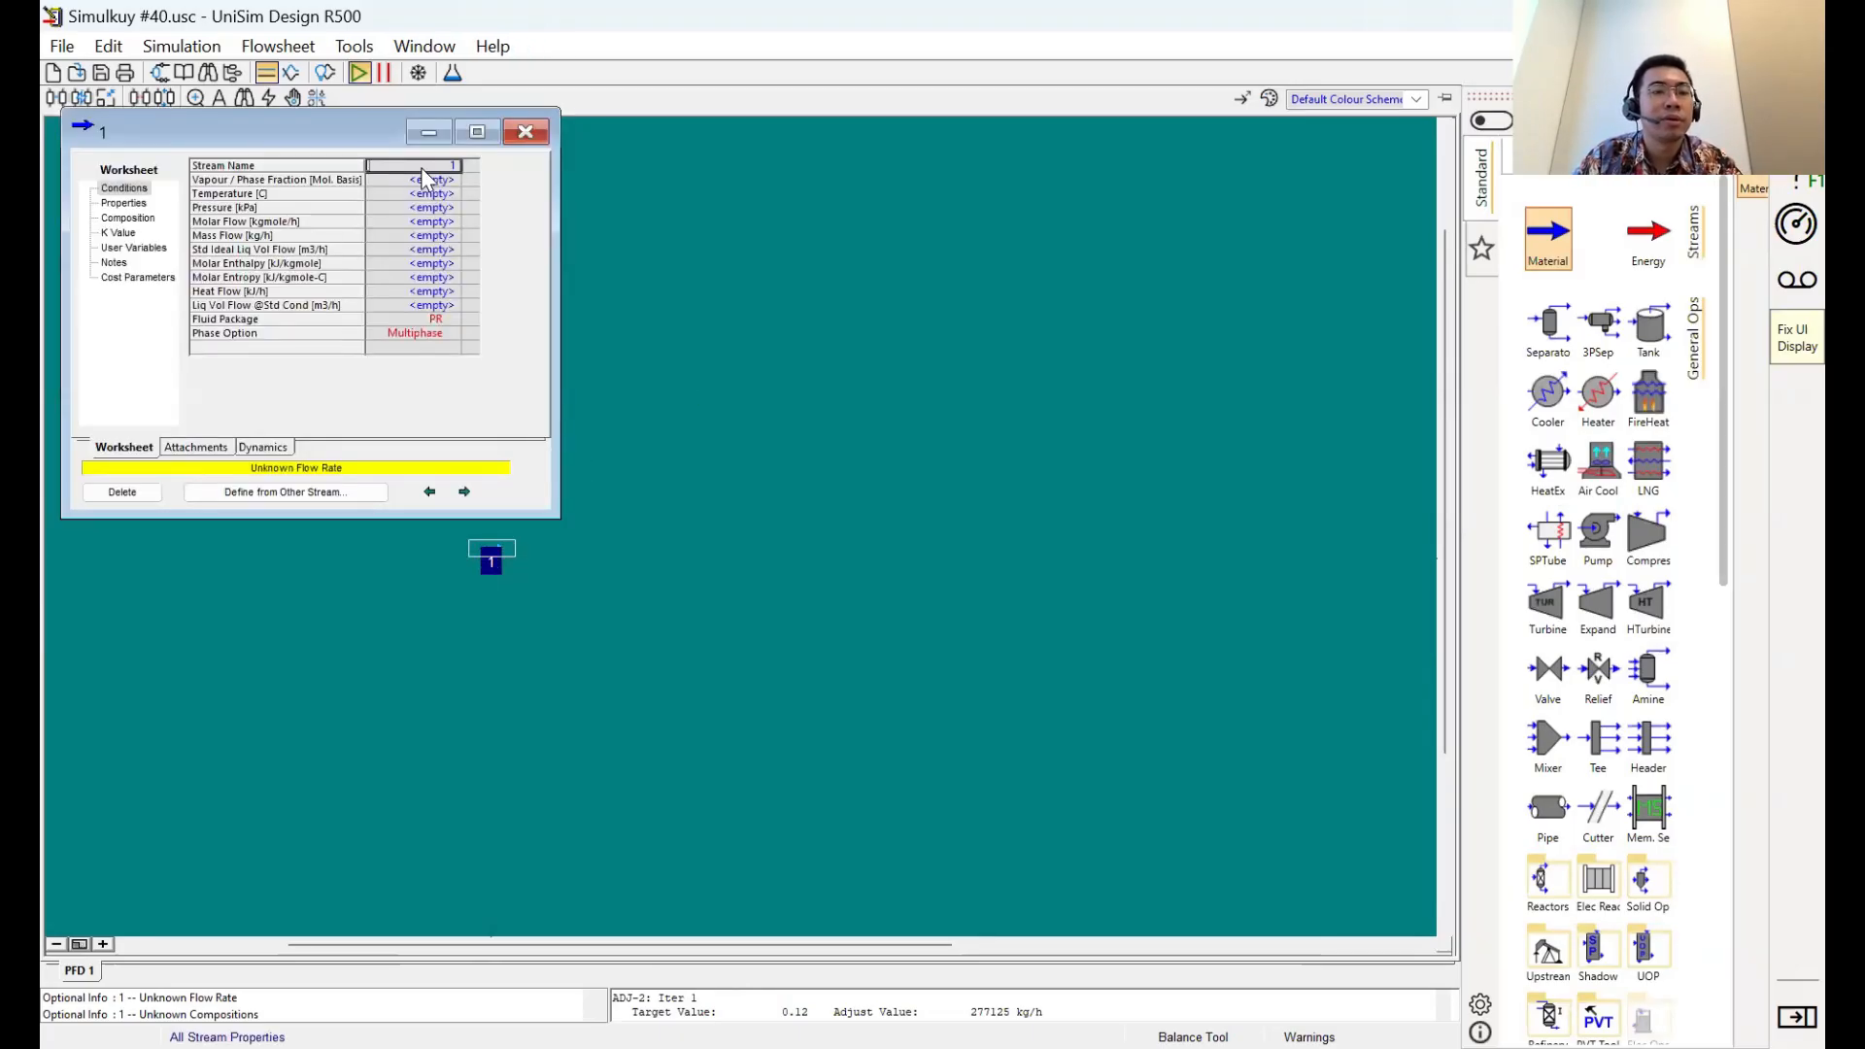
{"action": "type", "text": "Air"}
{"action": "key", "text": "Return"}
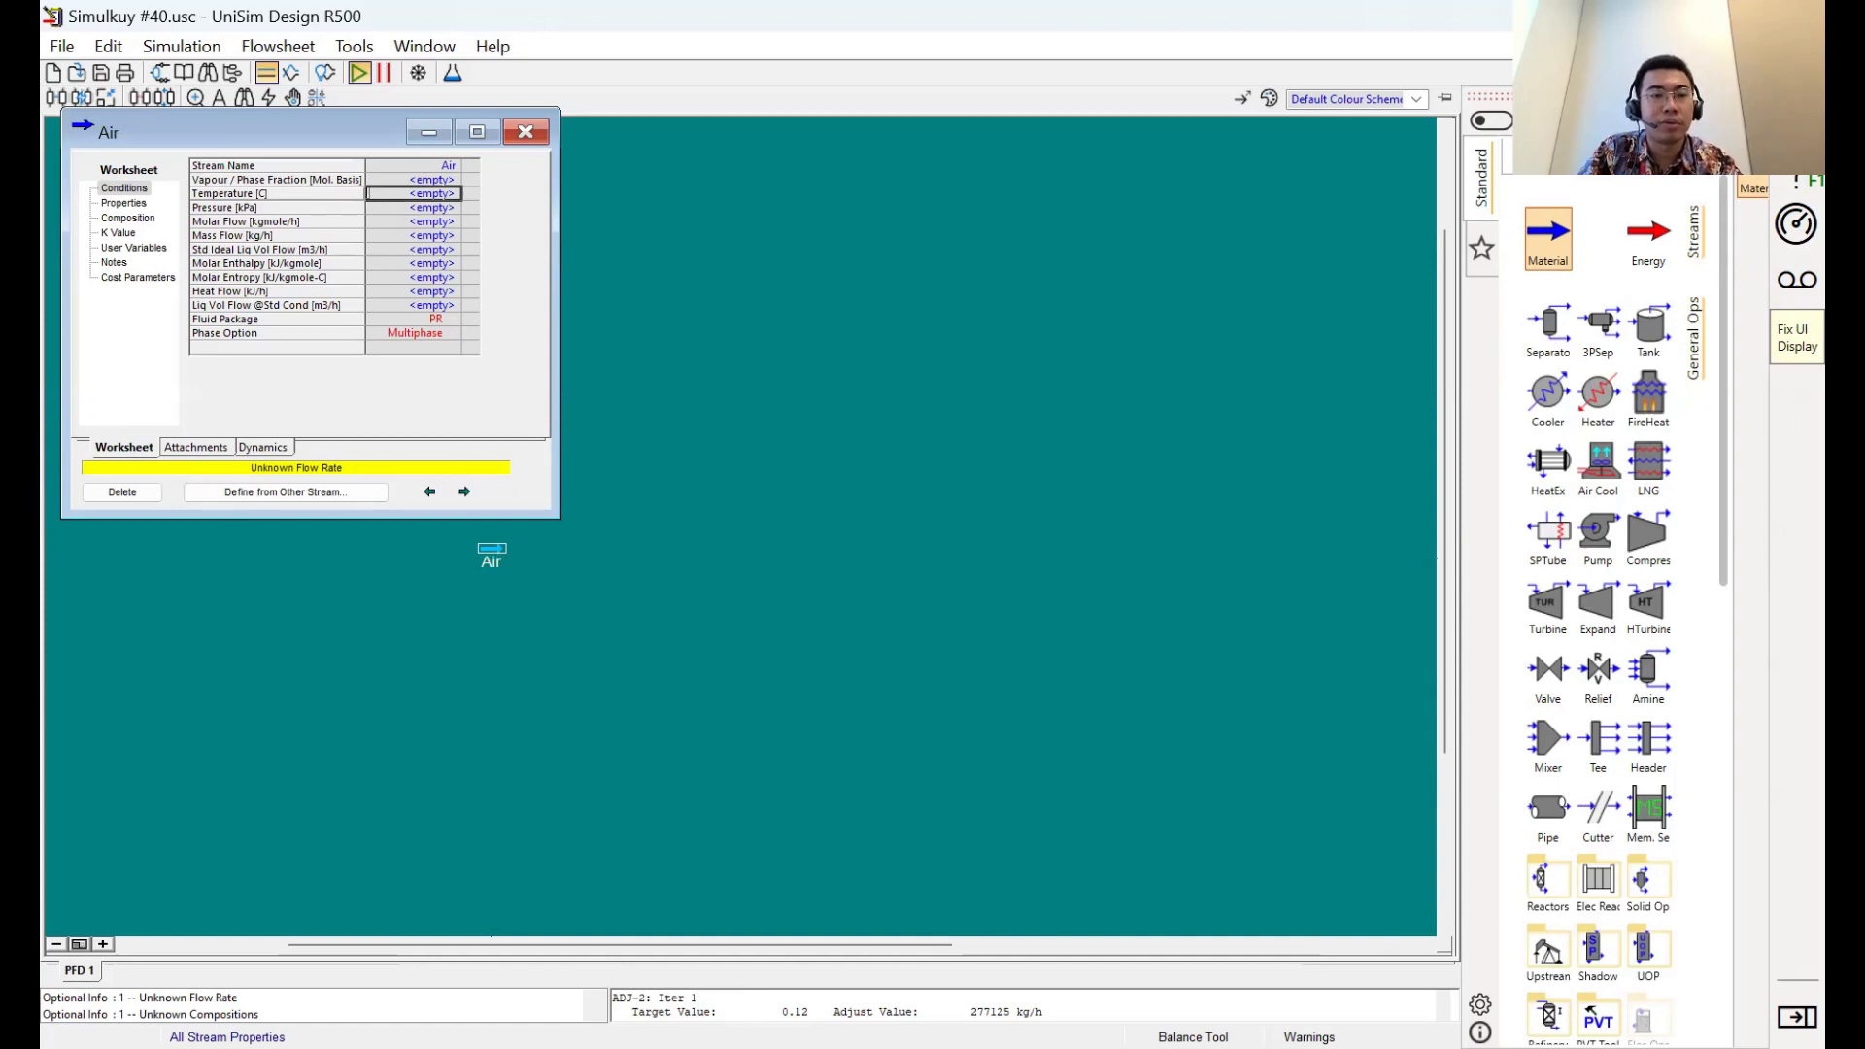
Set the Air stream's temperature to 30 °C and its pressure to 300 kPa
{"action": "type", "text": "30"}
{"action": "key", "text": "Return"}
{"action": "type", "text": "300"}
{"action": "key", "text": "Return"}
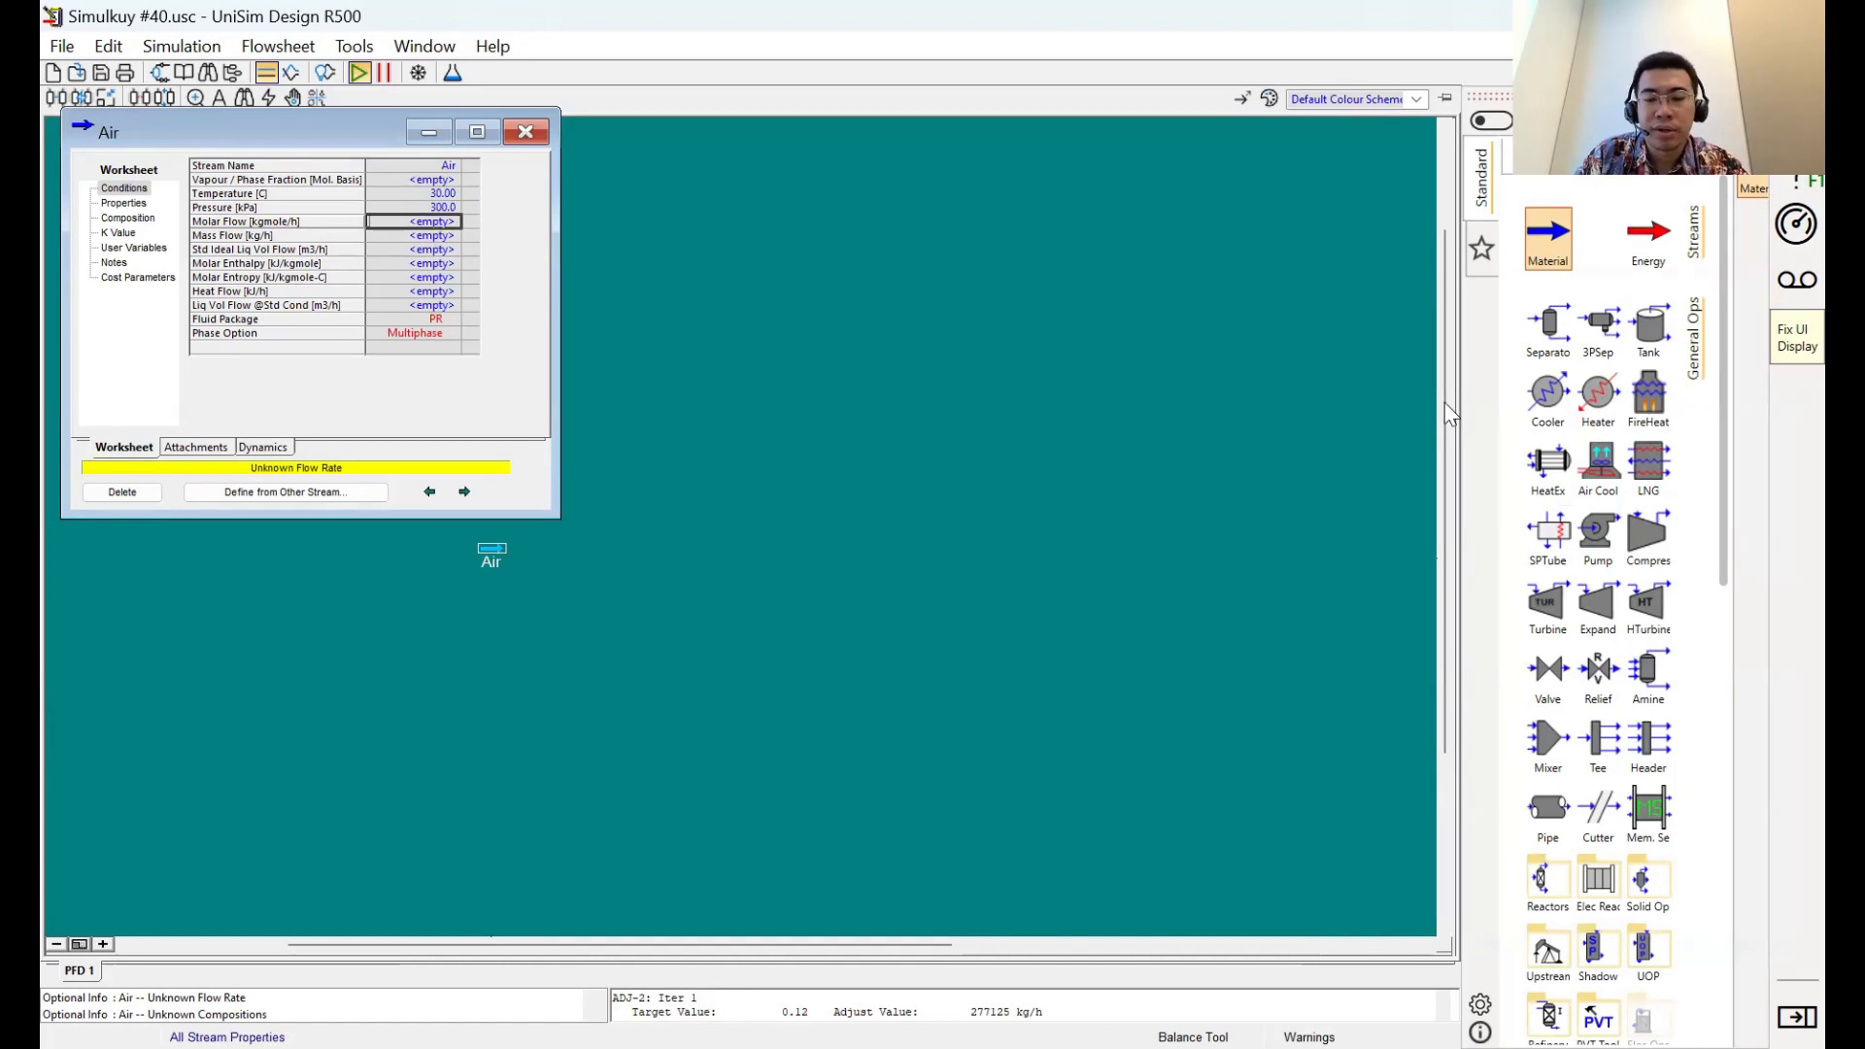
{"action": "left_click", "coordinate": [431, 236]}
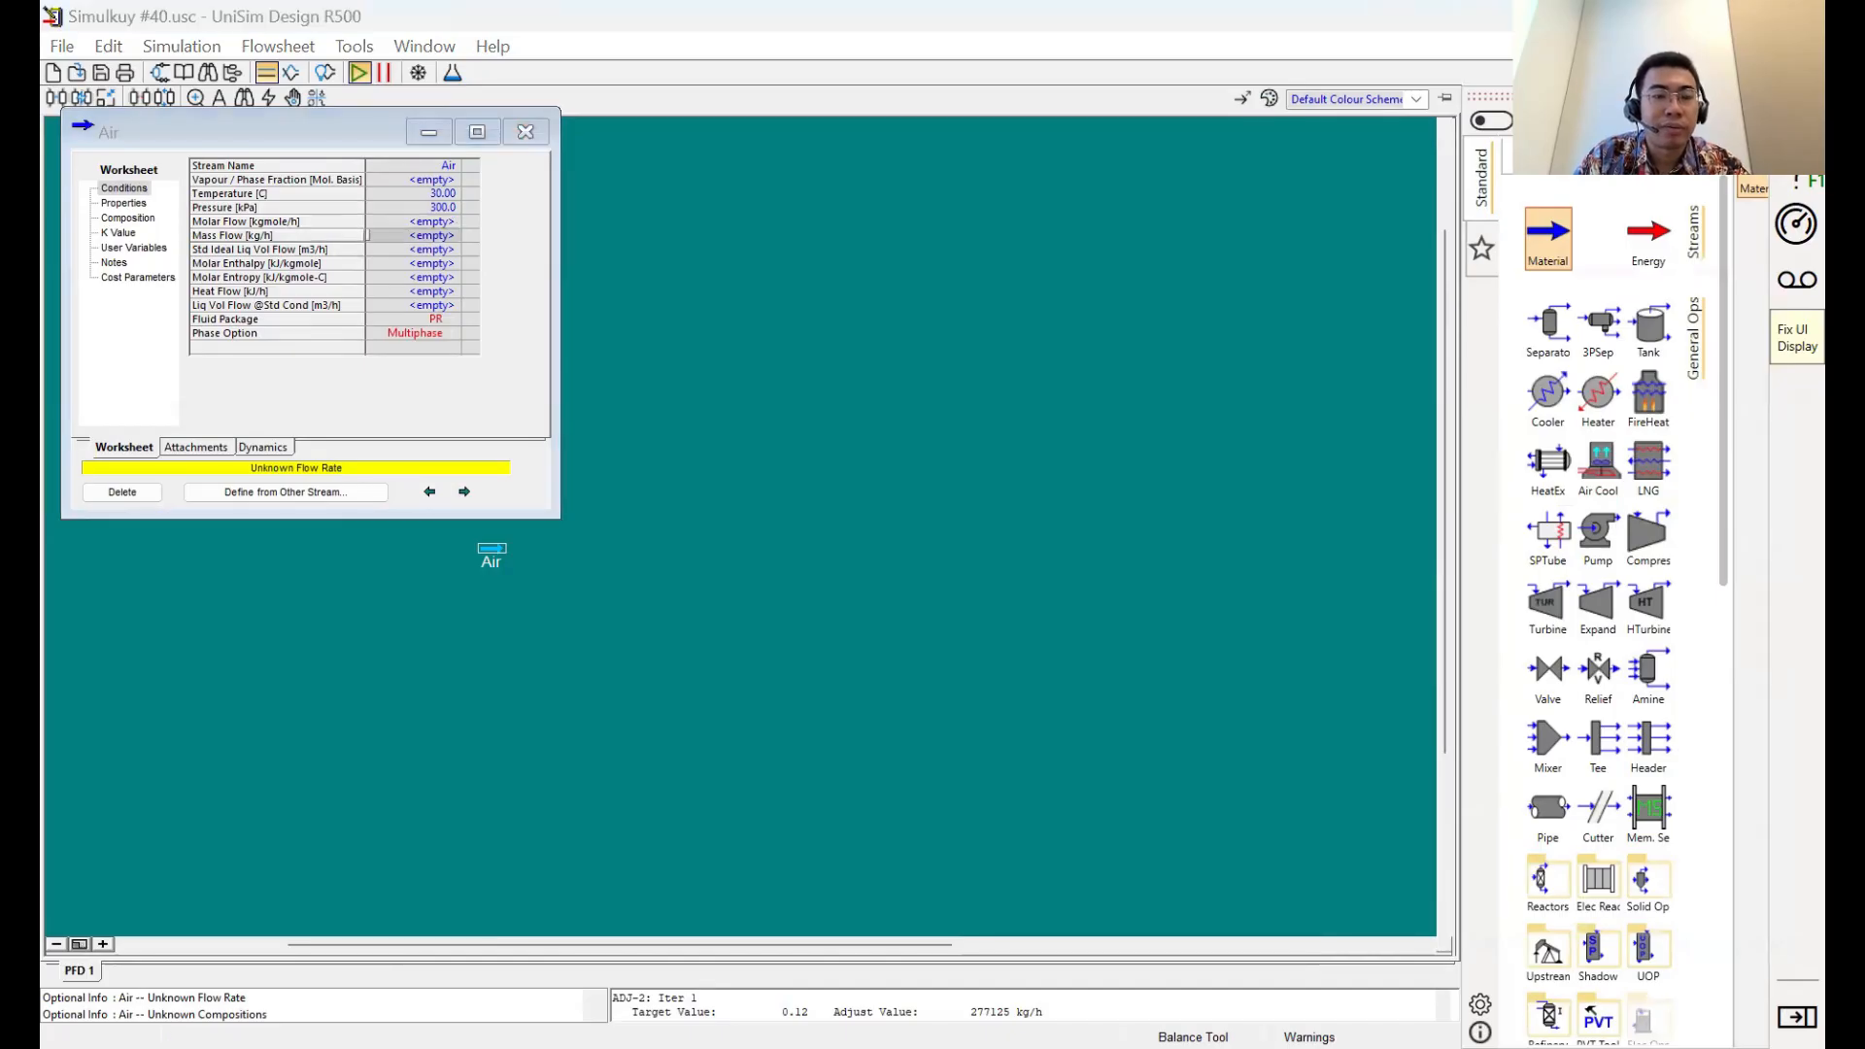
{"action": "left_click", "coordinate": [418, 223]}
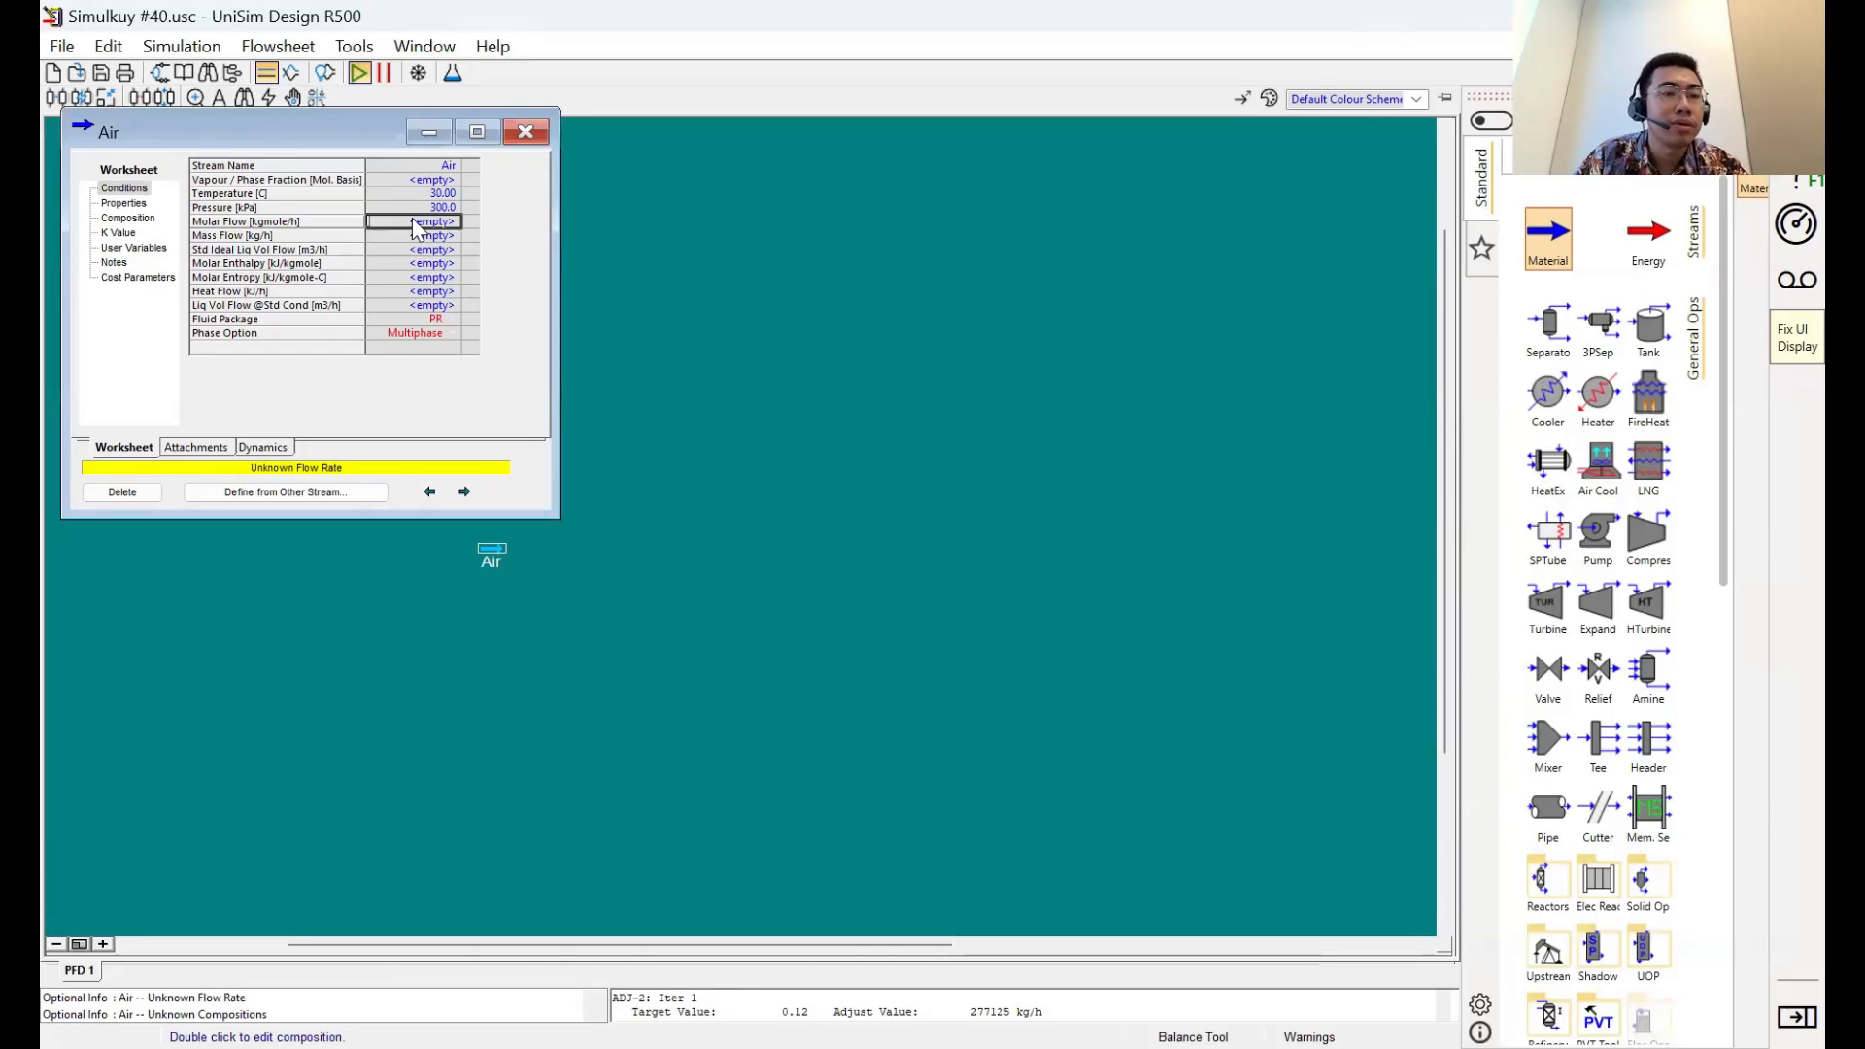
Define the Air stream's composition as mole fractions of 0.21 oxygen and 0.79 nitrogen
{"action": "left_click", "coordinate": [128, 217]}
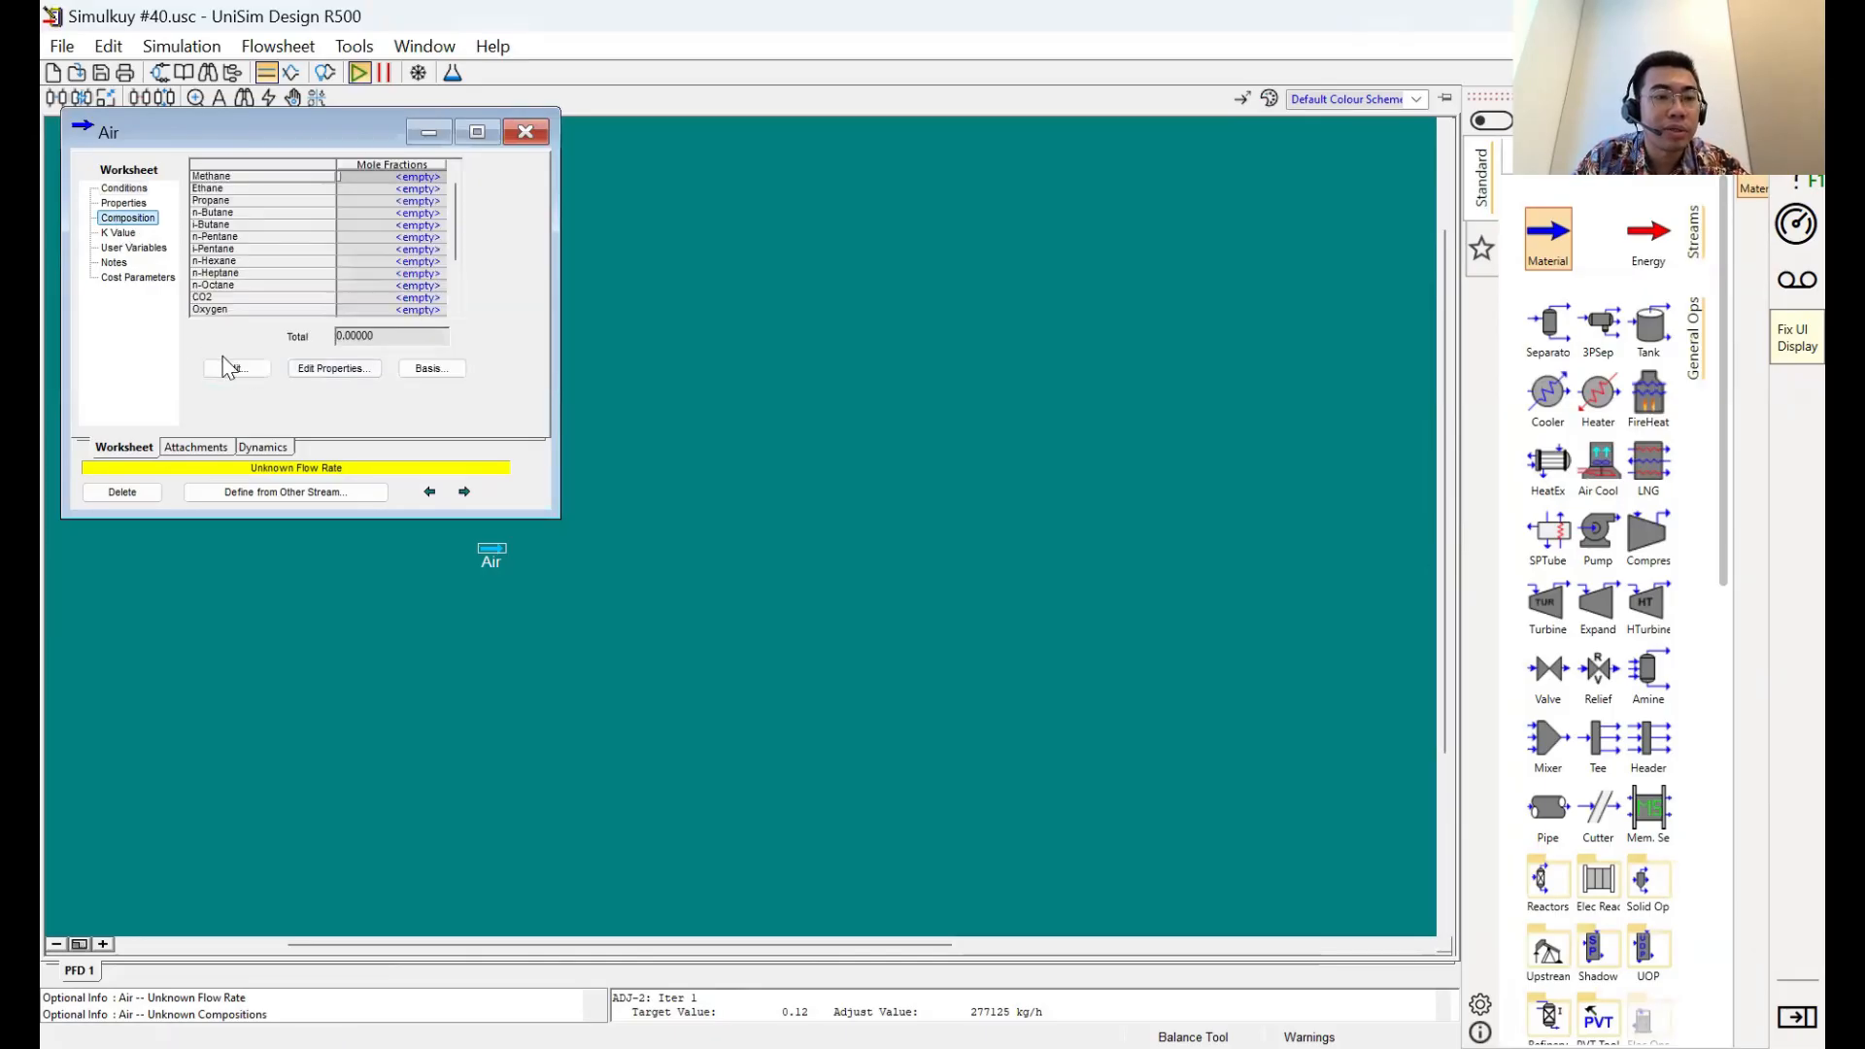
{"action": "left_click", "coordinate": [235, 368]}
{"action": "left_click", "coordinate": [895, 564]}
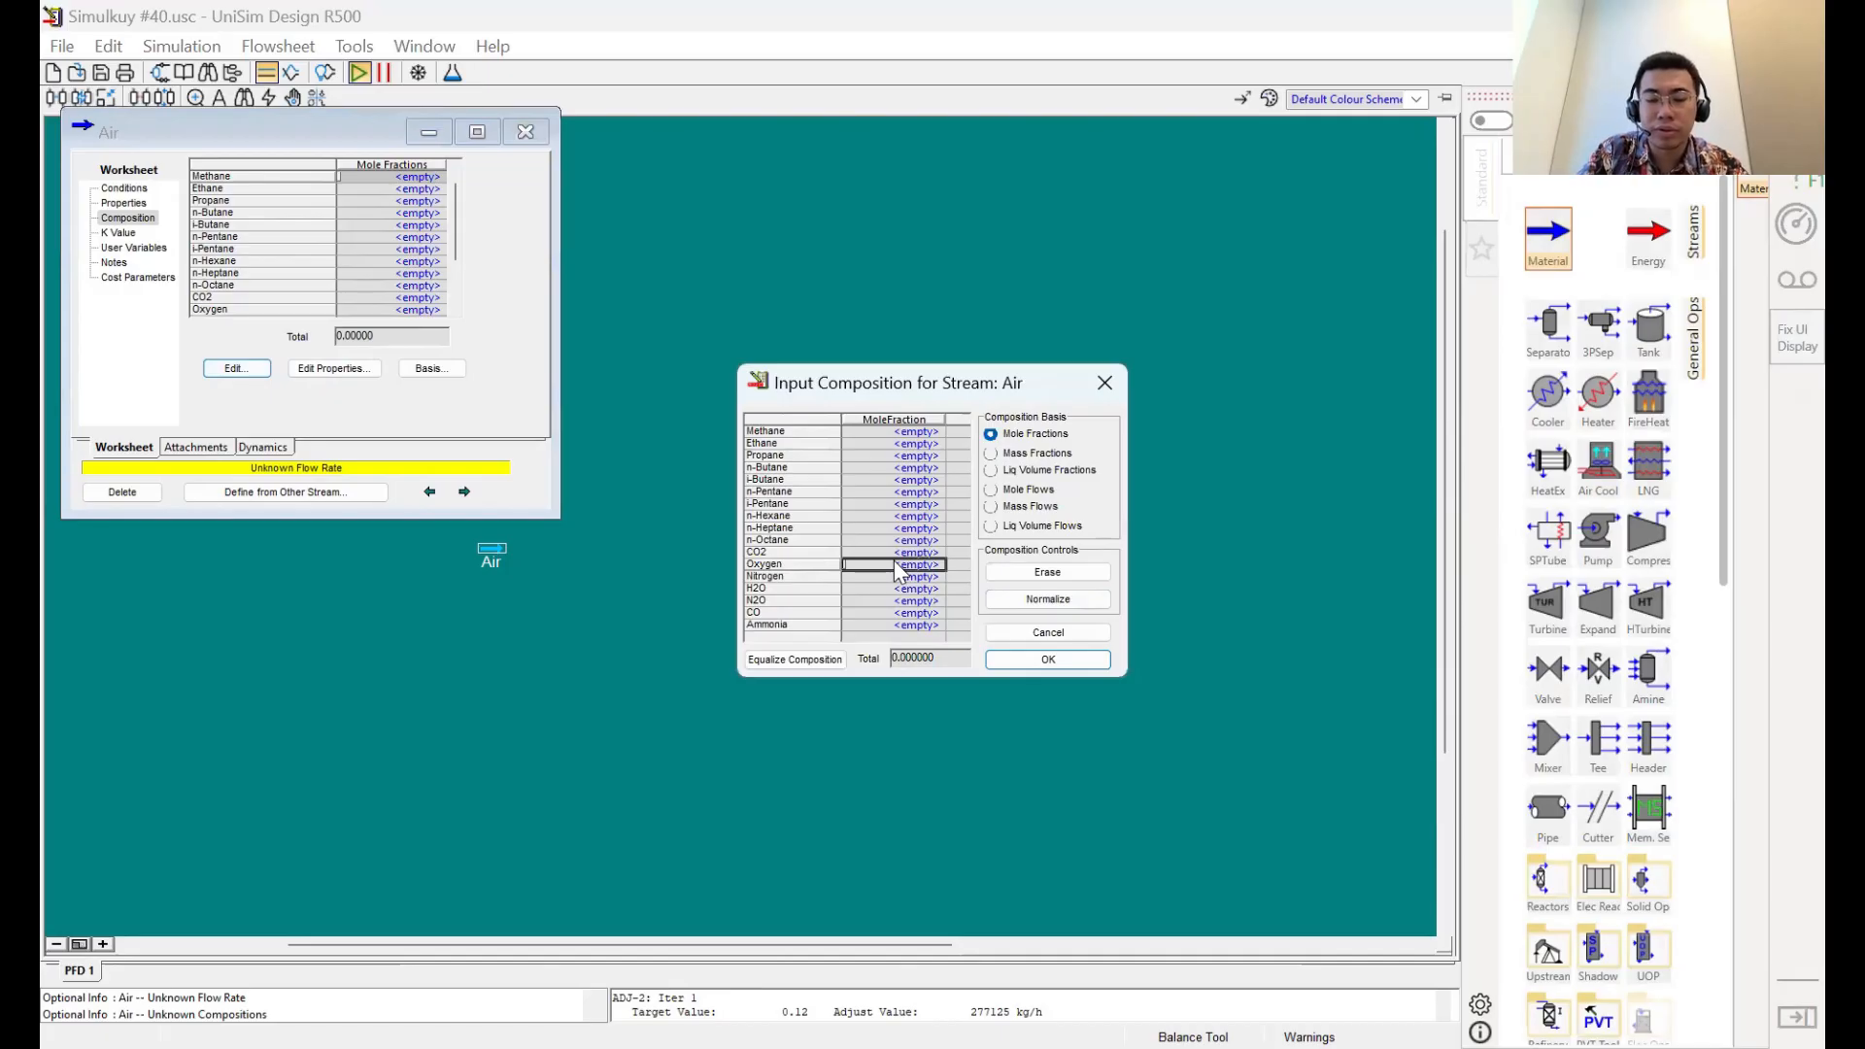
{"action": "type", "text": "0.21"}
{"action": "key", "text": "Return"}
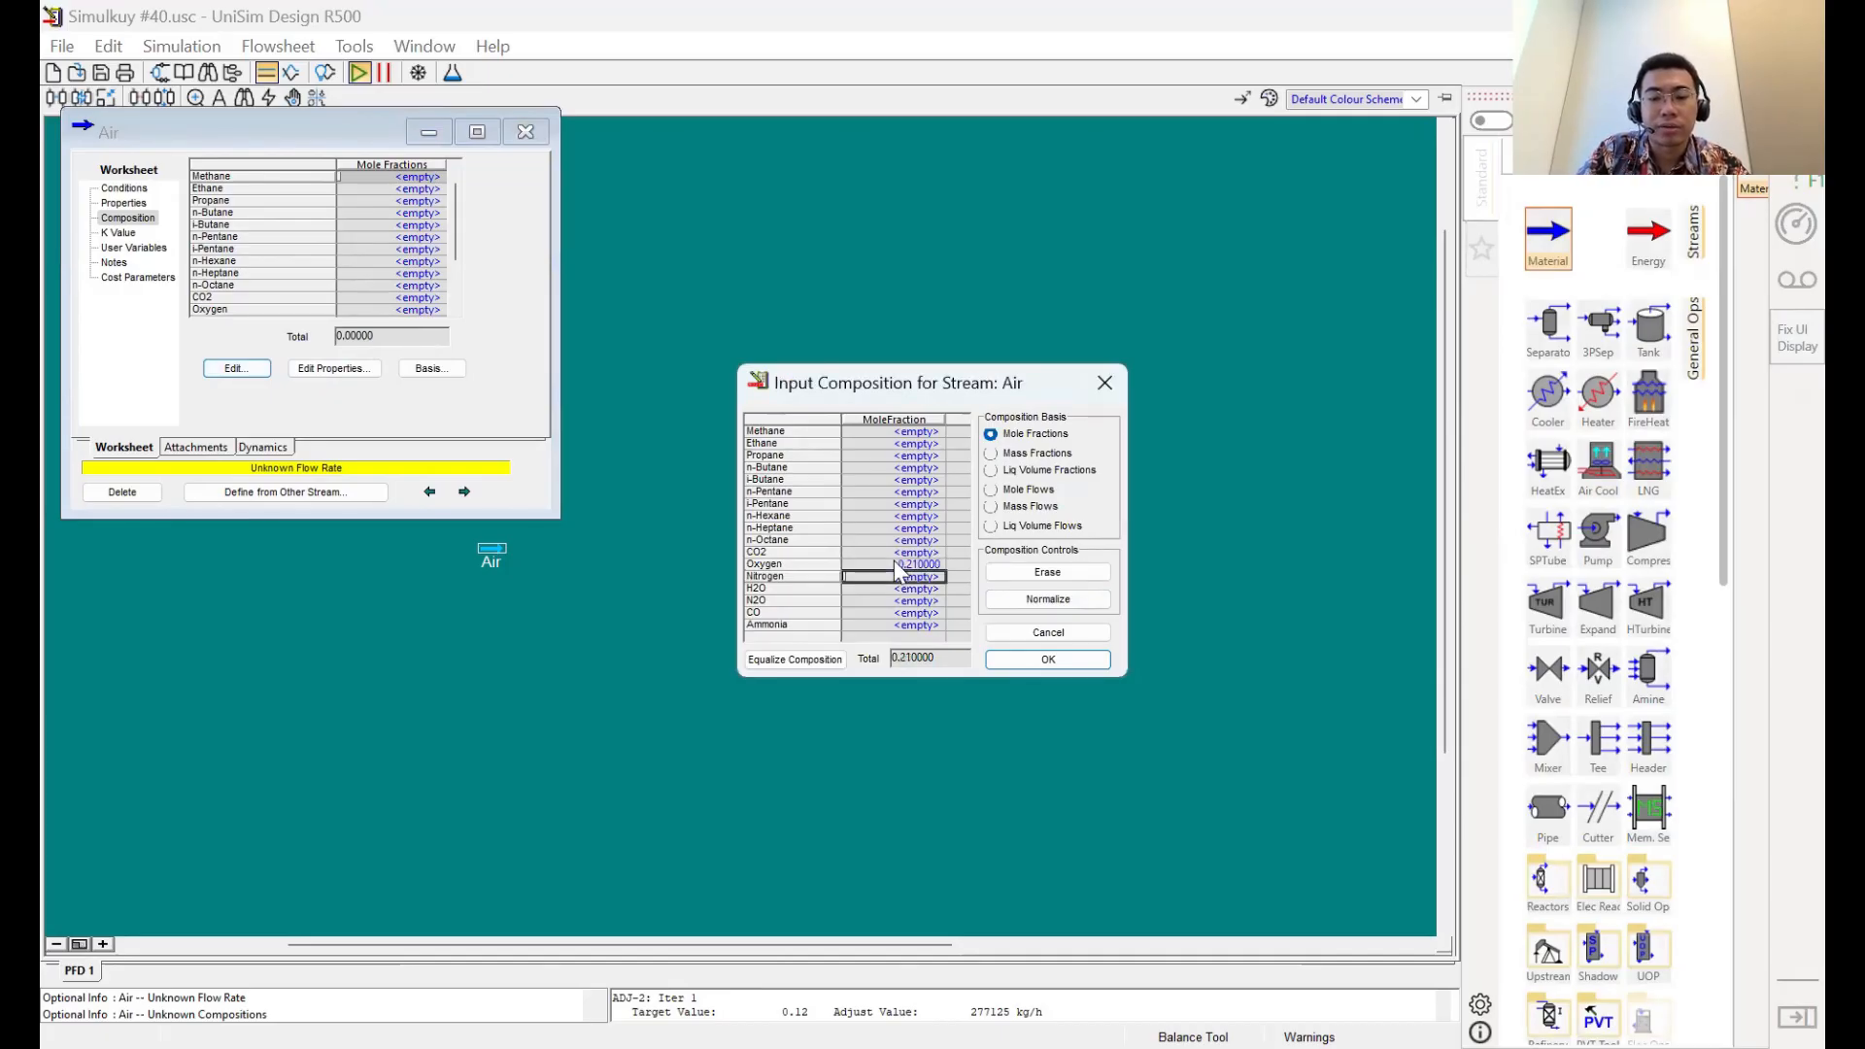
{"action": "type", "text": "0.79"}
{"action": "key", "text": "Return"}
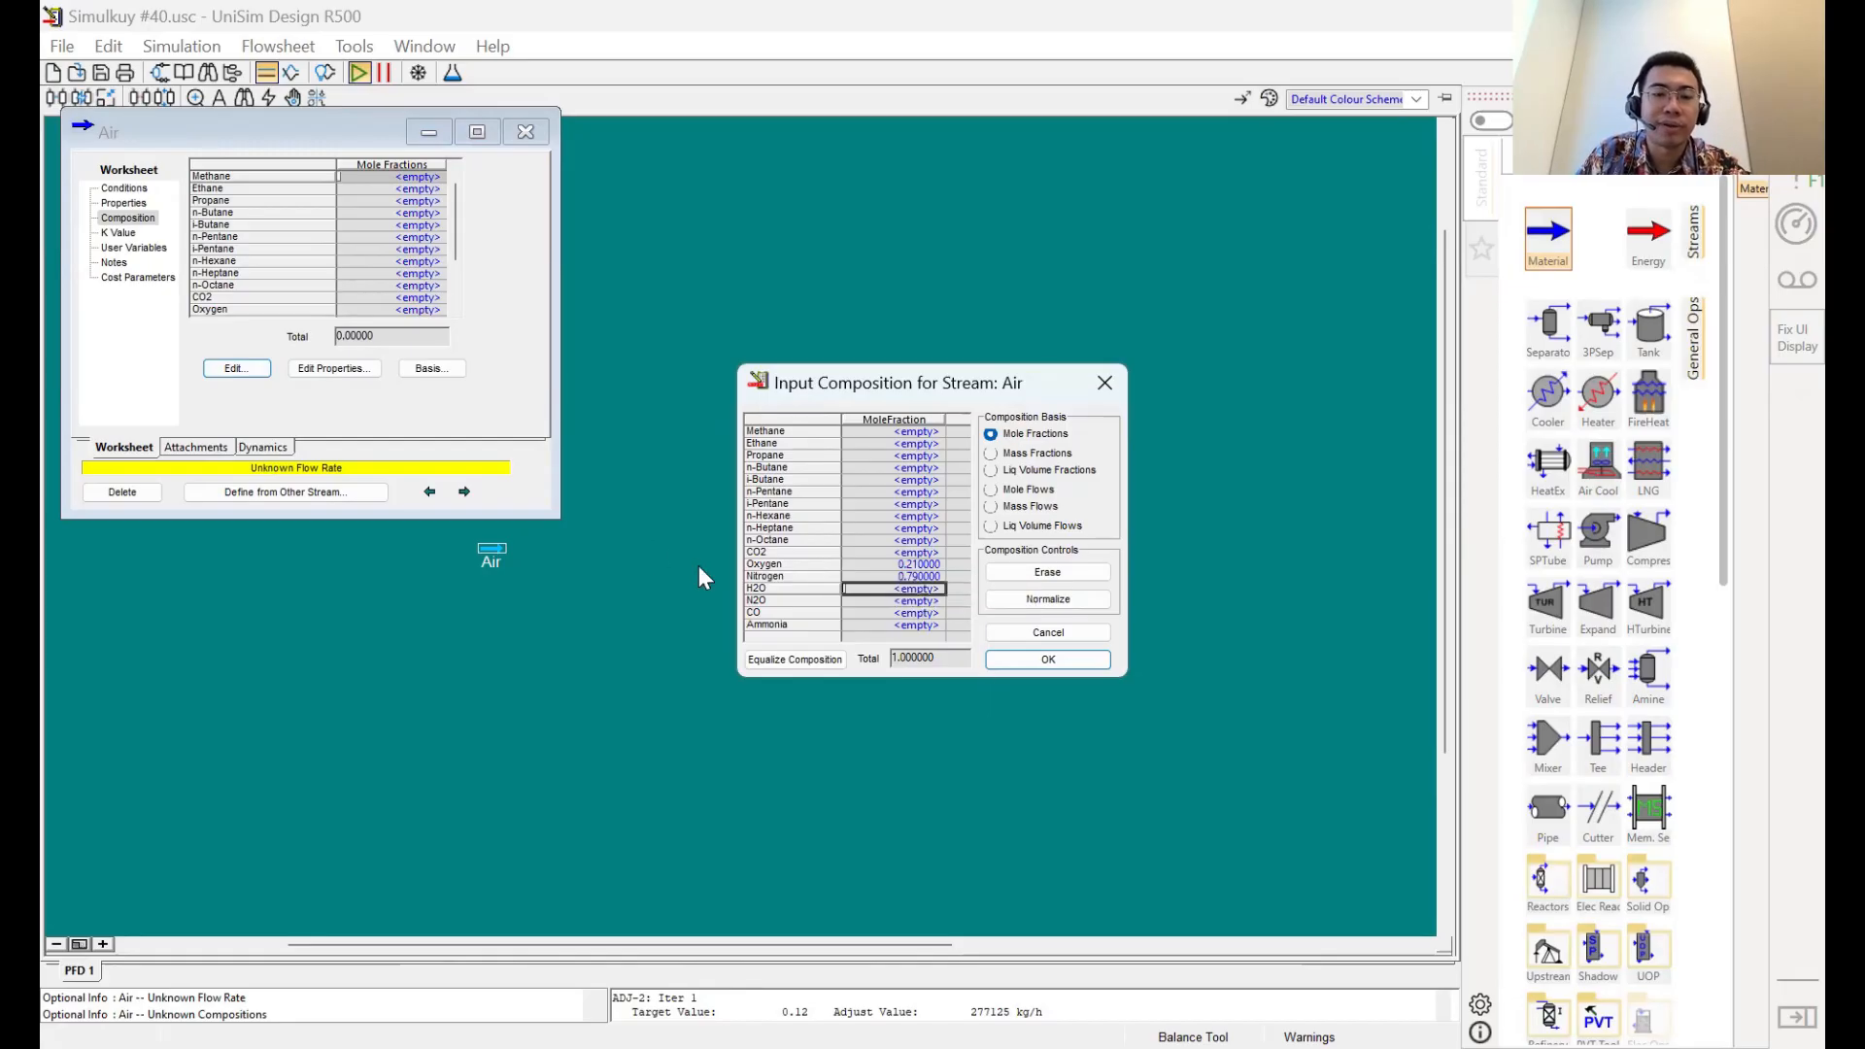
{"action": "left_click", "coordinate": [866, 569]}
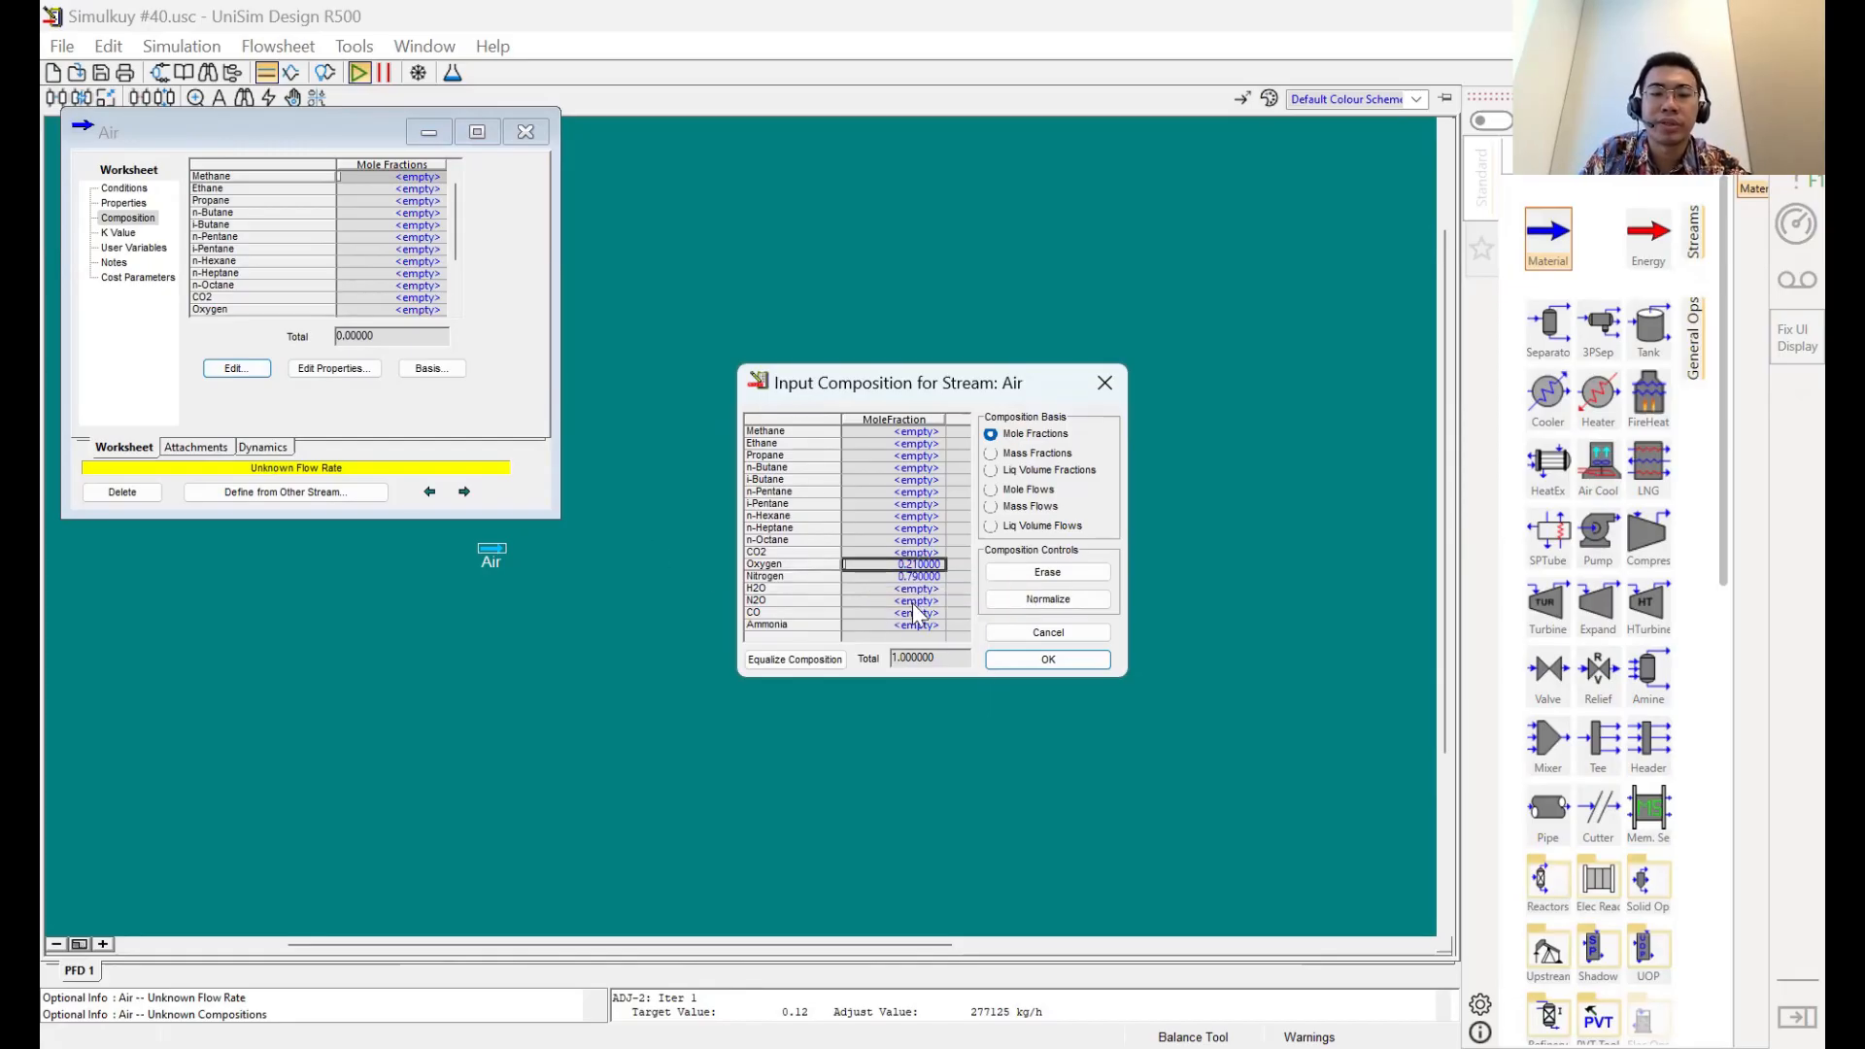
{"action": "left_click", "coordinate": [911, 579]}
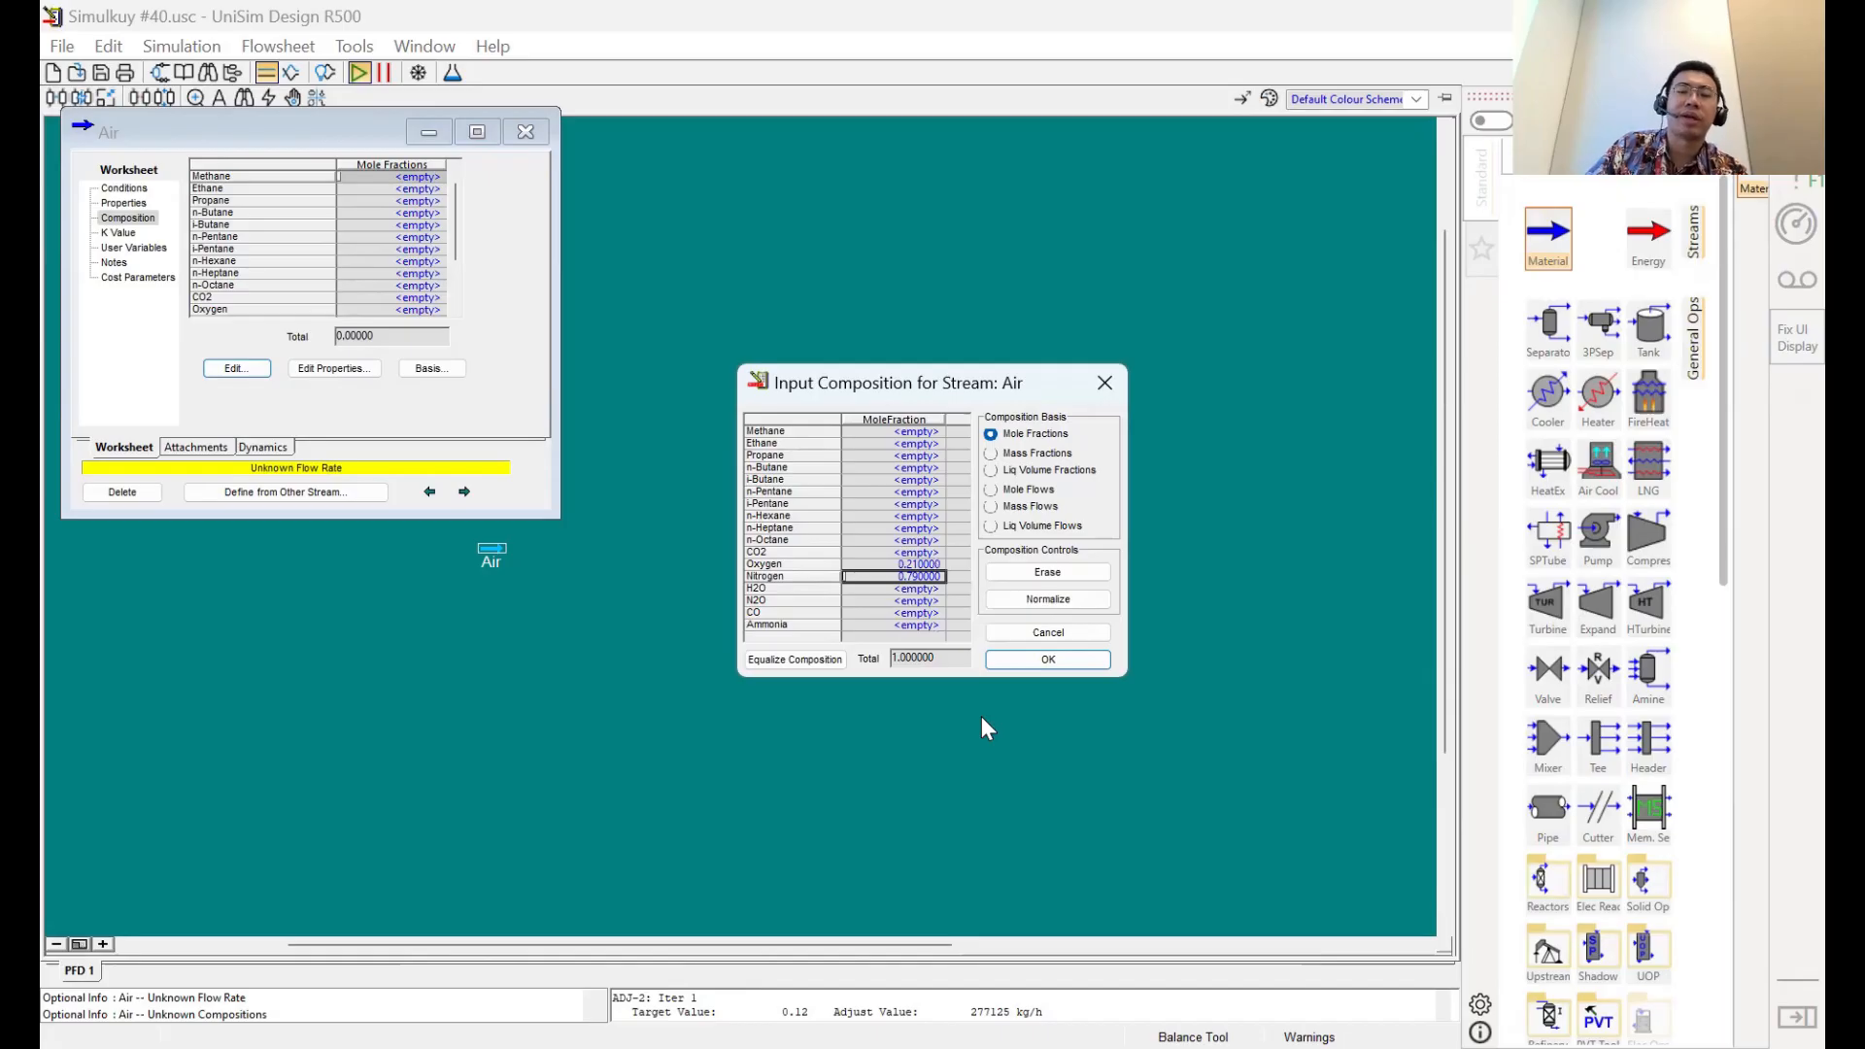
{"action": "left_click", "coordinate": [1018, 666]}
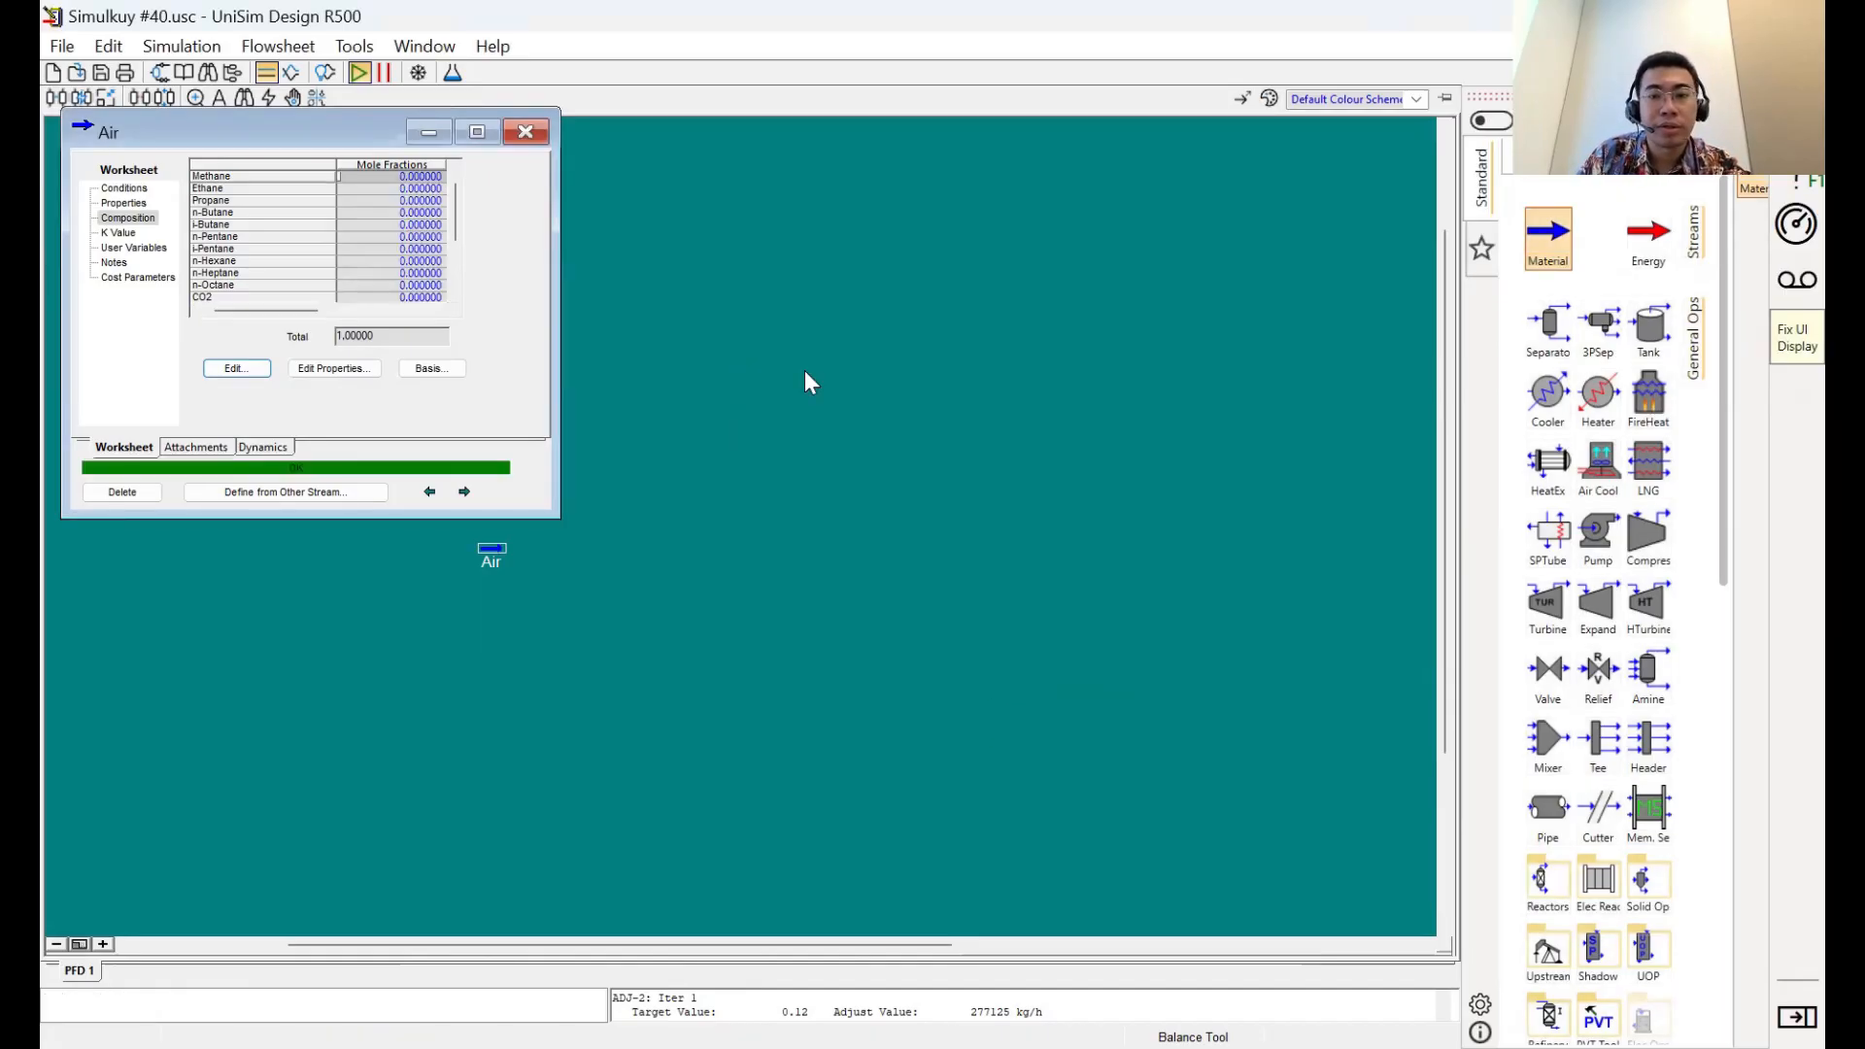
{"action": "left_click", "coordinate": [671, 363]}
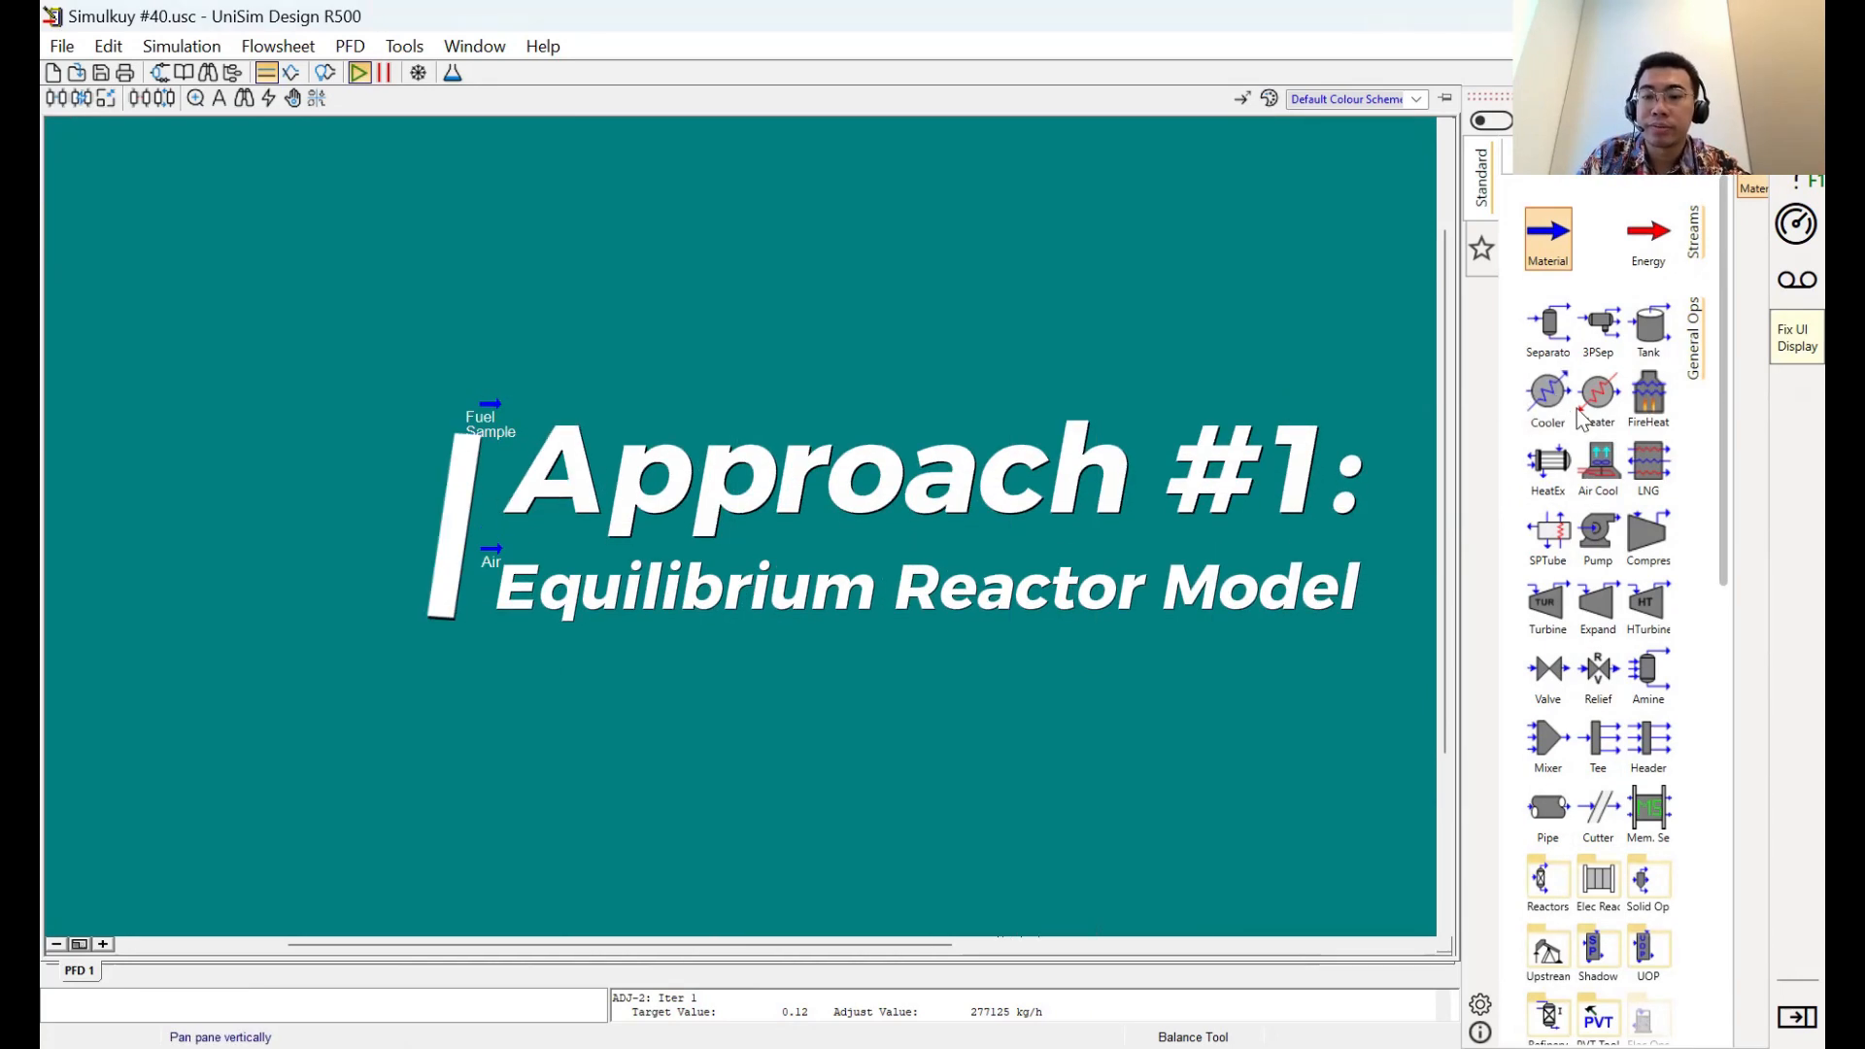
Add an equilibrium reactor to the flowsheet beside the Fuel Sample and Air streams
{"action": "scroll", "coordinate": [1574, 500], "scroll_direction": "down", "scroll_amount": 6}
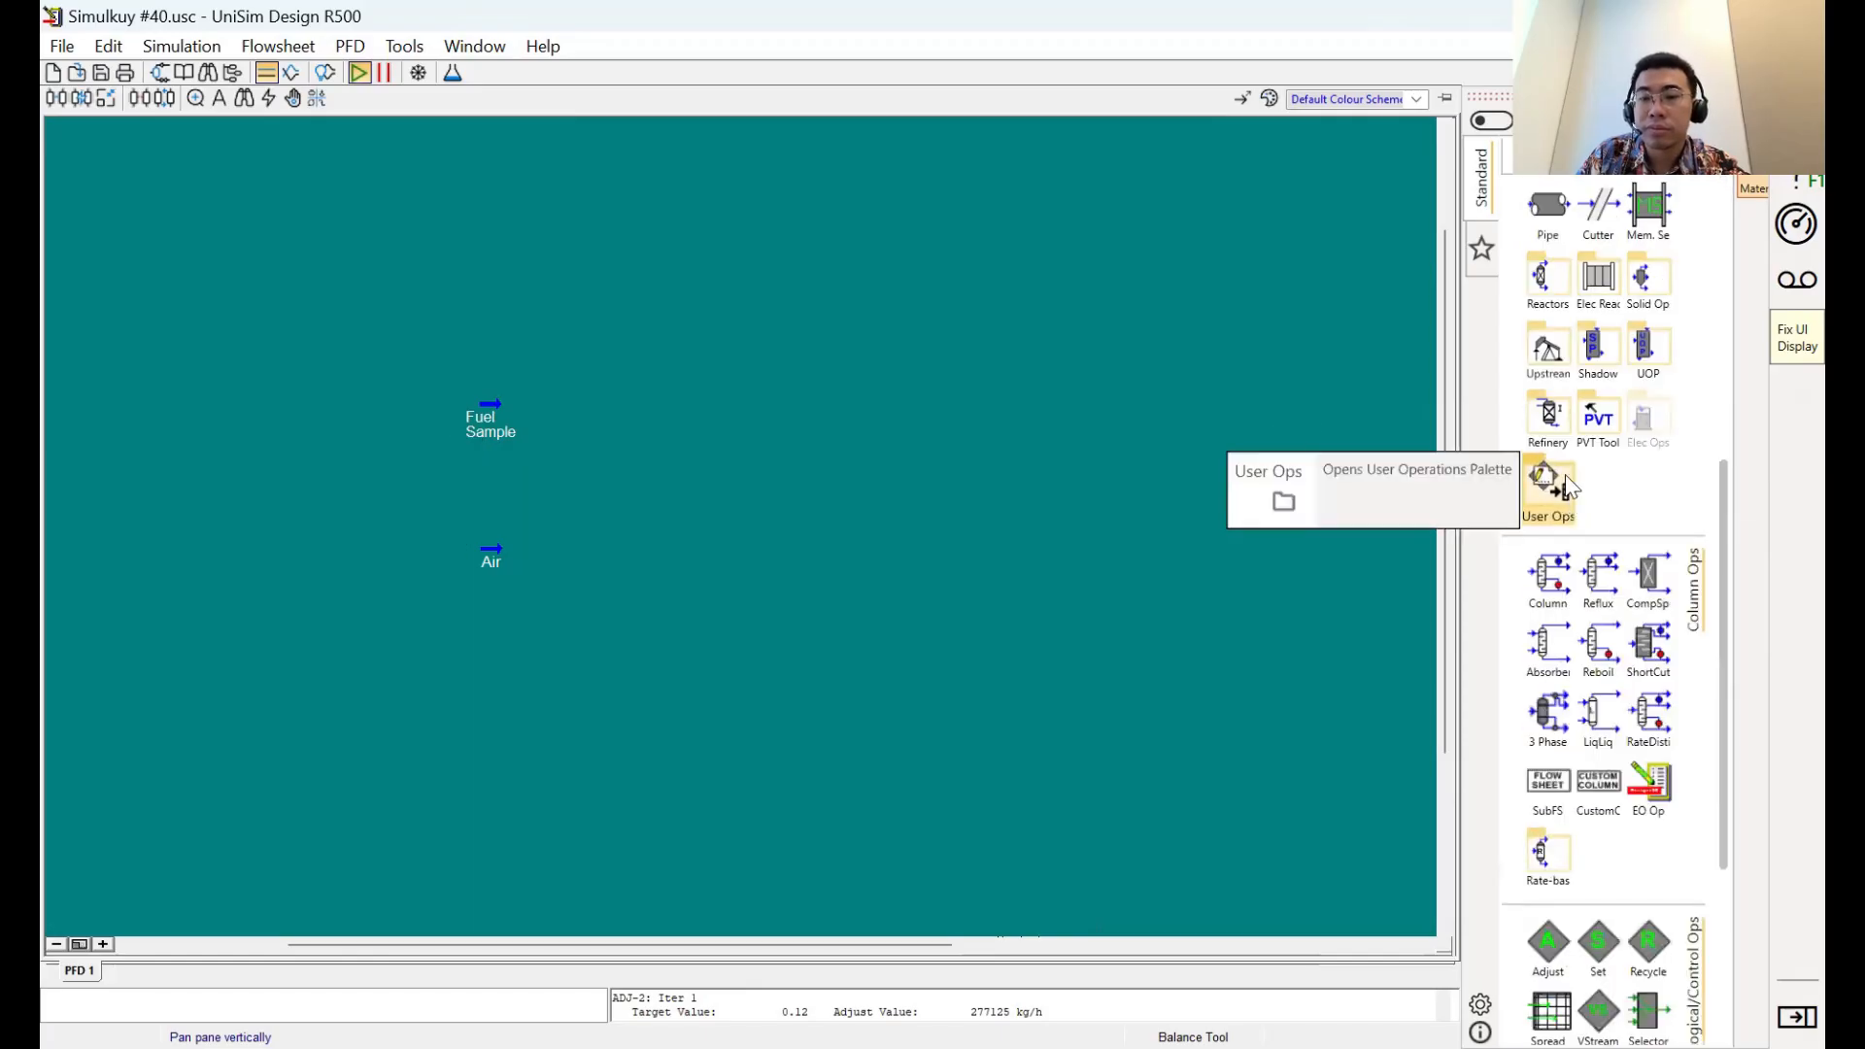
{"action": "scroll", "coordinate": [1566, 474], "scroll_direction": "up", "scroll_amount": 3}
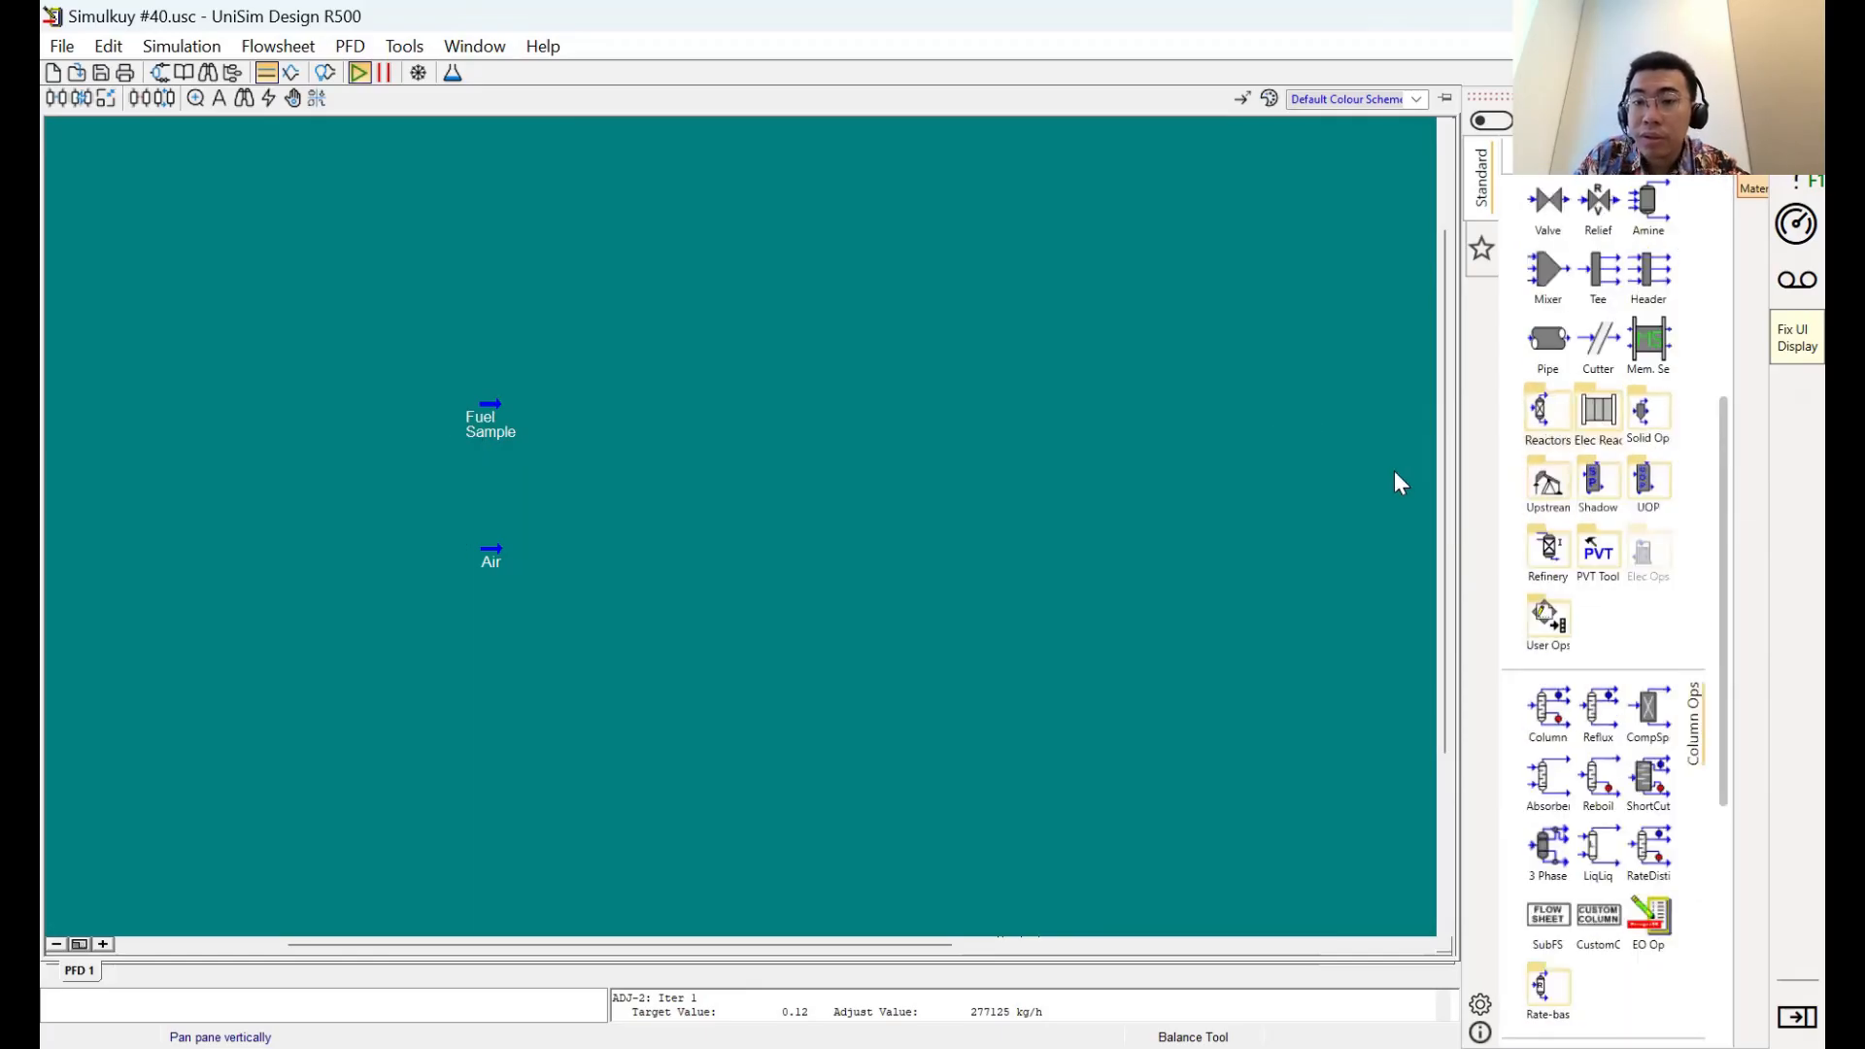
{"action": "mouse_move", "coordinate": [1549, 416]}
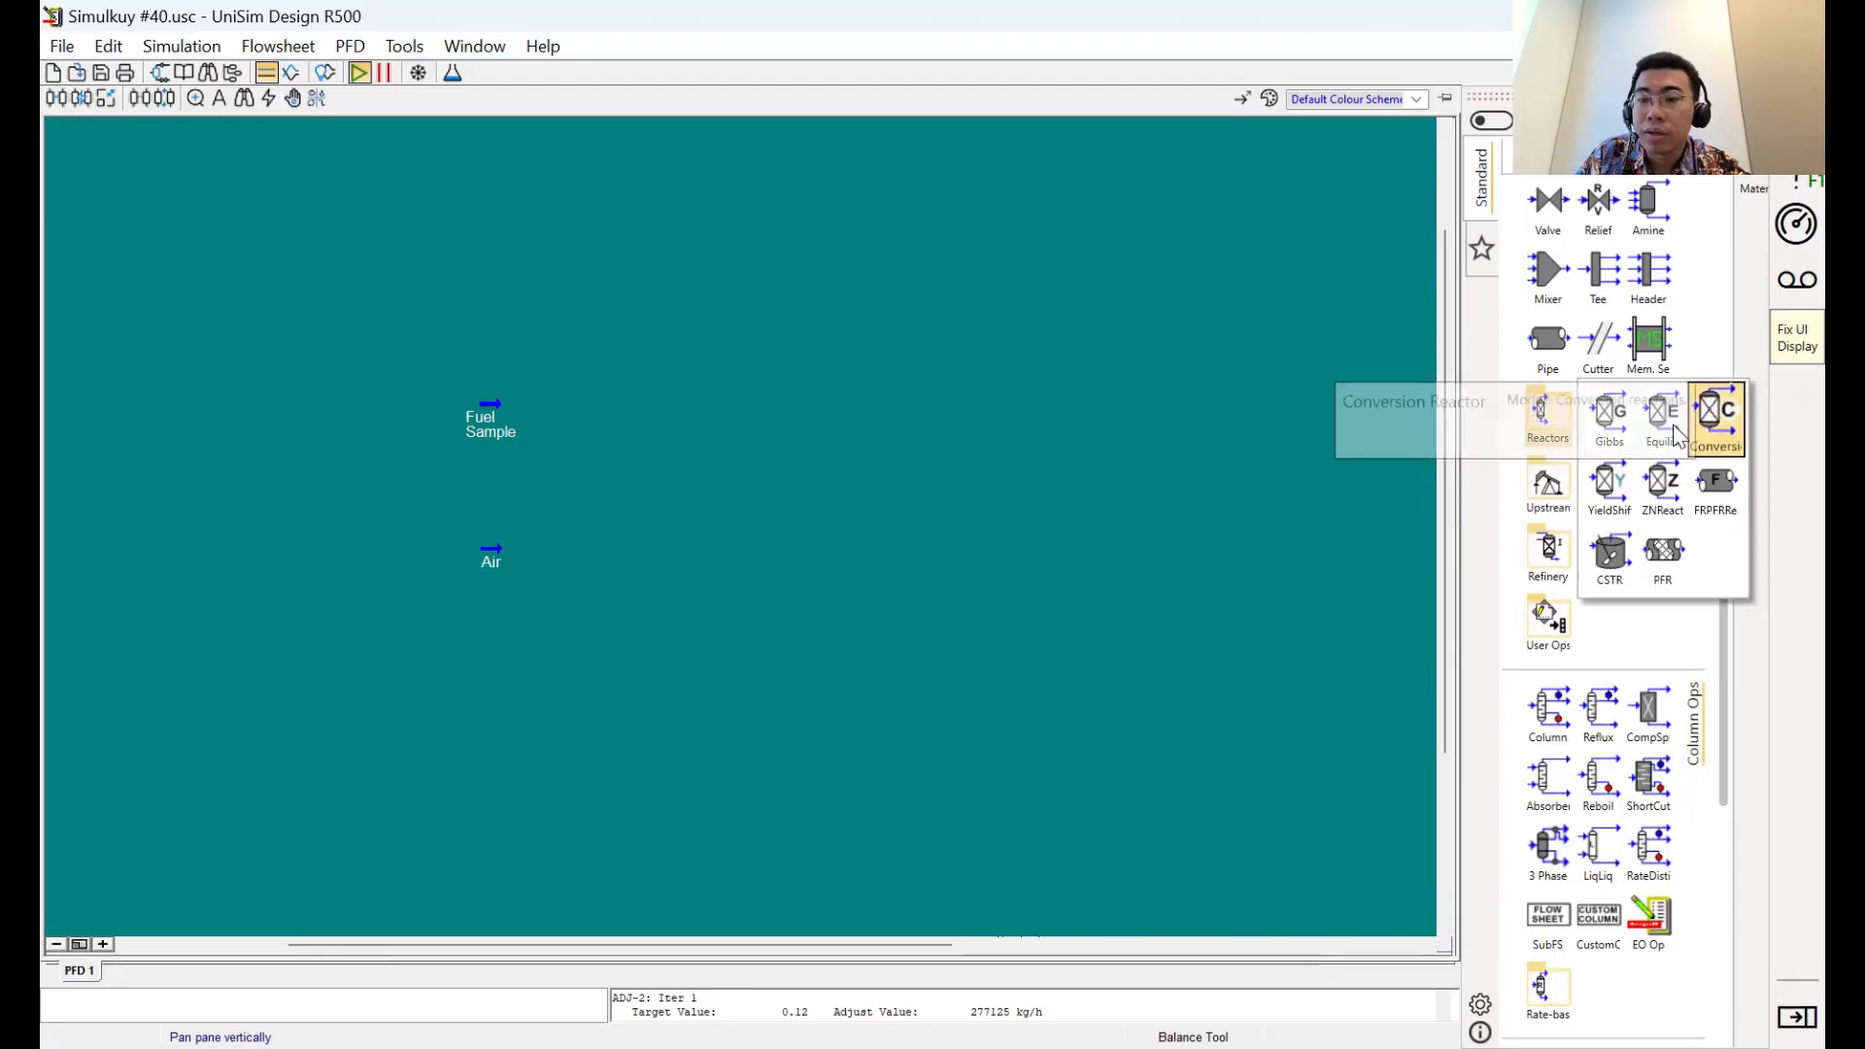
{"action": "left_click", "coordinate": [1663, 413]}
{"action": "left_click", "coordinate": [581, 540]}
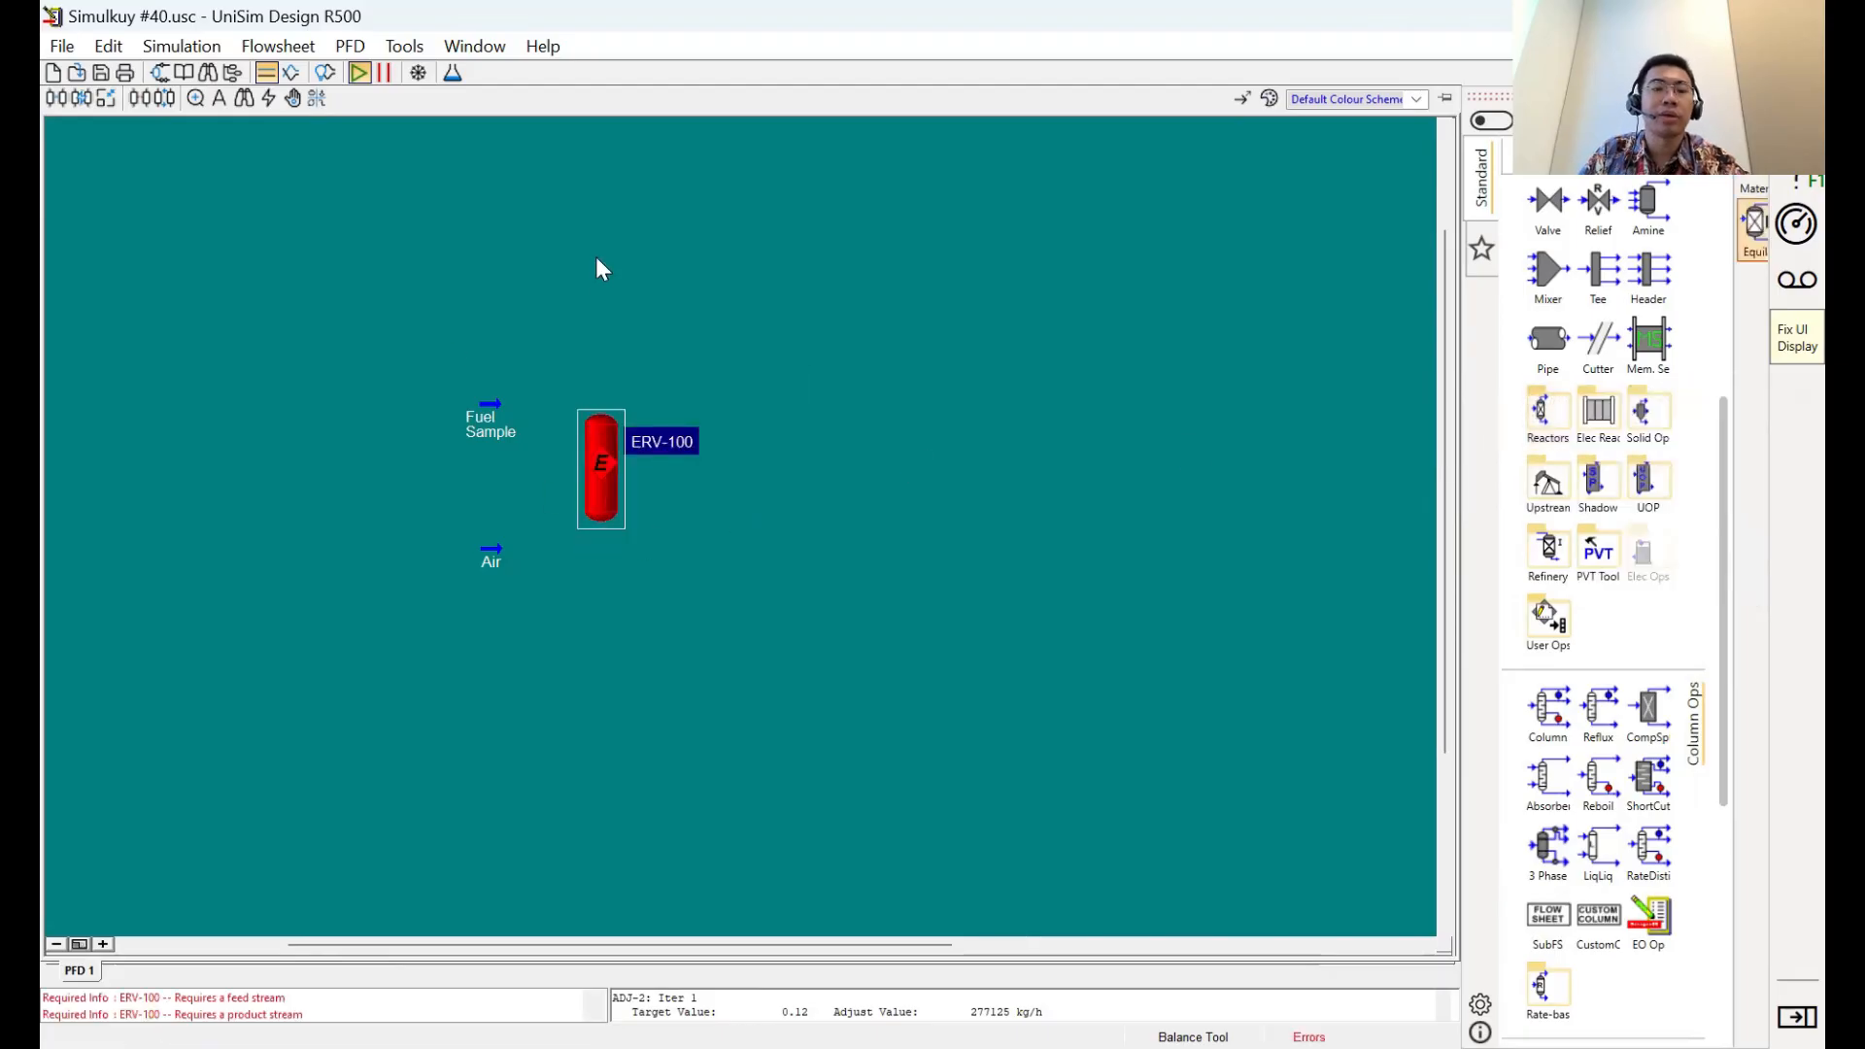
Connect the Fuel Sample and Air streams to the equilibrium reactor as feeds
{"action": "scroll", "coordinate": [404, 309], "scroll_direction": "up", "scroll_amount": 1}
{"action": "left_click_drag", "start_coordinate": [558, 334], "coordinate": [767, 554]}
{"action": "left_click_drag", "start_coordinate": [652, 636], "coordinate": [657, 637]}
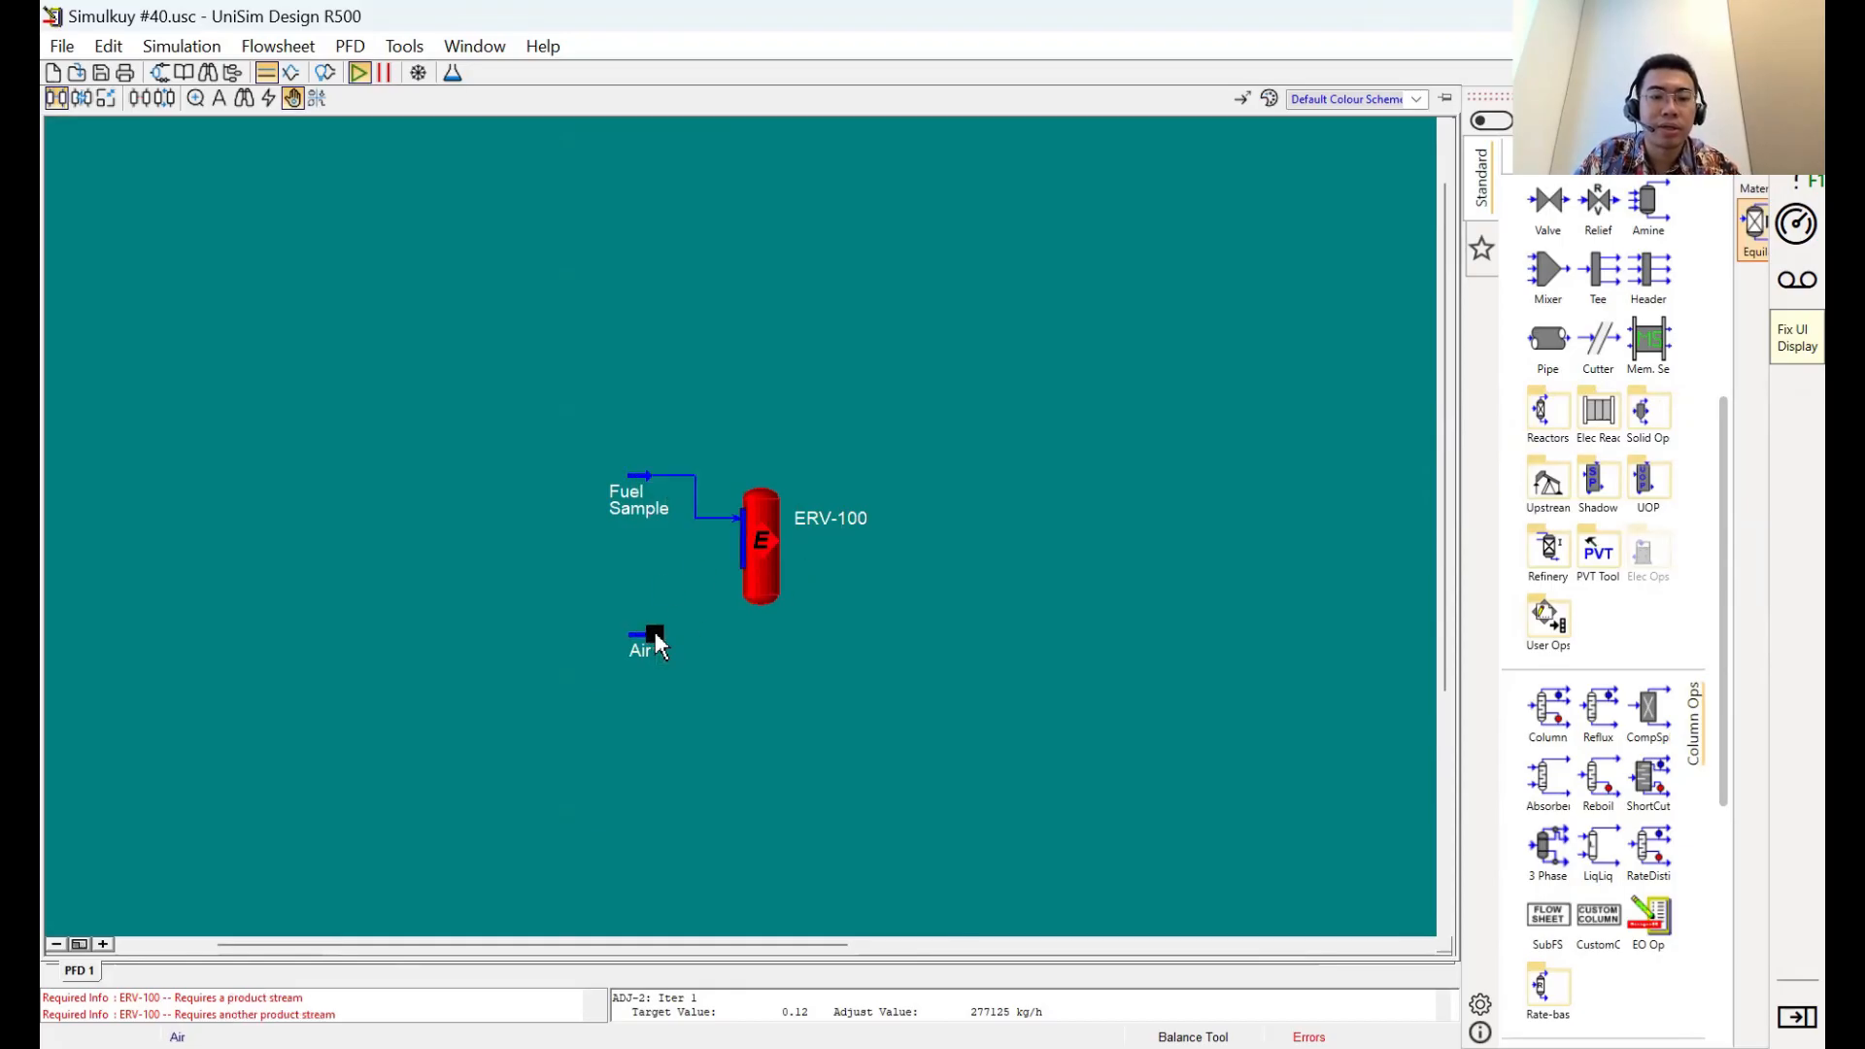
{"action": "left_click_drag", "start_coordinate": [743, 562], "coordinate": [750, 545]}
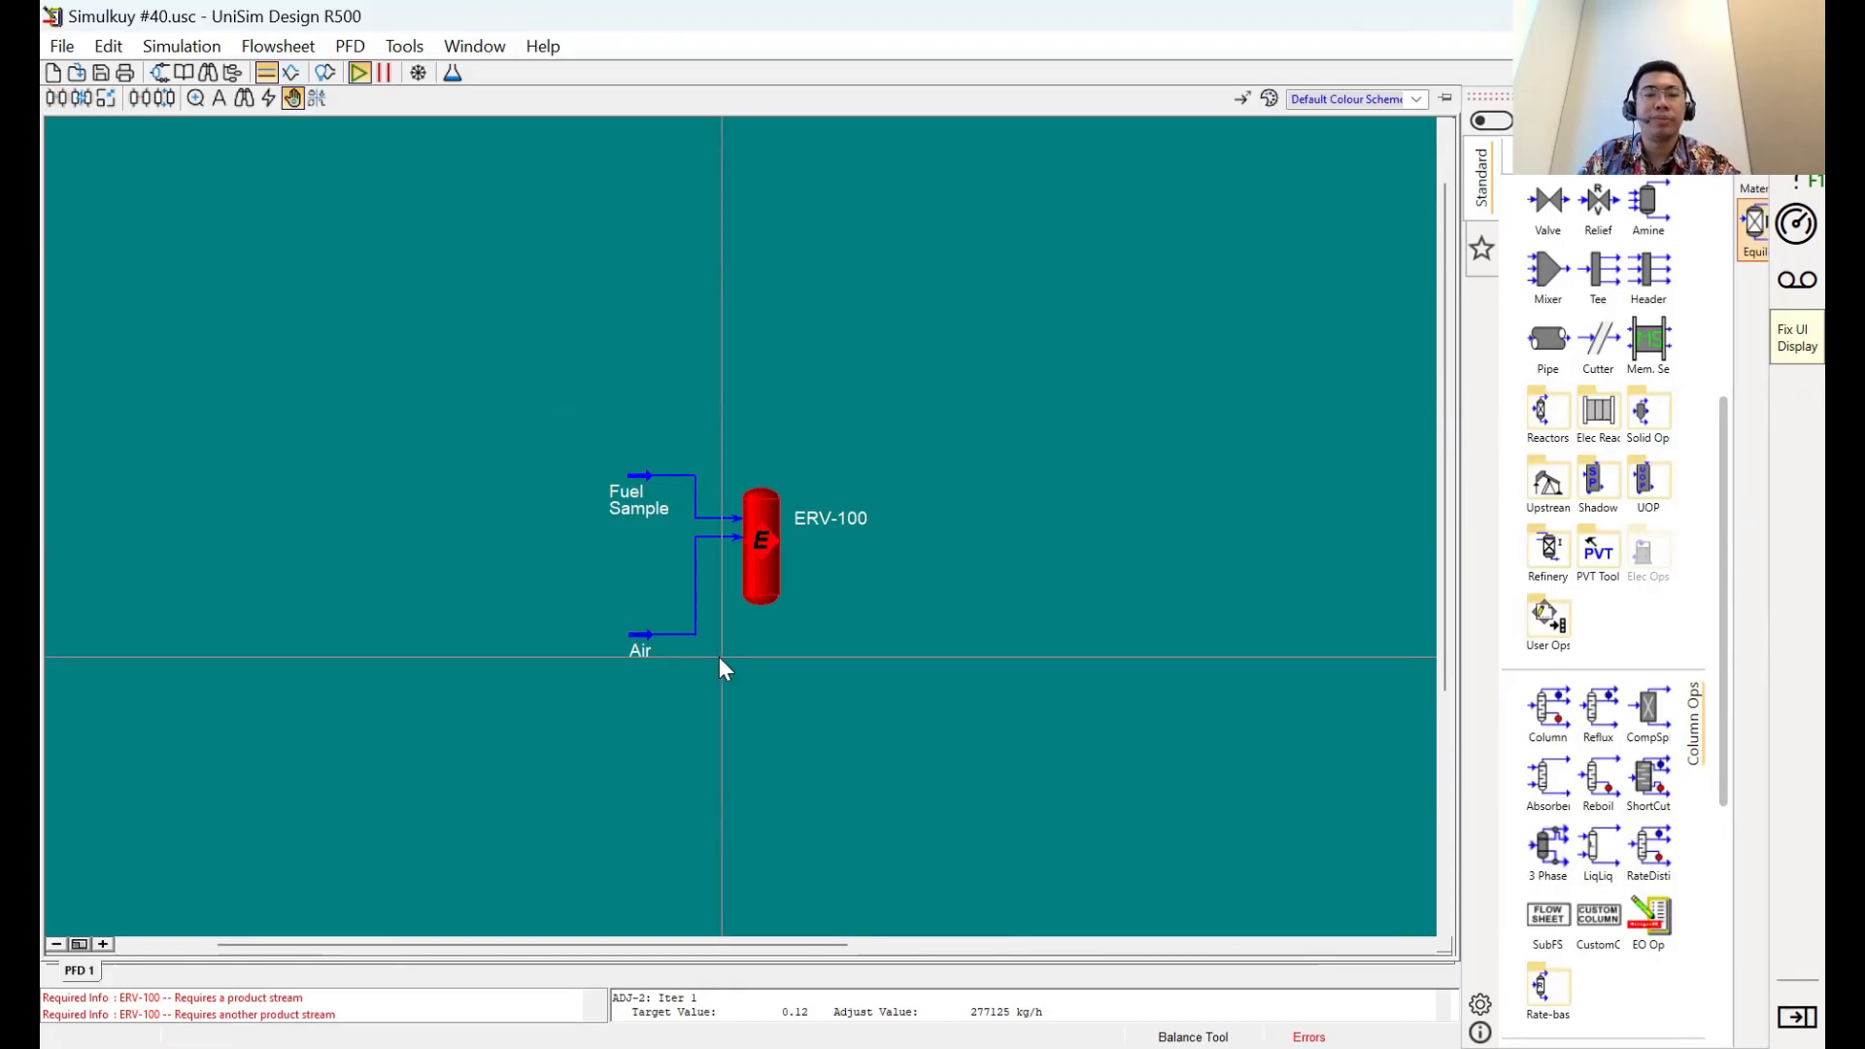
Assign the equilibrium reactor a vapour outlet stream named Flue Gas and a liquid outlet stream named No Flow
{"action": "double_click", "coordinate": [768, 545]}
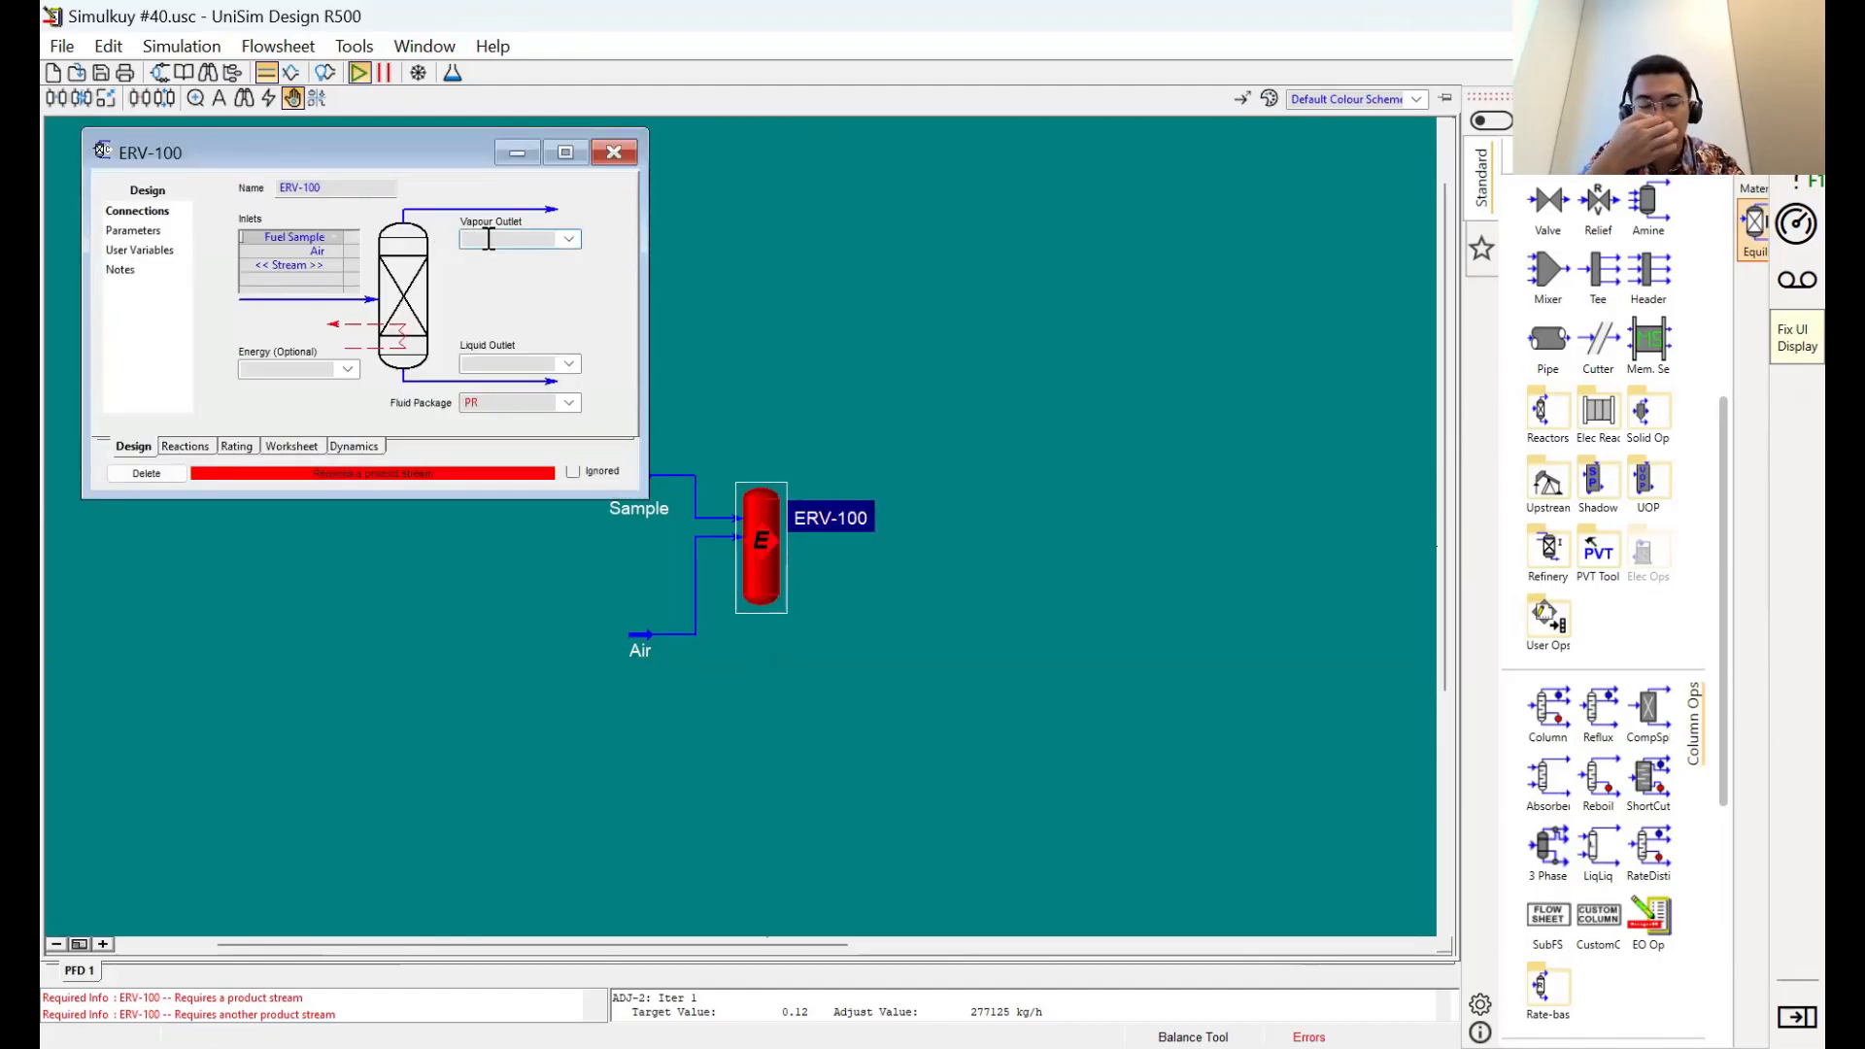
{"action": "type", "text": "Flue Gas"}
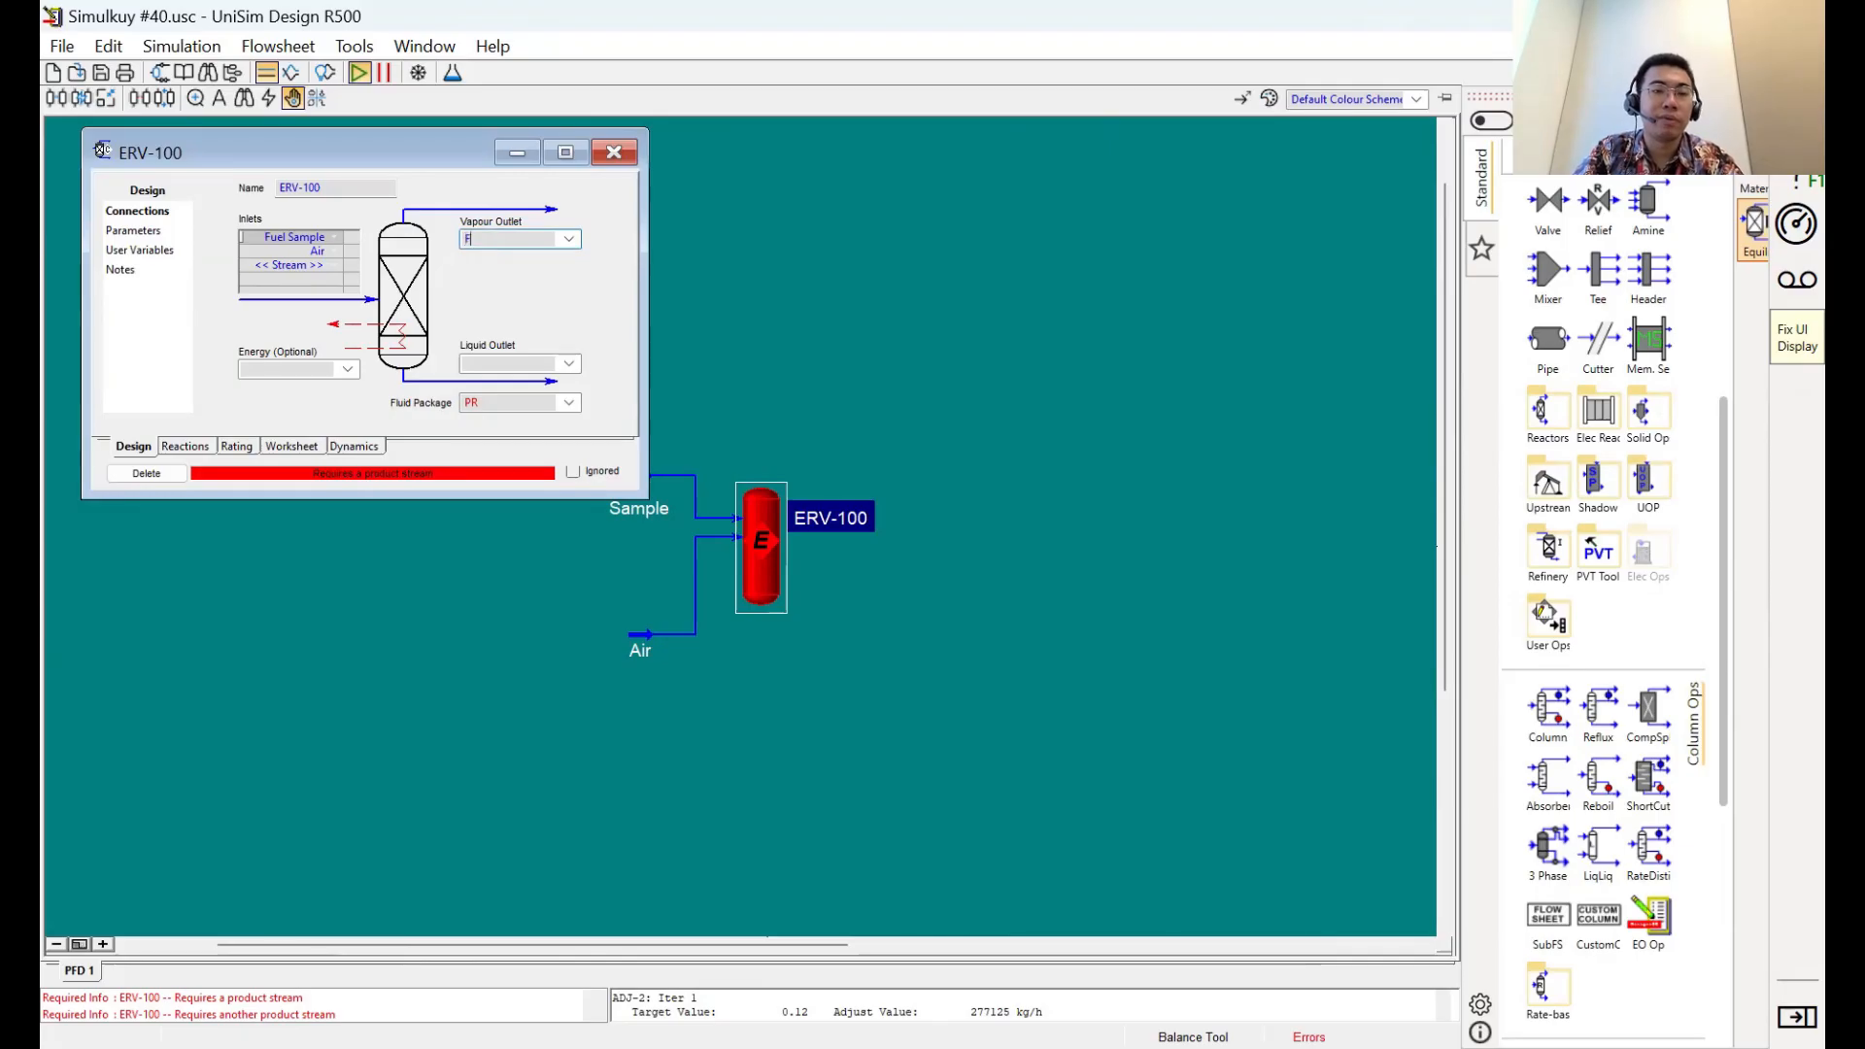
{"action": "key", "text": "Return"}
{"action": "left_click", "coordinate": [517, 363]}
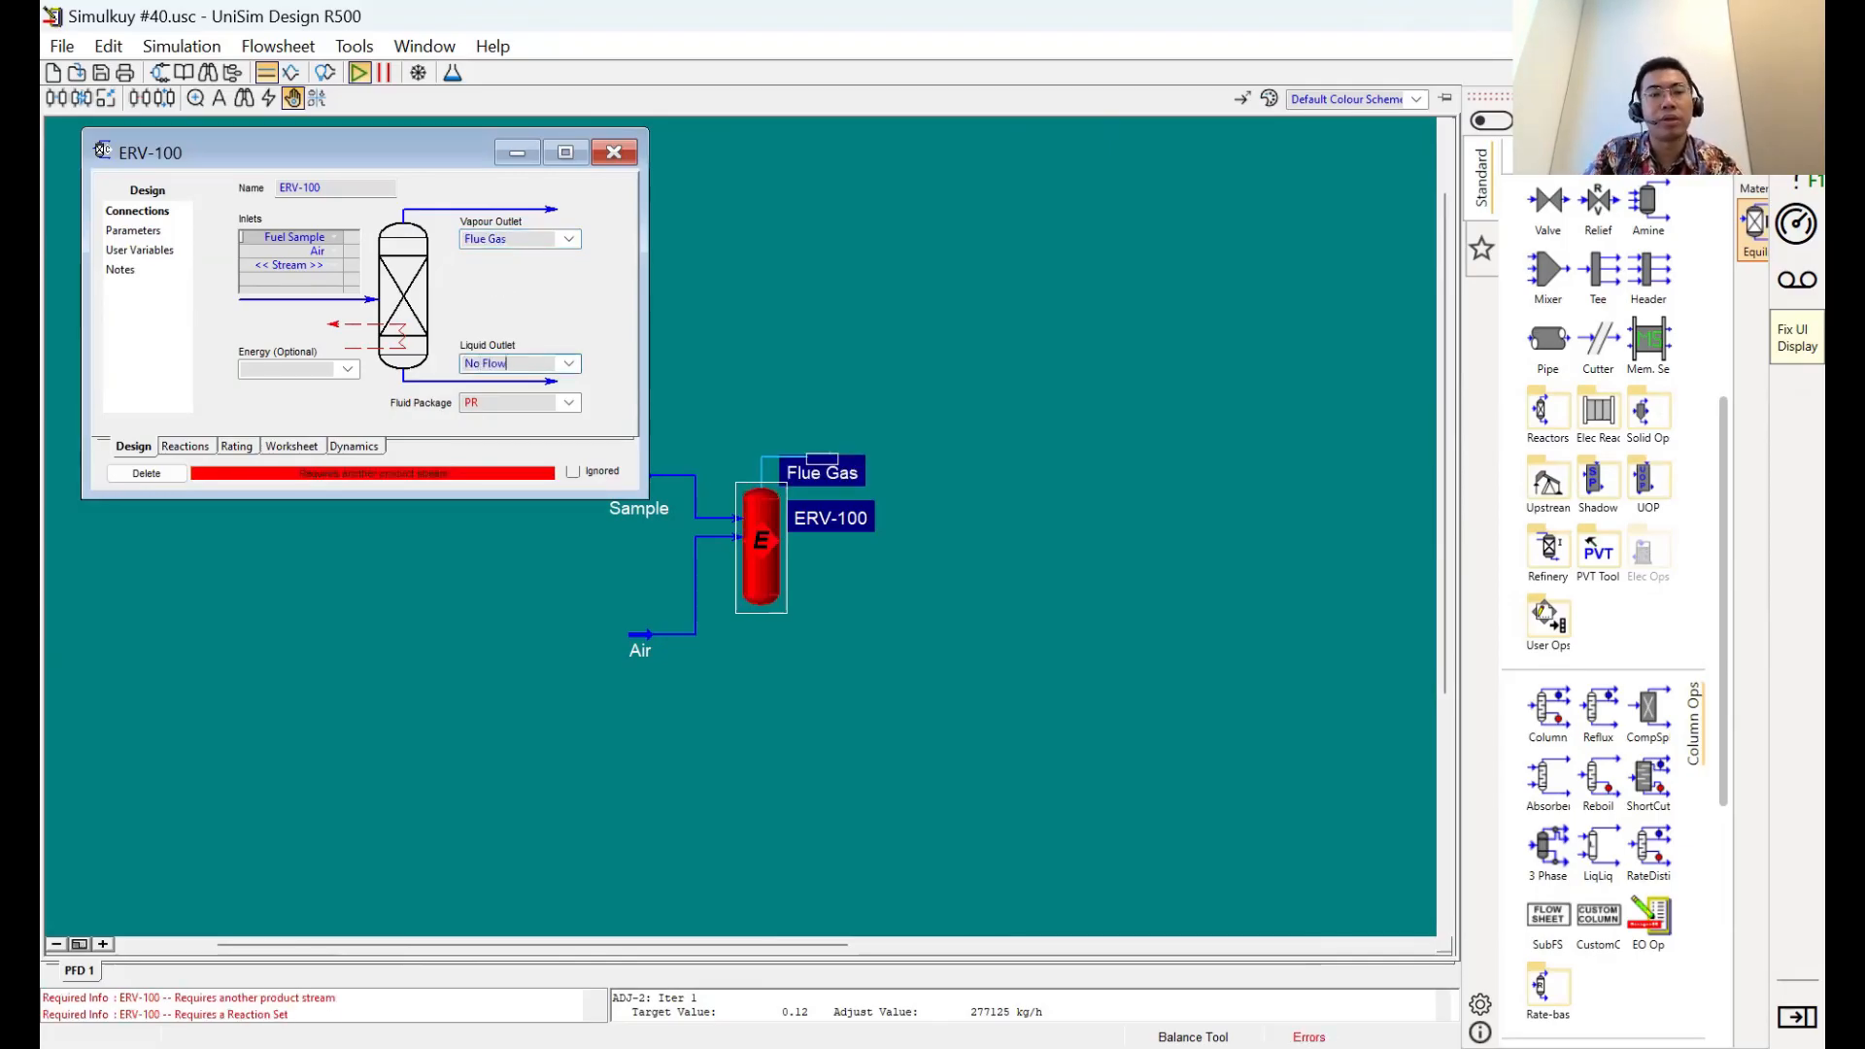
{"action": "key", "text": "Return"}
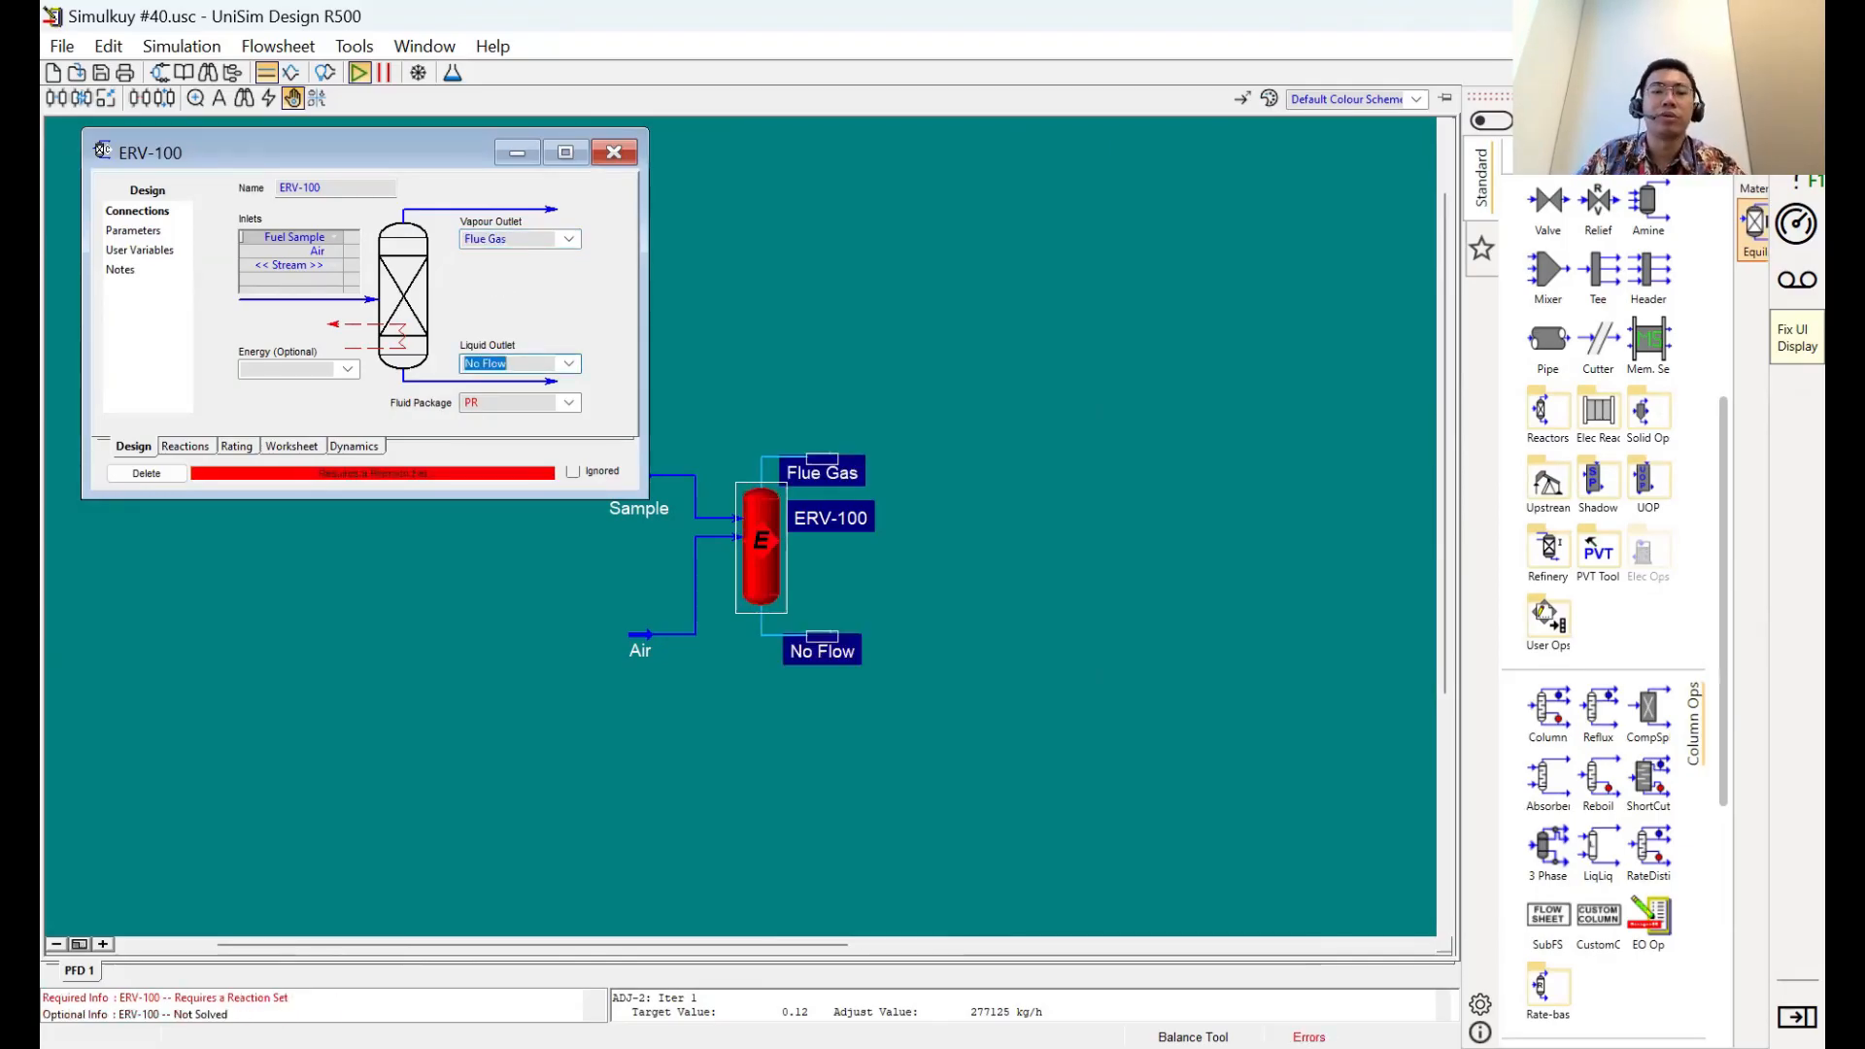
Assign the Global Rxn Set to the equilibrium reactor and move its Flue Gas and No Flow streams farther from the vessel
{"action": "left_click", "coordinate": [193, 449]}
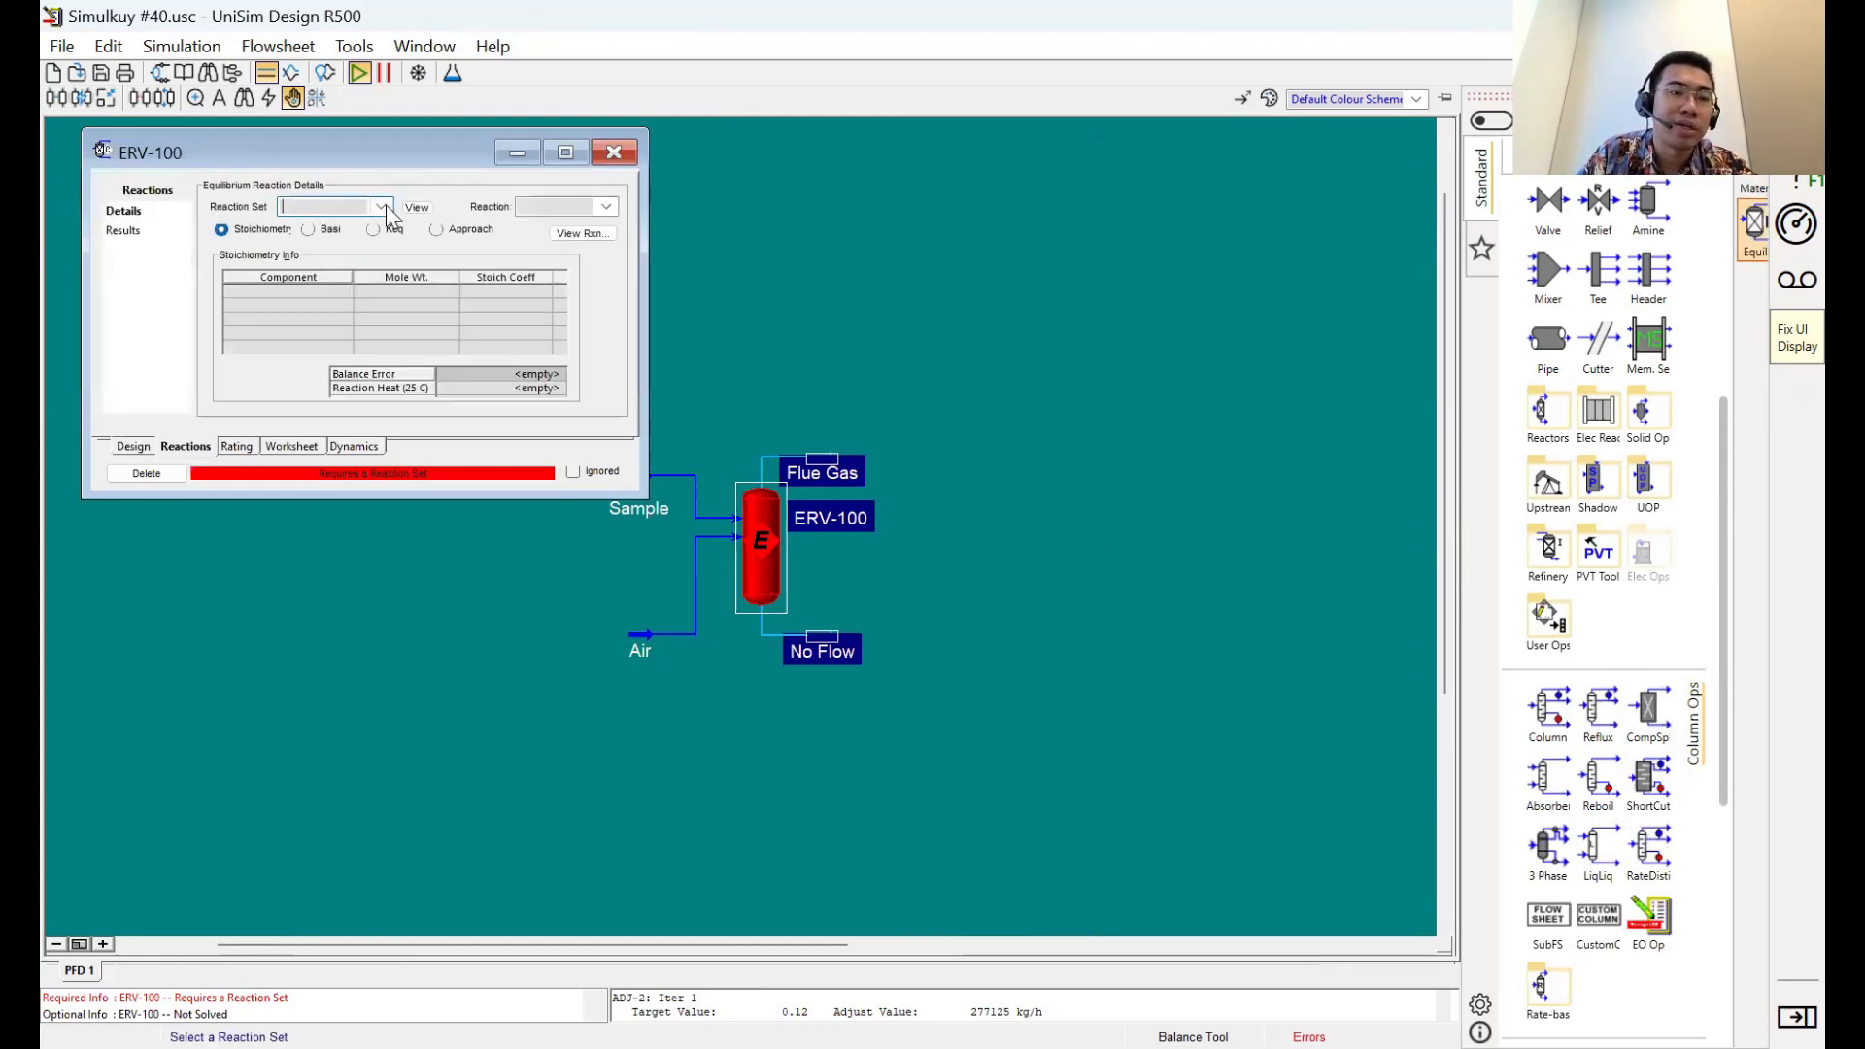
{"action": "left_click", "coordinate": [384, 208]}
{"action": "left_click", "coordinate": [377, 238]}
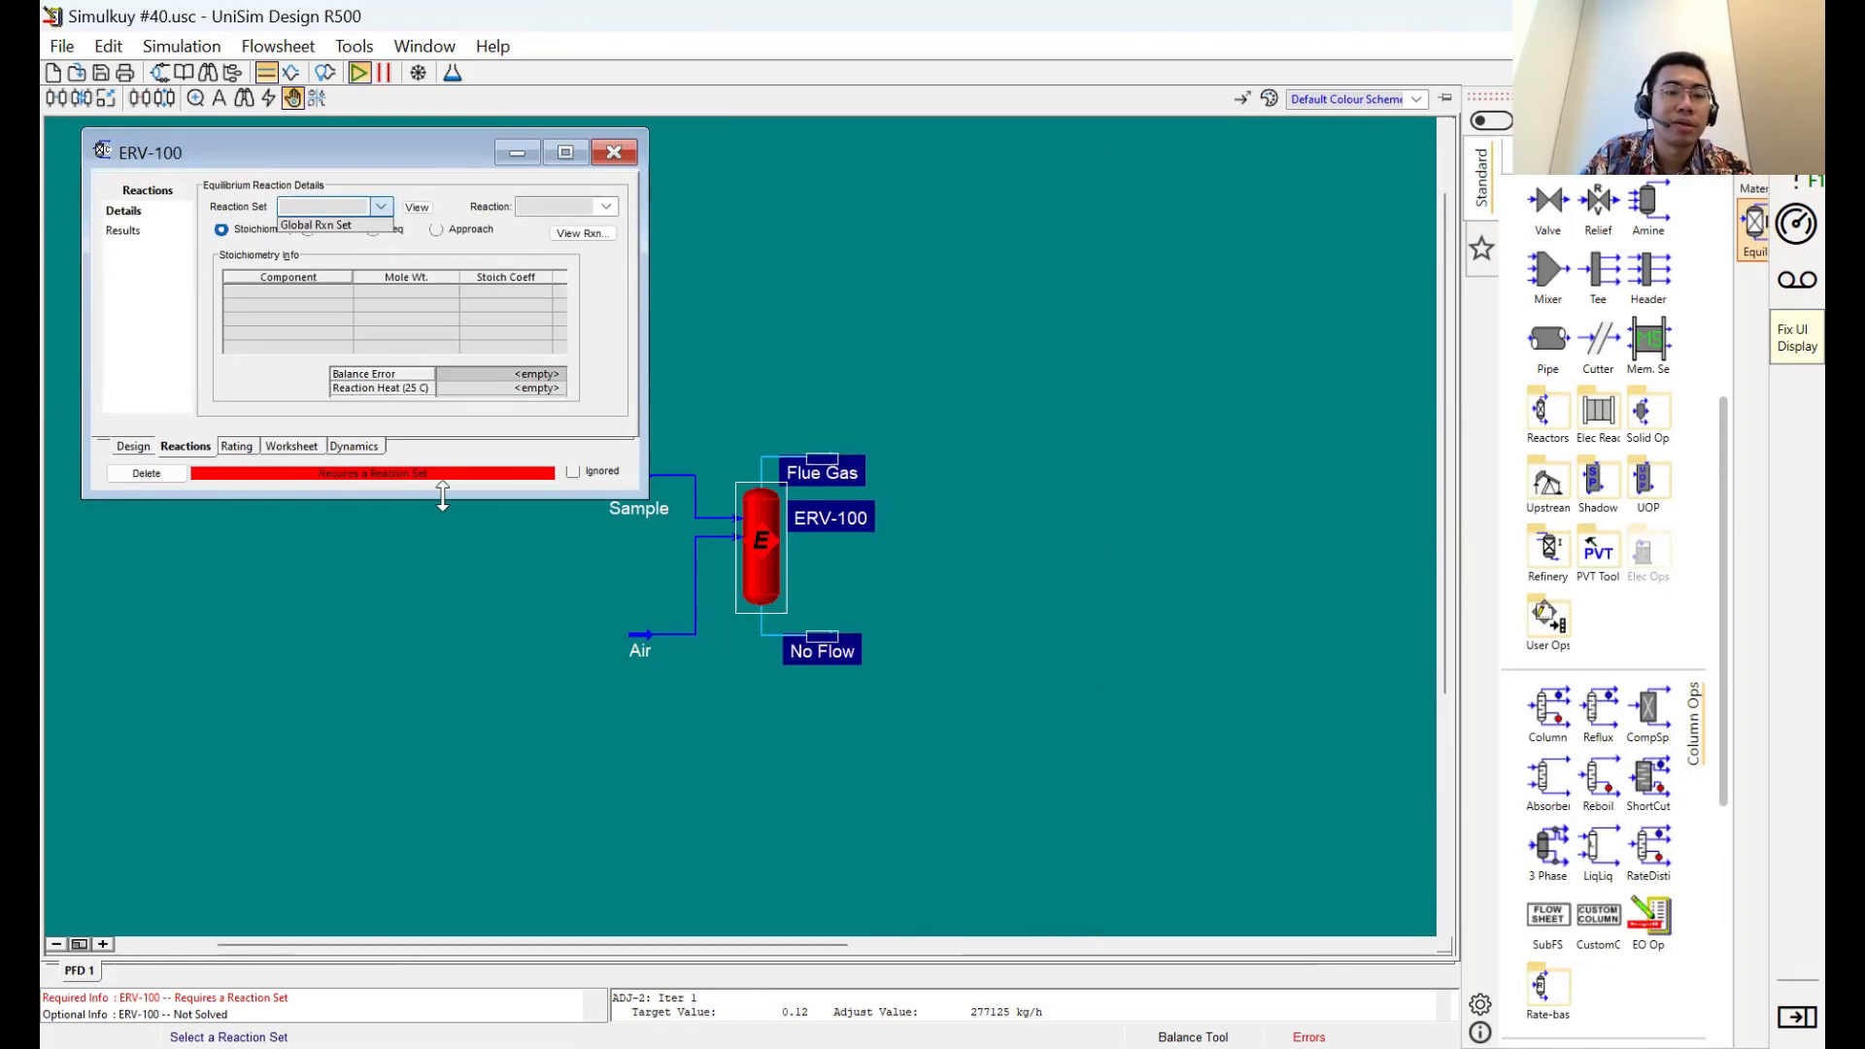
{"action": "left_click", "coordinate": [949, 529]}
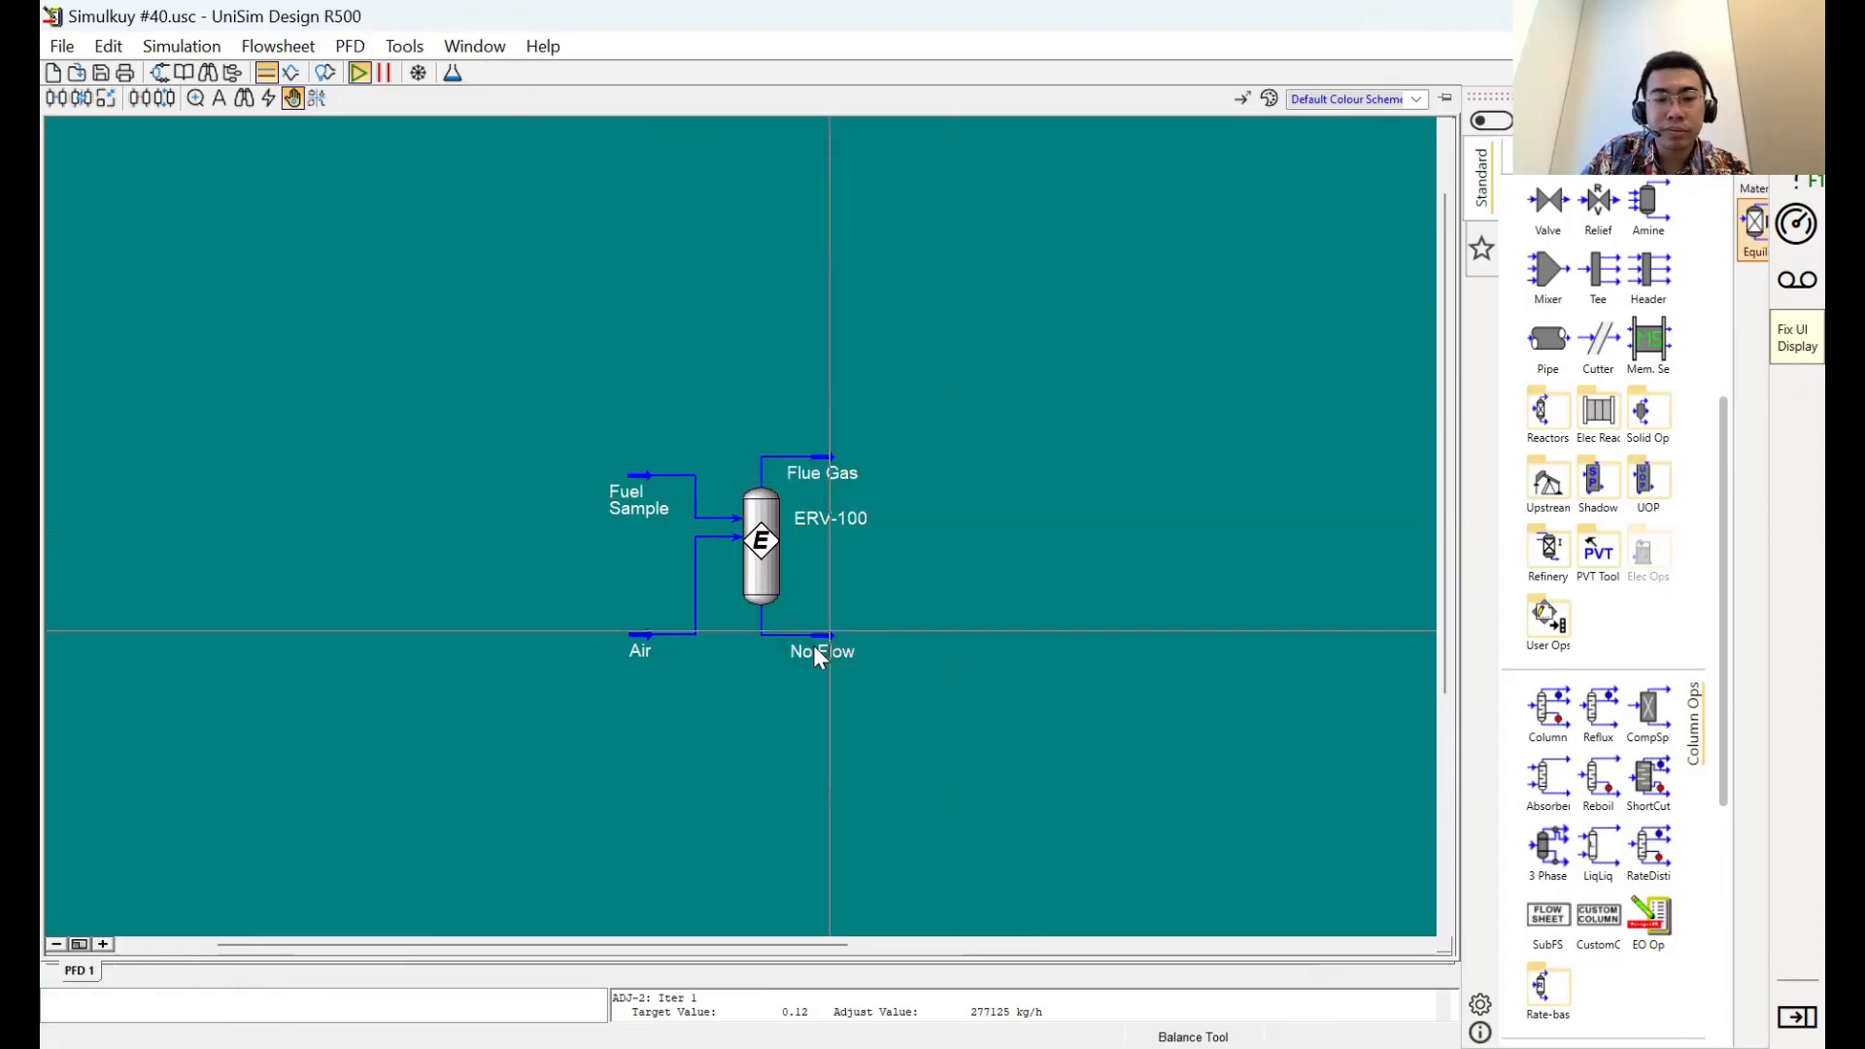
{"action": "left_click_drag", "start_coordinate": [816, 643], "coordinate": [871, 690]}
{"action": "left_click_drag", "start_coordinate": [831, 470], "coordinate": [830, 420]}
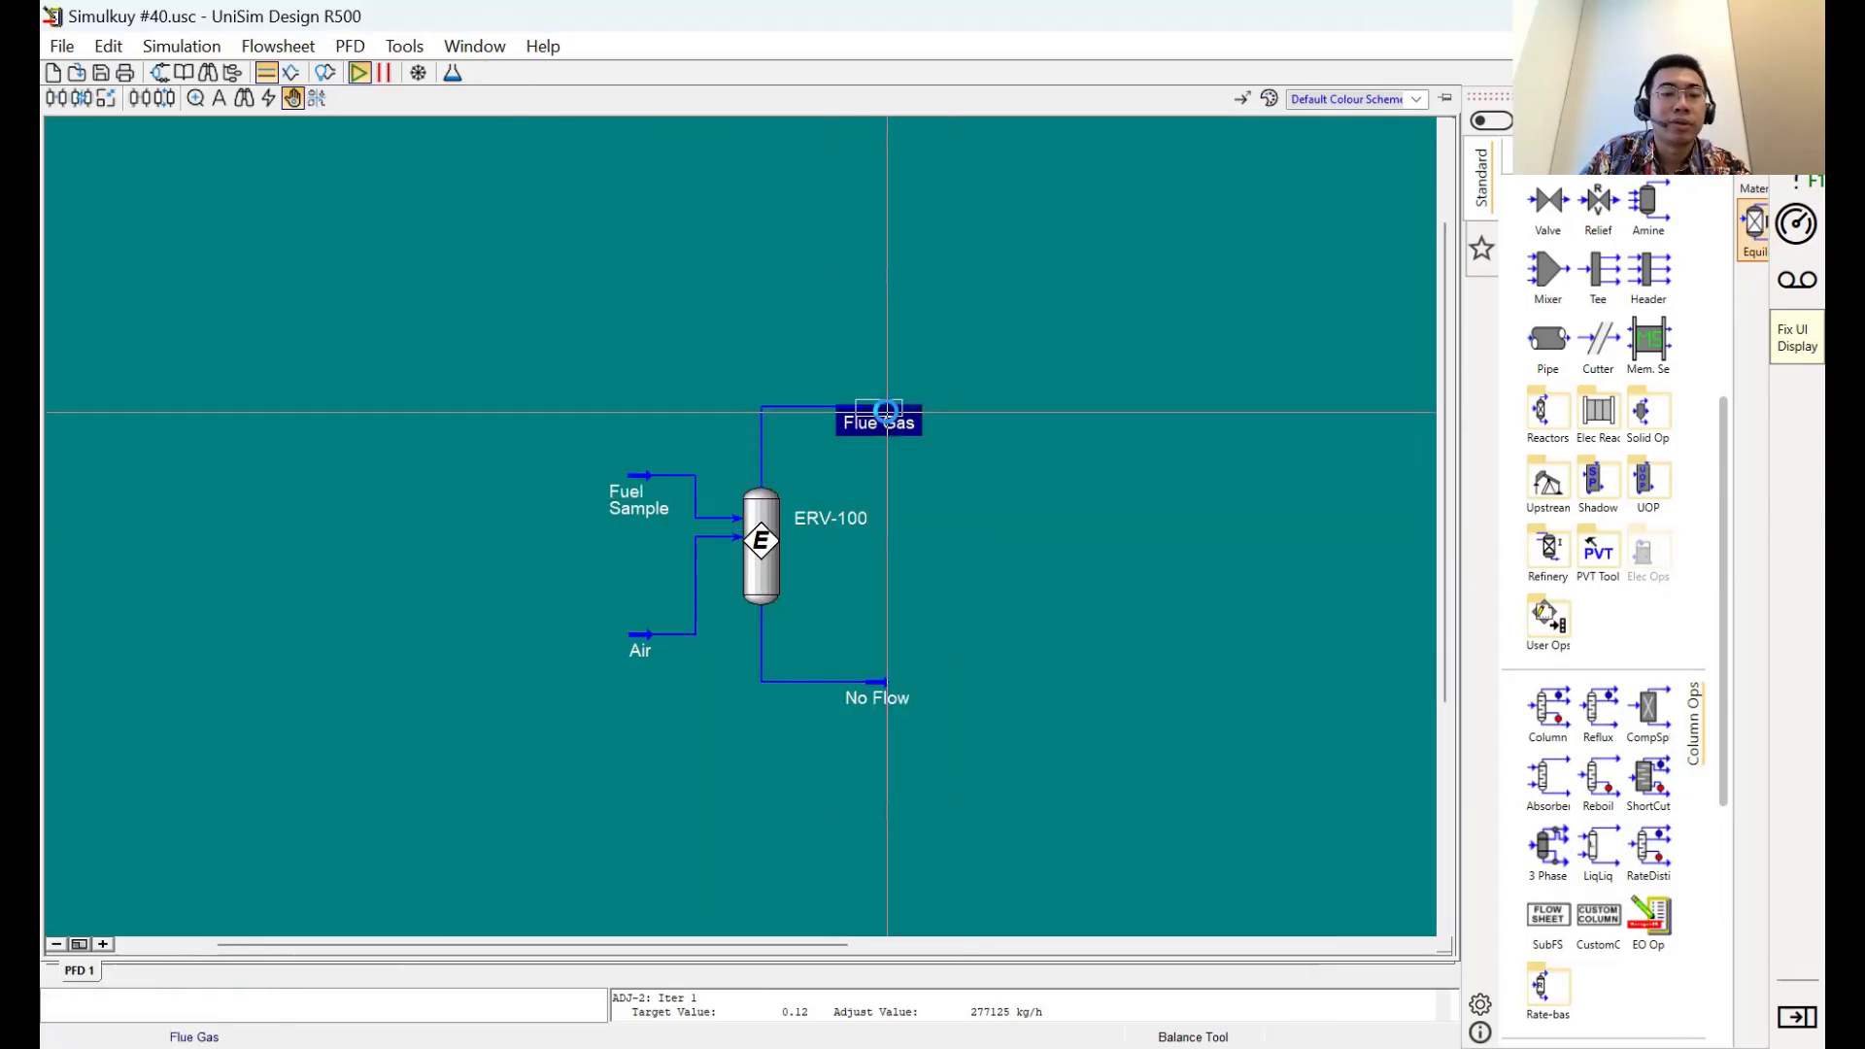
Examine the Flue Gas stream's conditions and the mole fractions of the hydrocarbons, CO2, oxygen, nitrogen and H2O
{"action": "double_click", "coordinate": [816, 408]}
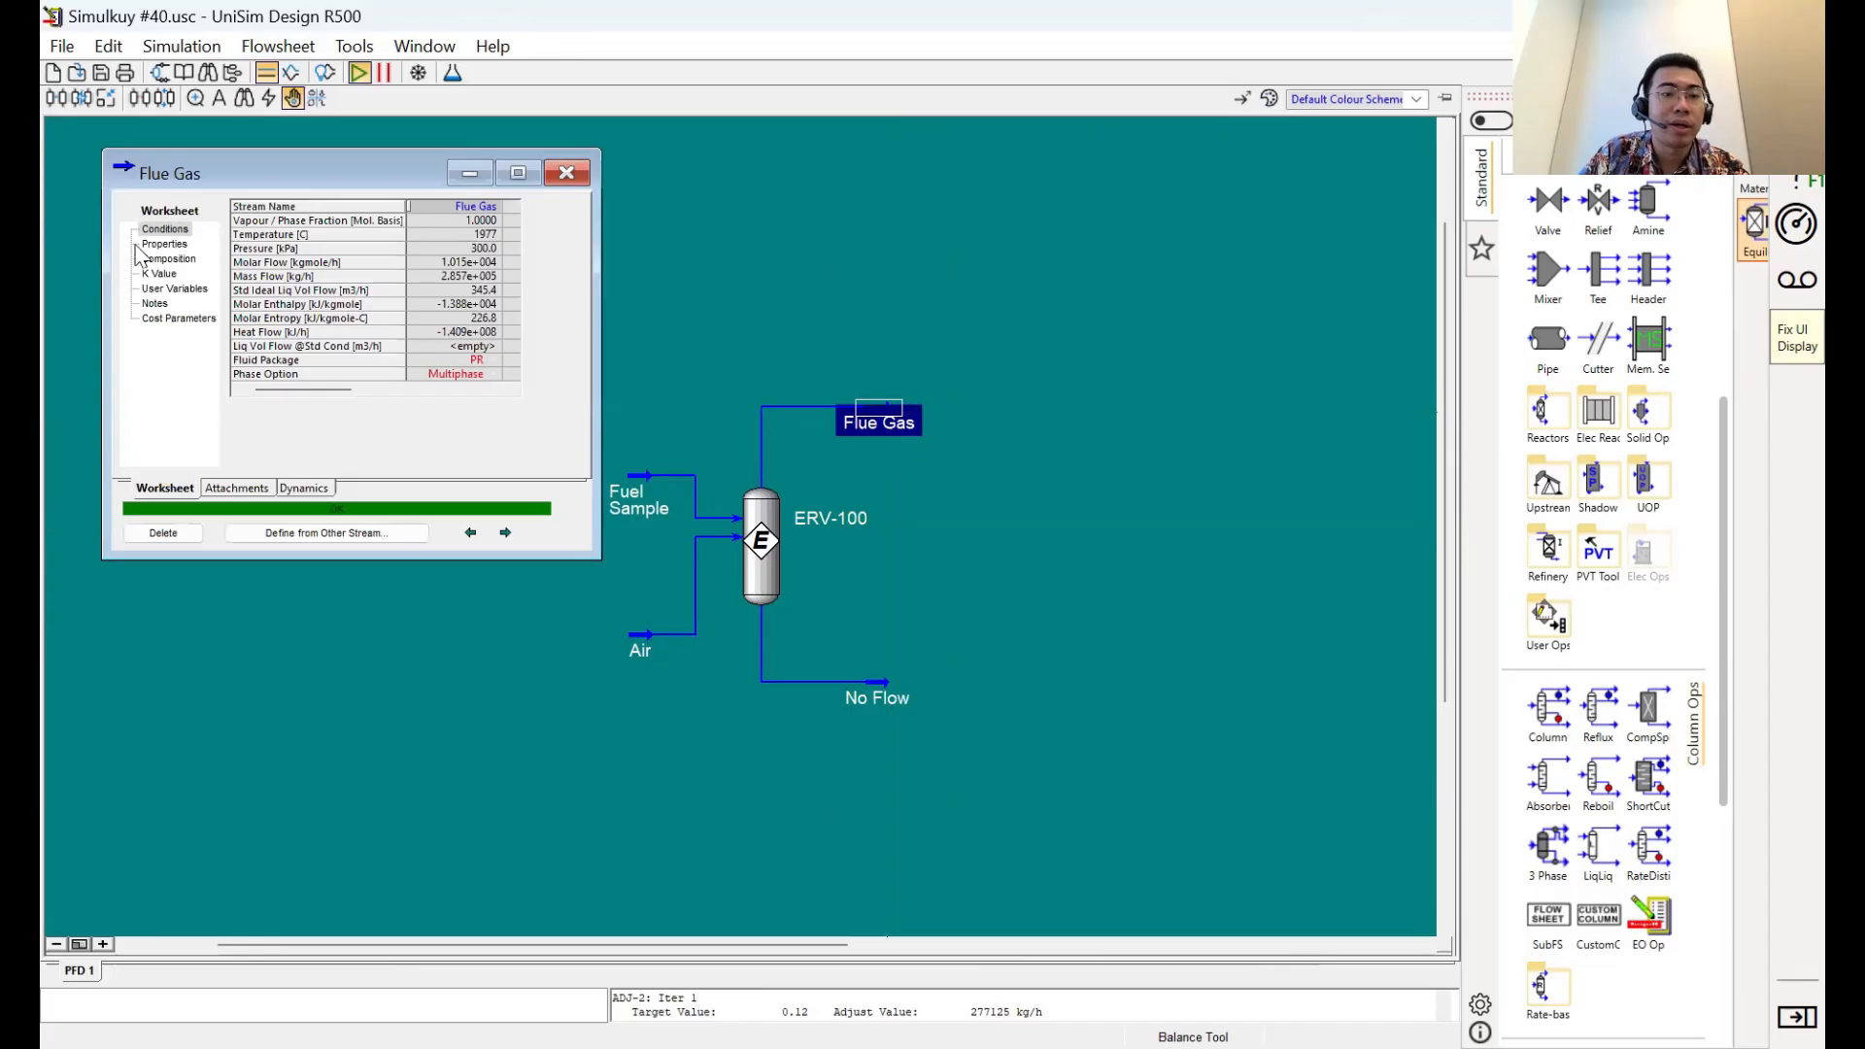
{"action": "left_click", "coordinate": [157, 258]}
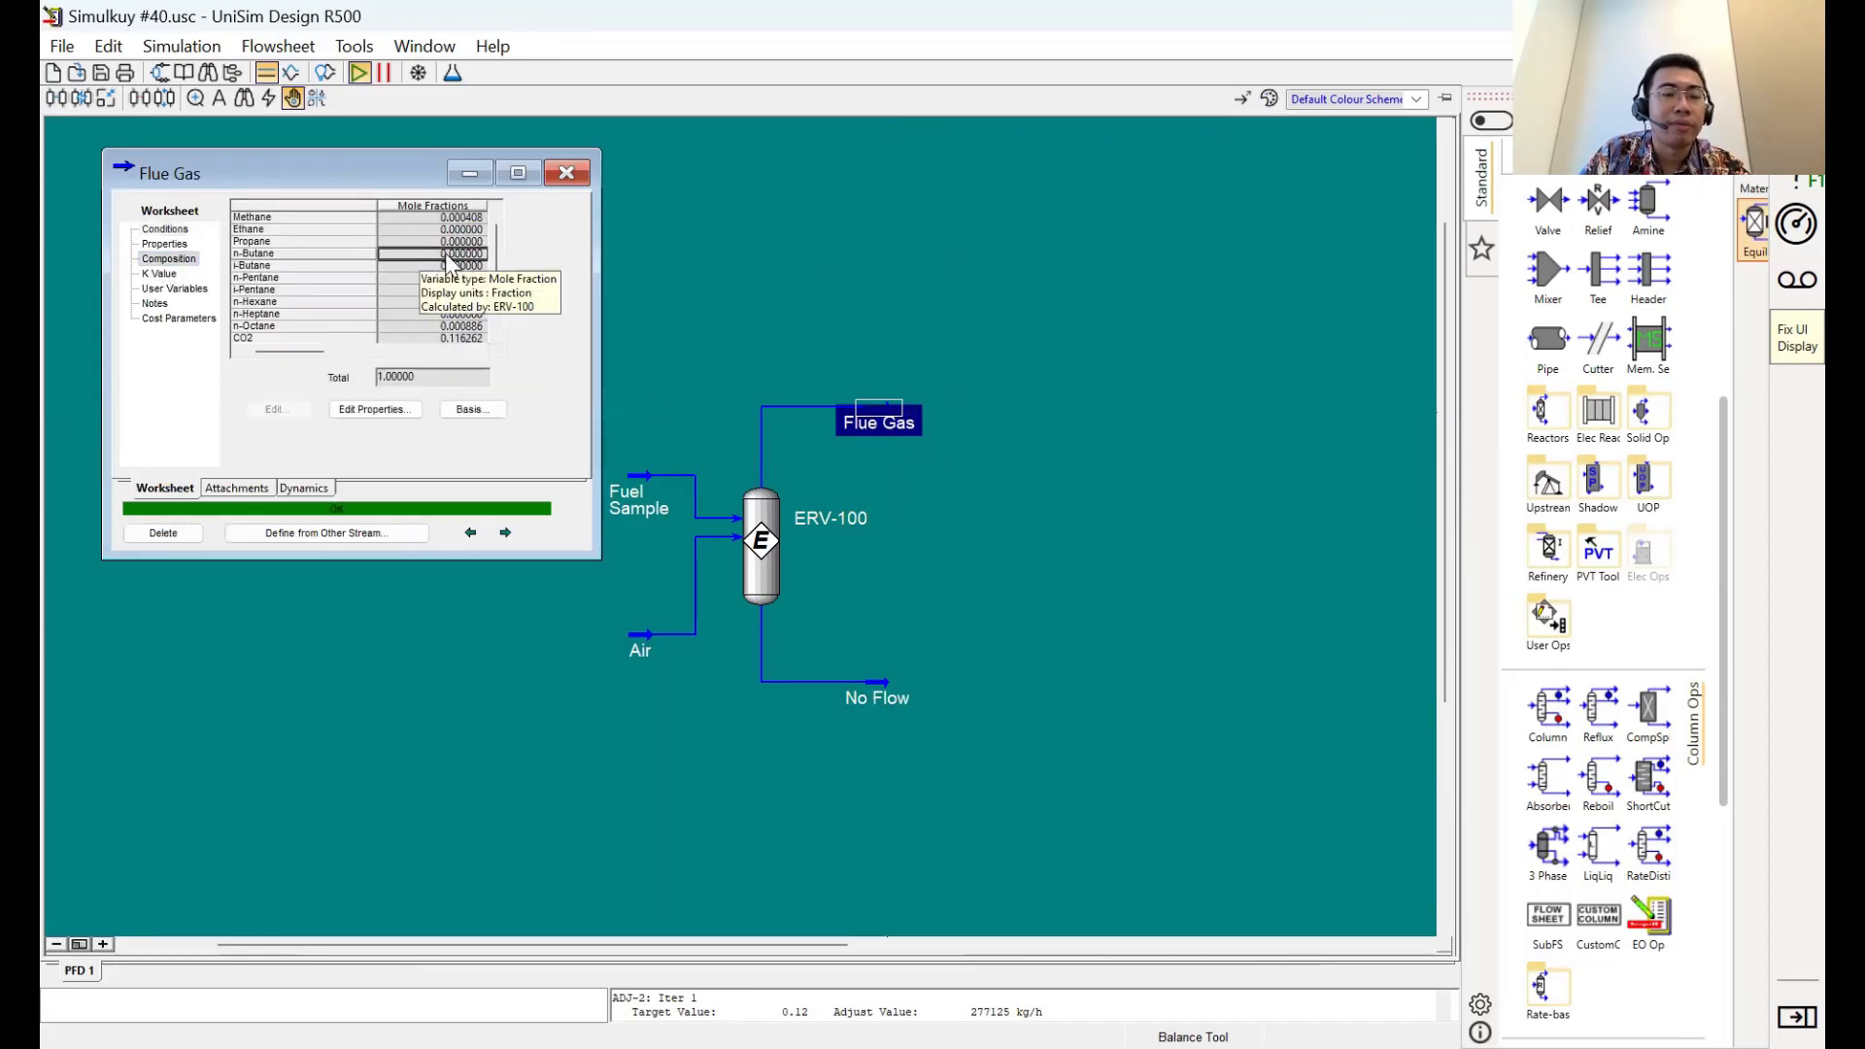
{"action": "scroll", "coordinate": [464, 245], "scroll_direction": "down", "scroll_amount": 1}
{"action": "scroll", "coordinate": [491, 262], "scroll_direction": "down", "scroll_amount": 1}
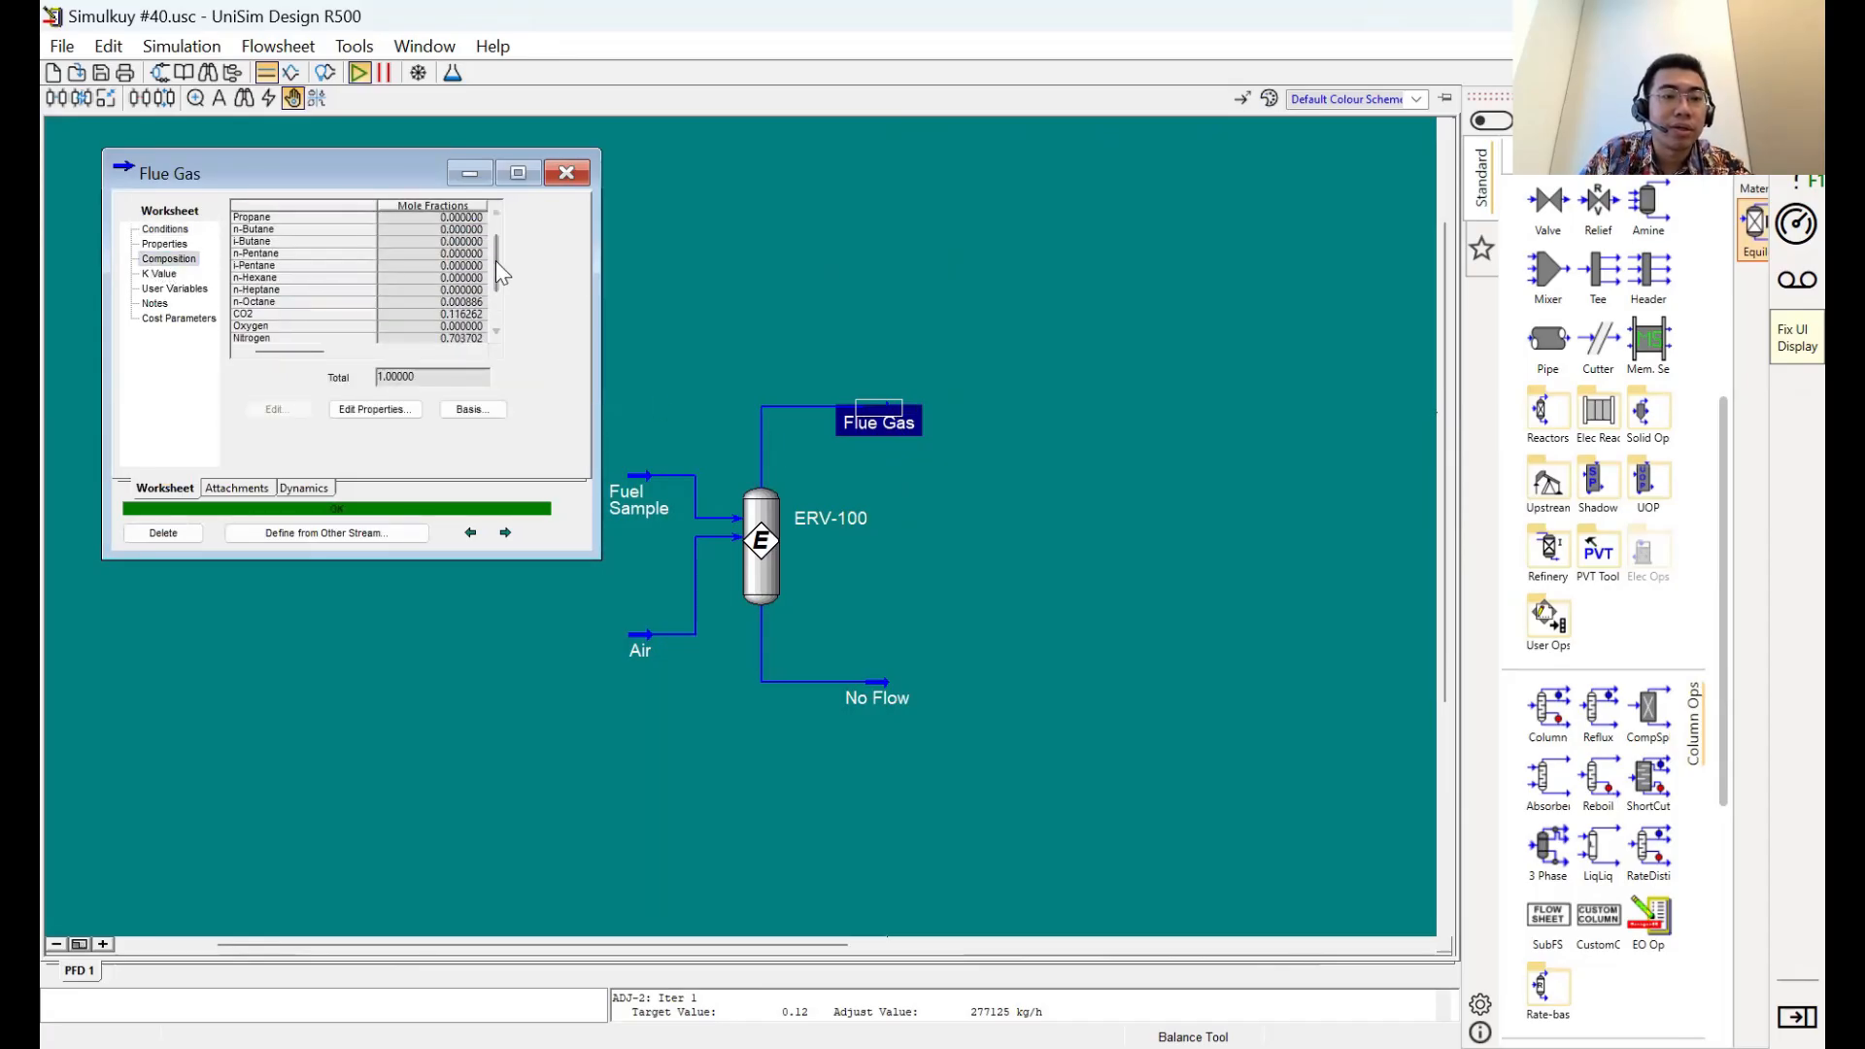
{"action": "scroll", "coordinate": [478, 267], "scroll_direction": "up", "scroll_amount": 2}
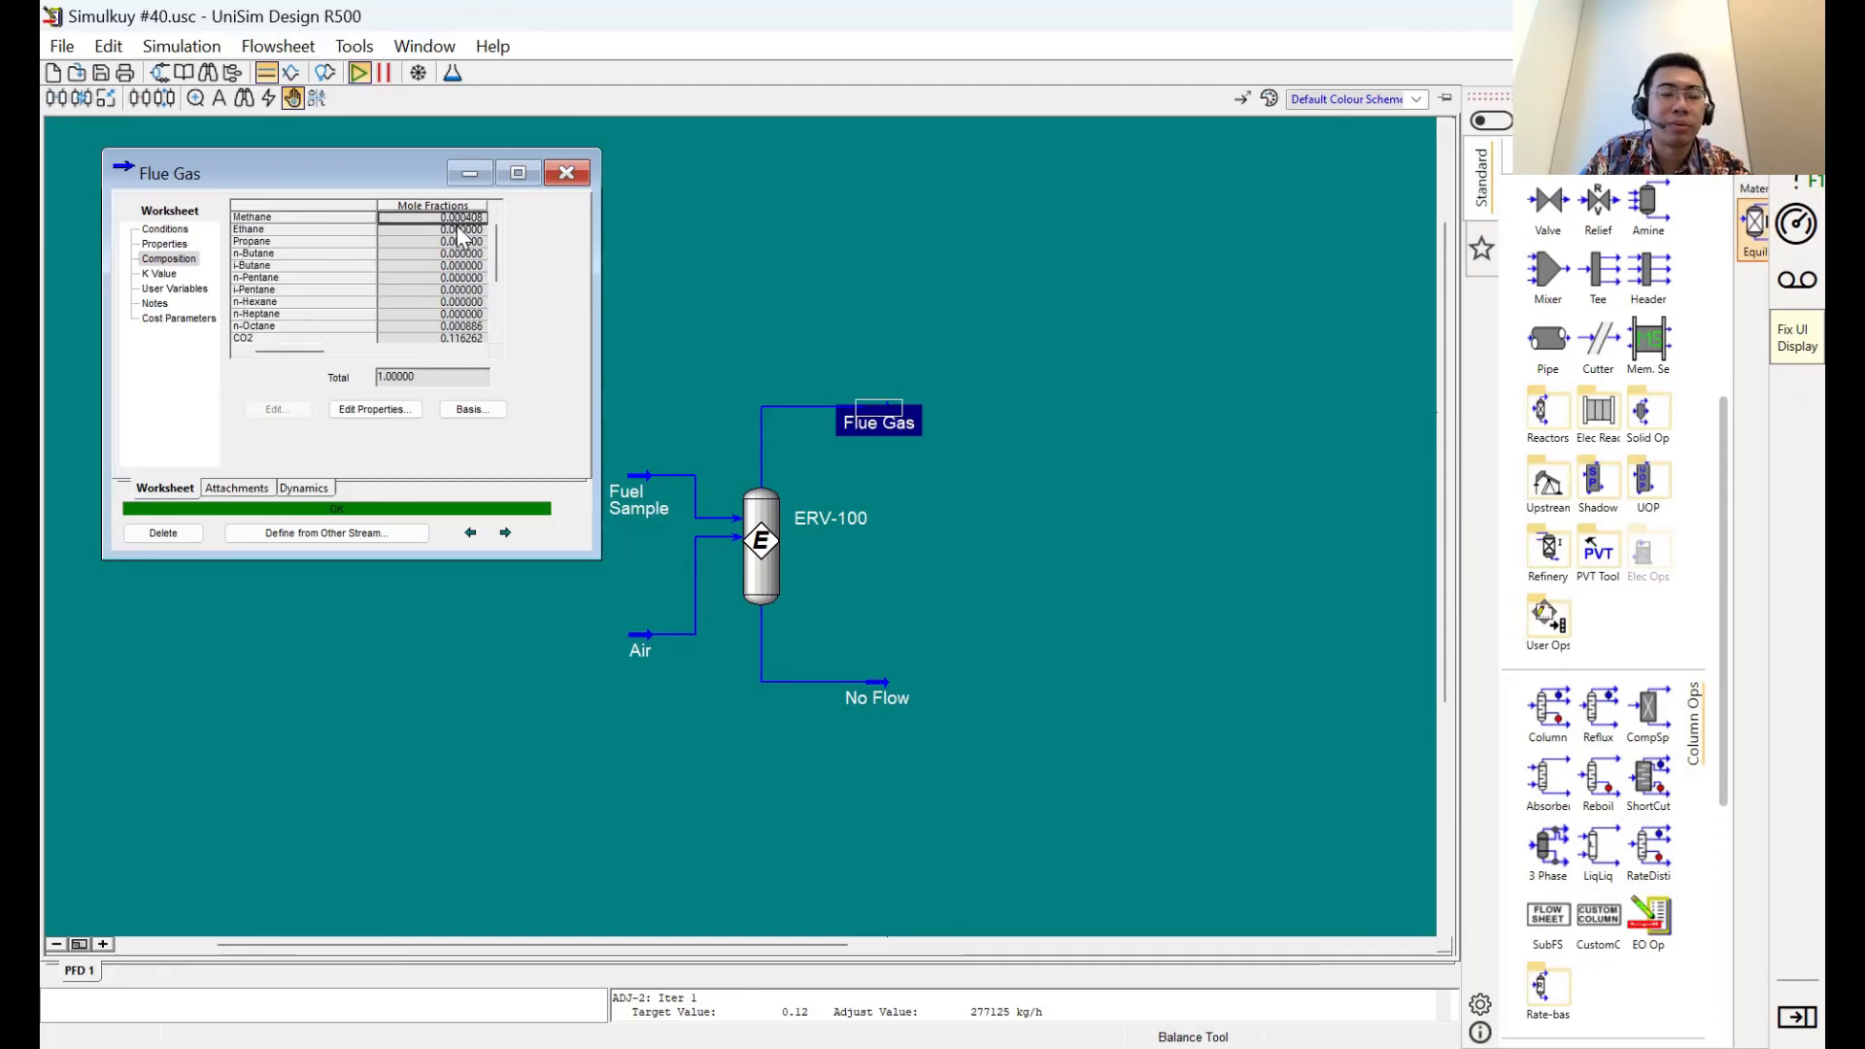
{"action": "left_click", "coordinate": [458, 232]}
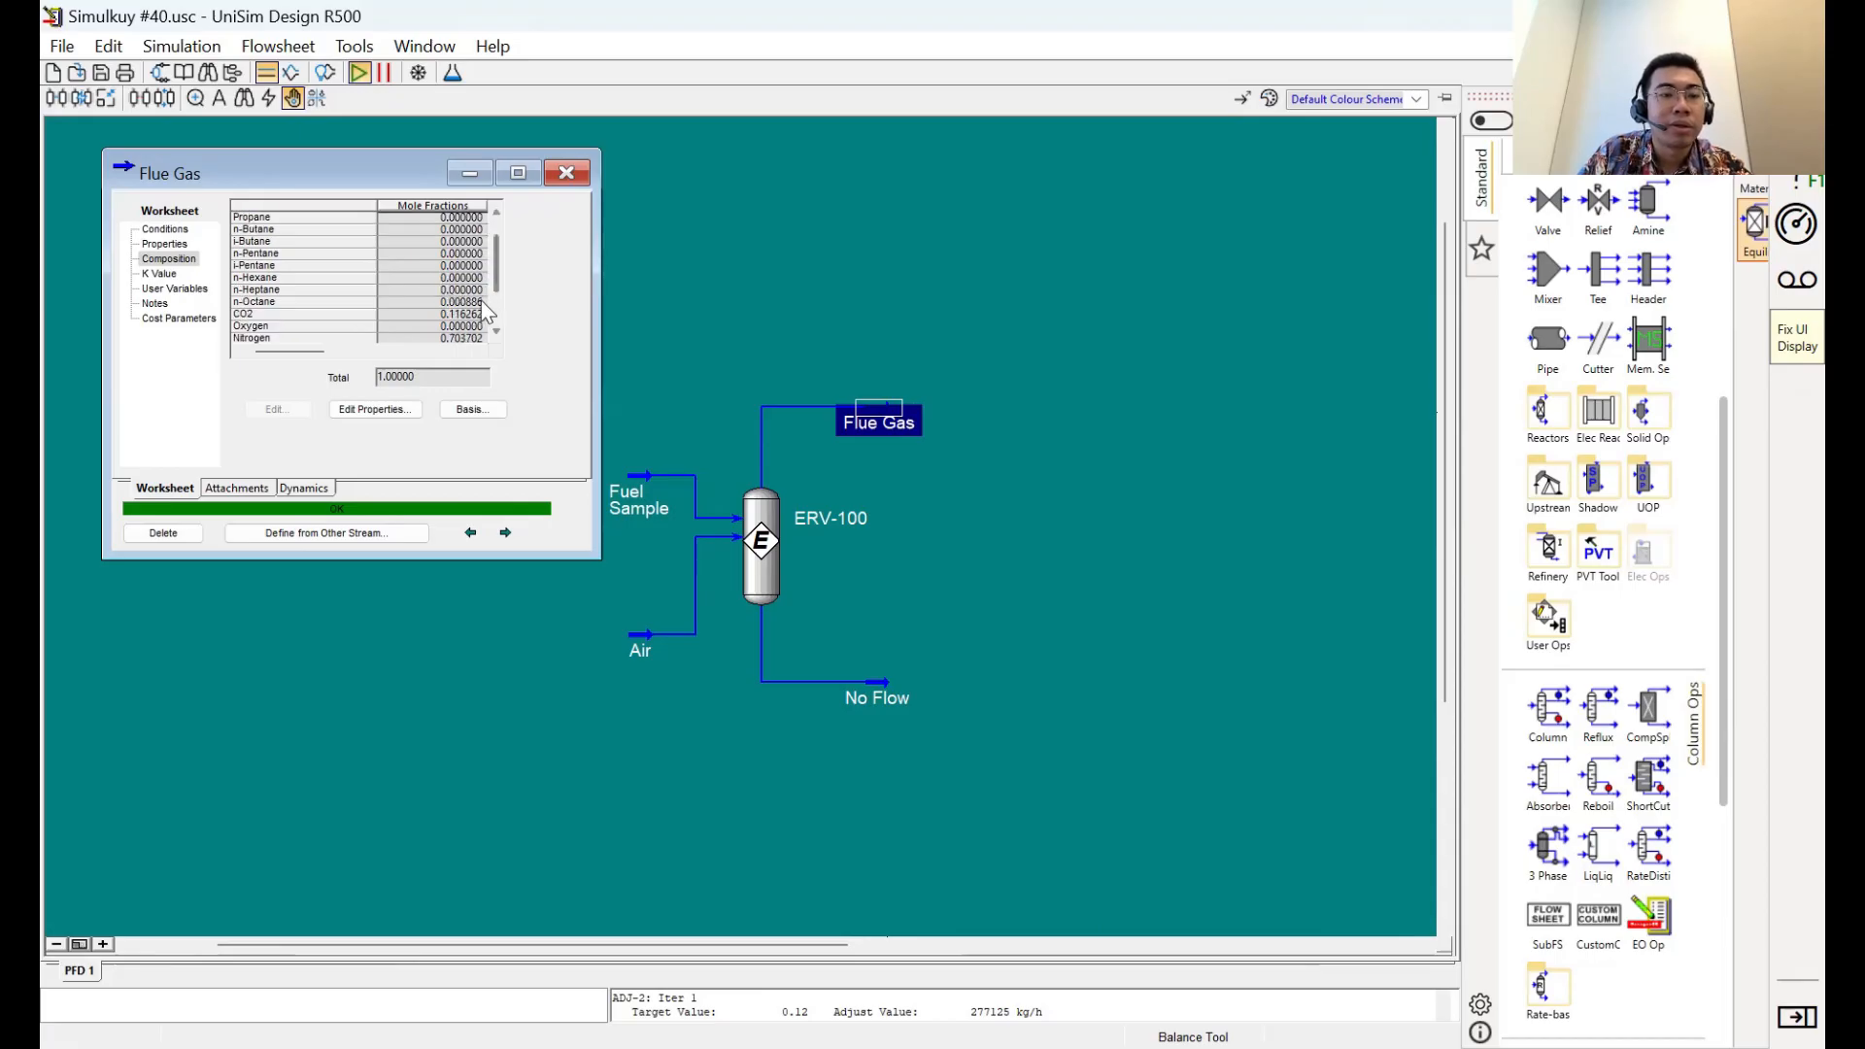
{"action": "scroll", "coordinate": [481, 303], "scroll_direction": "down", "scroll_amount": 3}
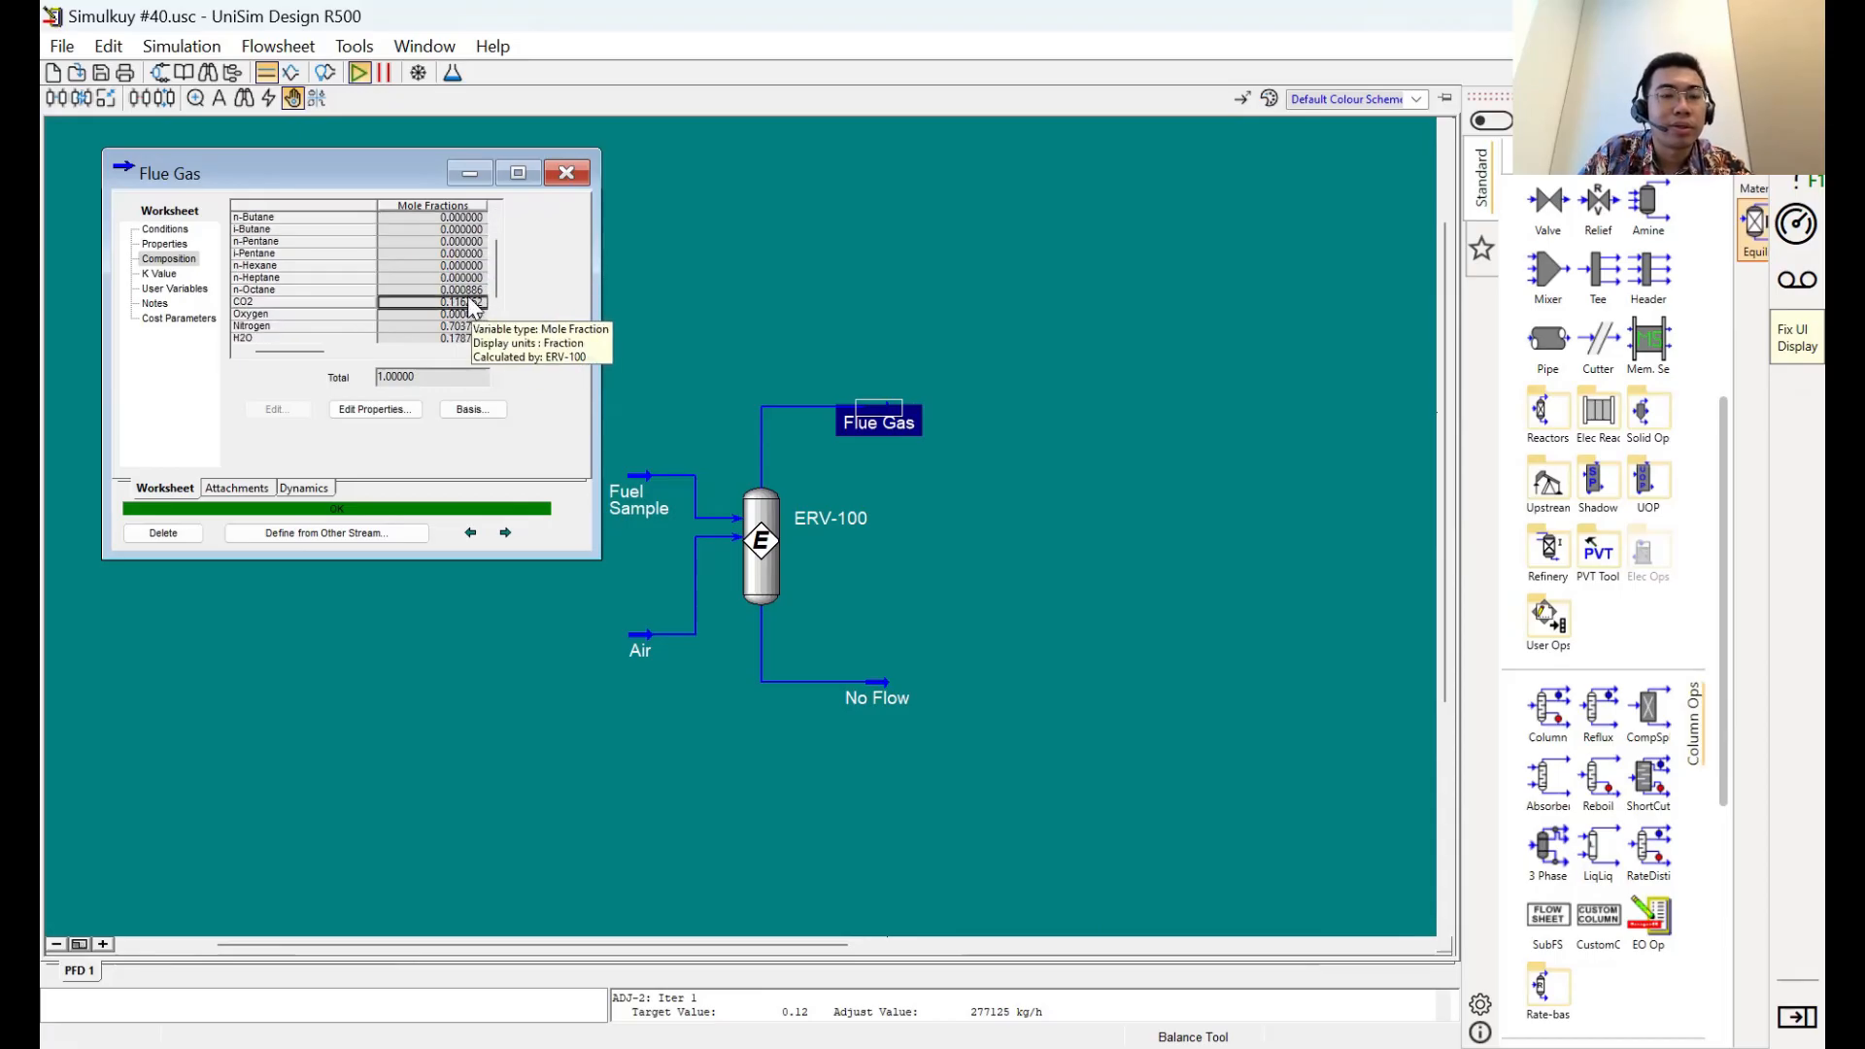
{"action": "scroll", "coordinate": [473, 301], "scroll_direction": "down", "scroll_amount": 2}
{"action": "left_click", "coordinate": [472, 279]}
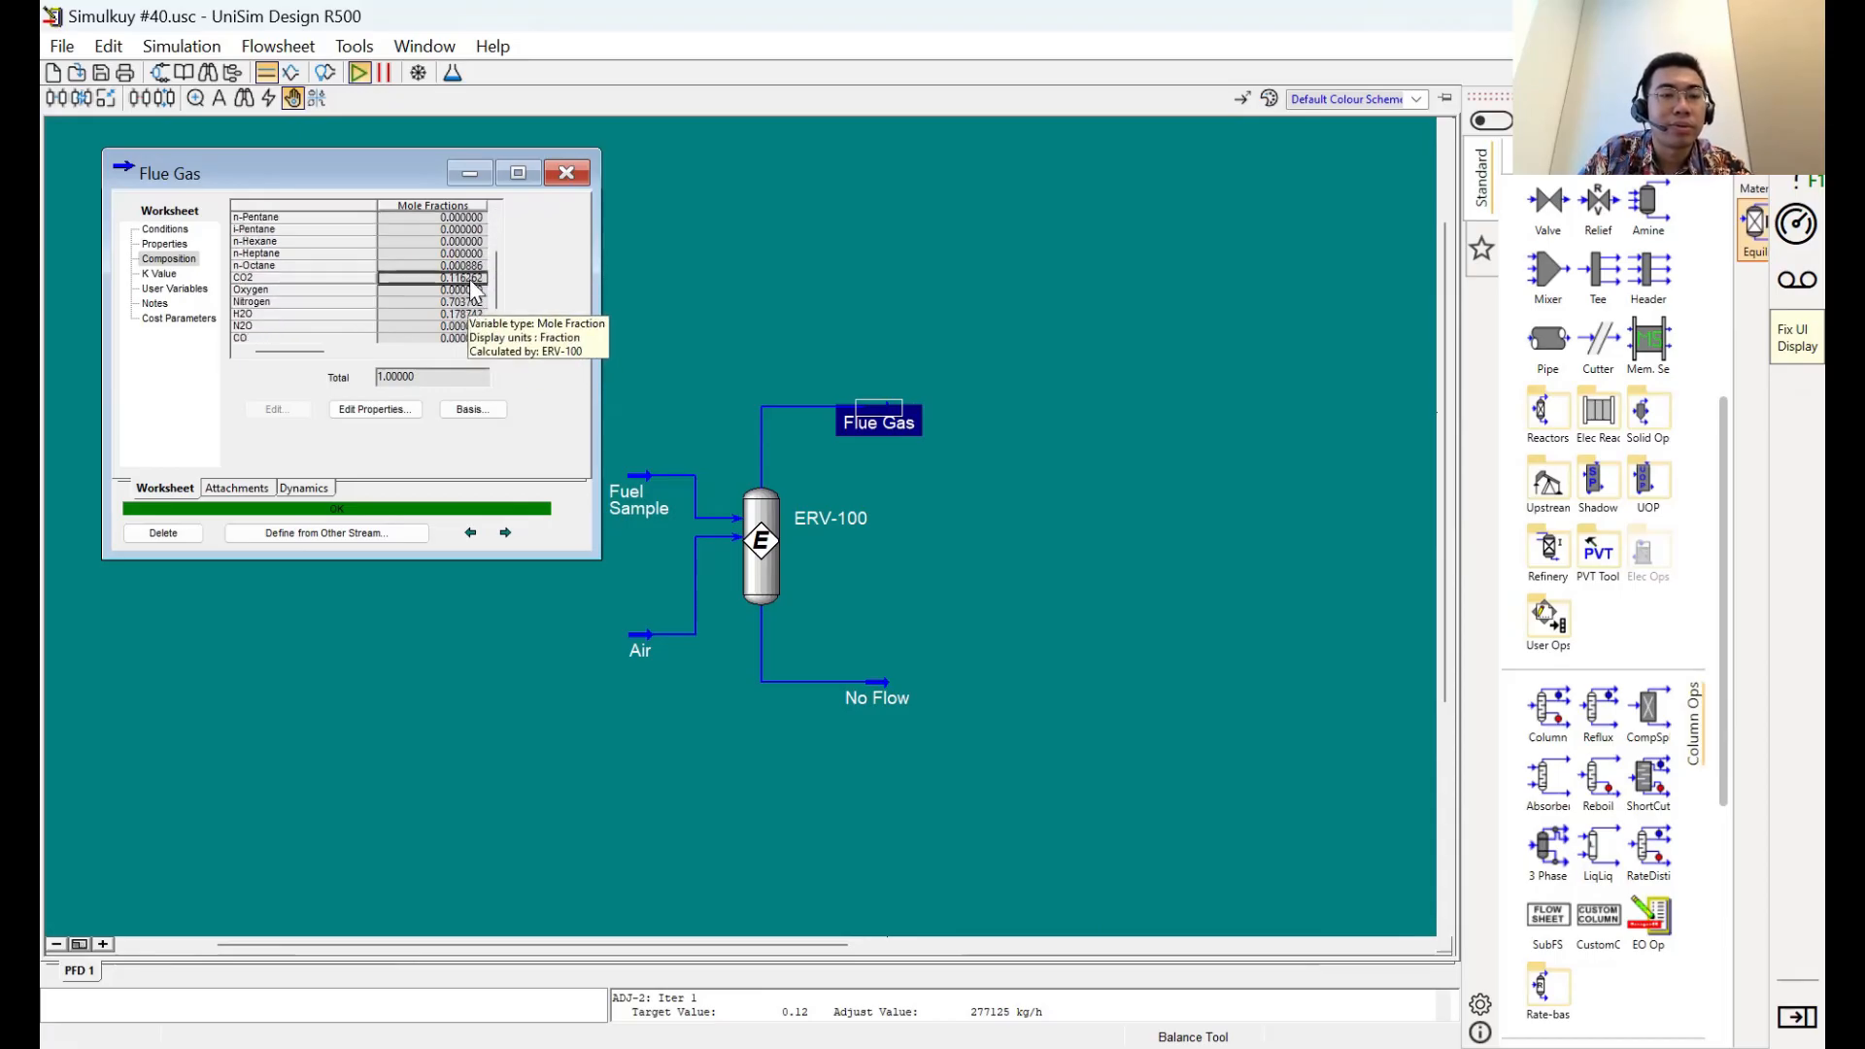
{"action": "scroll", "coordinate": [540, 243], "scroll_direction": "up", "scroll_amount": 3}
{"action": "left_click", "coordinate": [569, 170]}
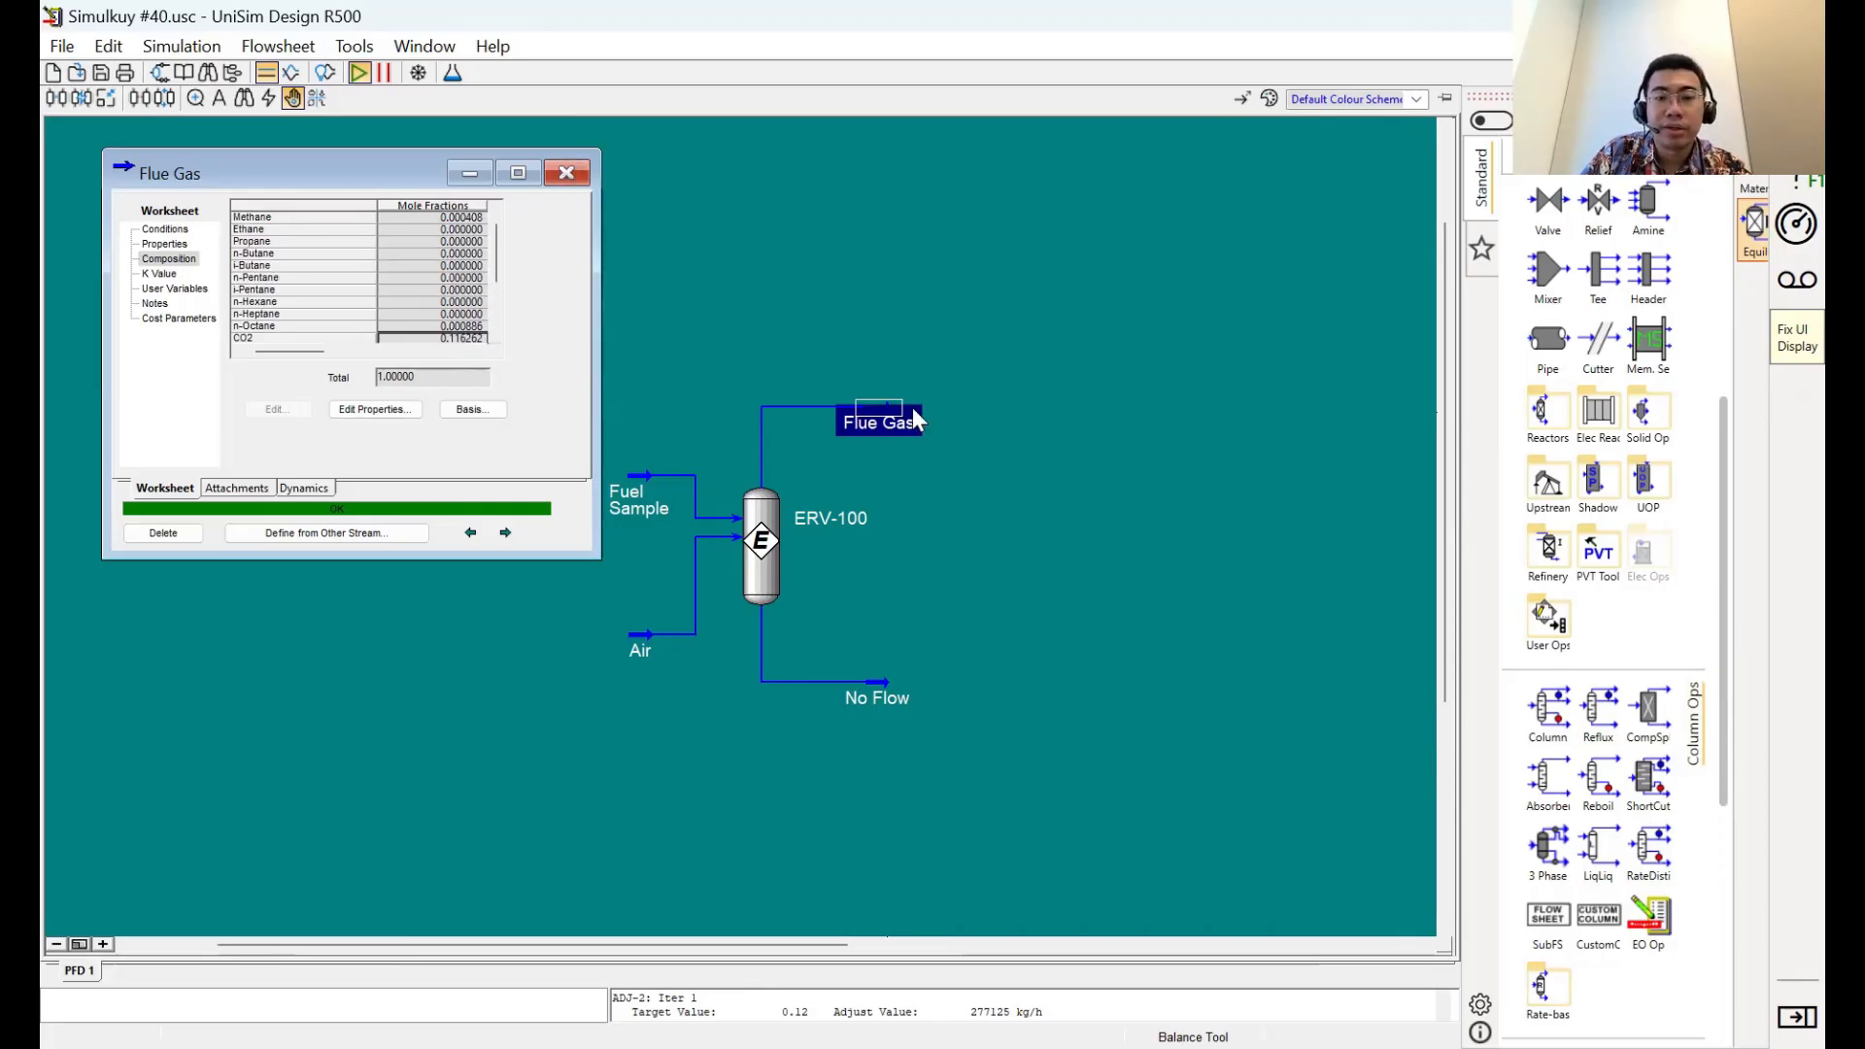
Show a property table for the Flue Gas stream and place it above and to the right of the equilibrium reactor
{"action": "left_click_drag", "start_coordinate": [1002, 370], "coordinate": [795, 336]}
{"action": "right_click", "coordinate": [684, 371]}
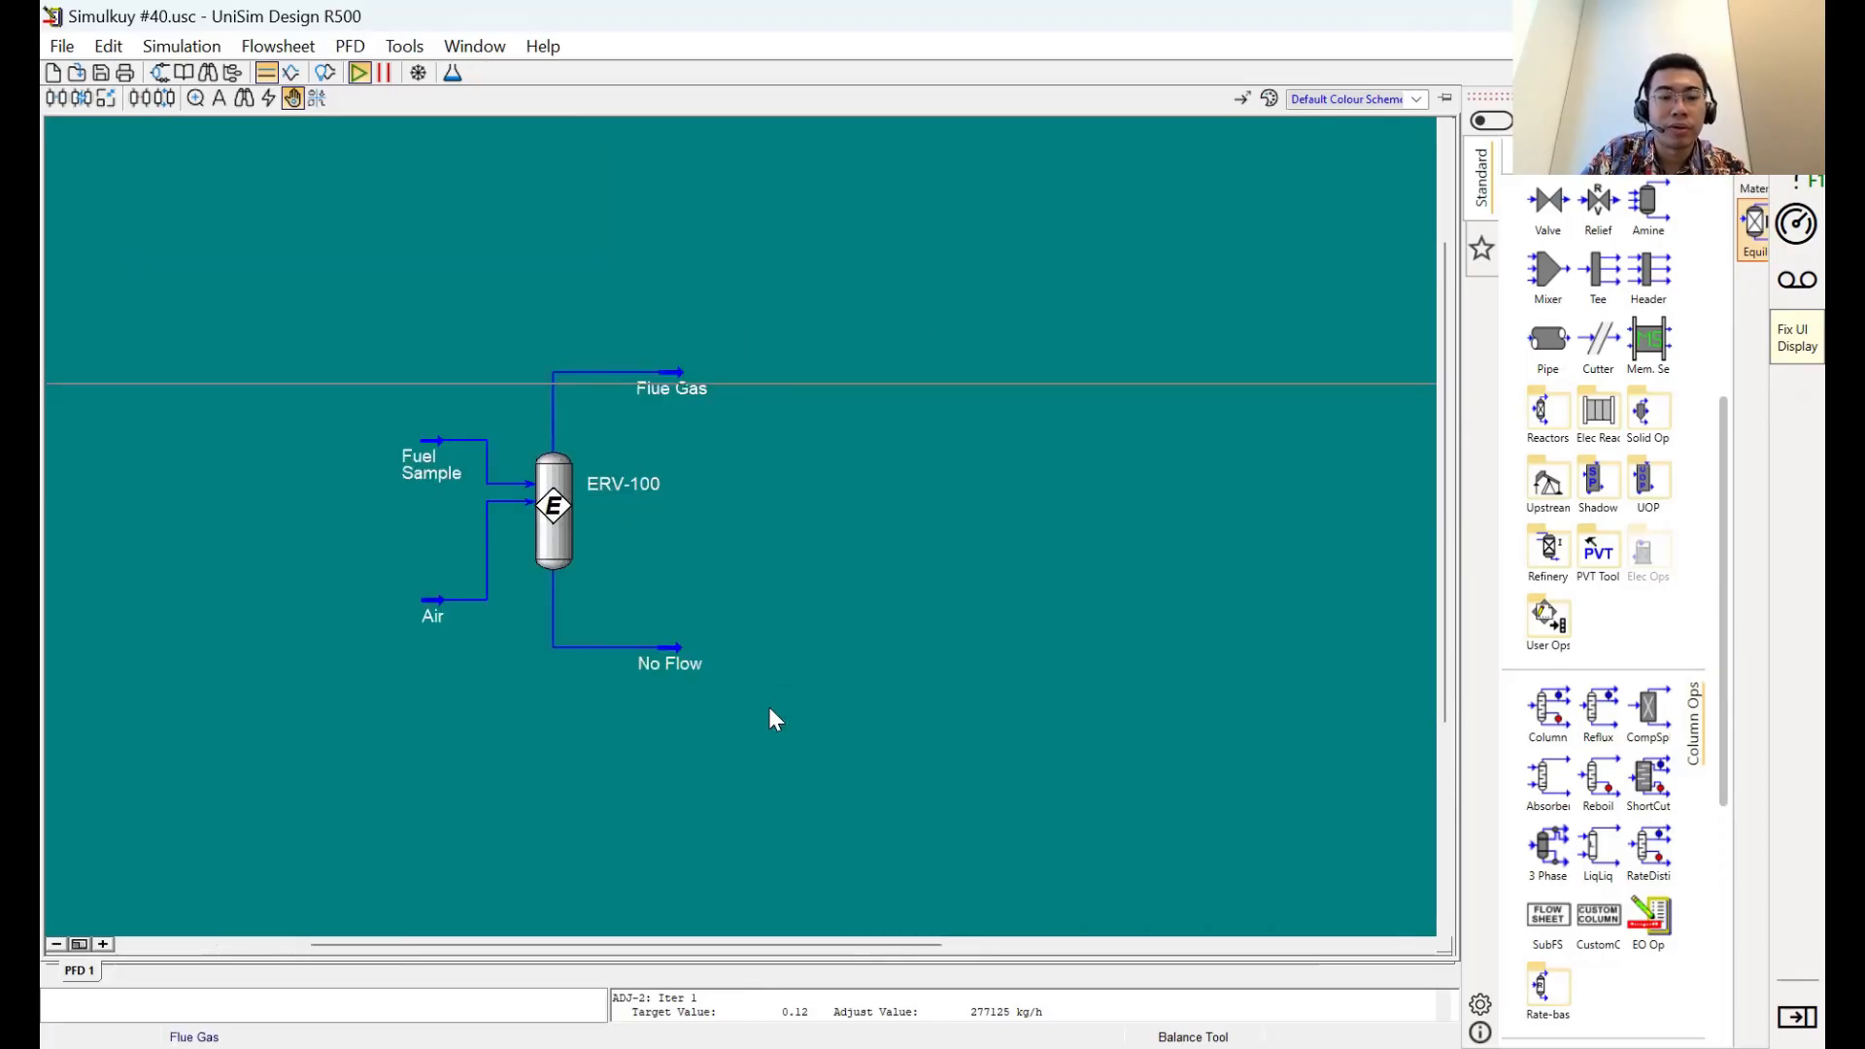
{"action": "left_click", "coordinate": [748, 683]}
{"action": "left_click_drag", "start_coordinate": [964, 387], "coordinate": [1010, 331]}
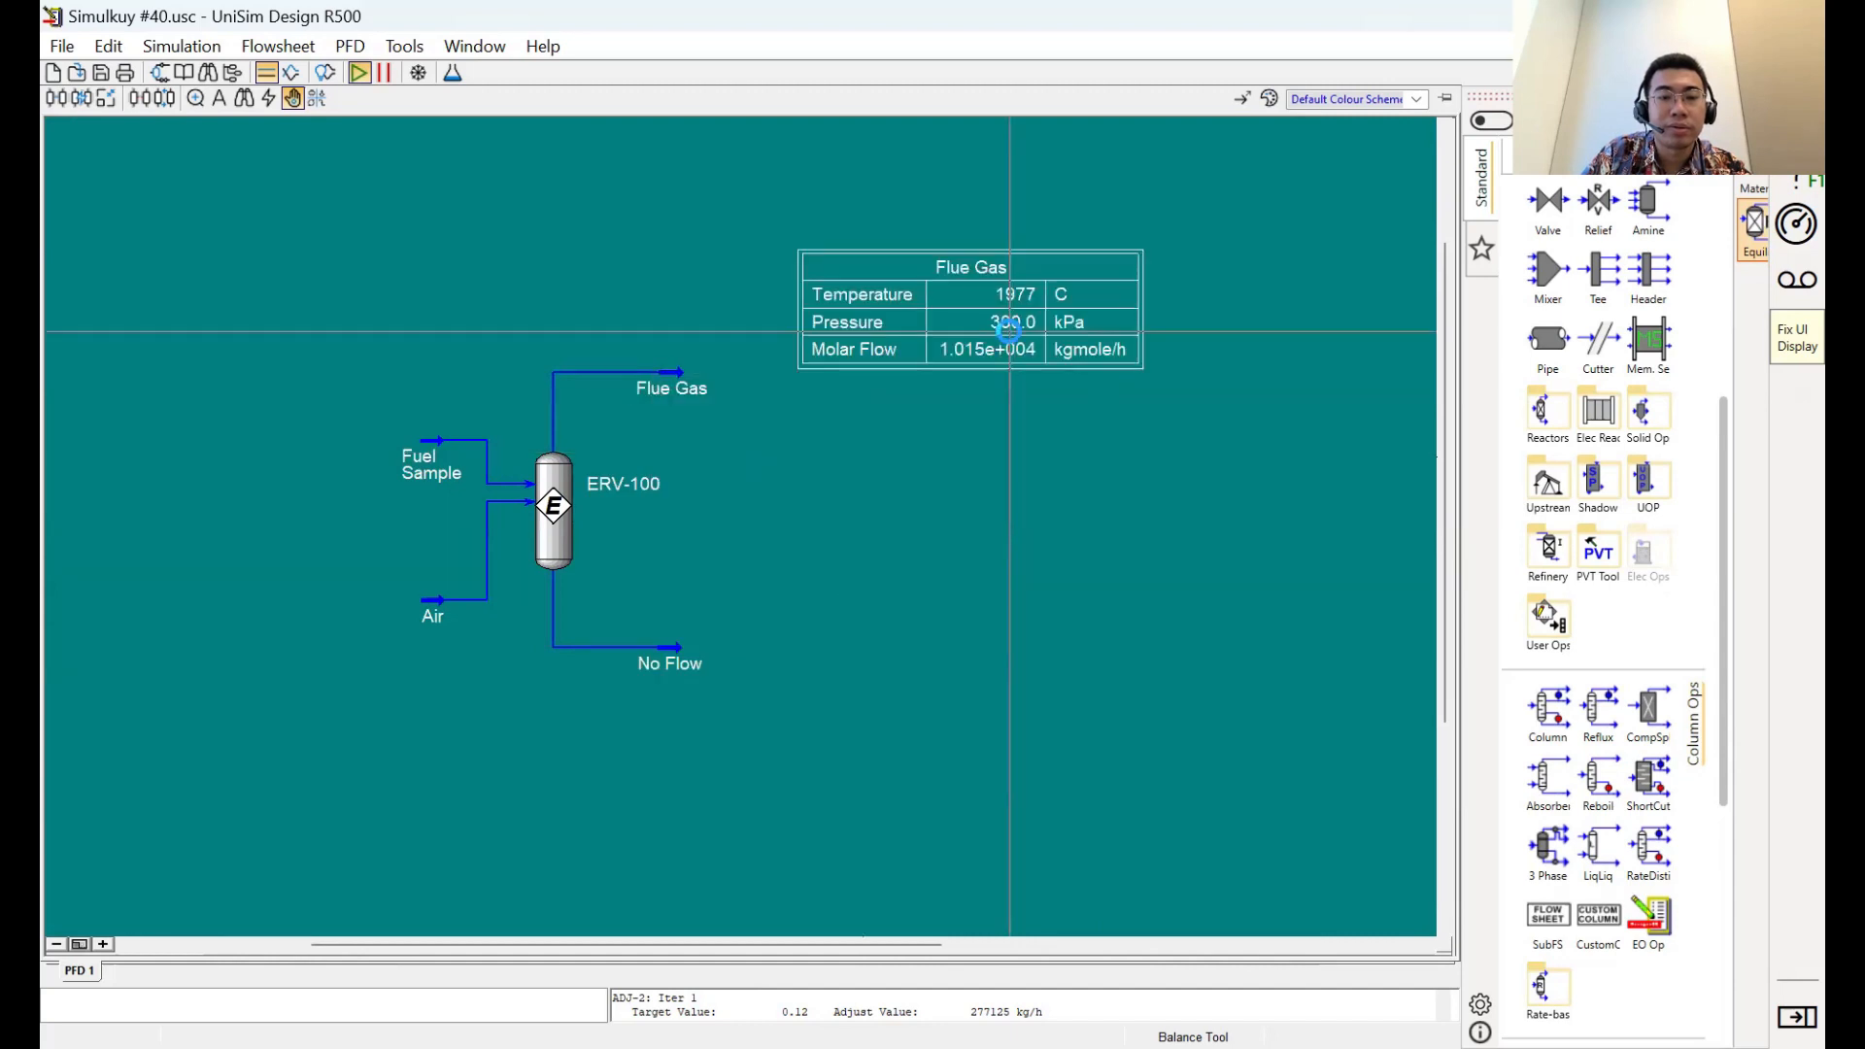
Add the Master Comp Mole Frac variable for every component from Methane through Ammonia to the Flue Gas table
{"action": "double_click", "coordinate": [1011, 331]}
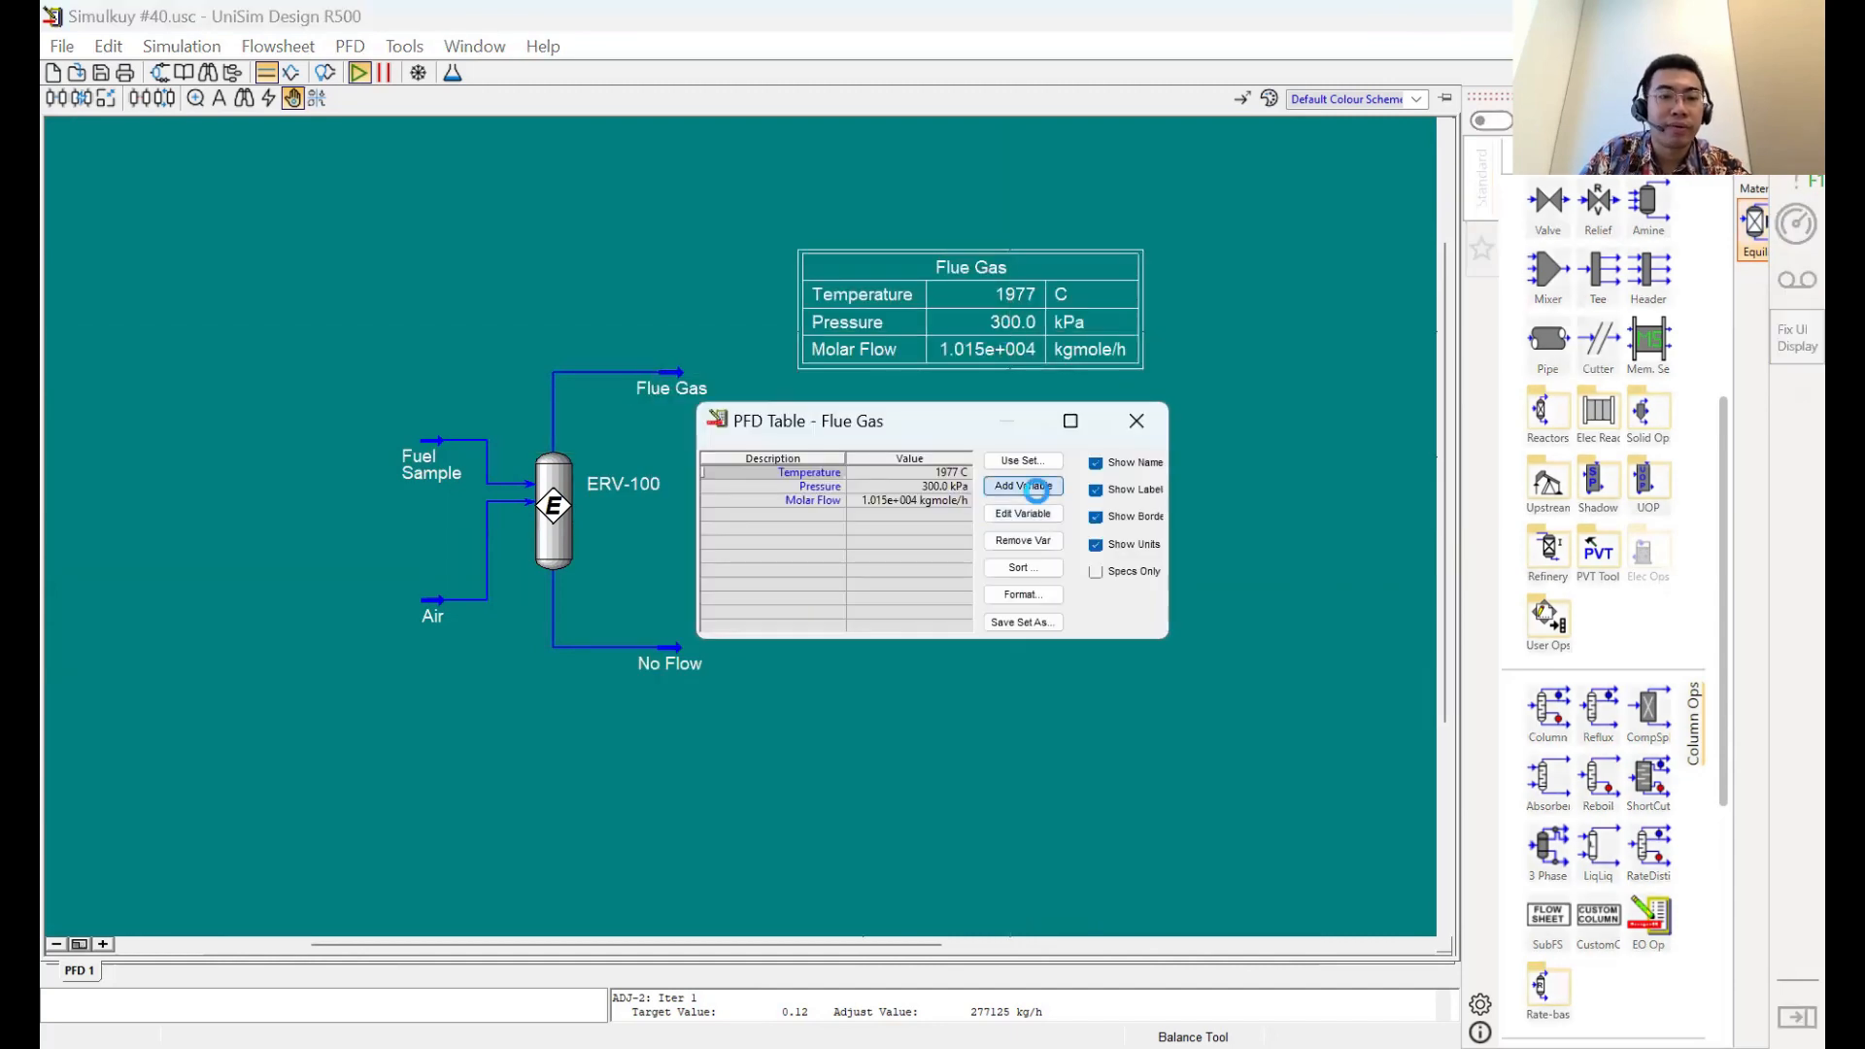
{"action": "left_click", "coordinate": [1036, 488]}
{"action": "left_click", "coordinate": [838, 501]}
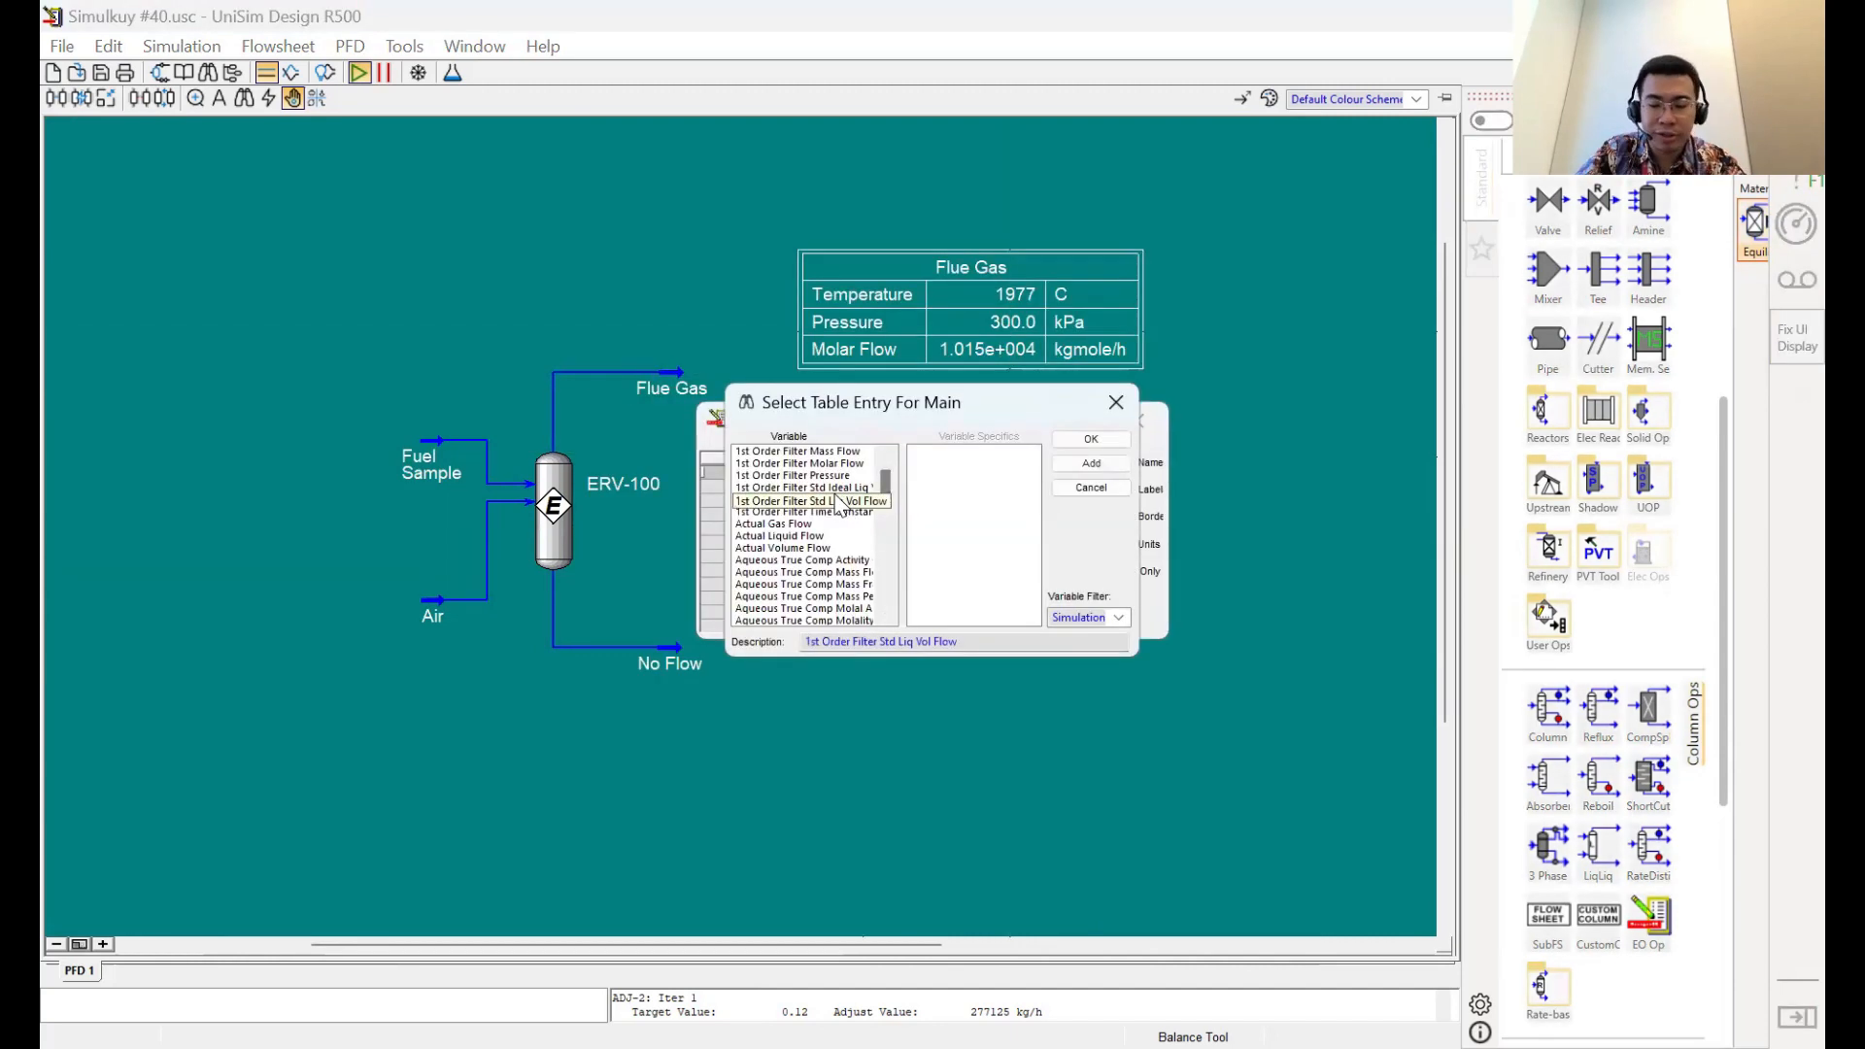
{"action": "type", "text": "molar f"}
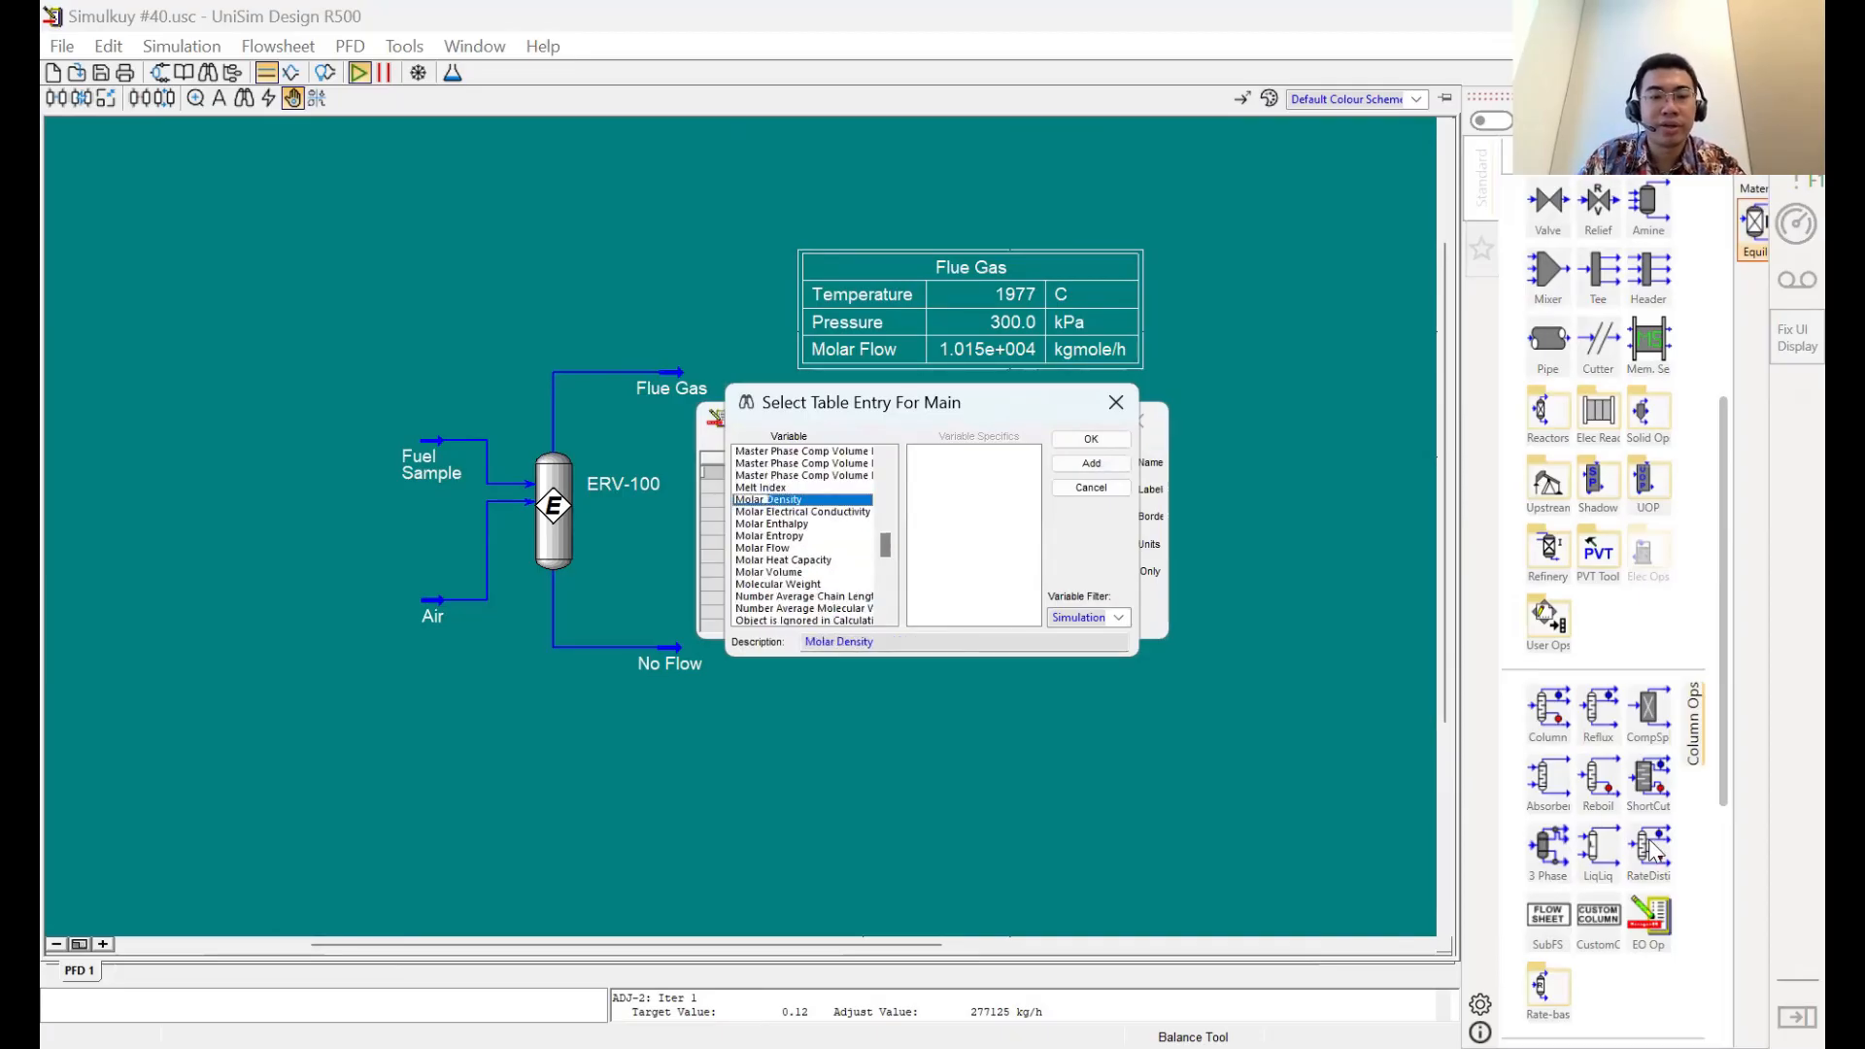
{"action": "key", "text": "BackSpace"}
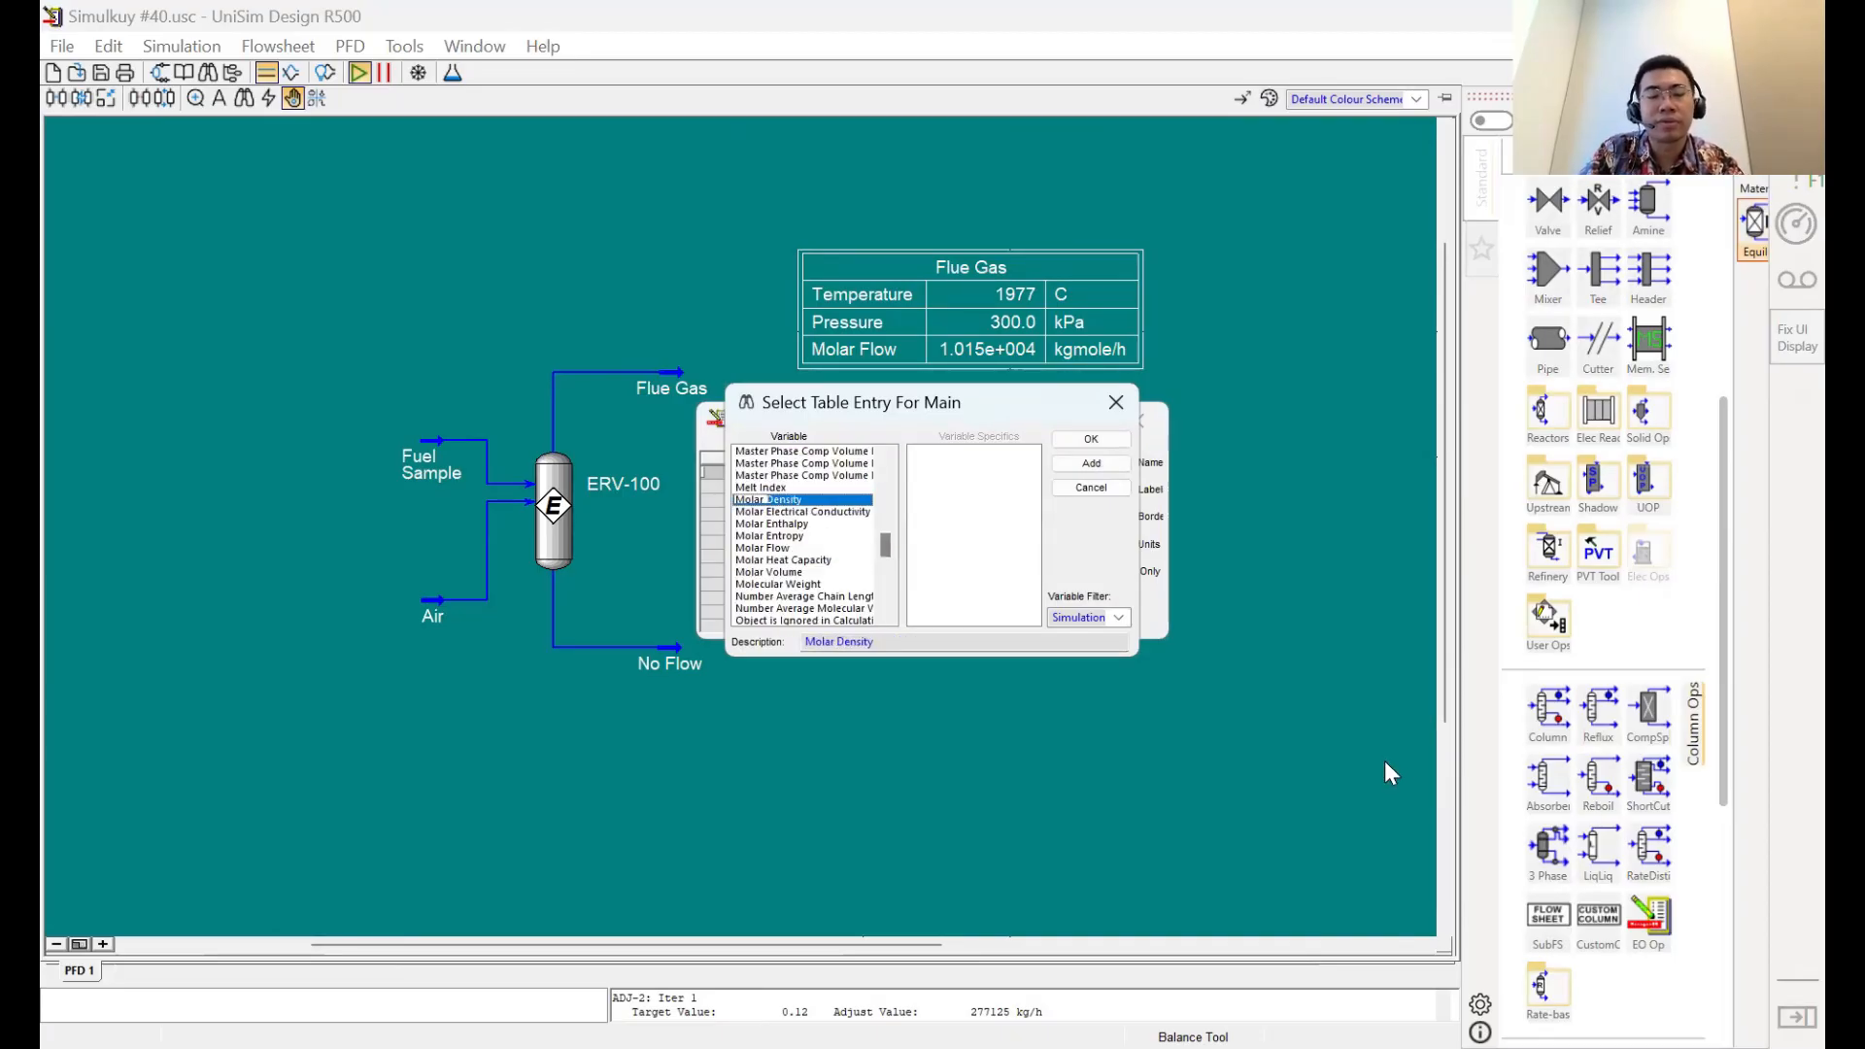
{"action": "key", "text": "BackSpace"}
{"action": "key", "text": "BackSpace"}
{"action": "key", "text": "BackSpace"}
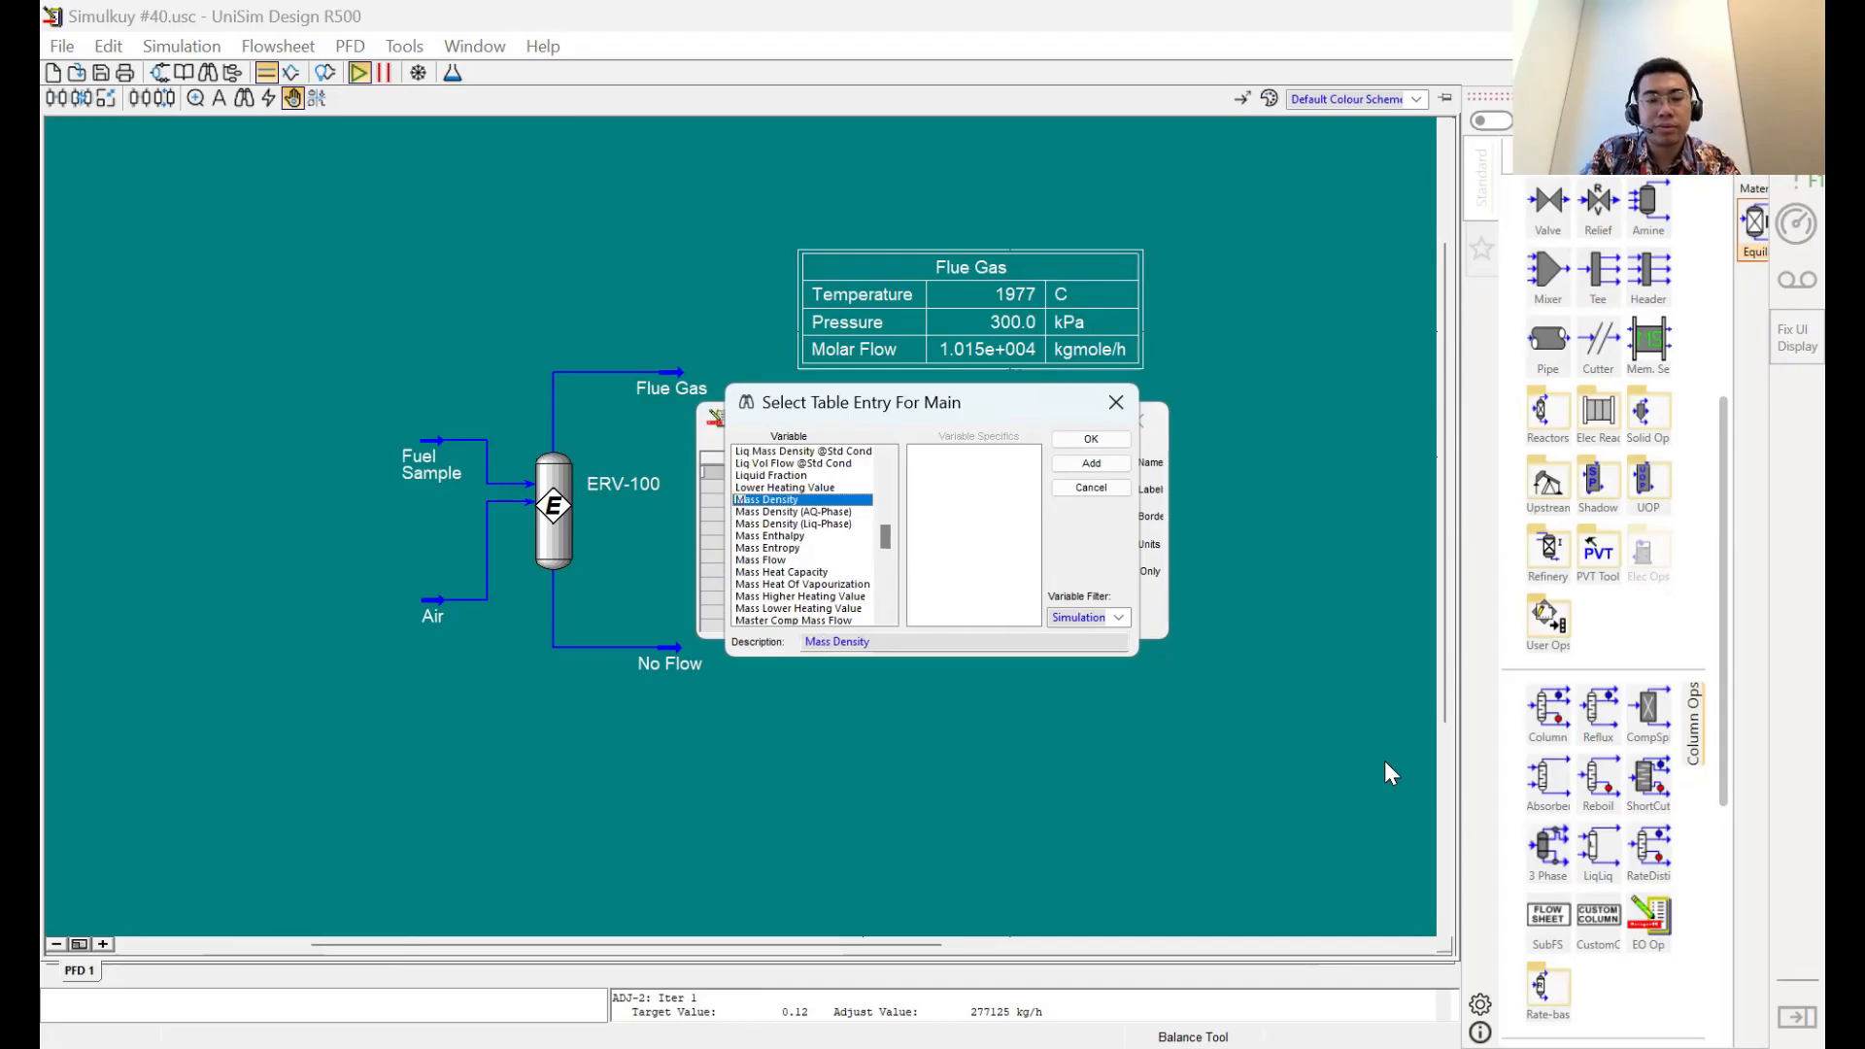
{"action": "type", "text": "aster comp mole"}
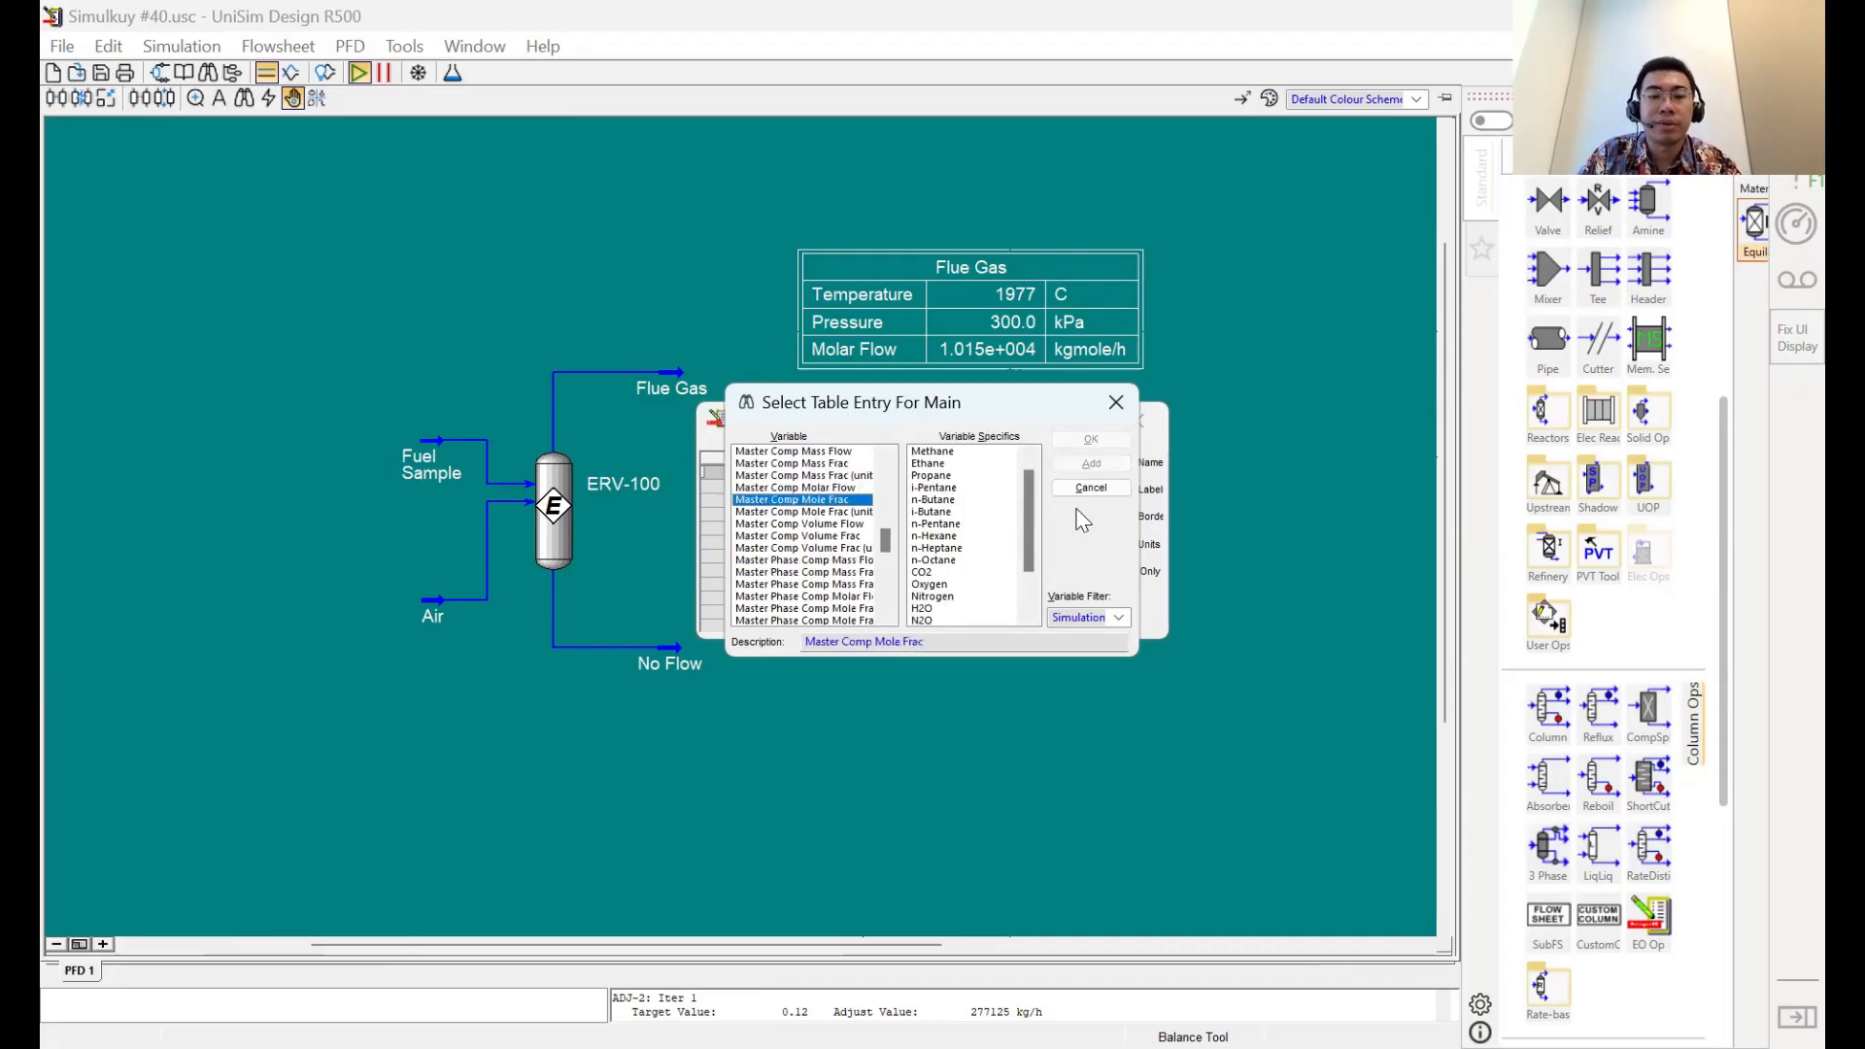
{"action": "left_click", "coordinate": [981, 453]}
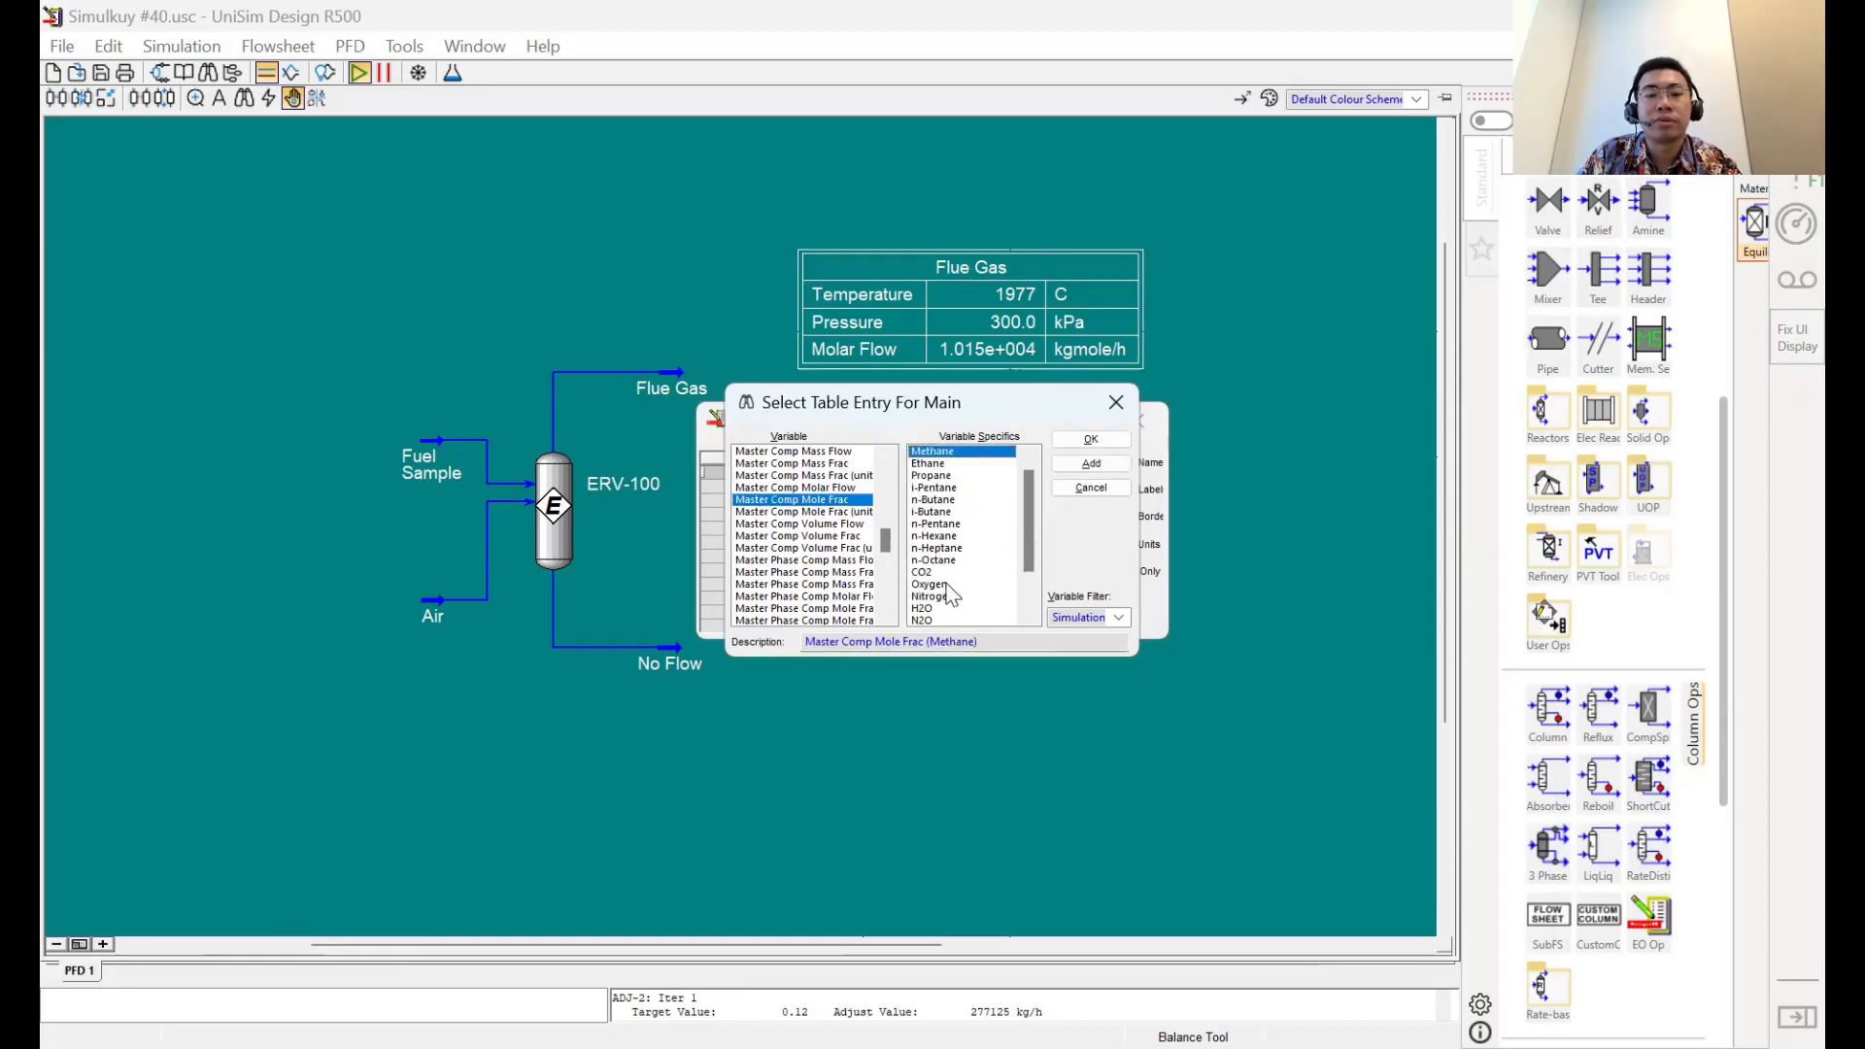
{"action": "scroll", "coordinate": [947, 590], "scroll_direction": "down", "scroll_amount": 2}
{"action": "left_click", "coordinate": [935, 597], "text": "shift"}
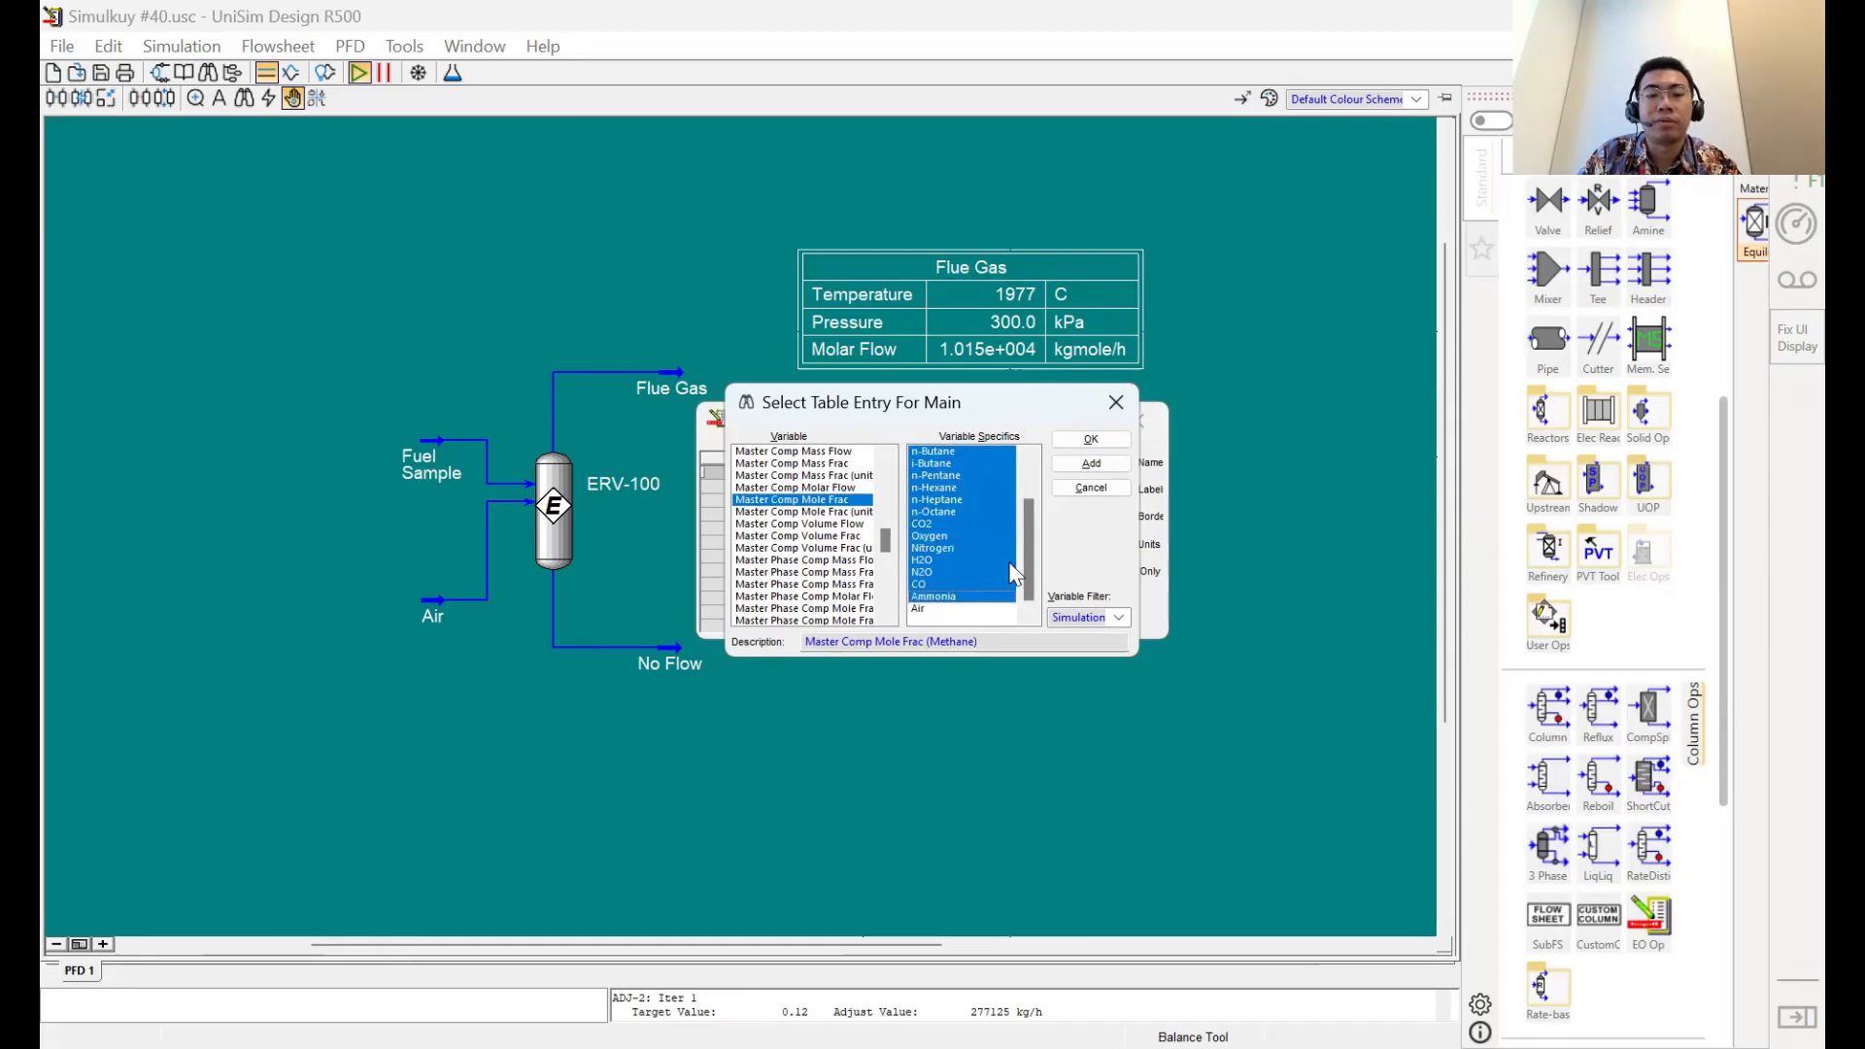
{"action": "left_click", "coordinate": [1085, 461]}
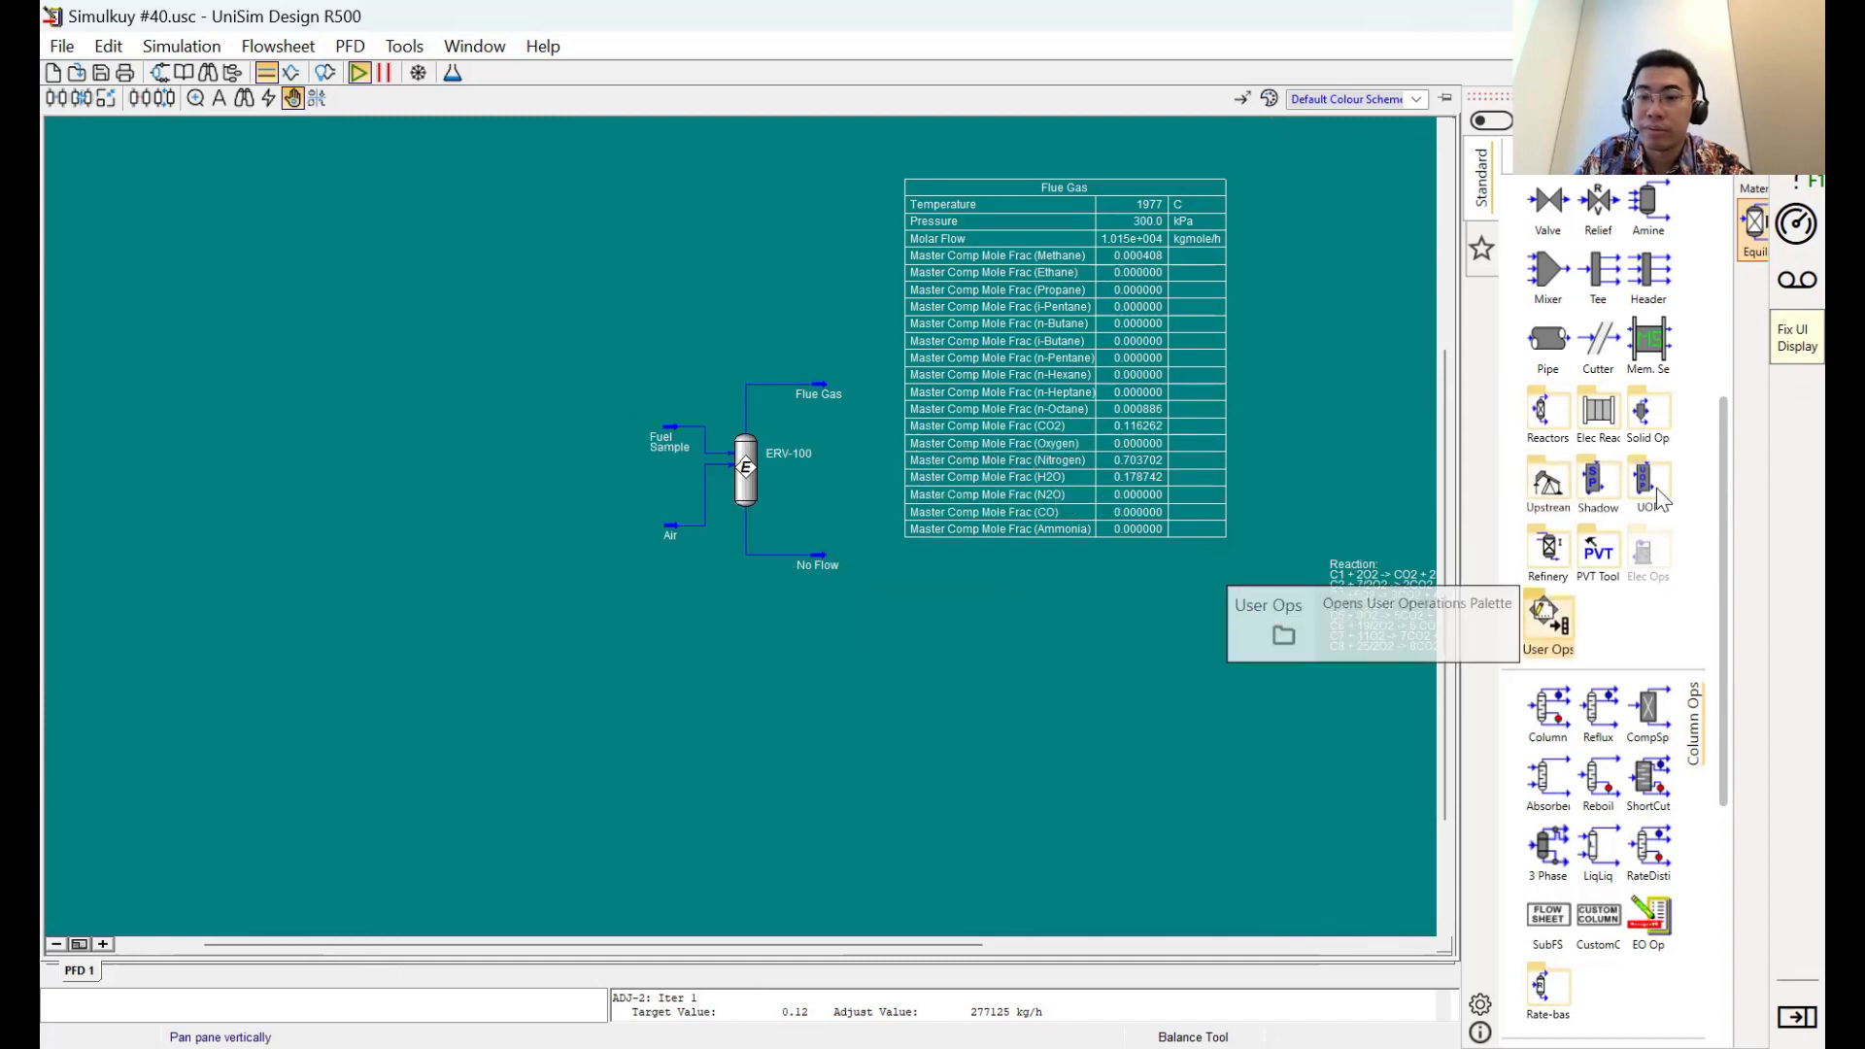
Add a Gibbs reactor to the flowsheet below the equilibrium reactor
{"action": "left_click", "coordinate": [1549, 415]}
{"action": "left_click", "coordinate": [1610, 418]}
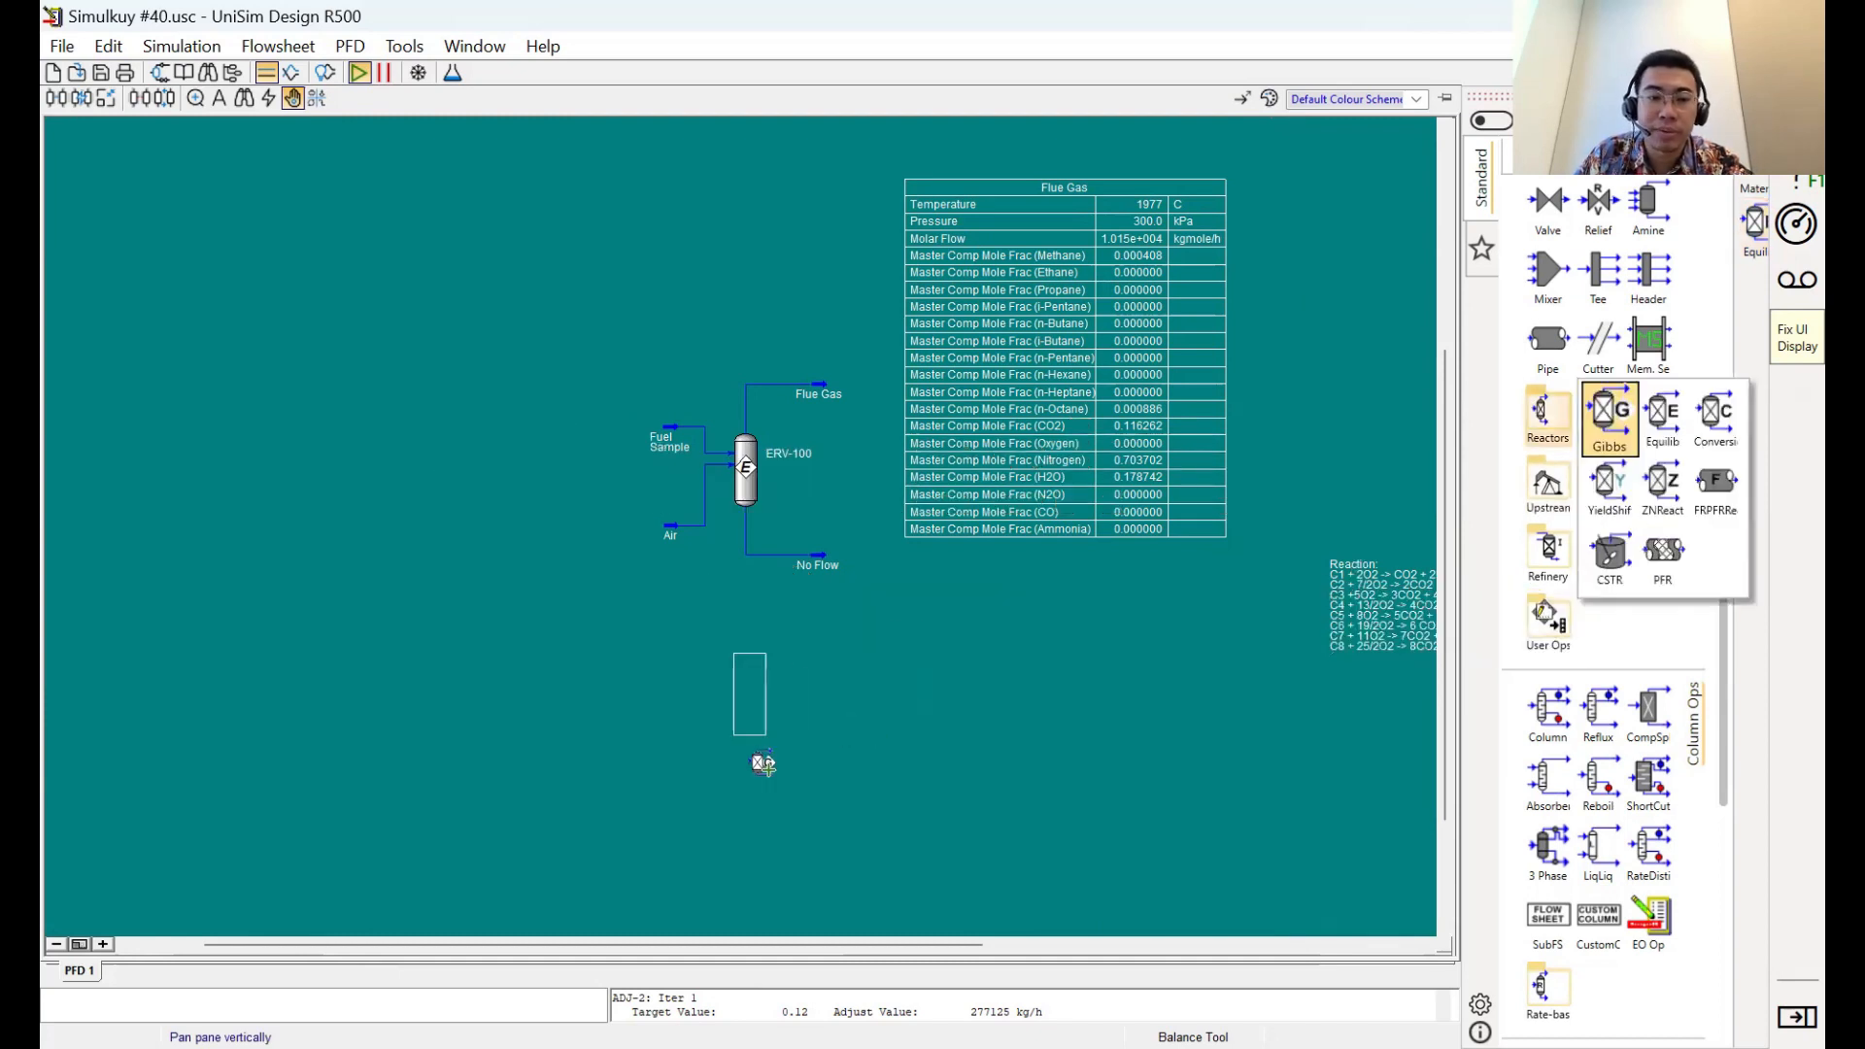
{"action": "left_click", "coordinate": [790, 711]}
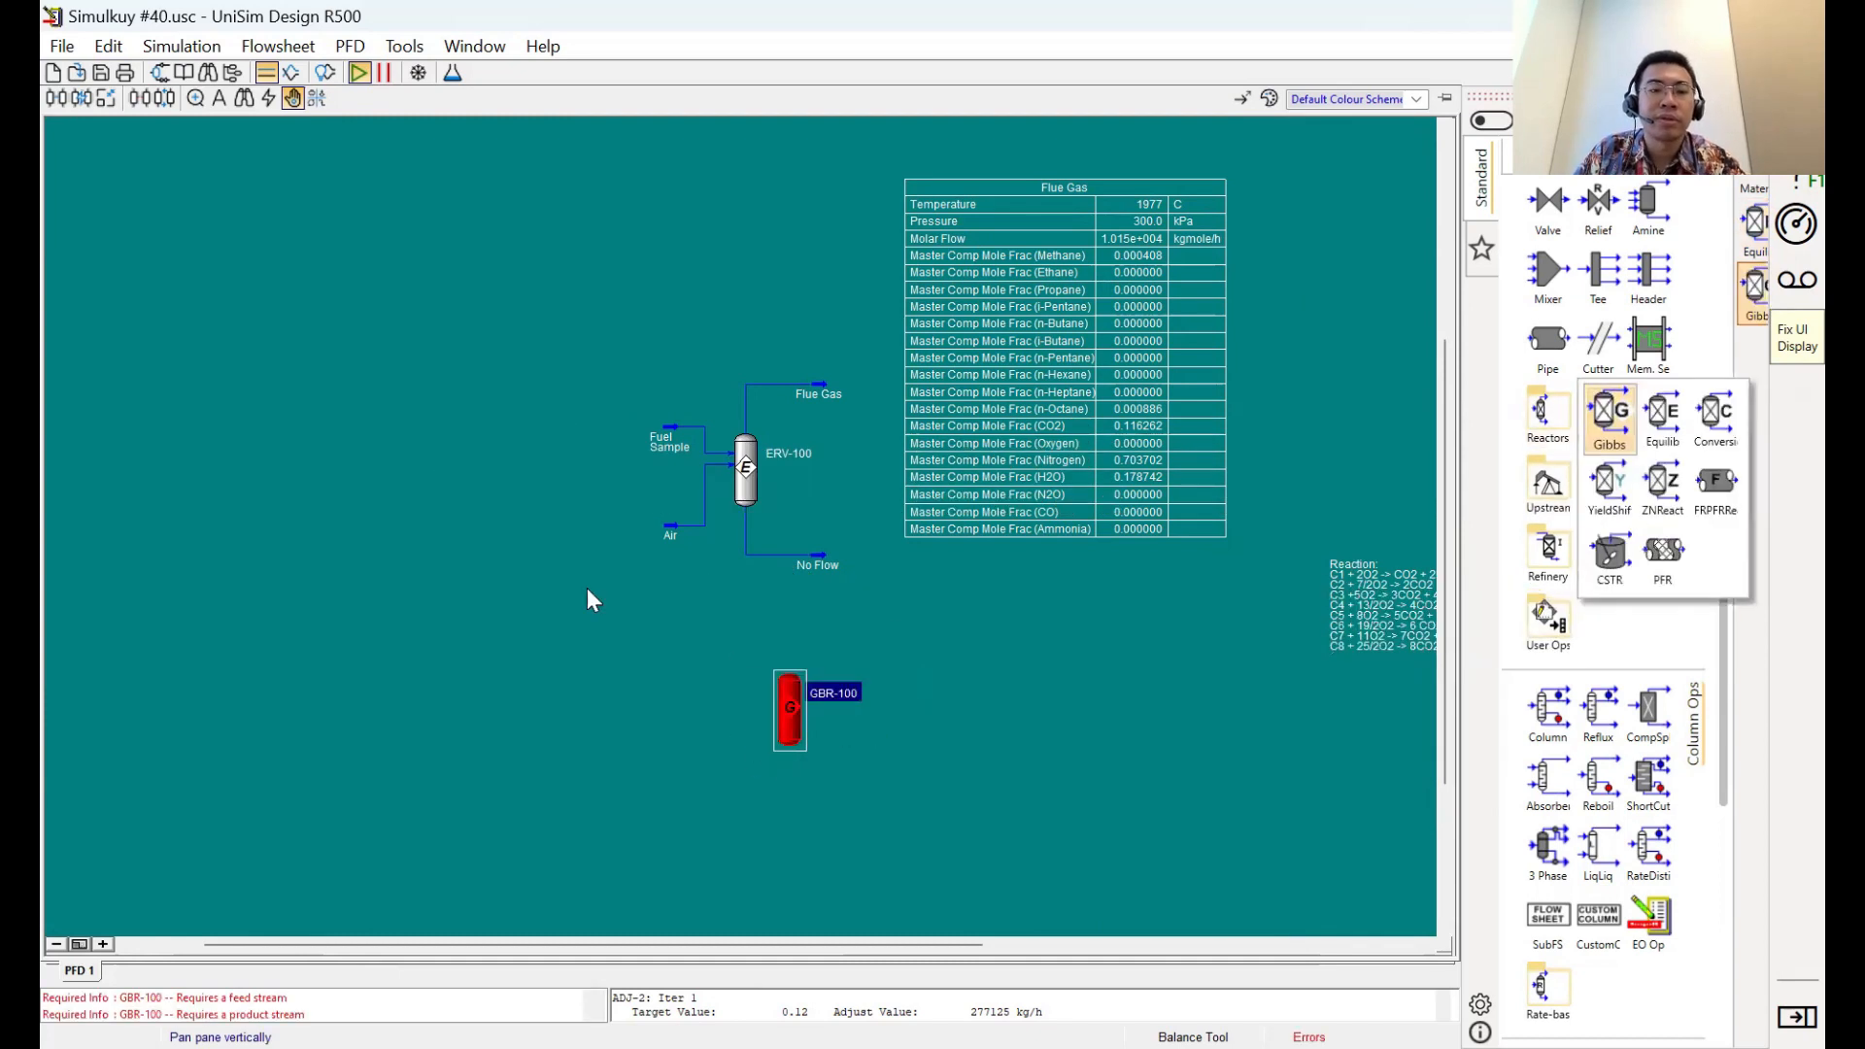
Duplicate the Fuel Sample and Air streams and place the copies beside the Gibbs reactor
{"action": "left_click_drag", "start_coordinate": [584, 382], "coordinate": [722, 552]}
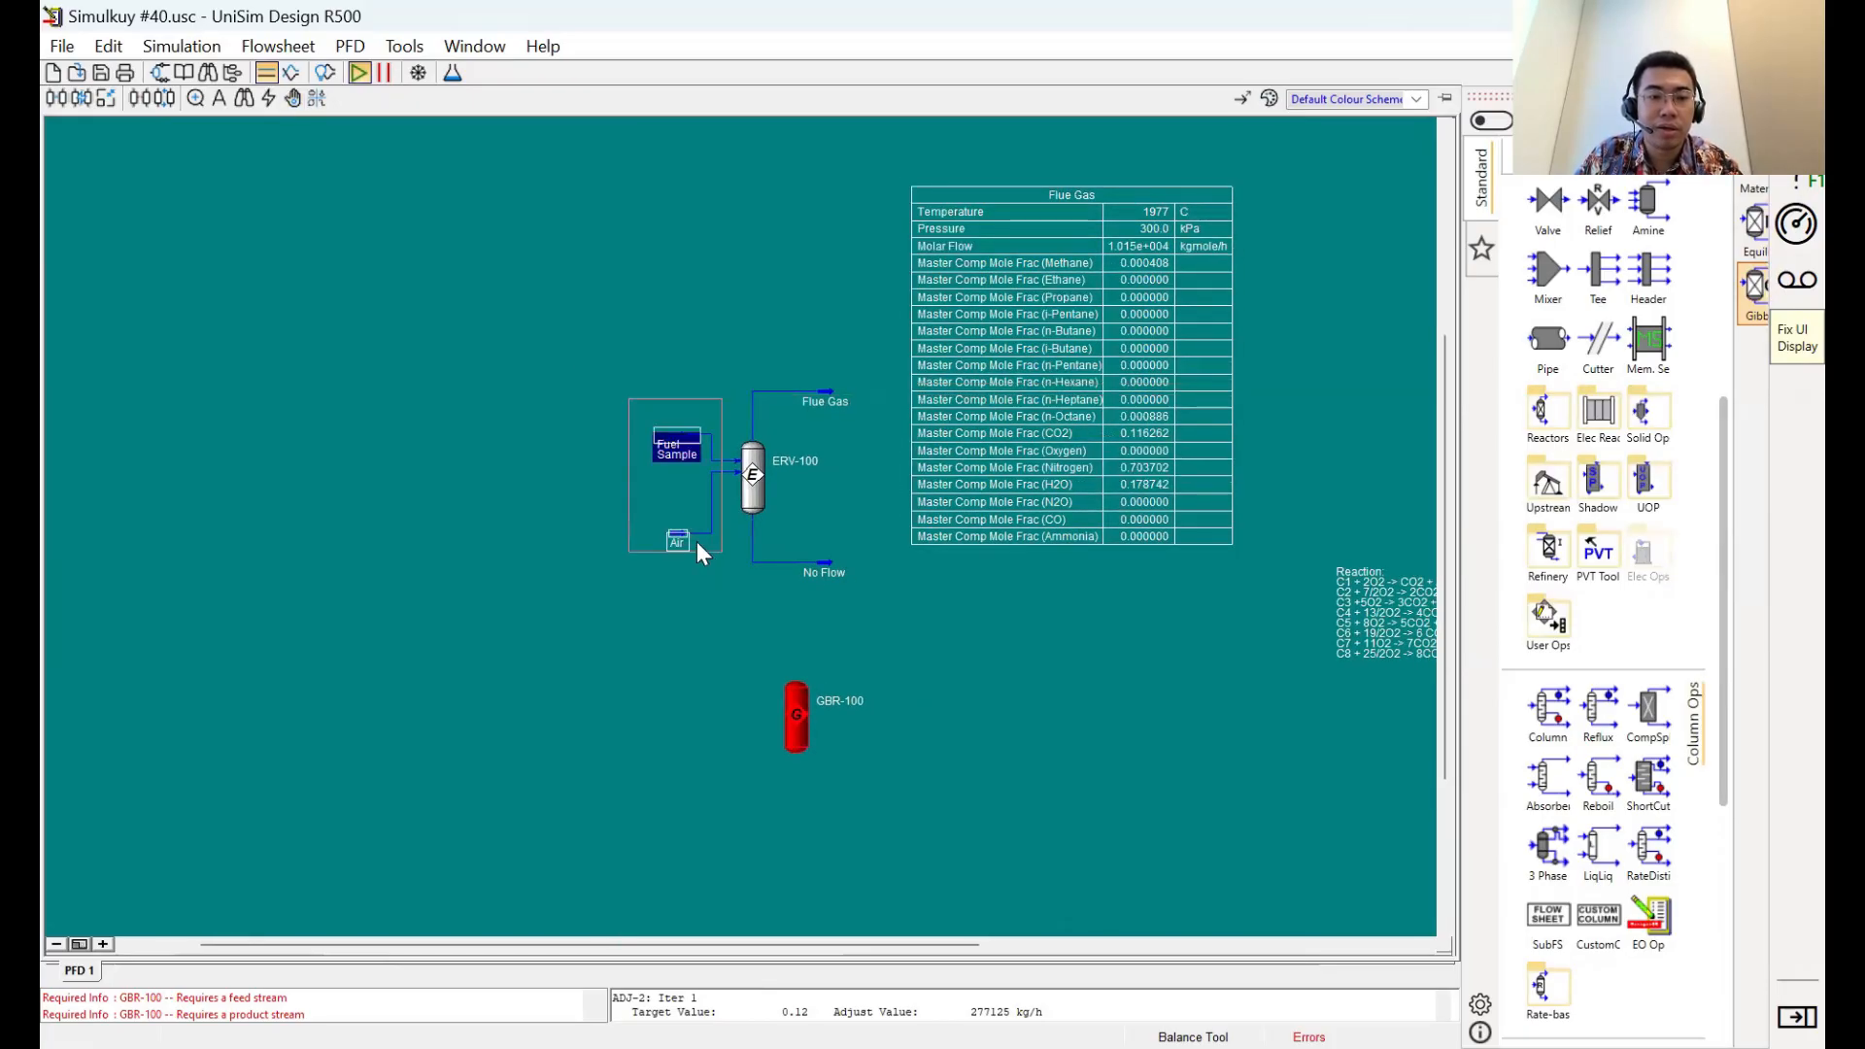
{"action": "left_click_drag", "start_coordinate": [615, 409], "coordinate": [726, 581]}
{"action": "mouse_move", "coordinate": [684, 539]}
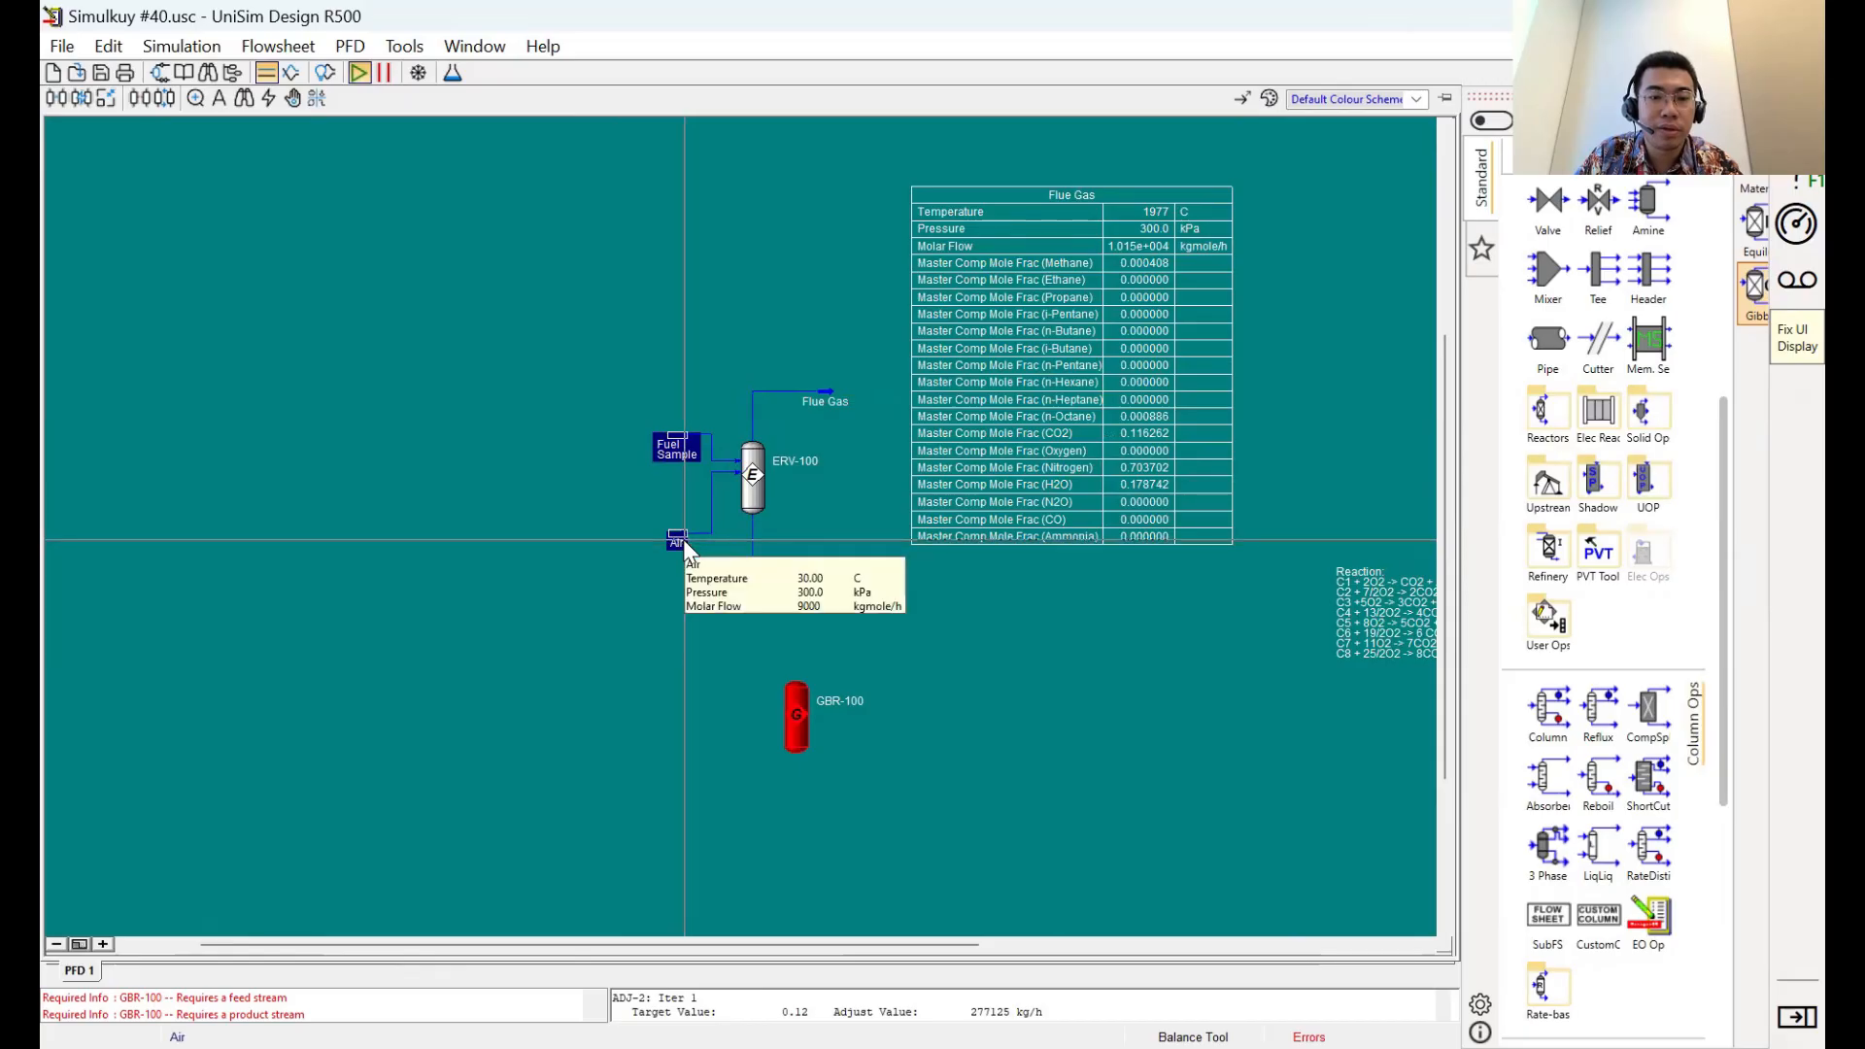
{"action": "key", "text": "ctrl+c"}
{"action": "left_click", "coordinate": [707, 740]}
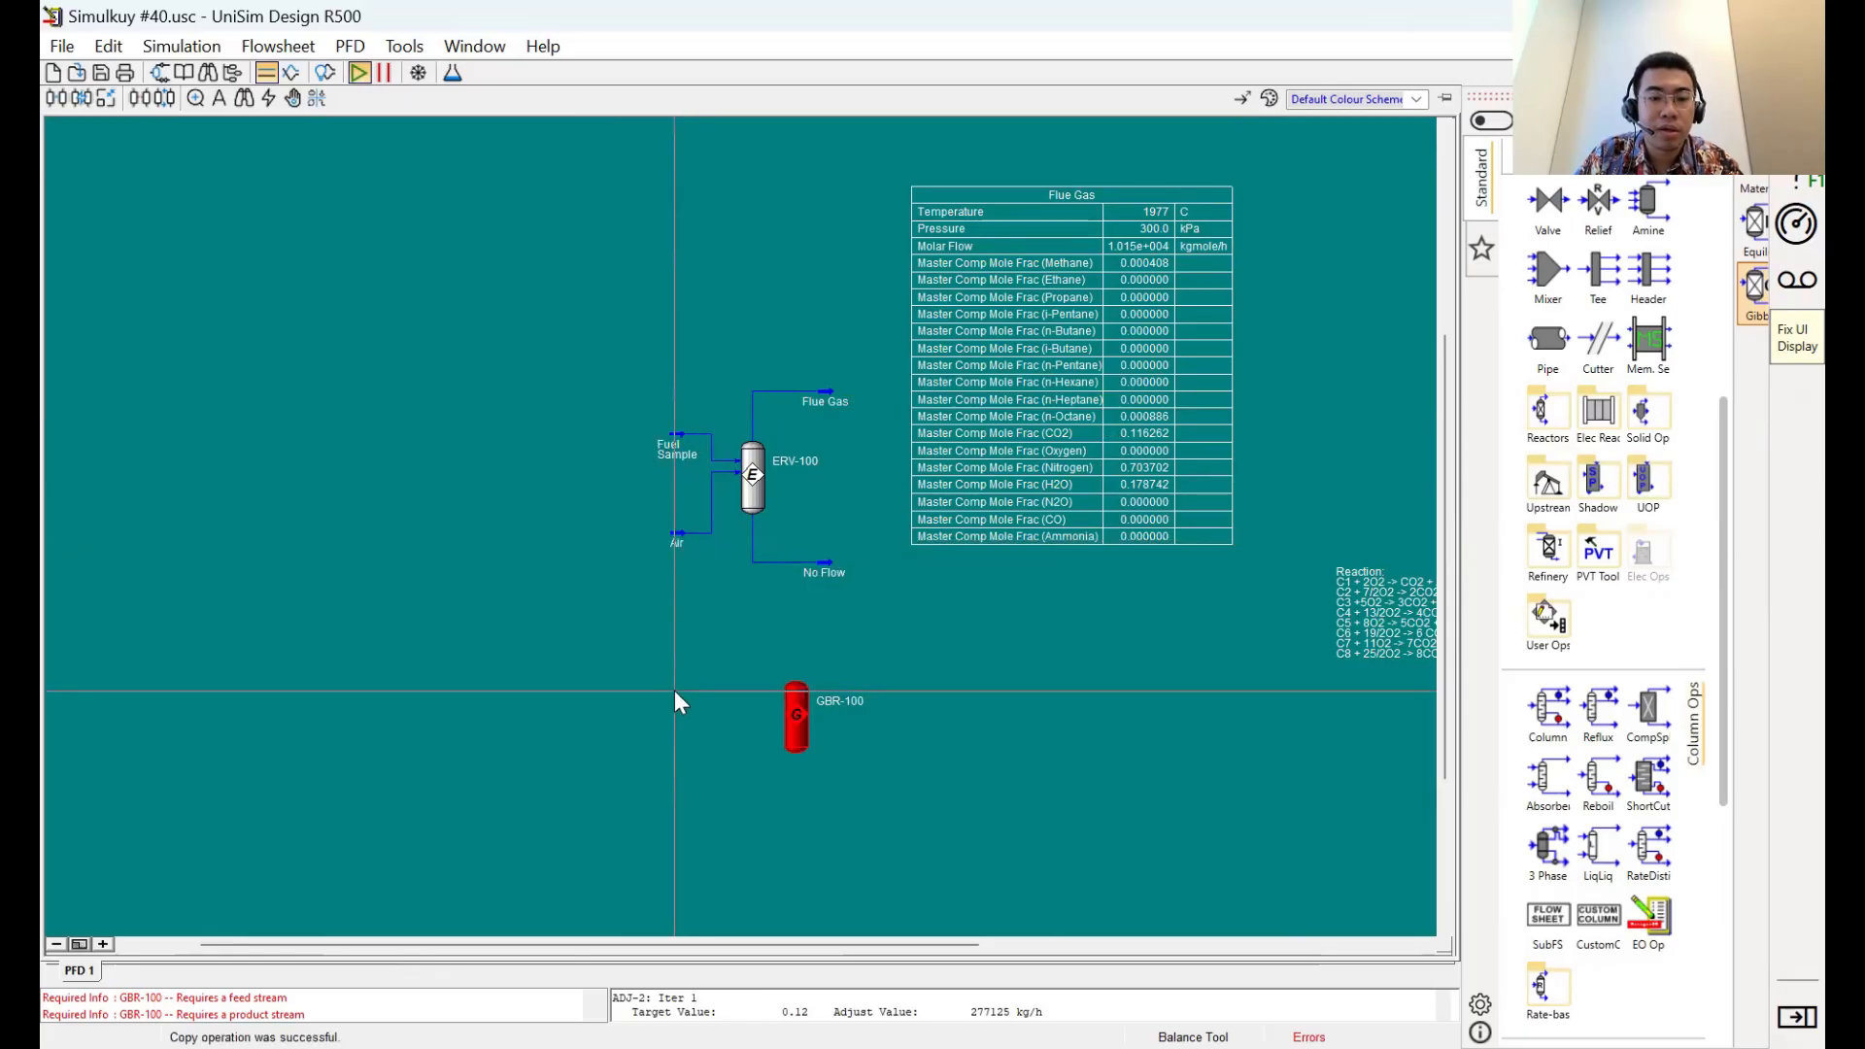
{"action": "key", "text": "ctrl+v"}
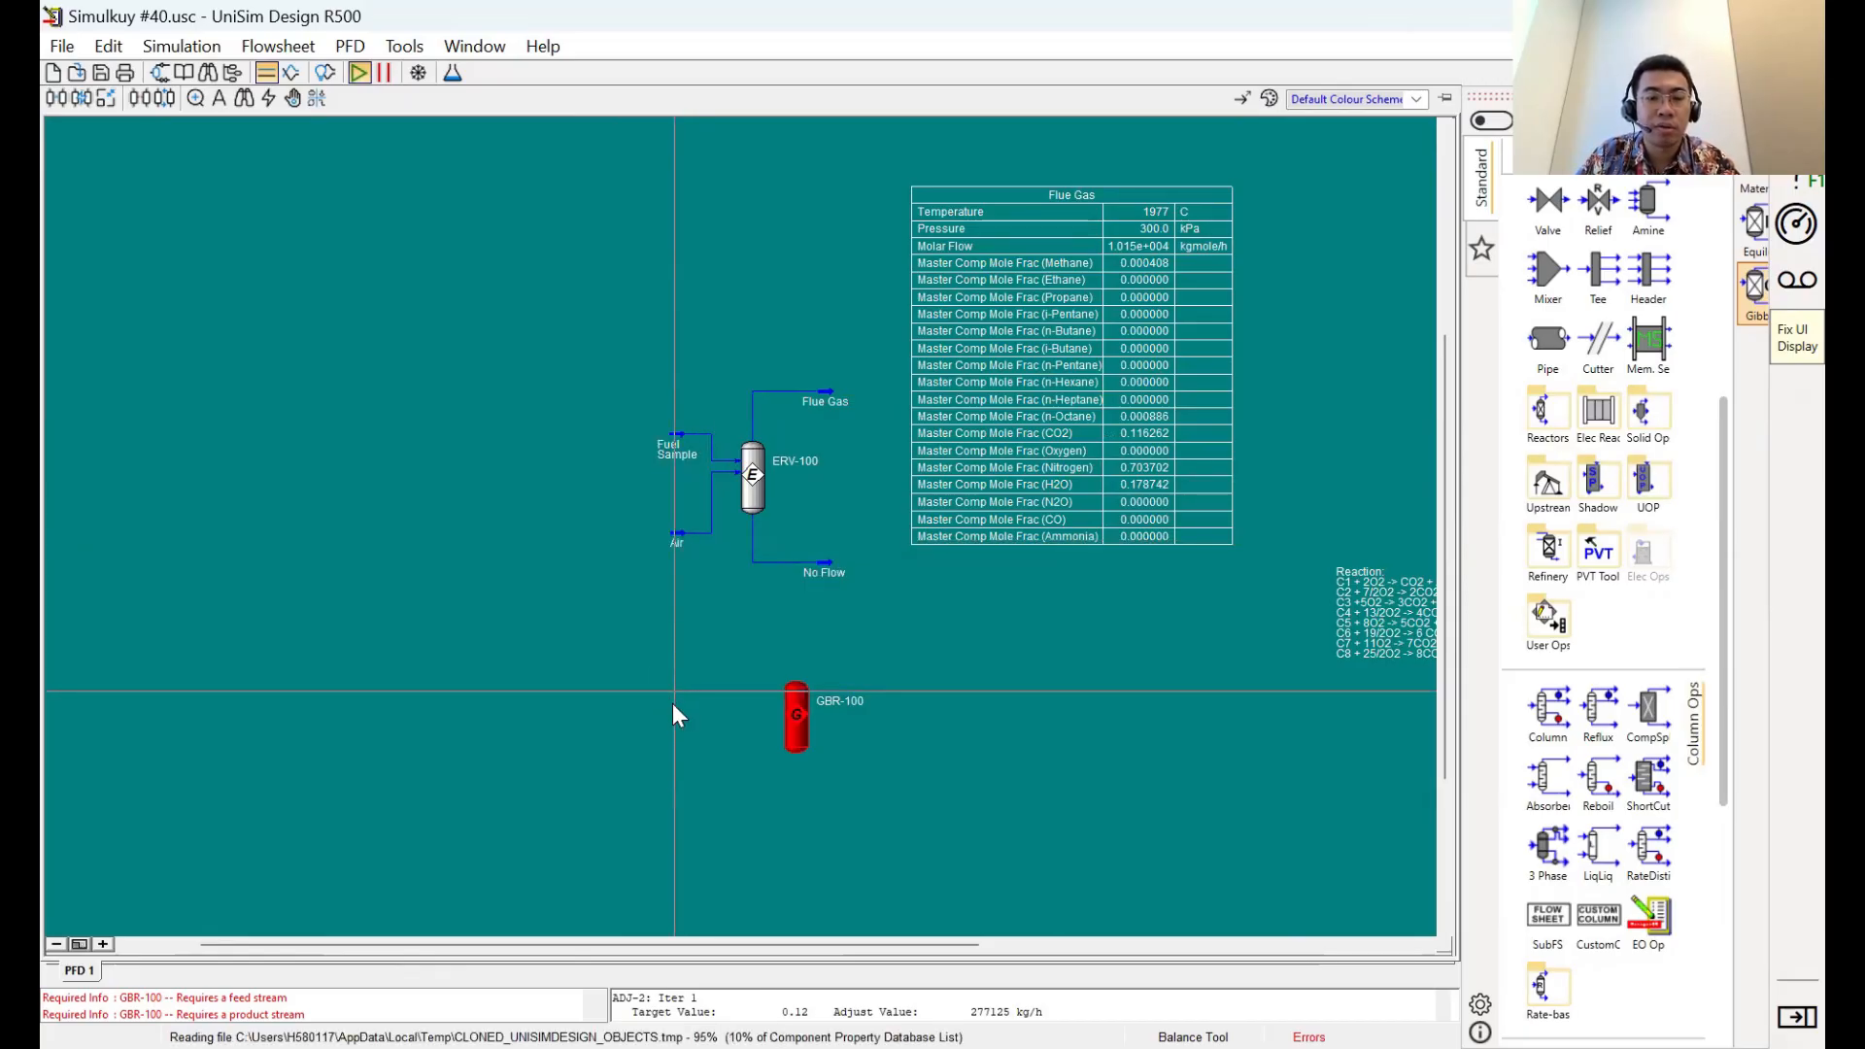
{"action": "left_click_drag", "start_coordinate": [757, 805], "coordinate": [695, 732]}
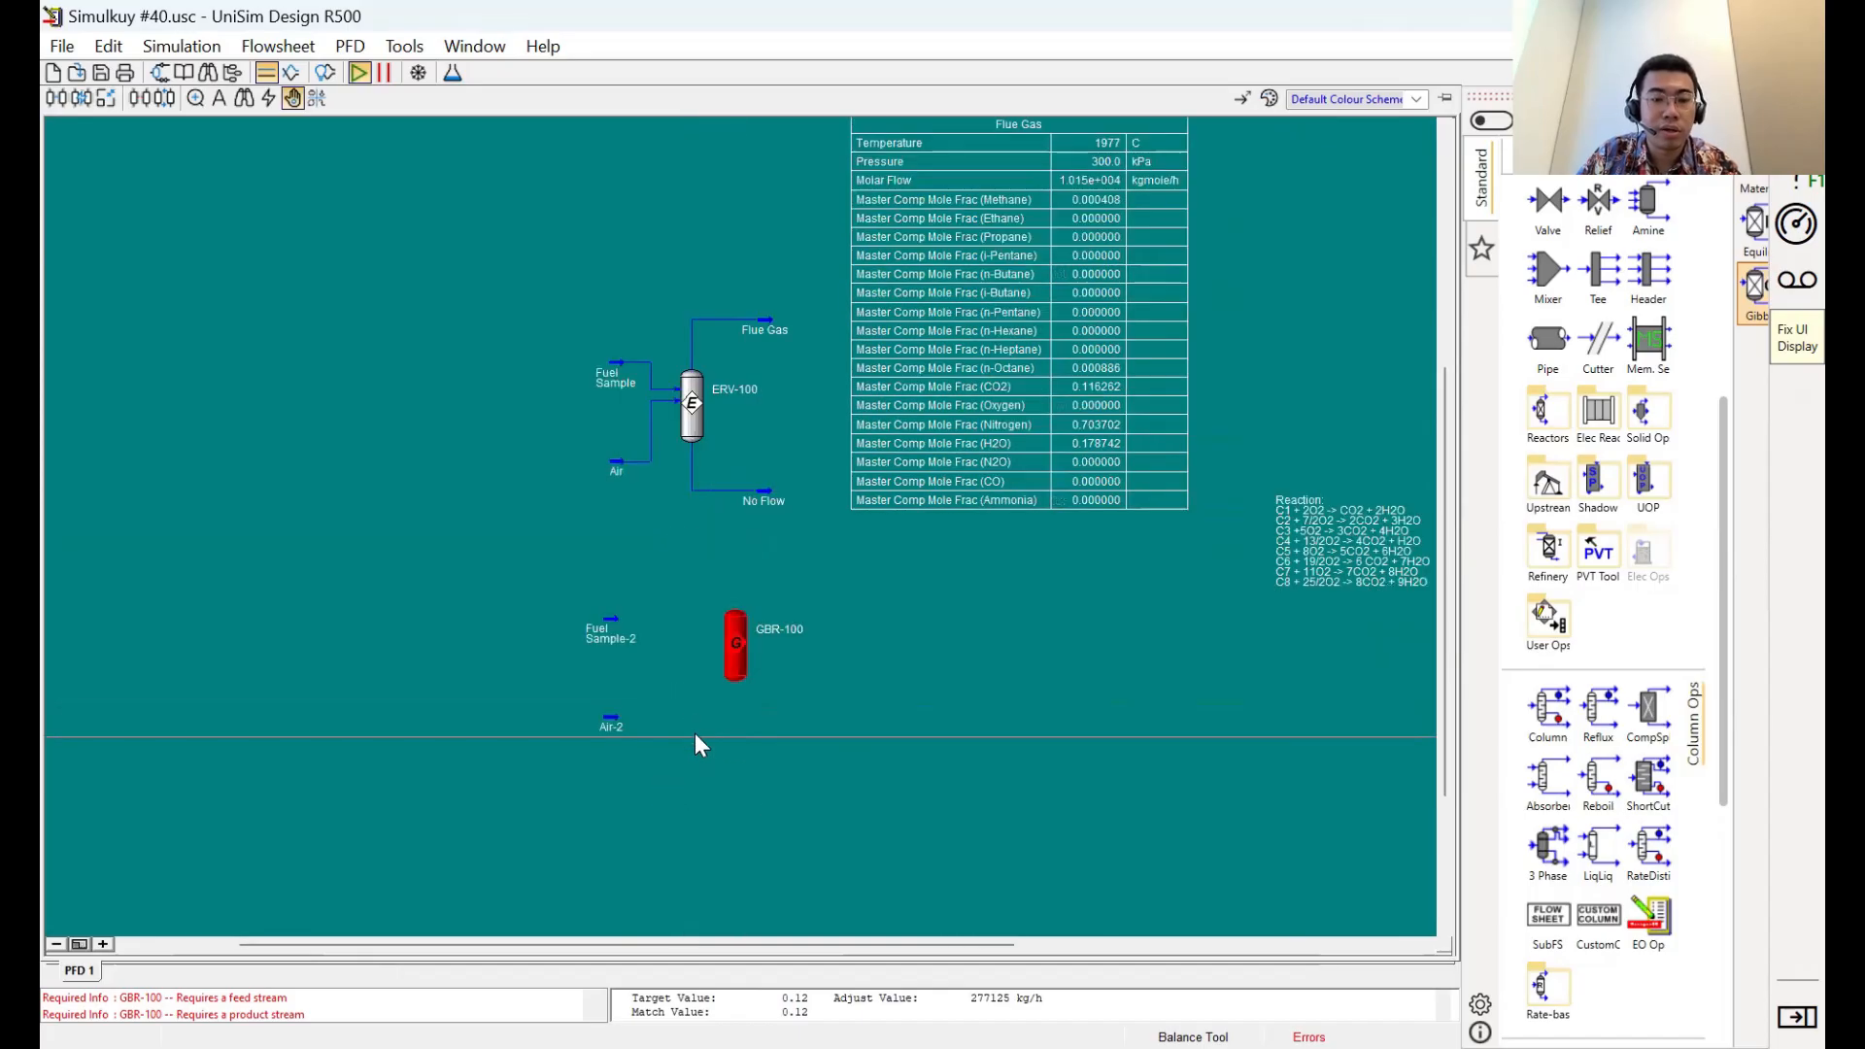
Move the Gibbs reactor closer to the copied fuel and air streams, connect them as feeds, and draw its vapour and liquid product streams
{"action": "scroll", "coordinate": [773, 658], "scroll_direction": "up", "scroll_amount": 2}
{"action": "left_click_drag", "start_coordinate": [751, 654], "coordinate": [691, 673]}
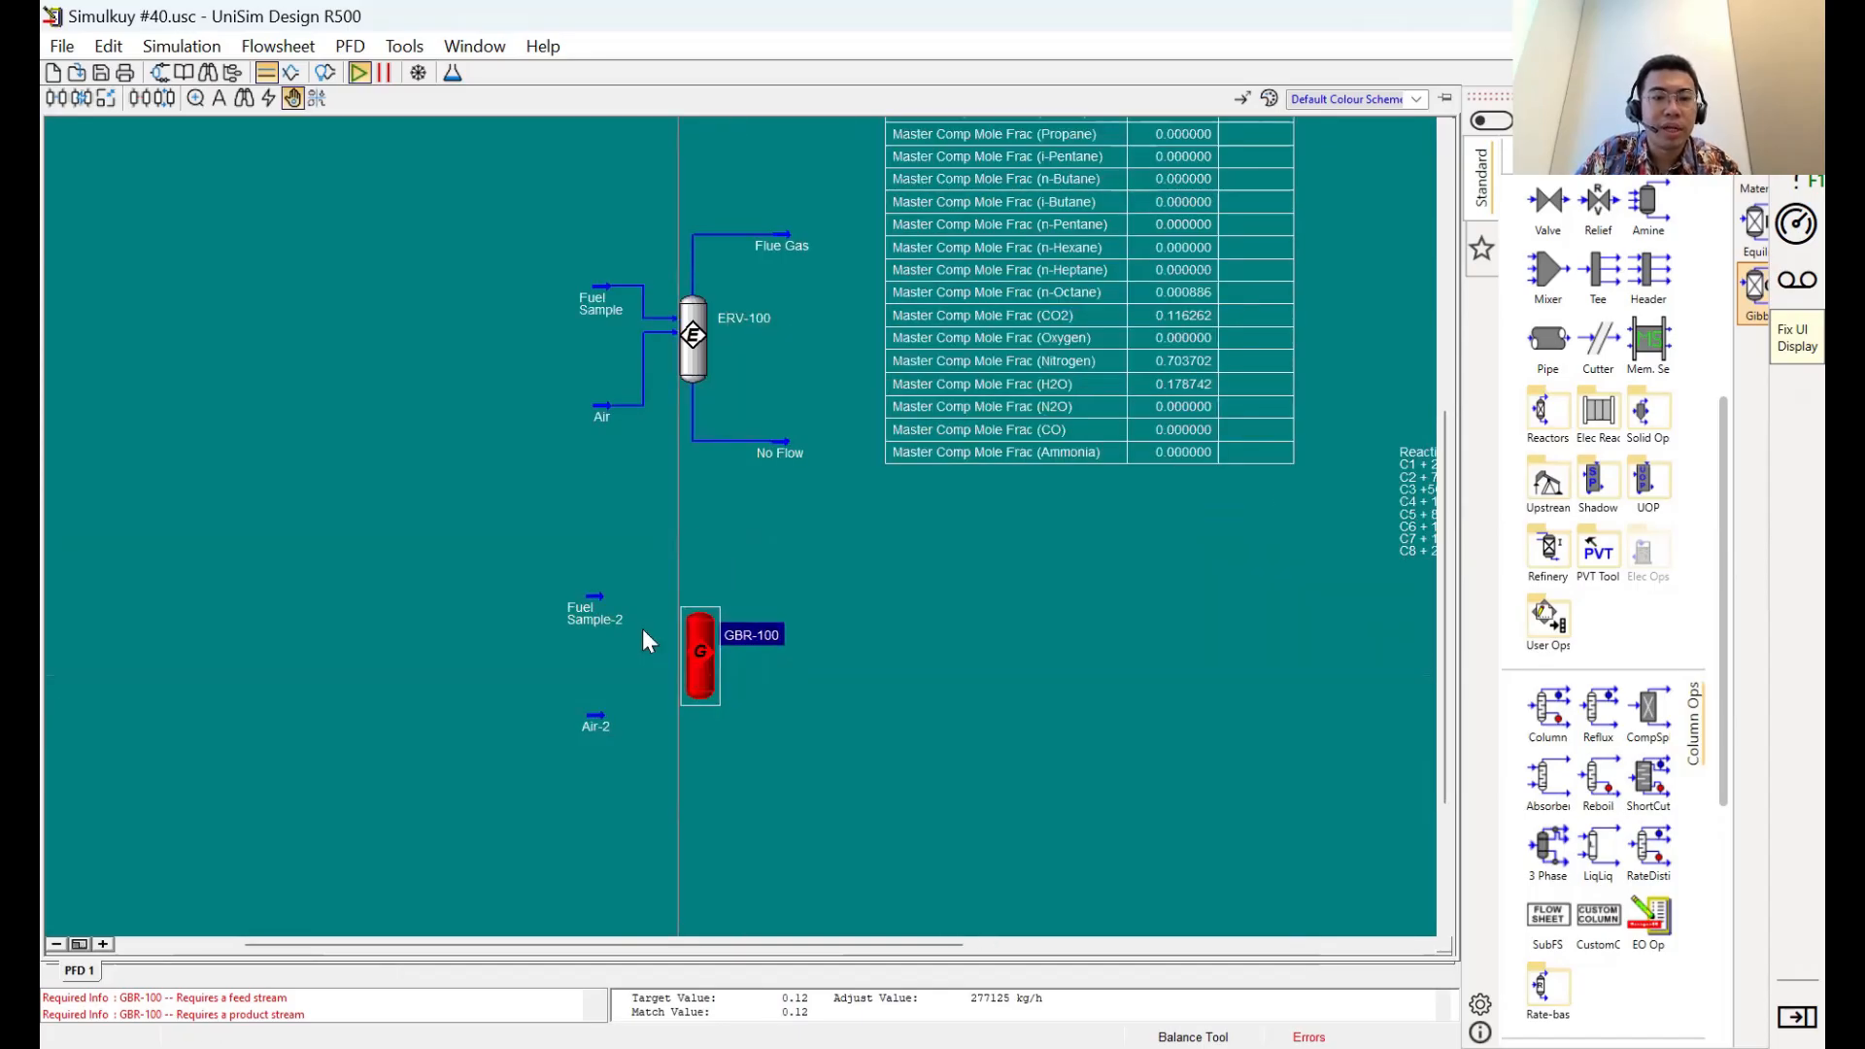
{"action": "left_click_drag", "start_coordinate": [605, 594], "coordinate": [692, 633]}
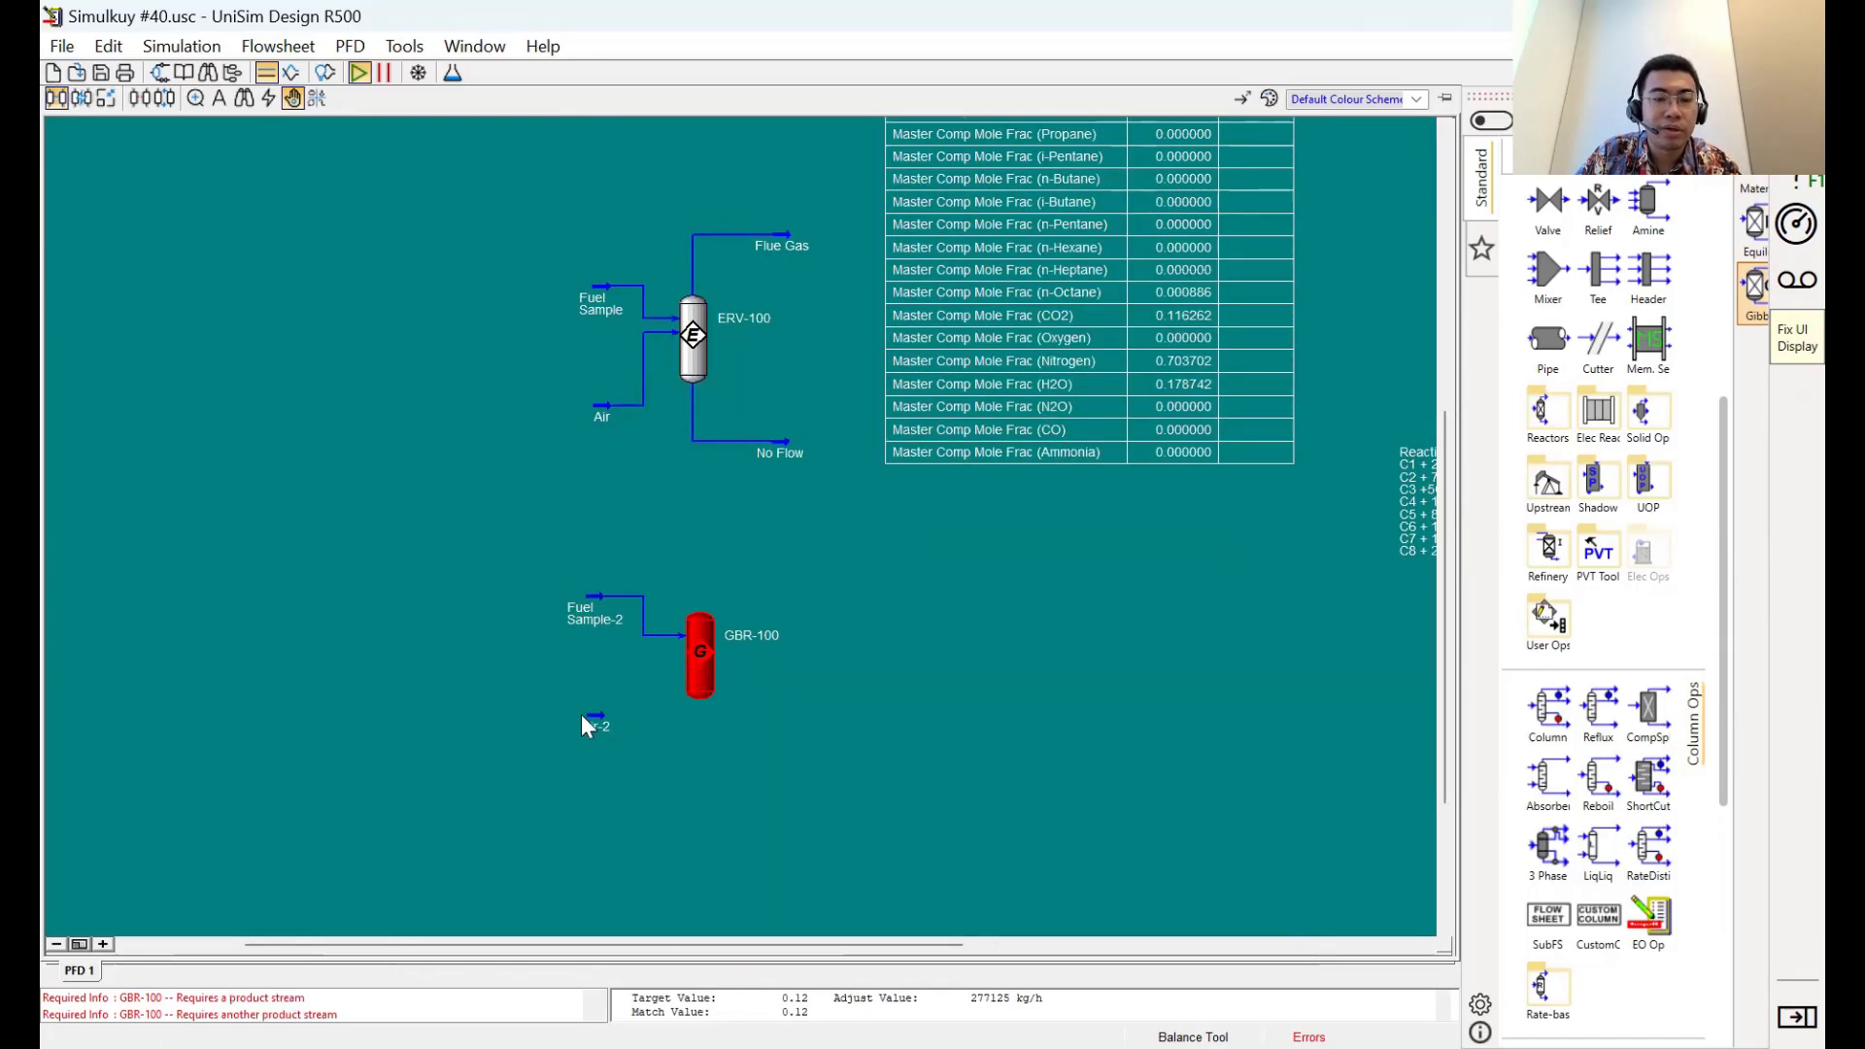
{"action": "left_click_drag", "start_coordinate": [603, 724], "coordinate": [761, 554]}
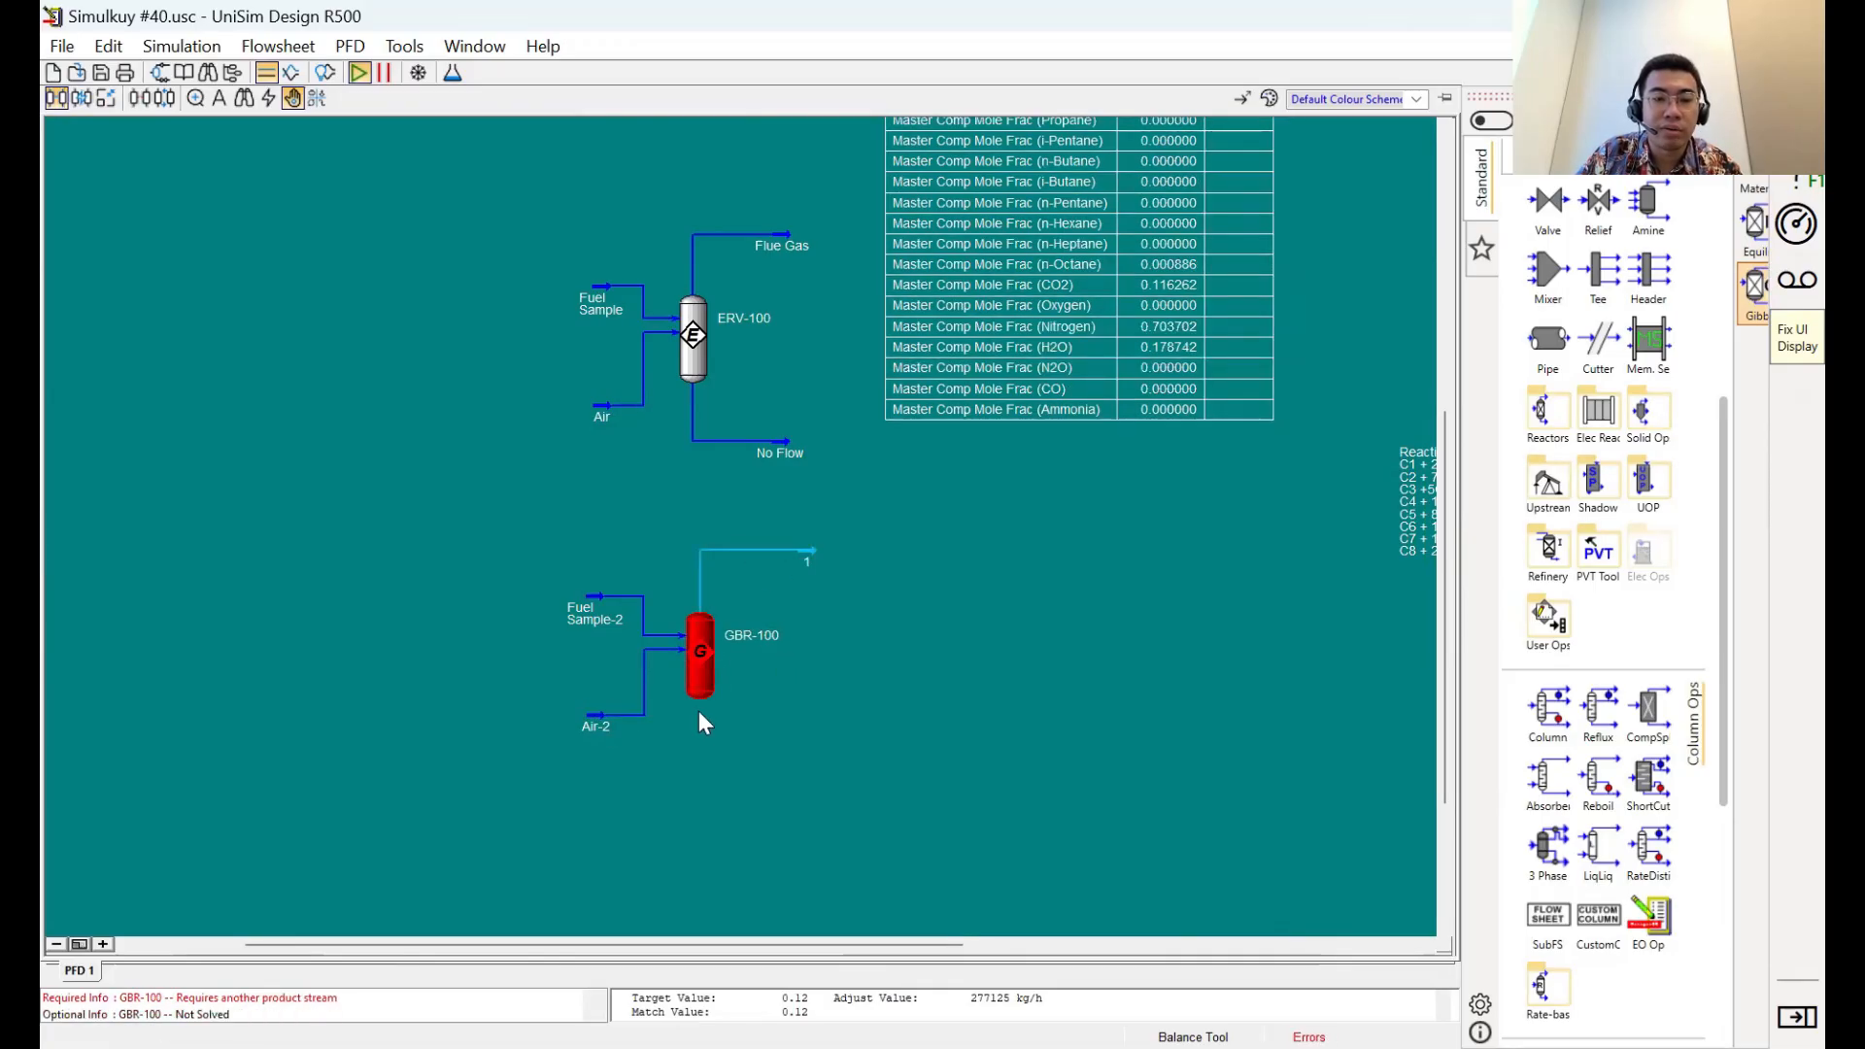
{"action": "left_click_drag", "start_coordinate": [702, 712], "coordinate": [809, 776]}
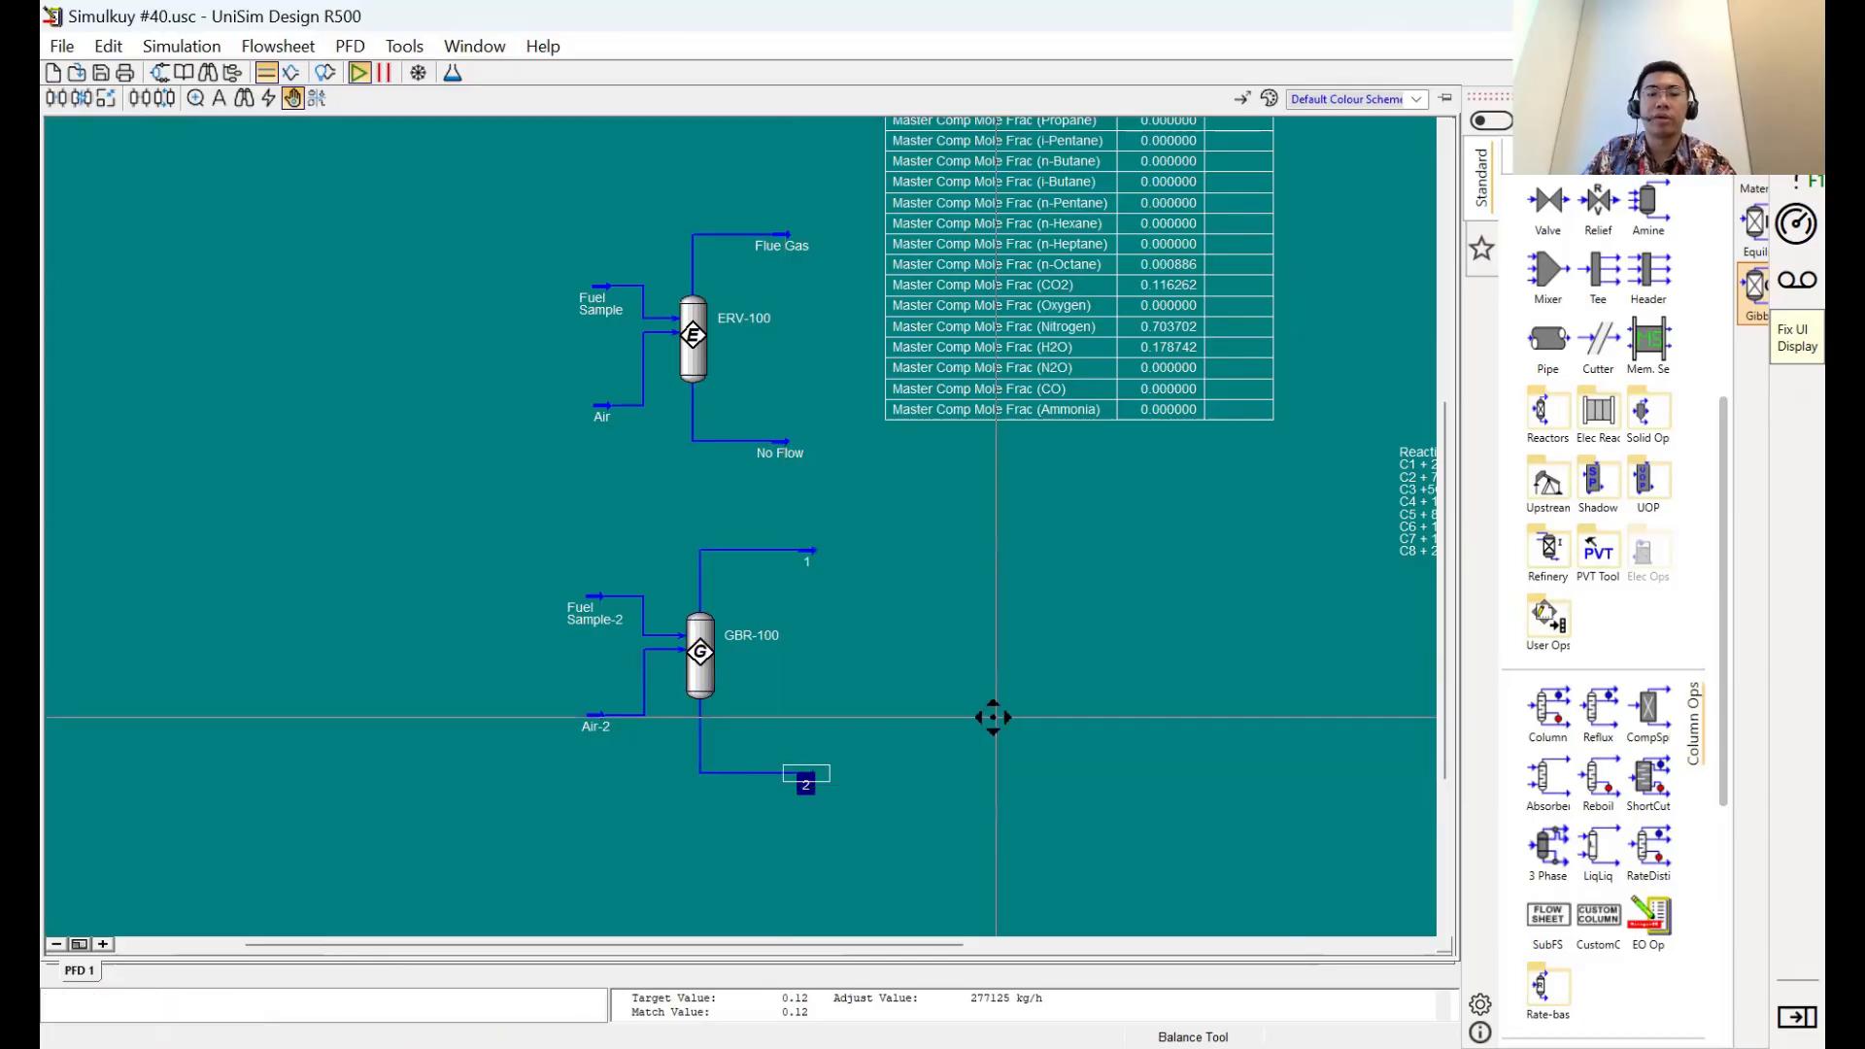
{"action": "scroll", "coordinate": [826, 665], "scroll_direction": "up", "scroll_amount": 1}
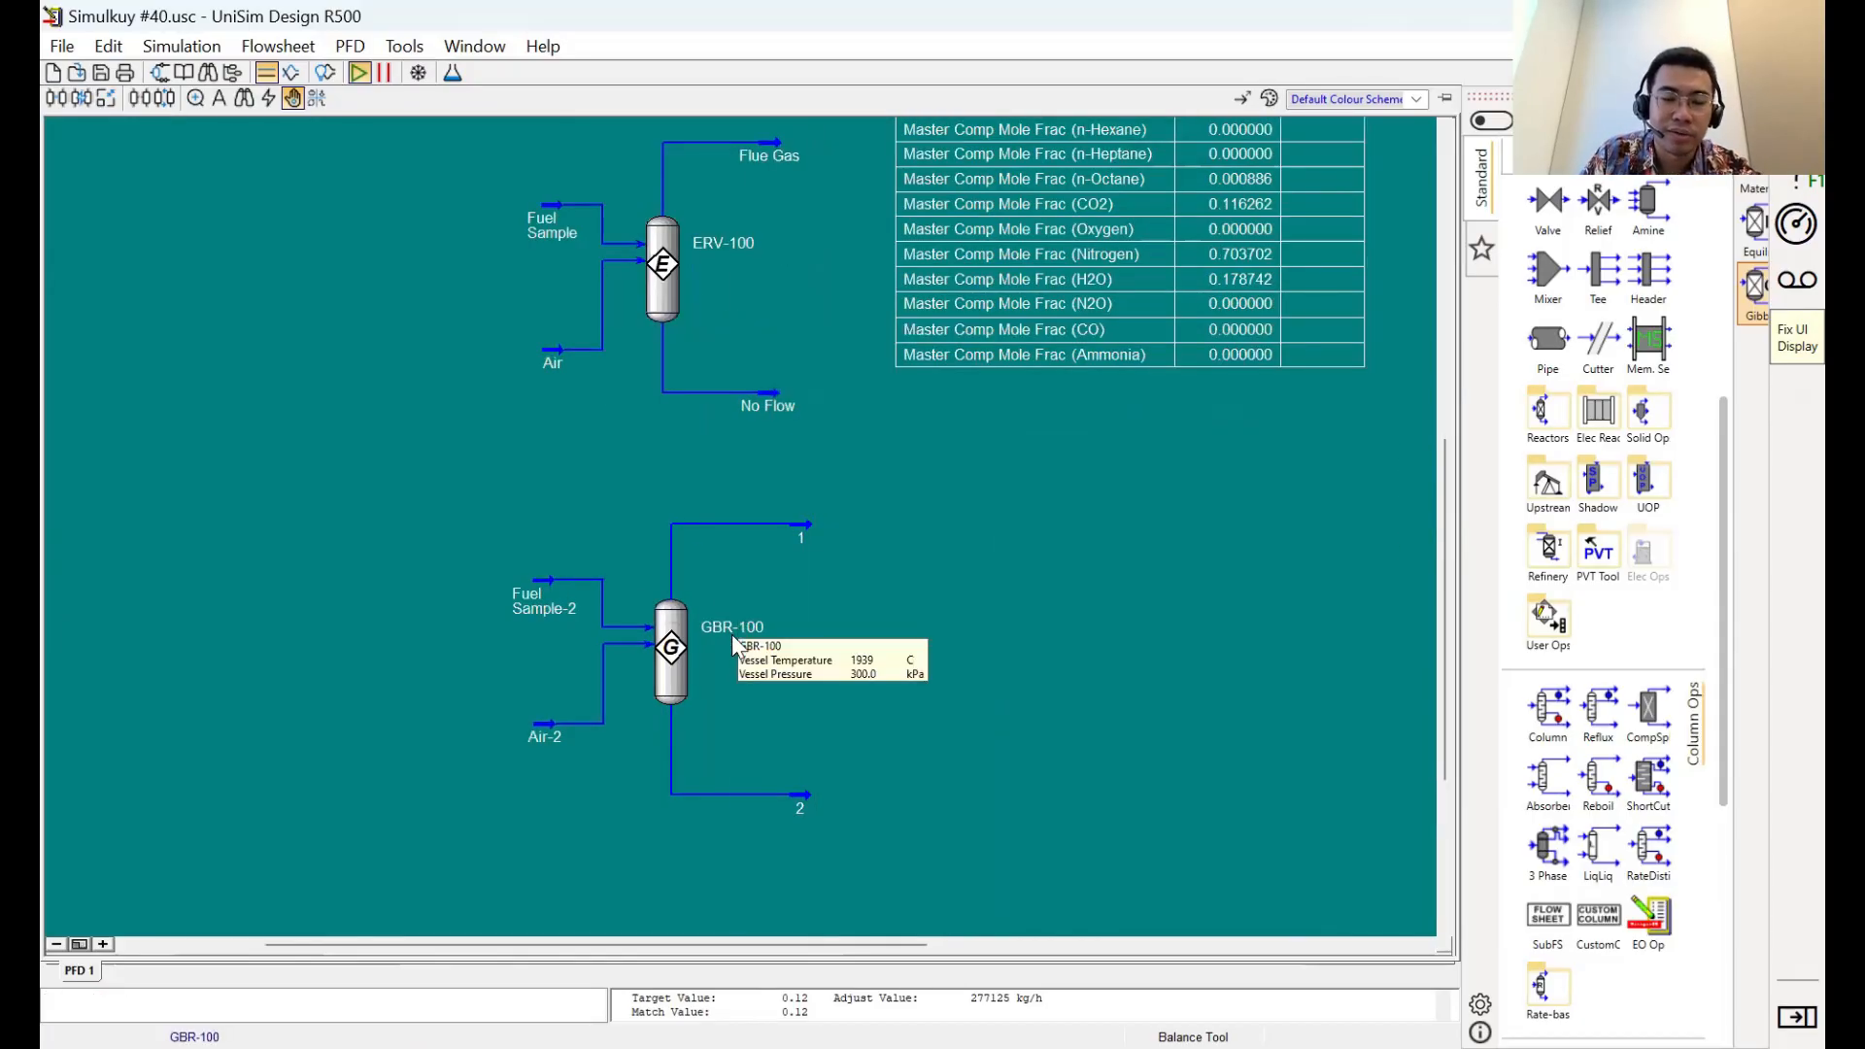
Check the Gibbs reactor's inlet and outlet connections and its reaction type settings
{"action": "mouse_move", "coordinate": [678, 665]}
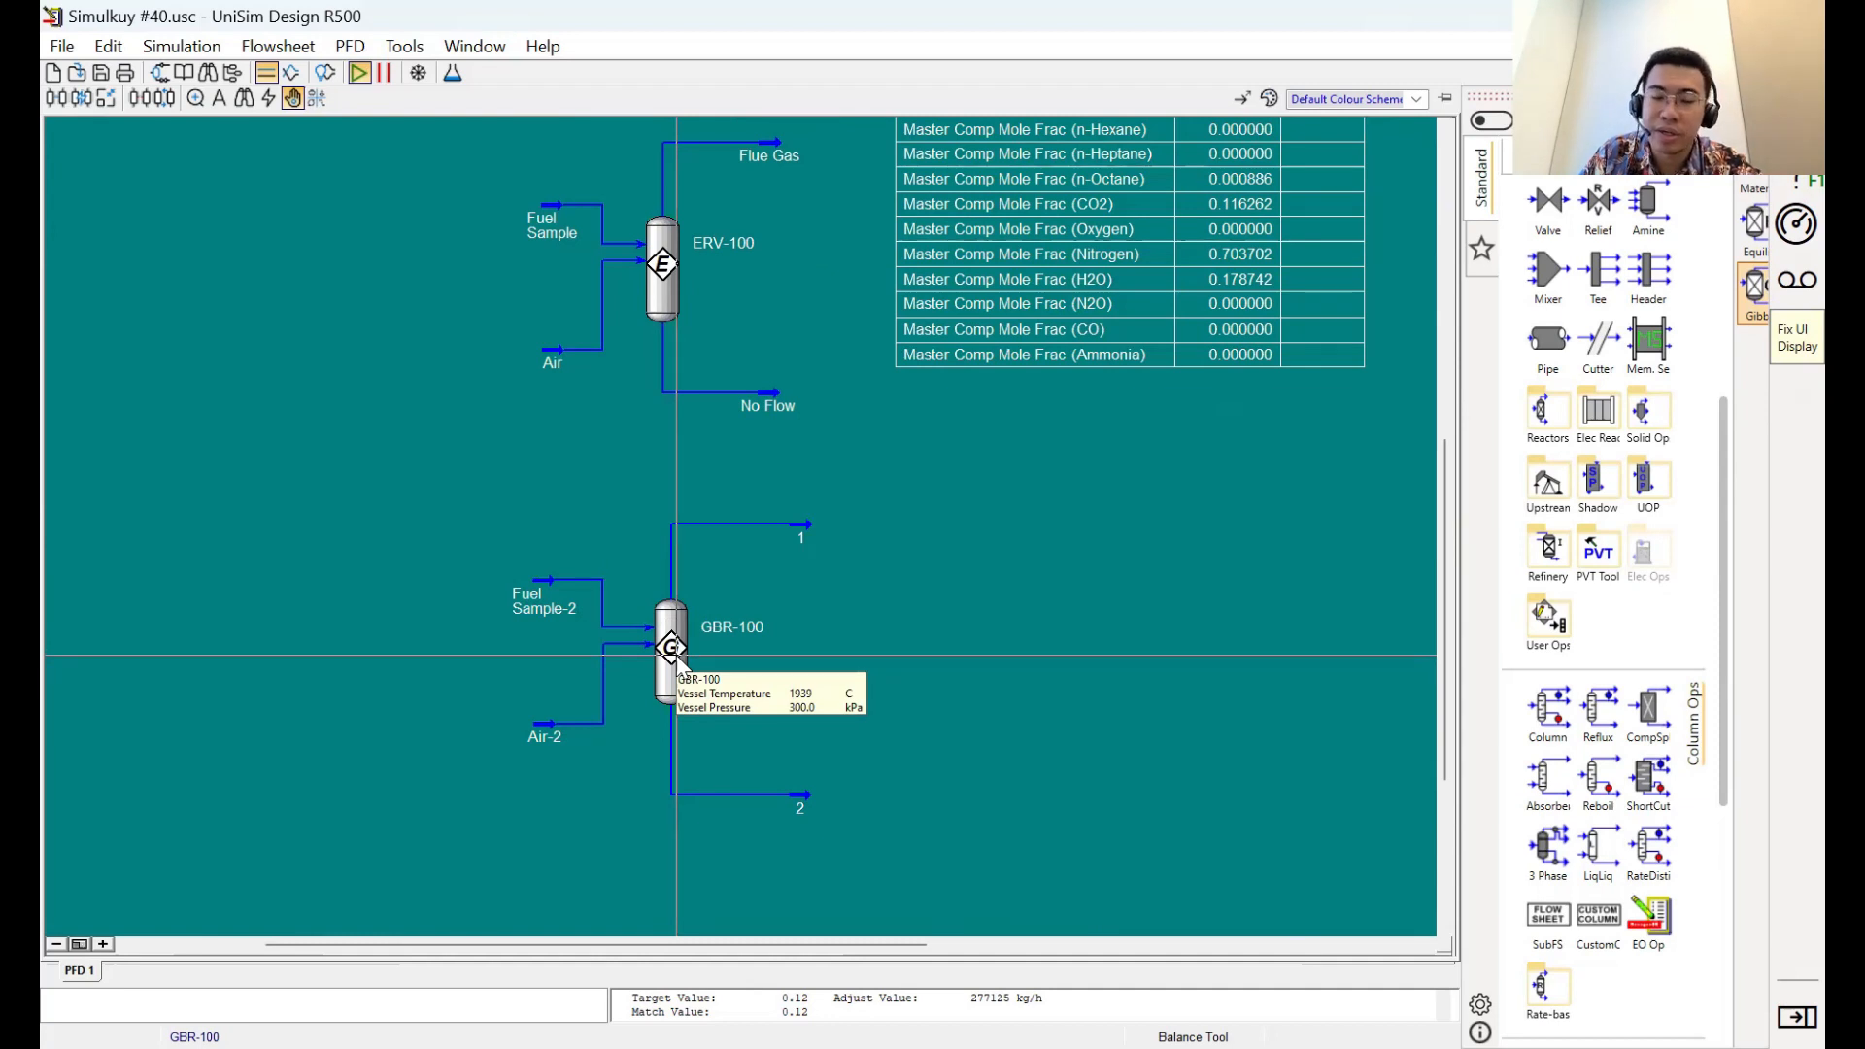
{"action": "double_click", "coordinate": [677, 663]}
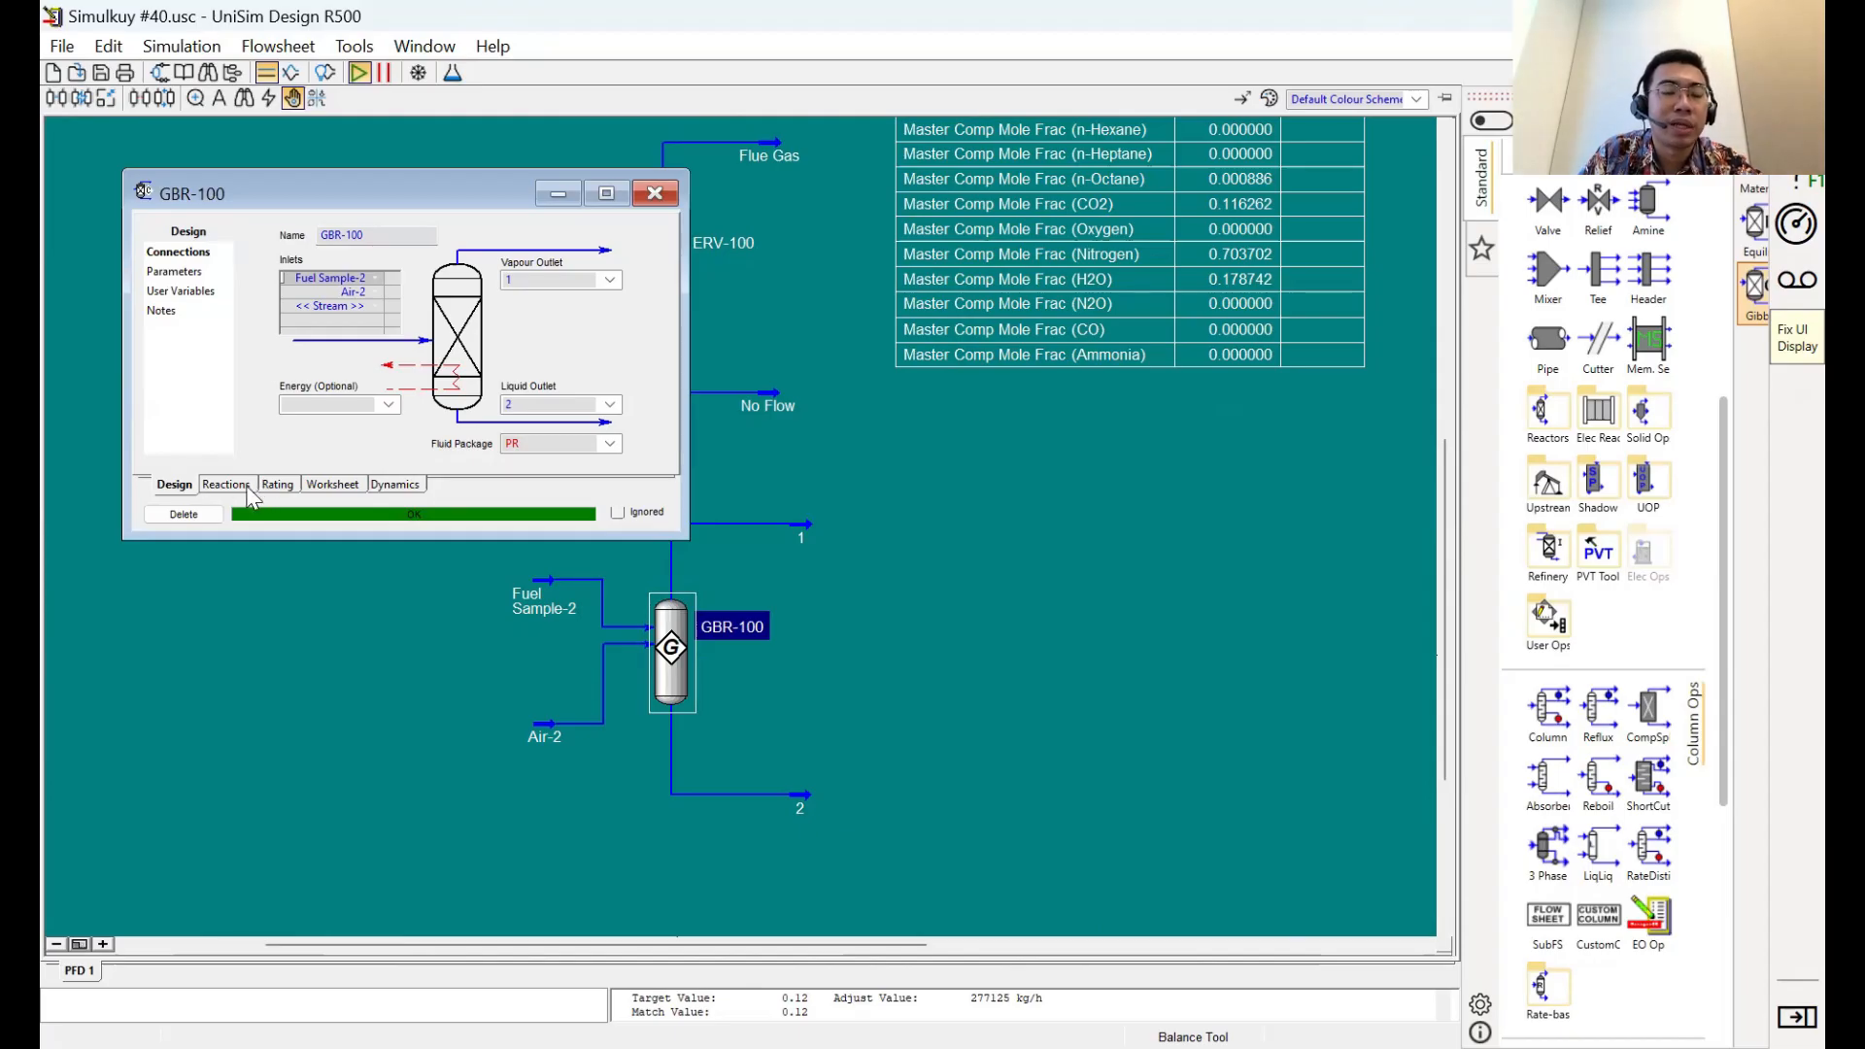
{"action": "left_click", "coordinate": [250, 485]}
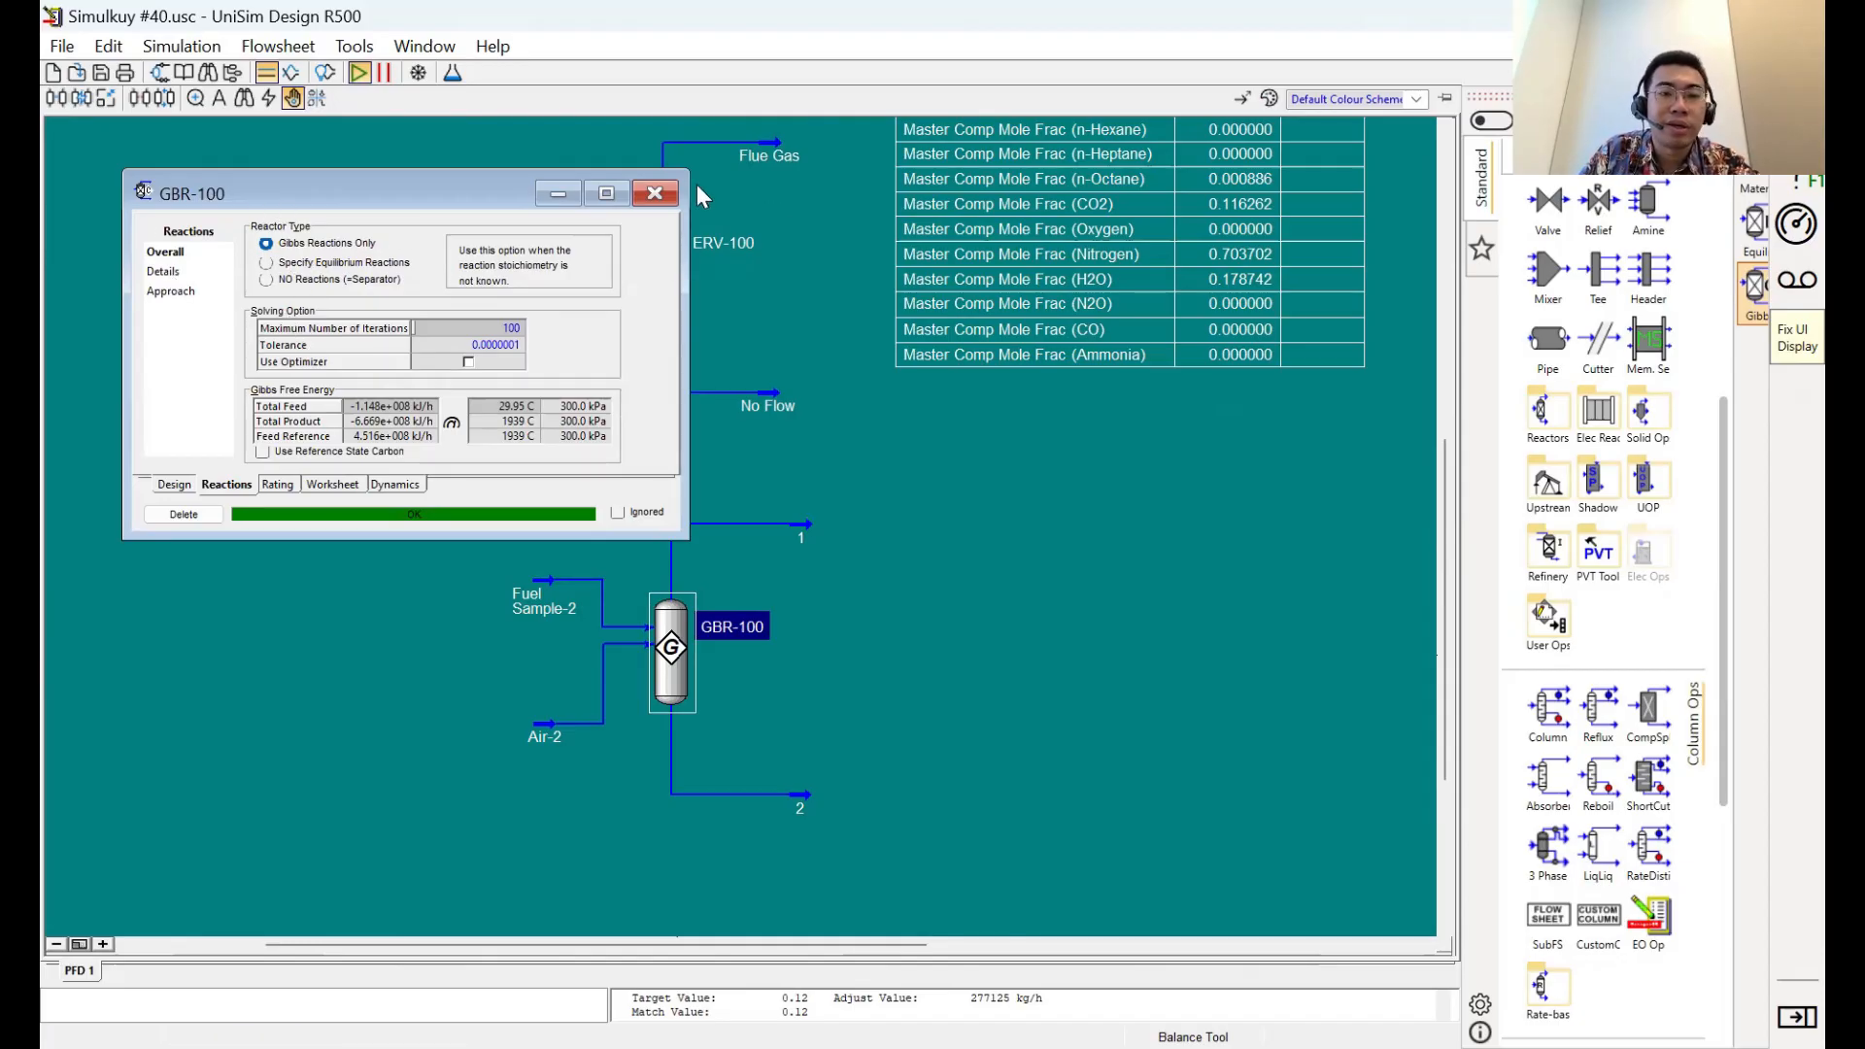
{"action": "left_click", "coordinate": [655, 192]}
Add a property table for the Gibbs reactor's vapour product stream 1 and open the table for editing
{"action": "scroll", "coordinate": [674, 478], "scroll_direction": "down", "scroll_amount": 3}
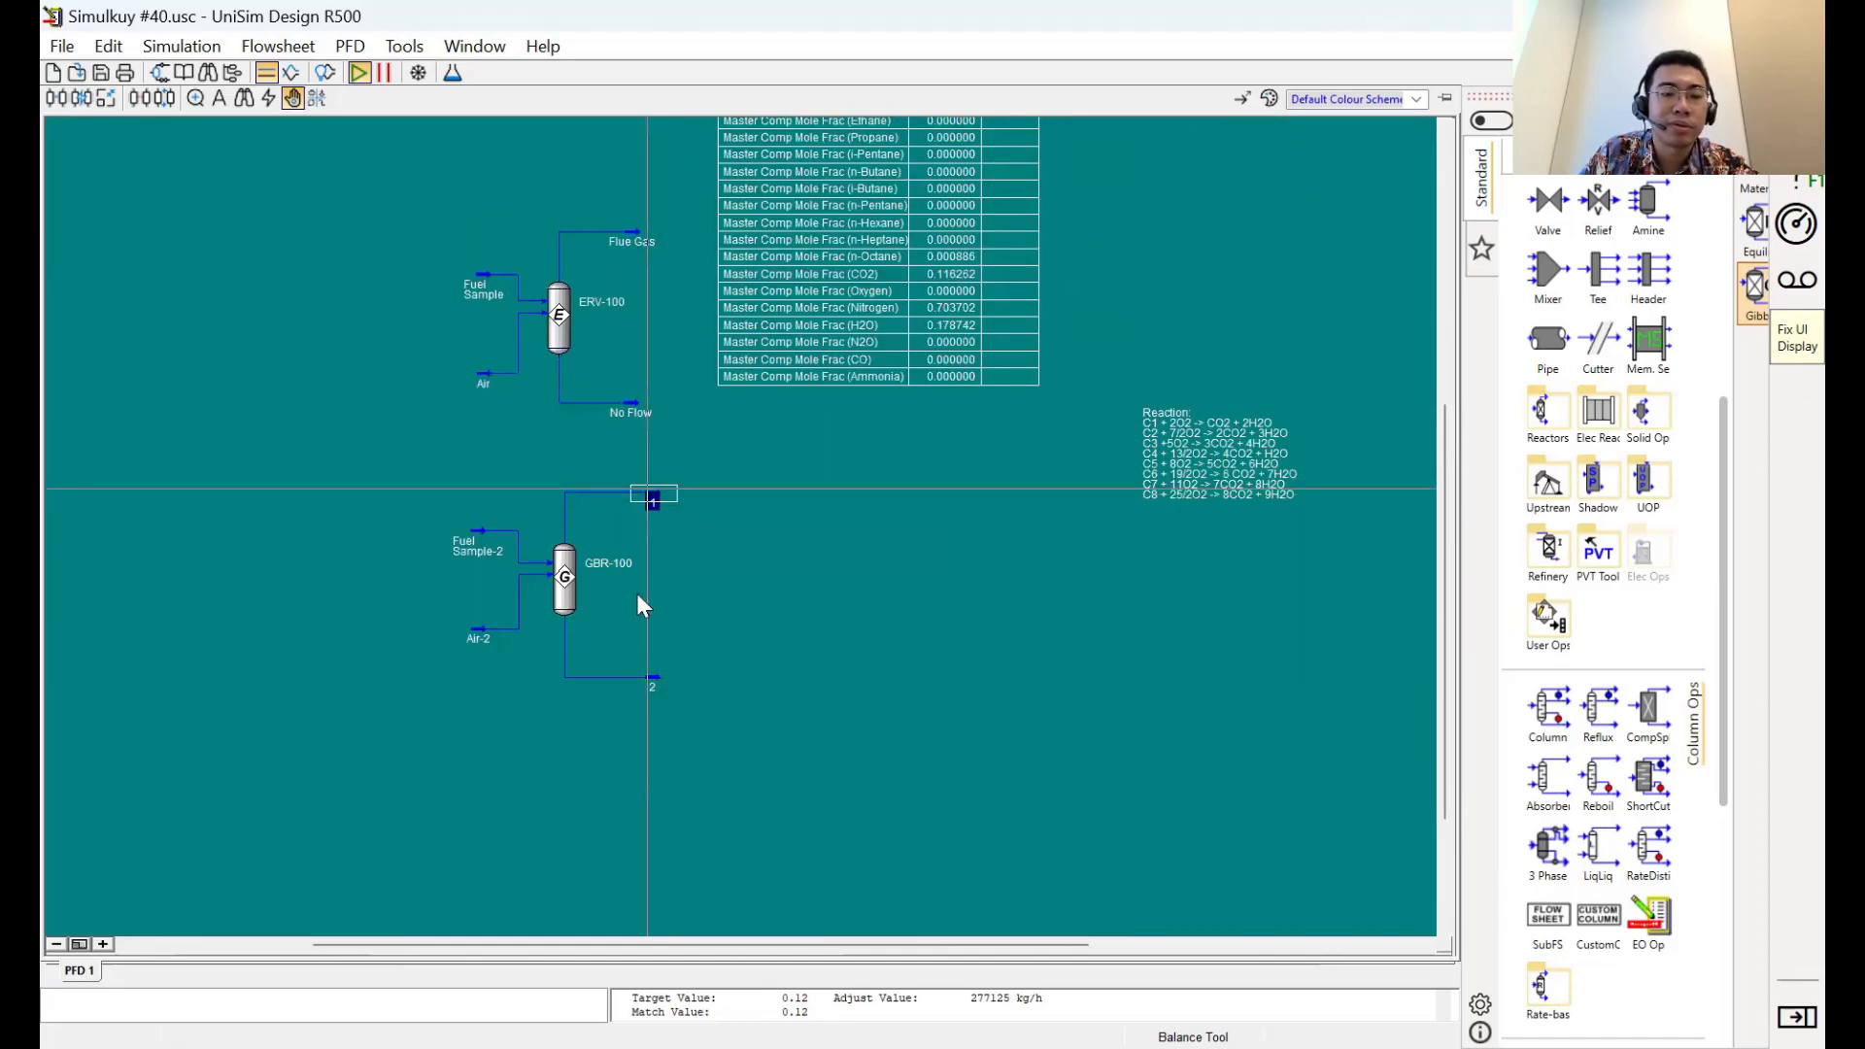
{"action": "right_click", "coordinate": [647, 489]}
{"action": "left_click", "coordinate": [726, 399]}
{"action": "left_click", "coordinate": [656, 495]}
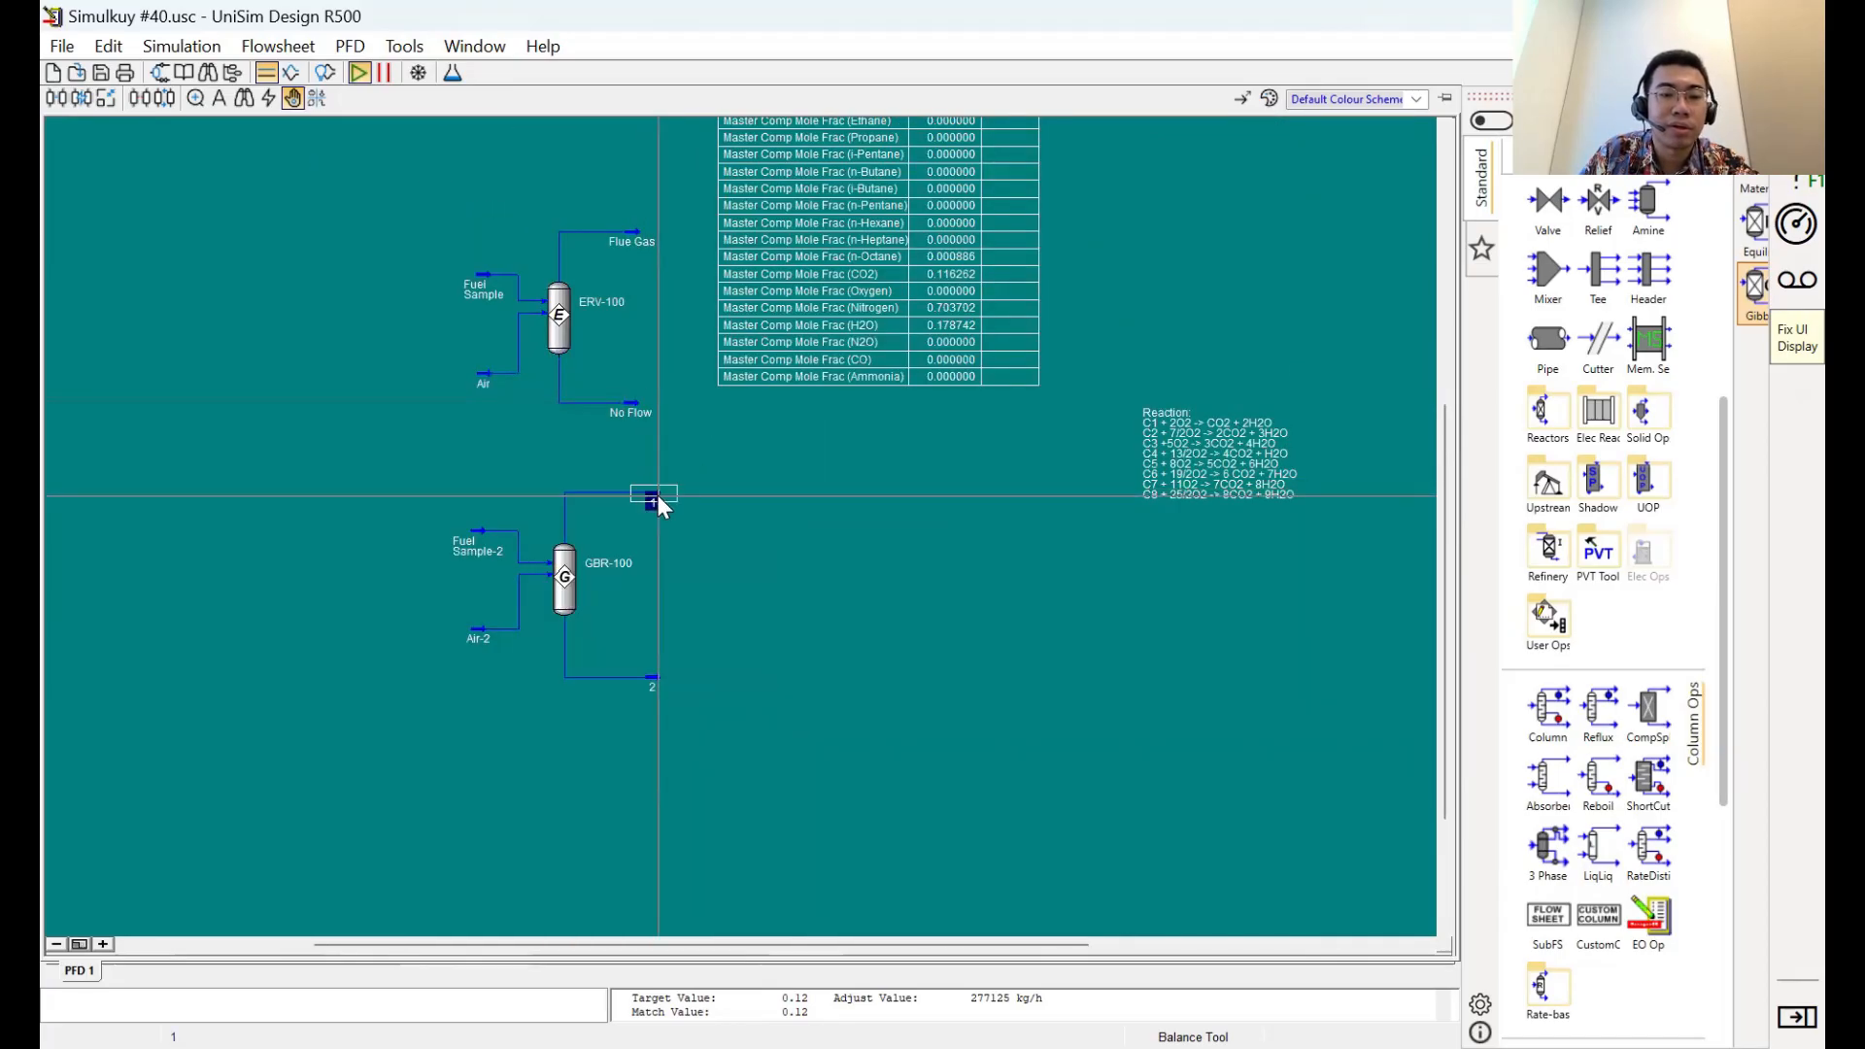
{"action": "right_click", "coordinate": [690, 789]}
{"action": "left_click", "coordinate": [678, 809]}
{"action": "left_click_drag", "start_coordinate": [861, 540], "coordinate": [931, 538]}
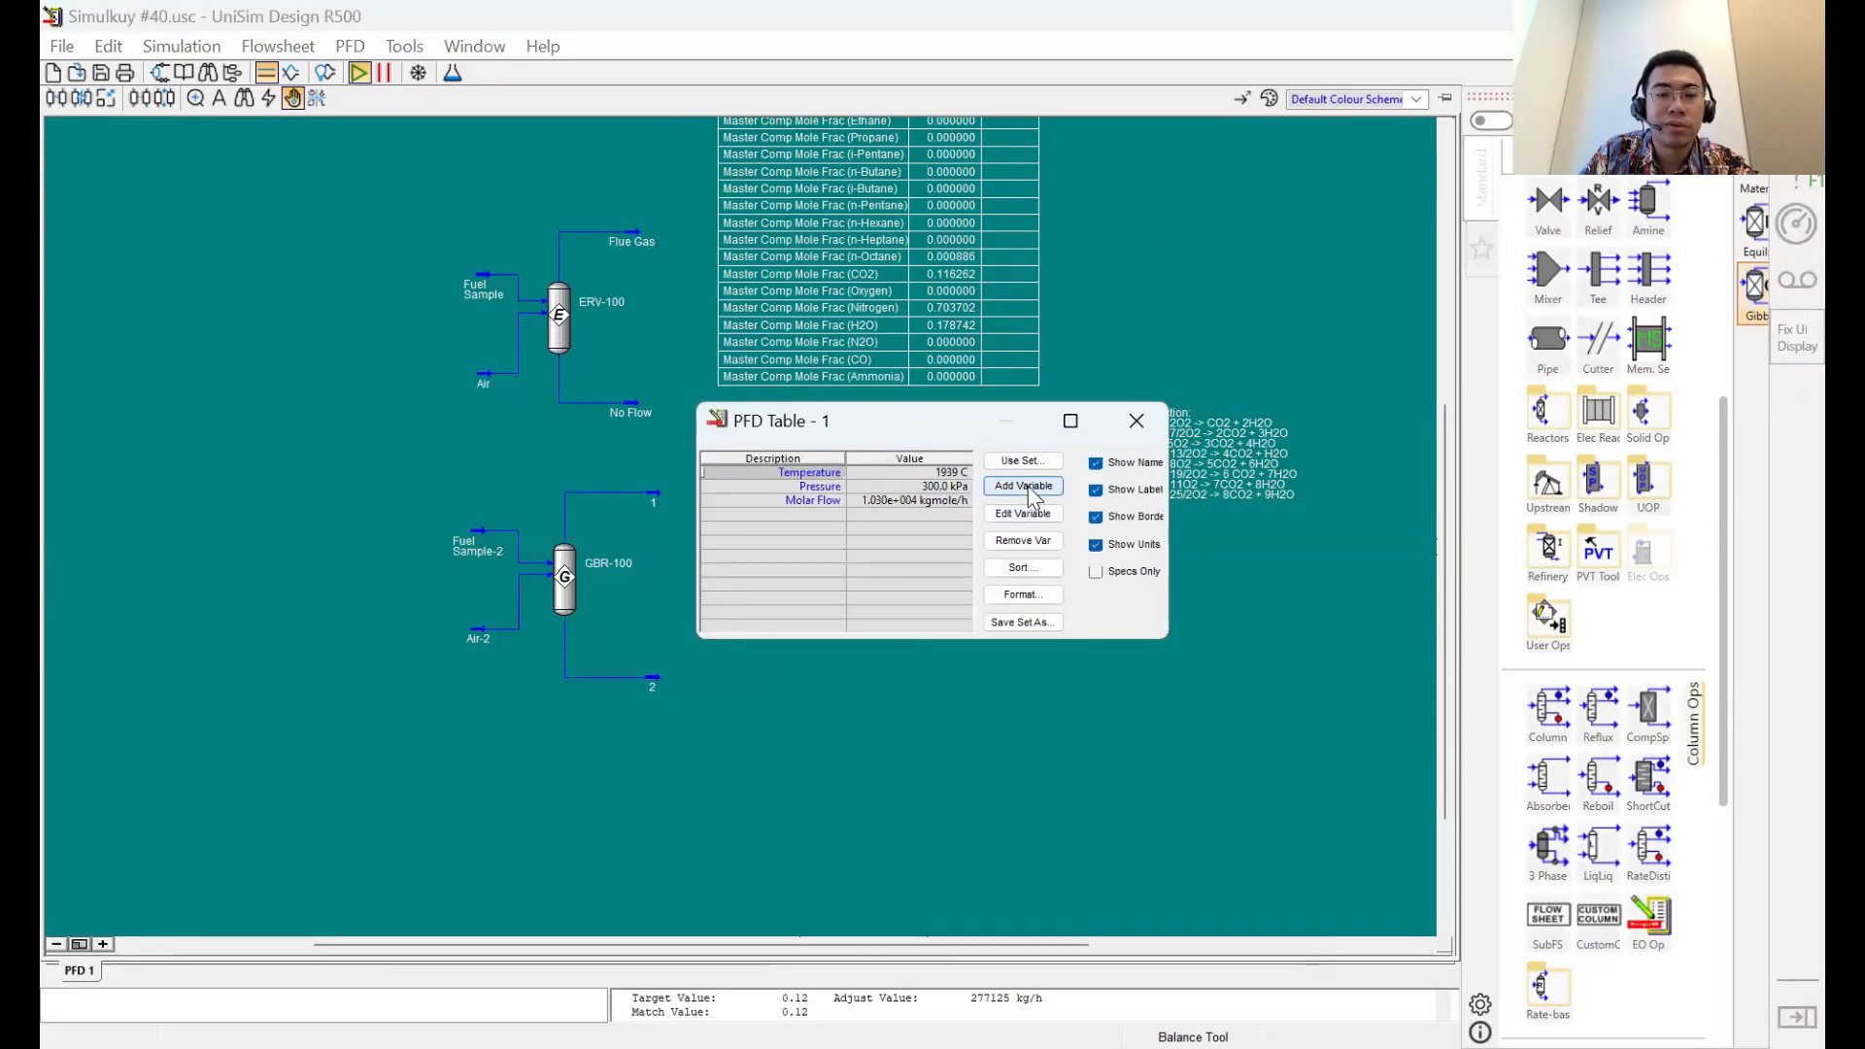
Add the Comp Mole Frac variable for every component from Methane through CO to the stream 1 table
{"action": "left_click", "coordinate": [1028, 486]}
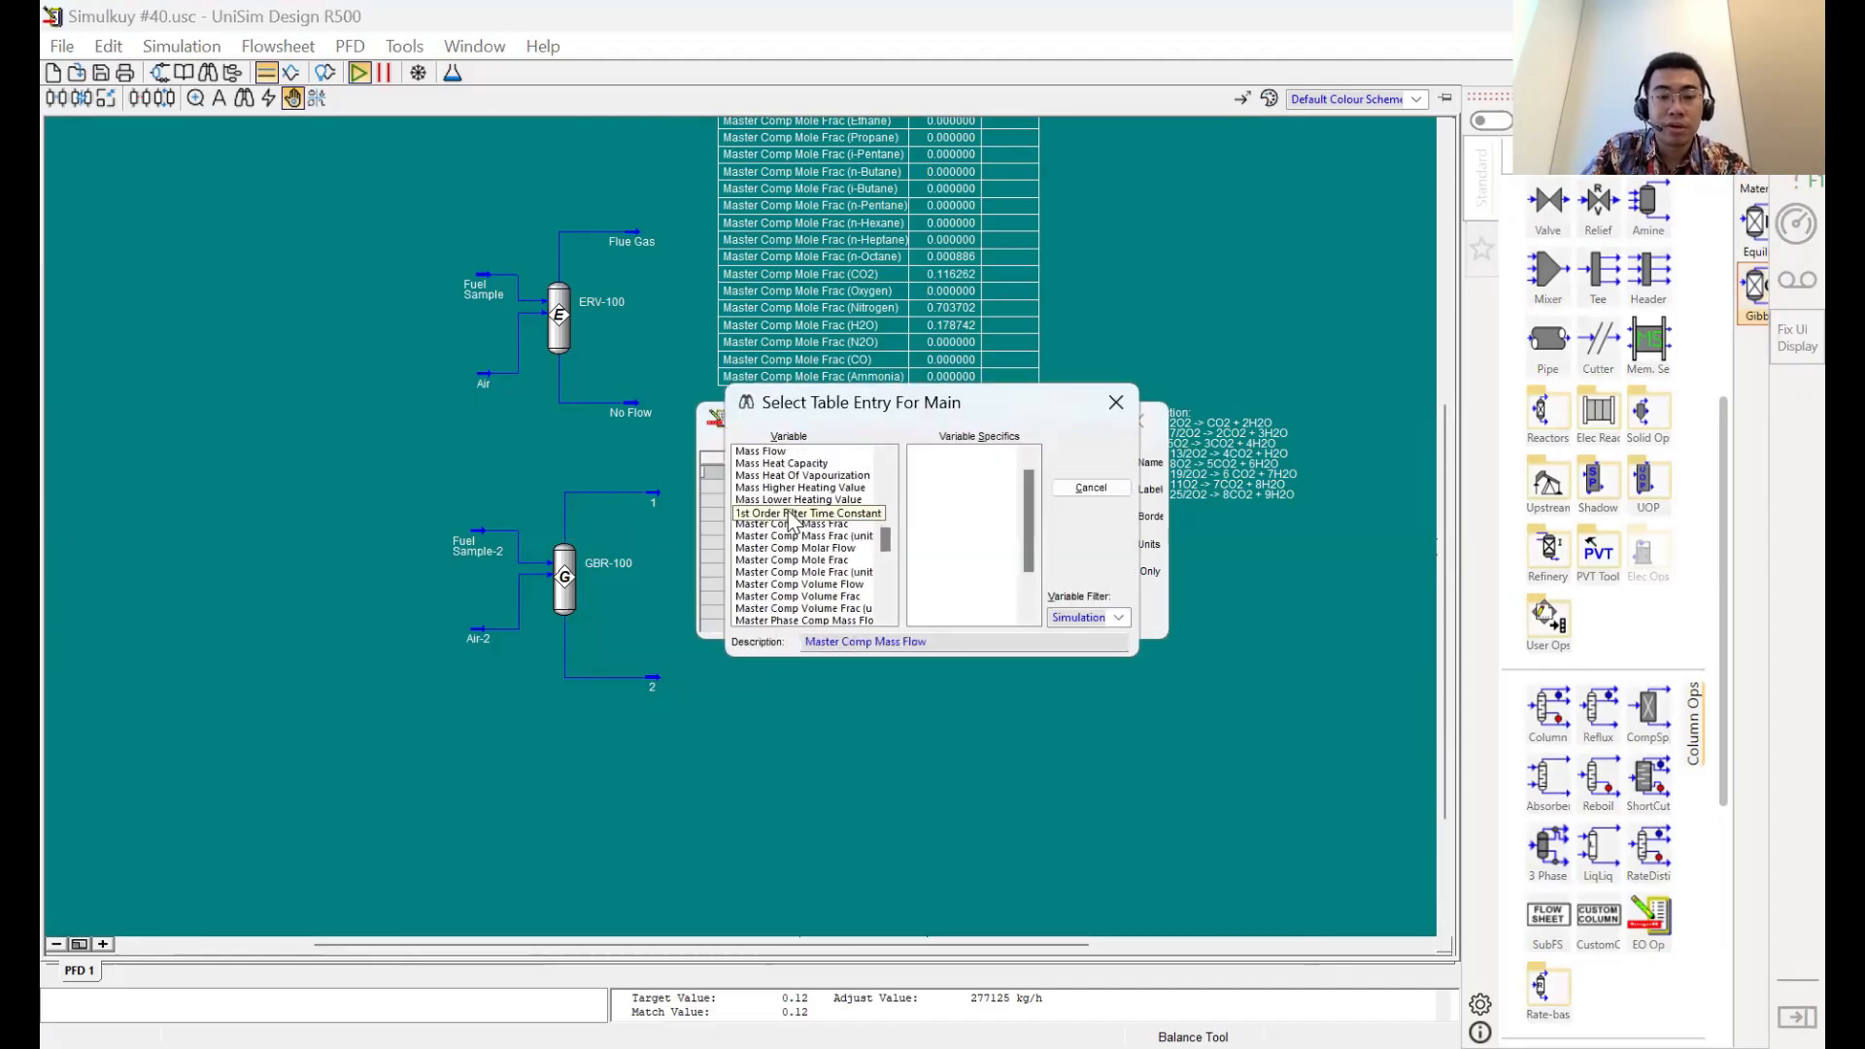
{"action": "scroll", "coordinate": [792, 525], "scroll_direction": "up", "scroll_amount": 10}
{"action": "left_click", "coordinate": [774, 512]}
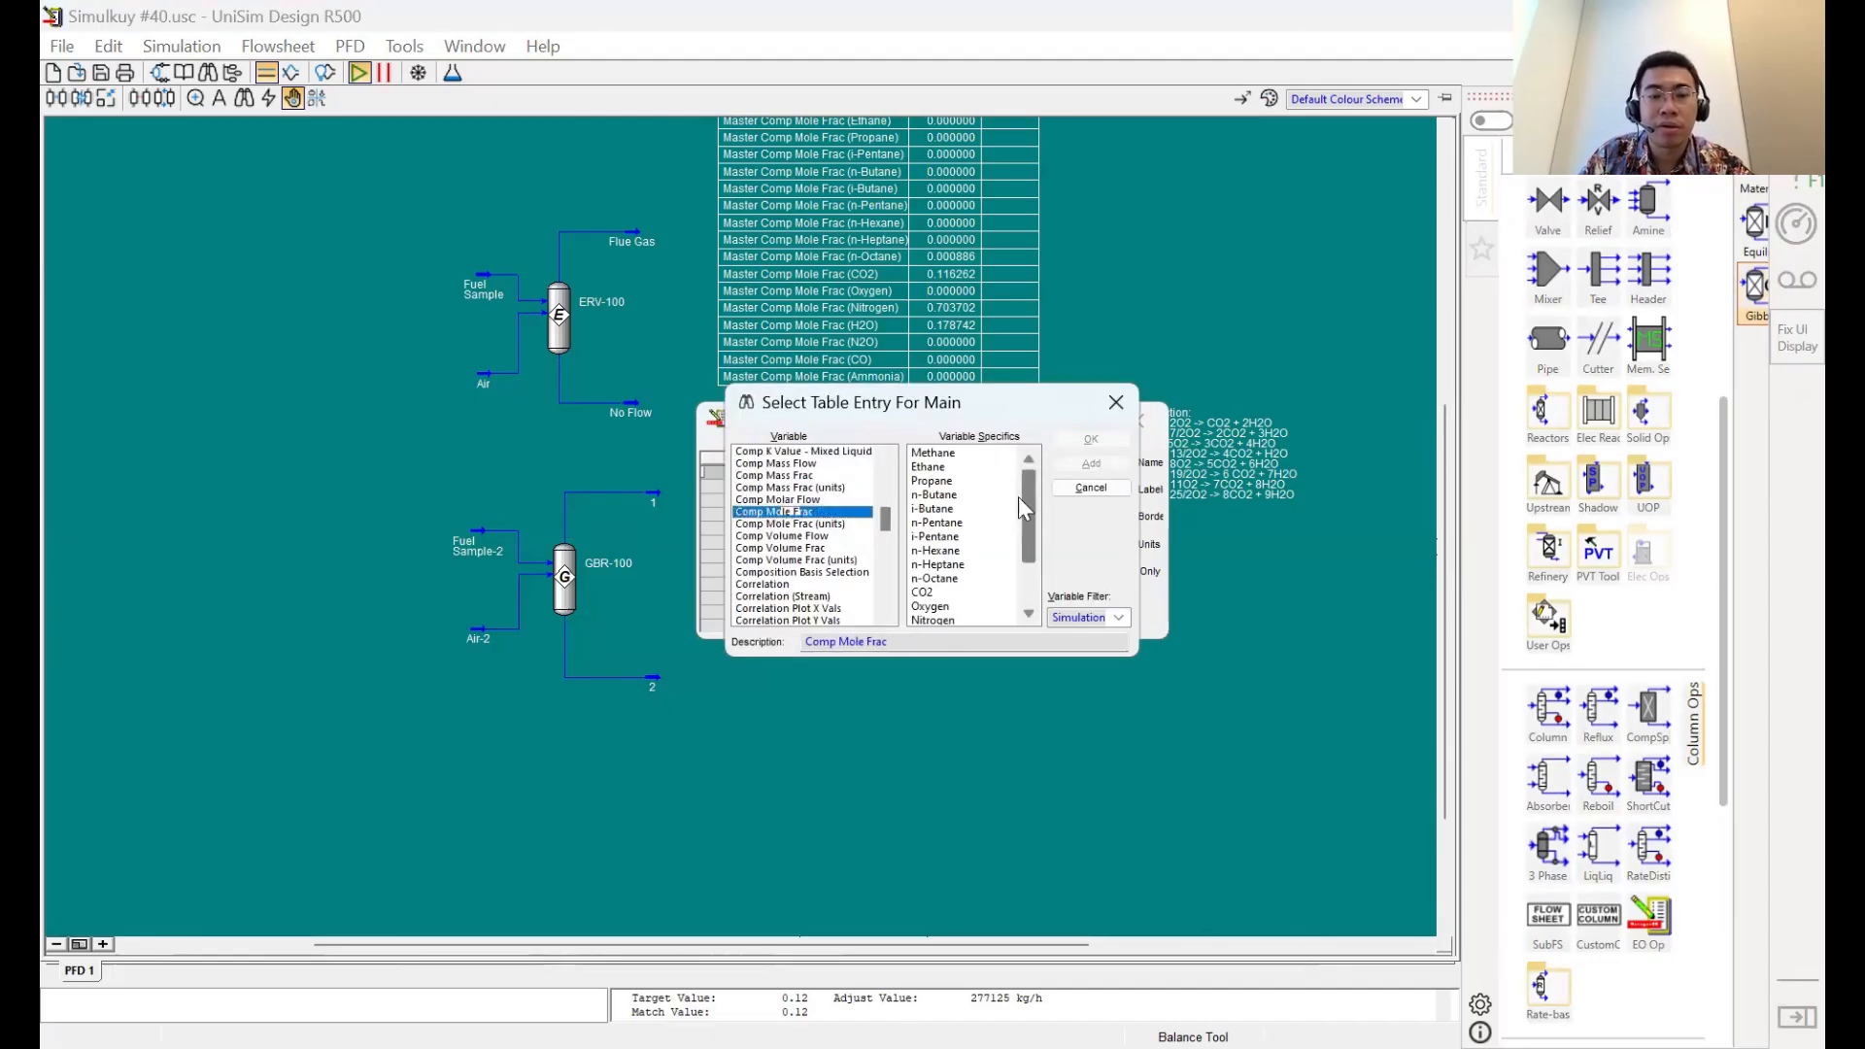
{"action": "left_click", "coordinate": [959, 454]}
{"action": "scroll", "coordinate": [958, 556], "scroll_direction": "down", "scroll_amount": 2}
{"action": "left_click", "coordinate": [953, 592], "text": "shift"}
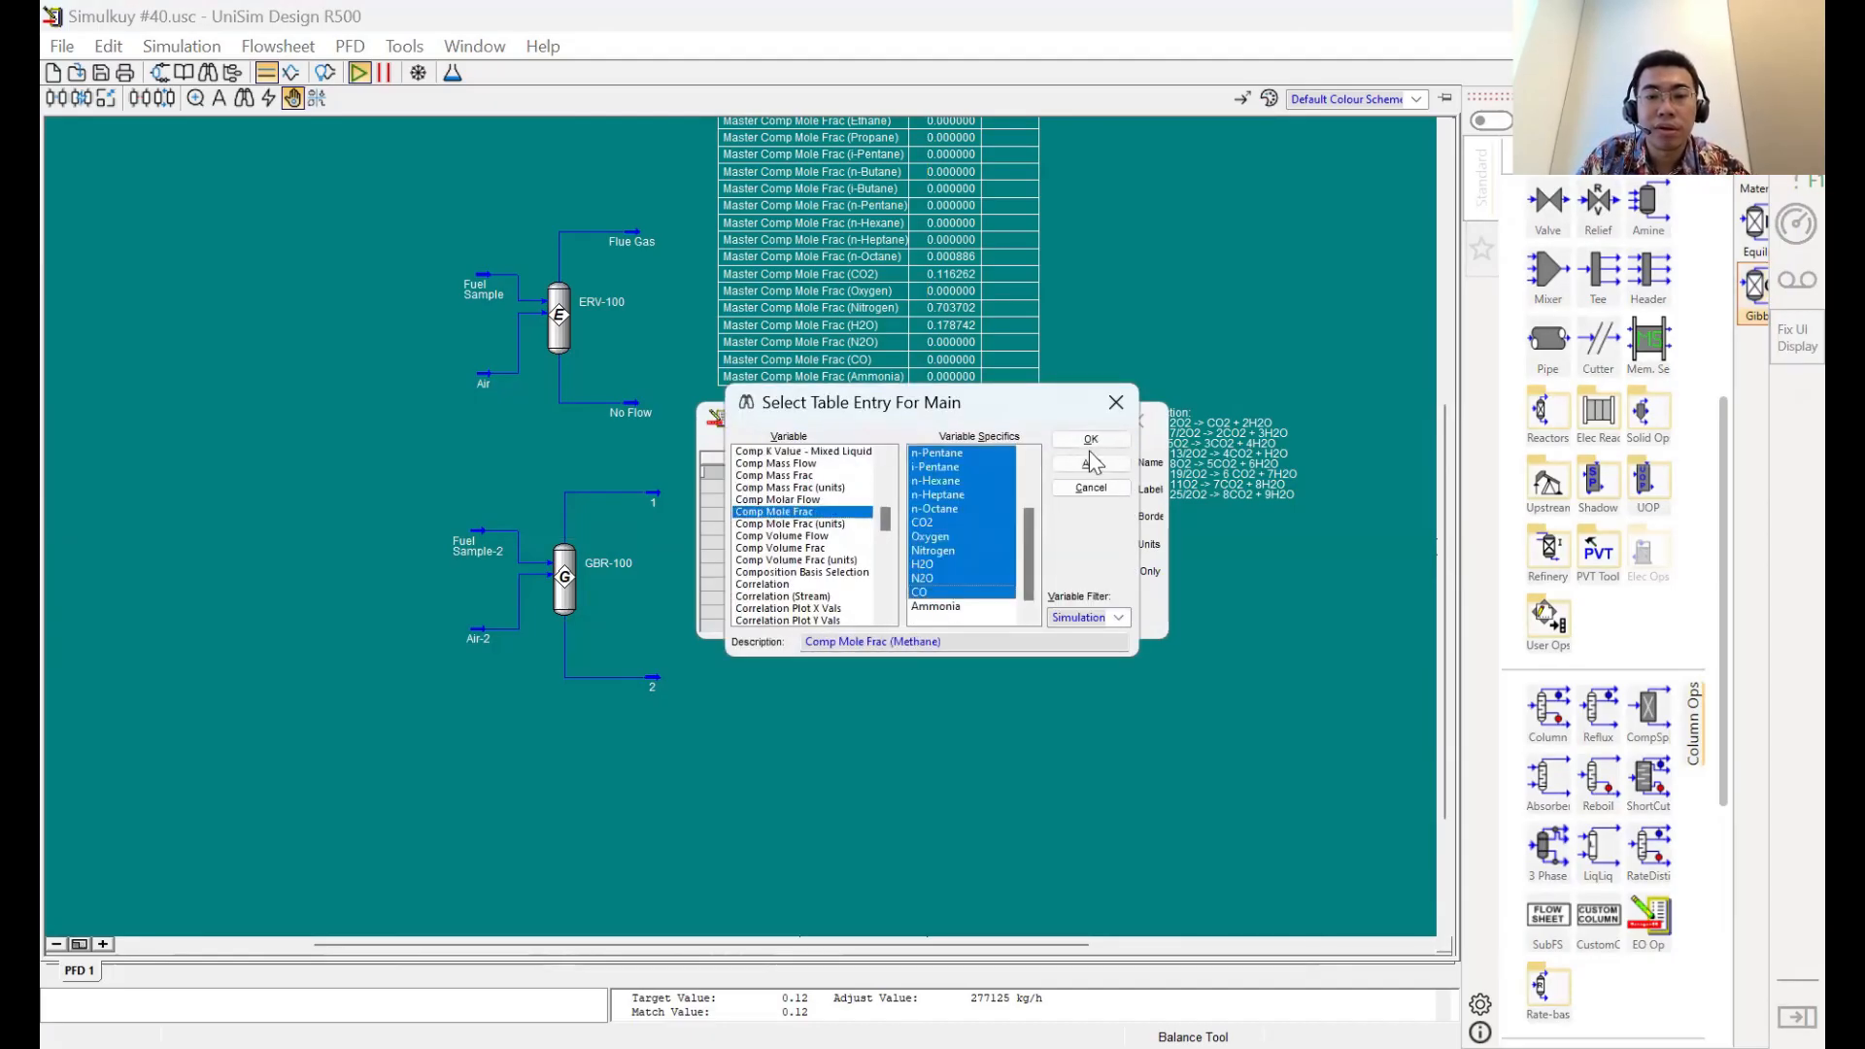
{"action": "left_click", "coordinate": [1129, 419]}
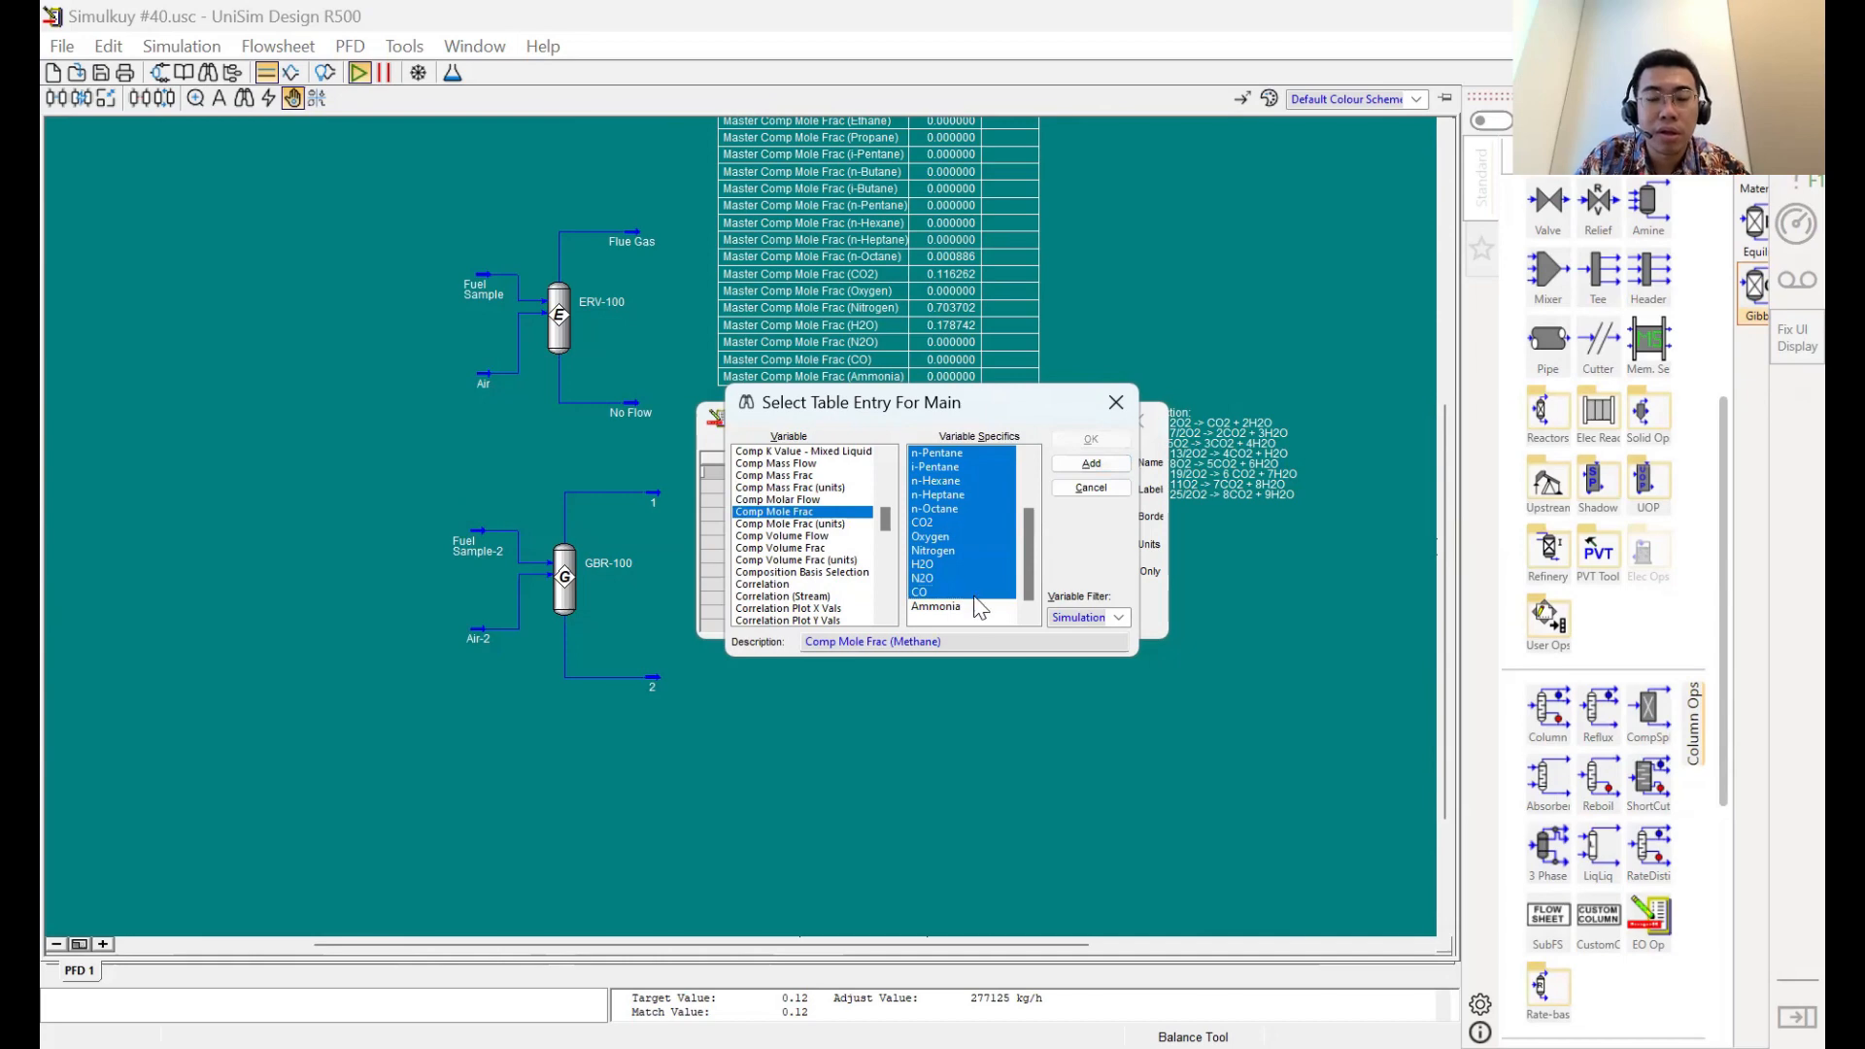
Compare the temperature, flow and component mole fractions in the Flue Gas and stream 1 tables
{"action": "mouse_move", "coordinate": [1096, 682]}
{"action": "left_mouse_down"}
{"action": "mouse_move", "coordinate": [1128, 679]}
{"action": "mouse_move", "coordinate": [1112, 688]}
{"action": "left_mouse_up"}
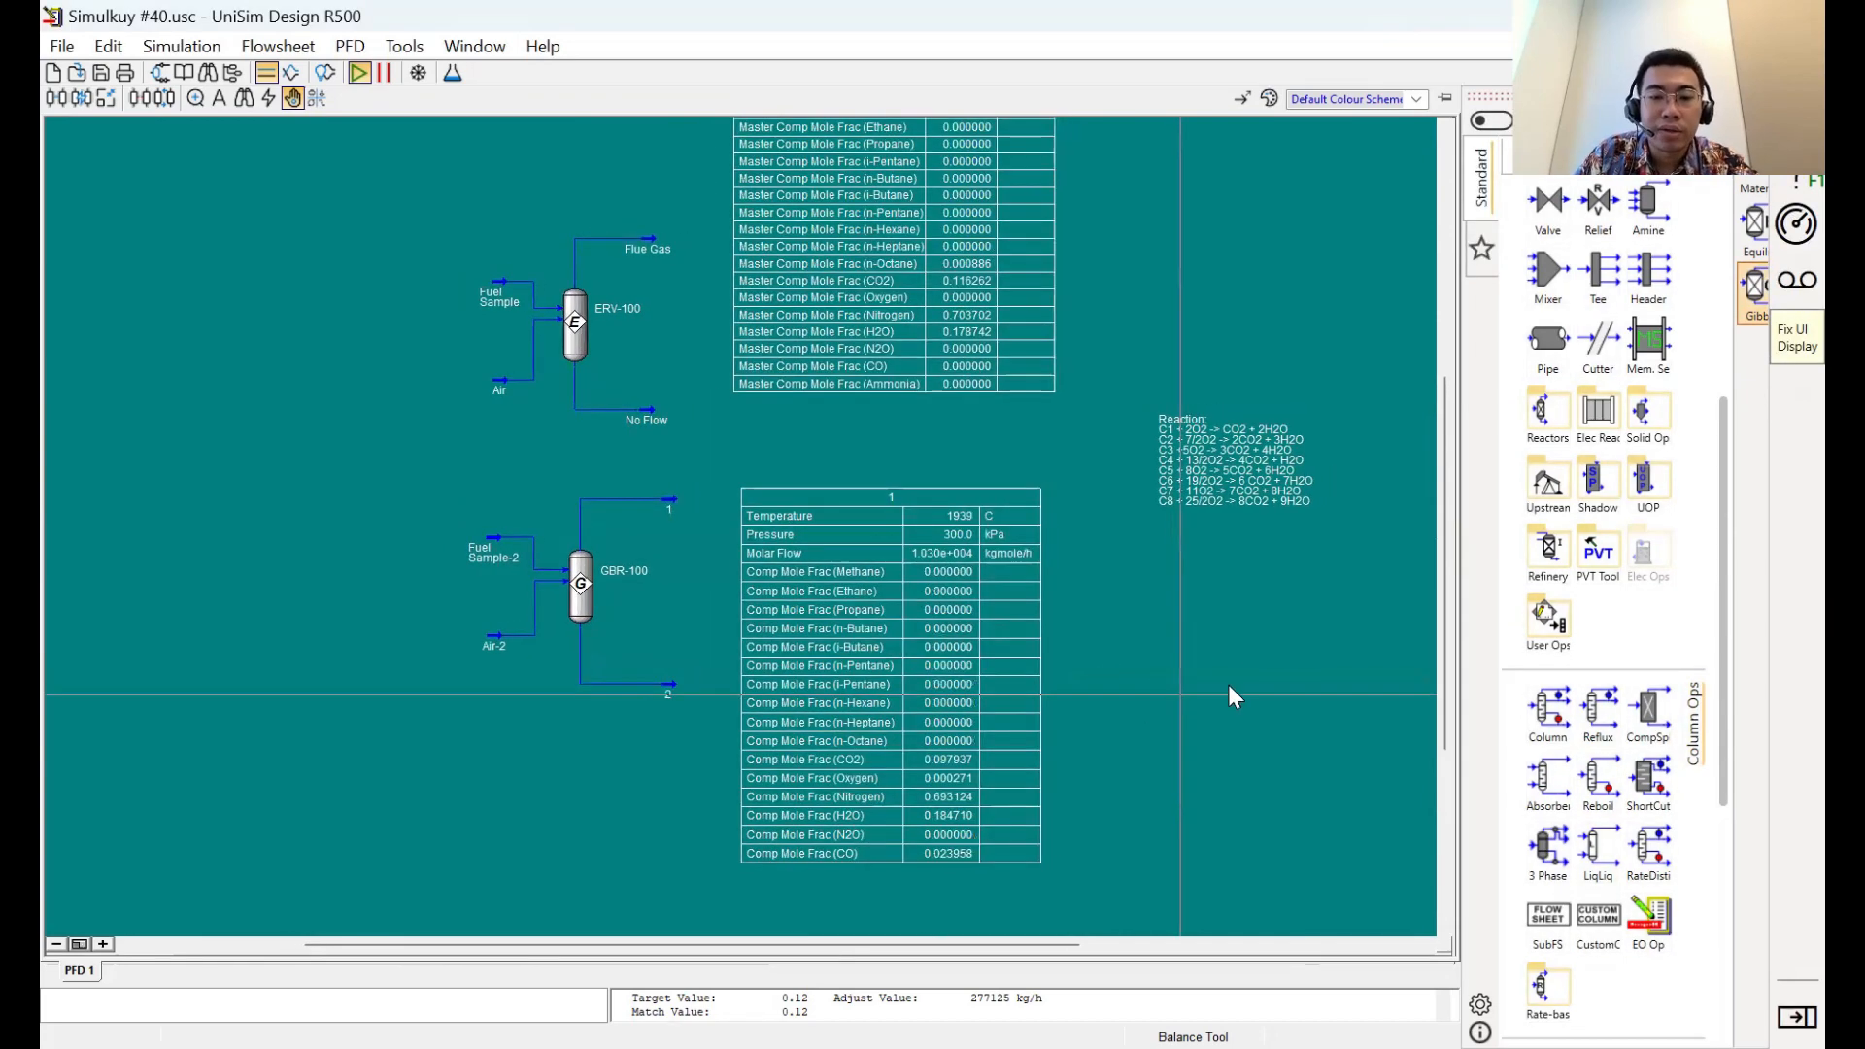
{"action": "left_click_drag", "start_coordinate": [1229, 685], "coordinate": [1216, 714]}
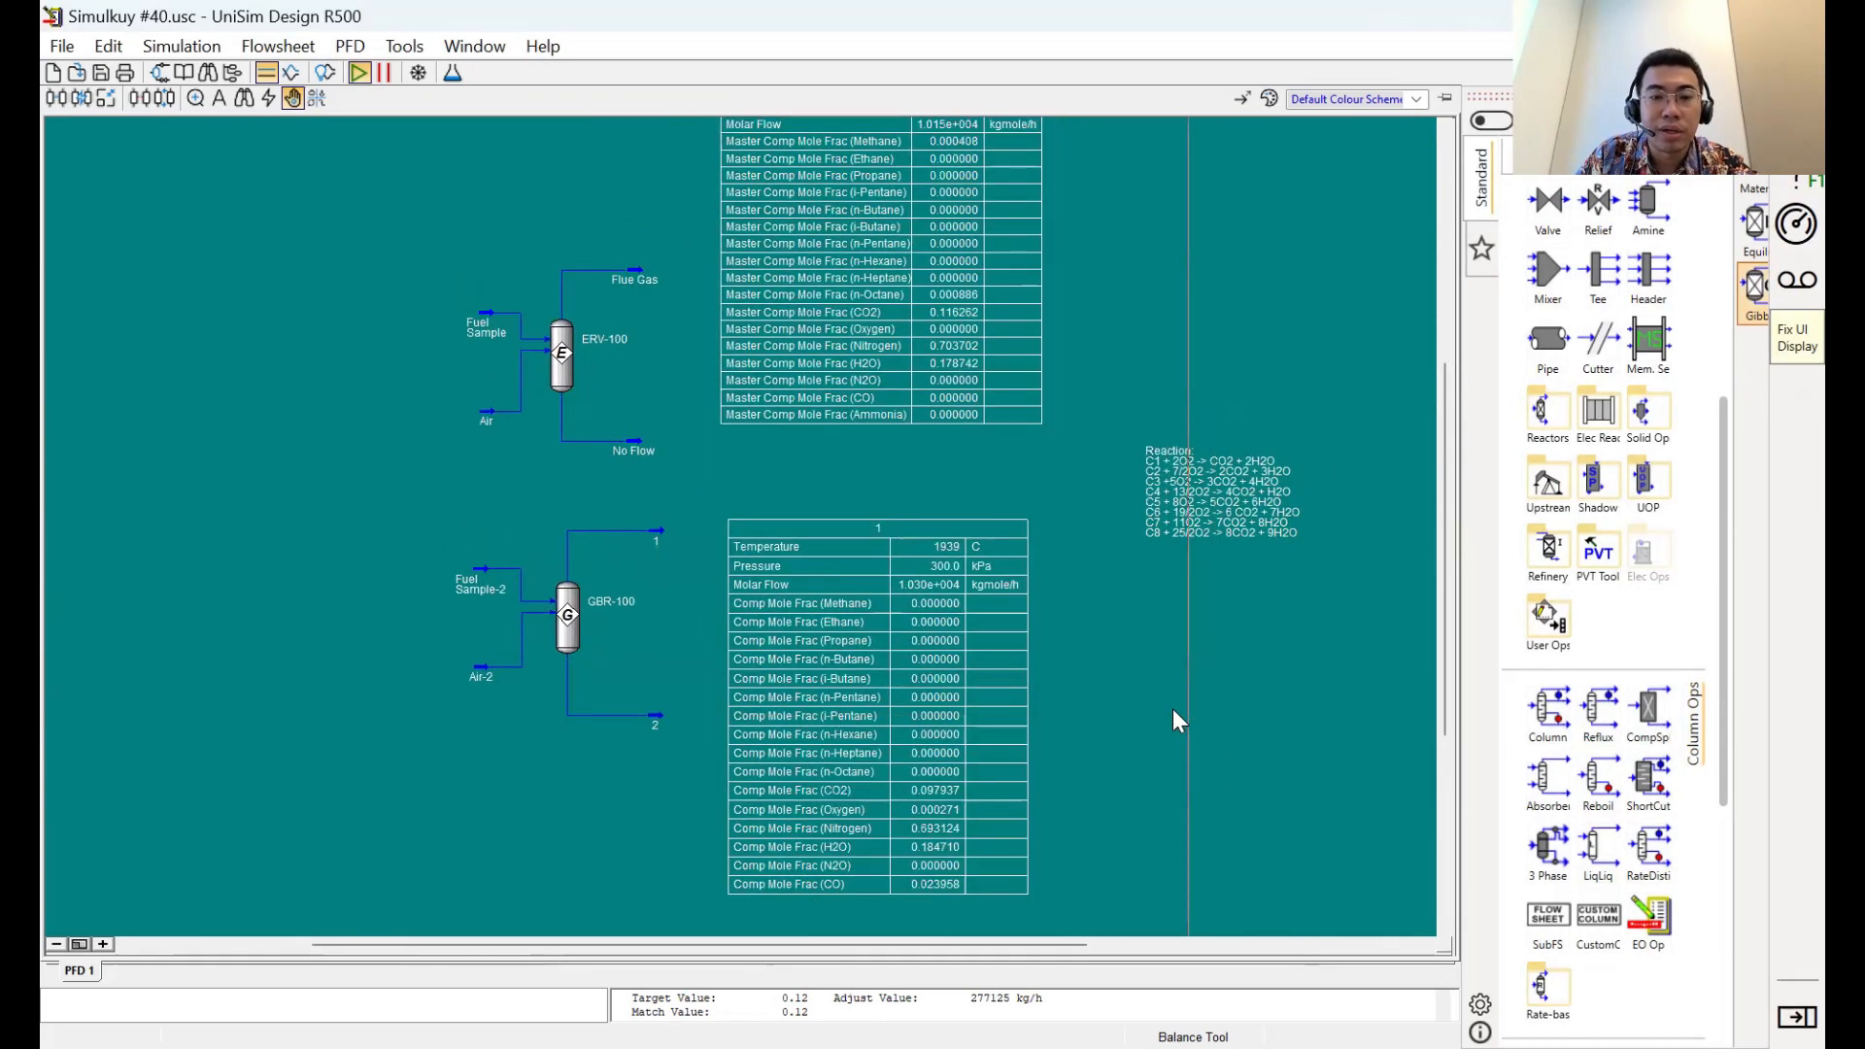
{"action": "left_click_drag", "start_coordinate": [1164, 705], "coordinate": [1142, 863]}
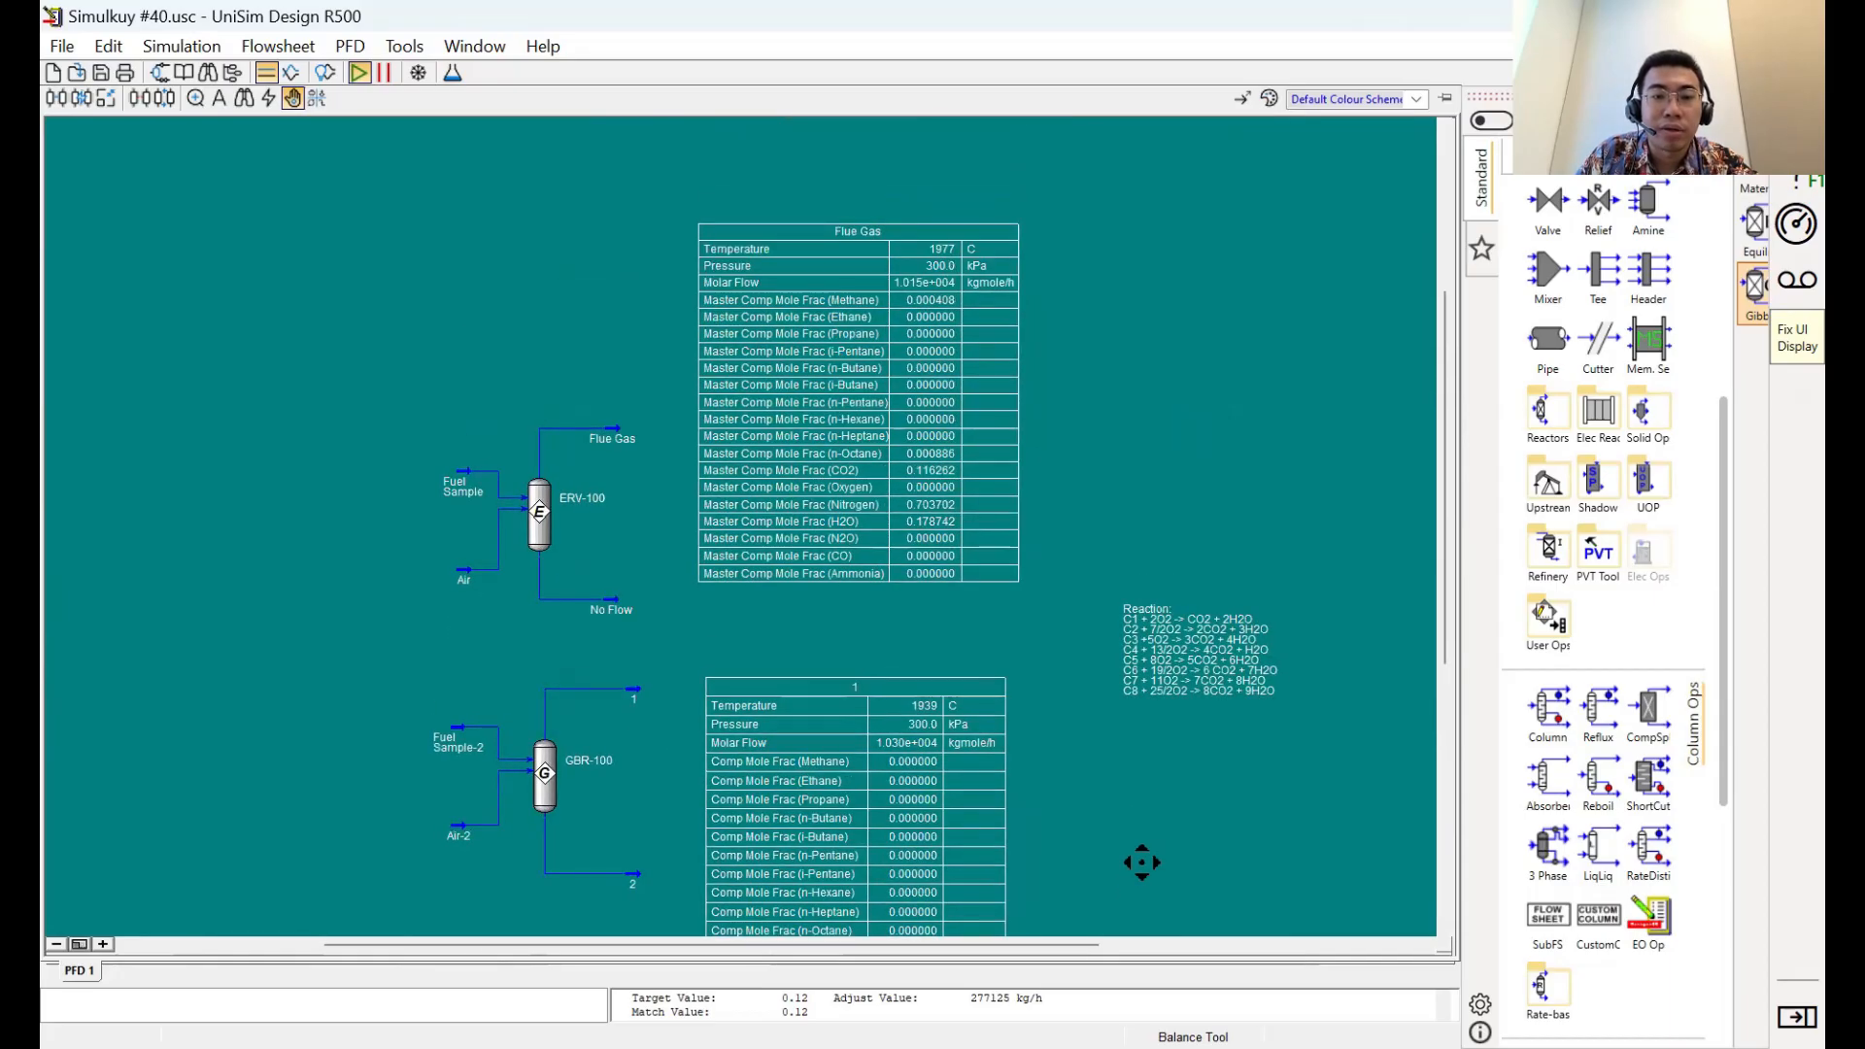
{"action": "left_click_drag", "start_coordinate": [1142, 862], "coordinate": [1128, 692]}
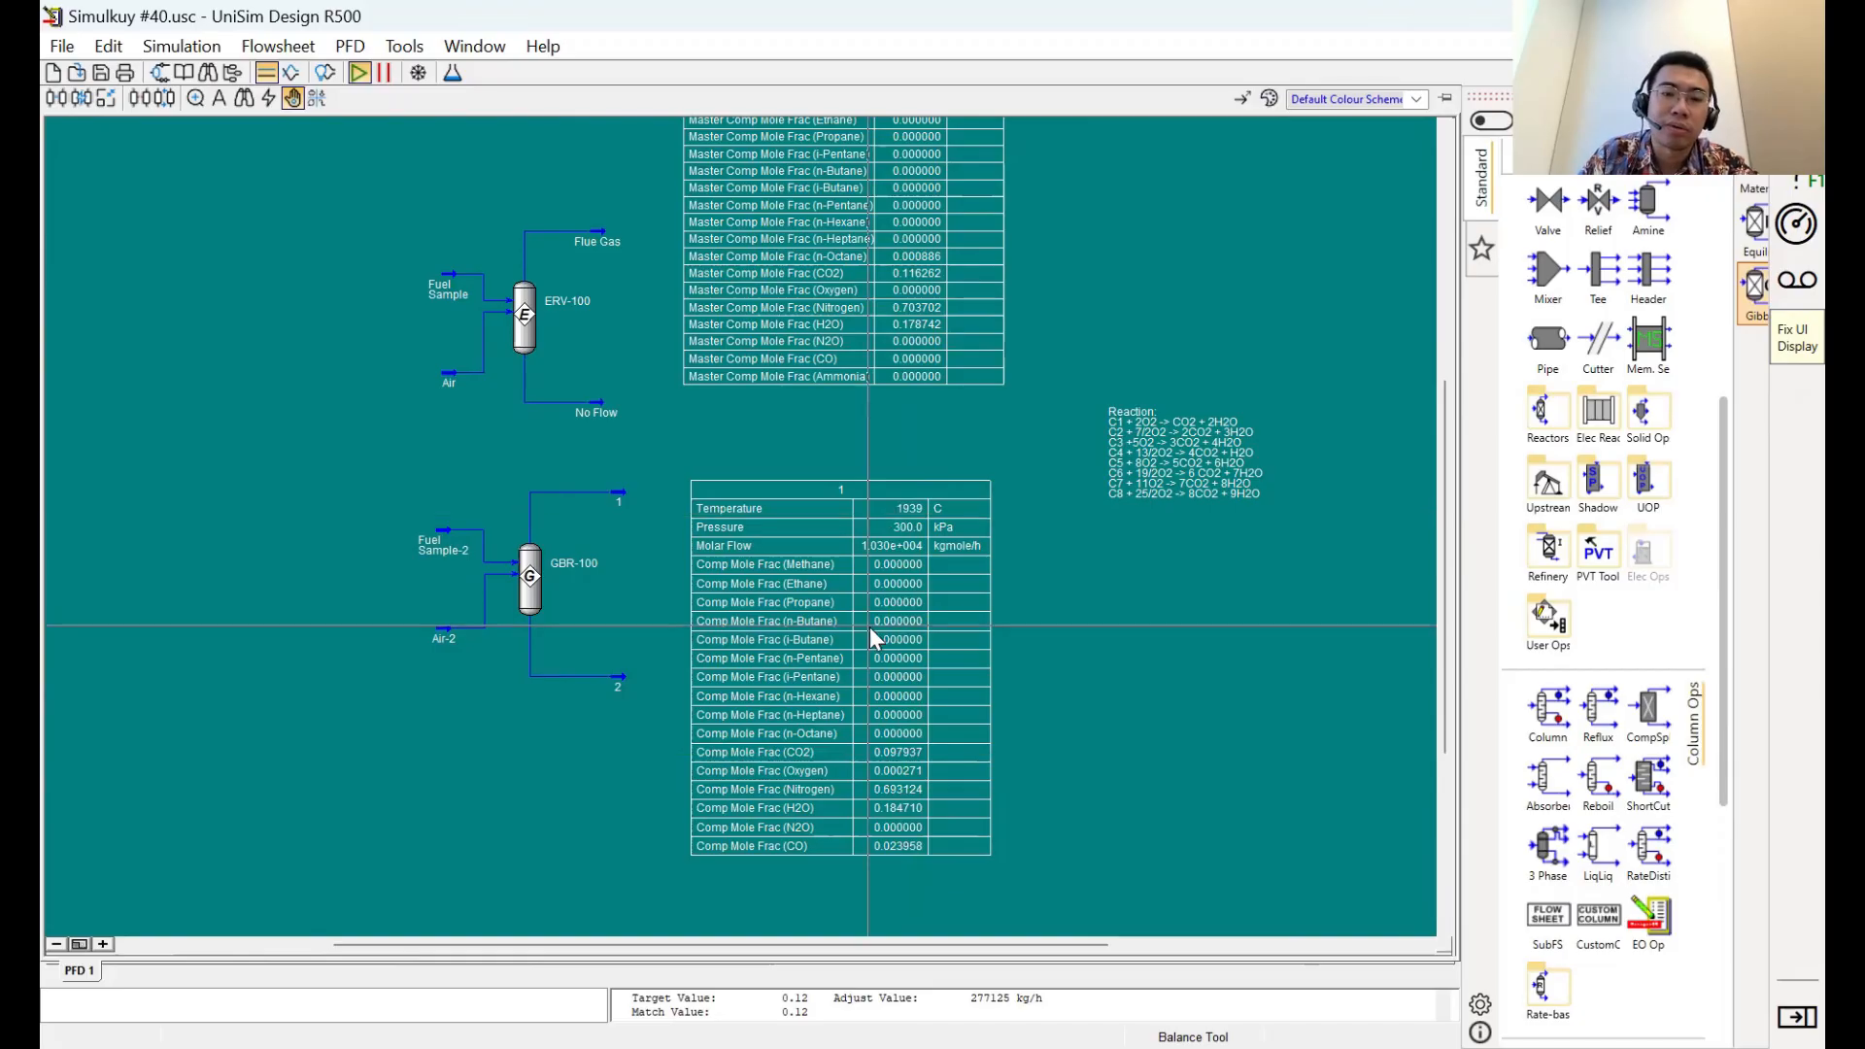
{"action": "left_click_drag", "start_coordinate": [1058, 661], "coordinate": [1055, 667]}
{"action": "left_click_drag", "start_coordinate": [479, 466], "coordinate": [515, 478]}
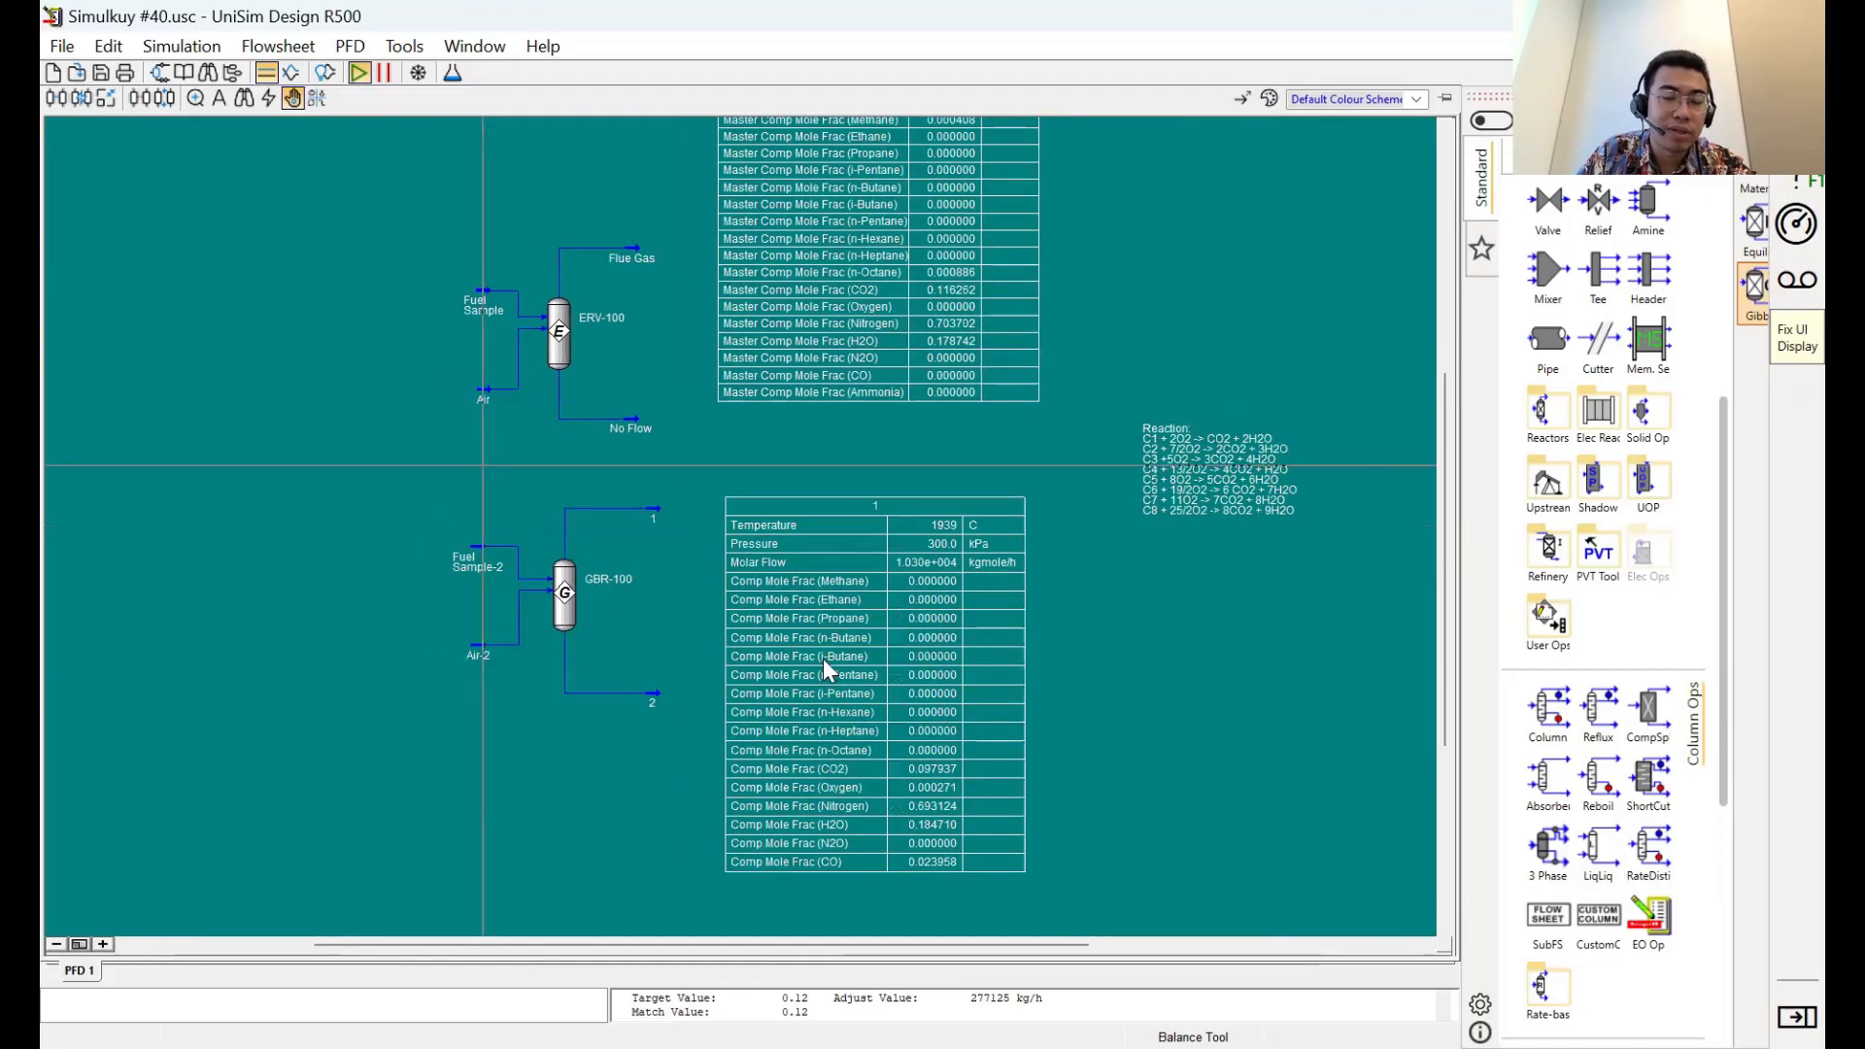